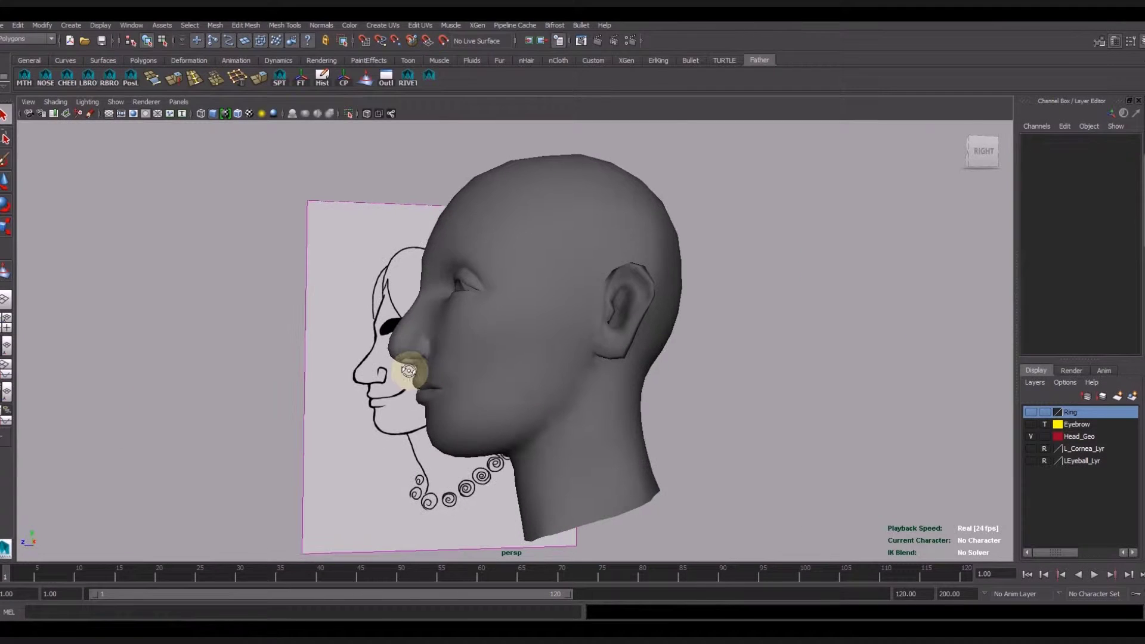
Select the head, switch to four views, and marquee-select the left-half faces in the top view.
mouse_move(408, 370)
left_mouse_down("alt")
mouse_move(513, 314)
mouse_move(527, 346)
mouse_move(511, 414)
mouse_move(608, 416)
mouse_move(507, 411)
left_mouse_up("alt")
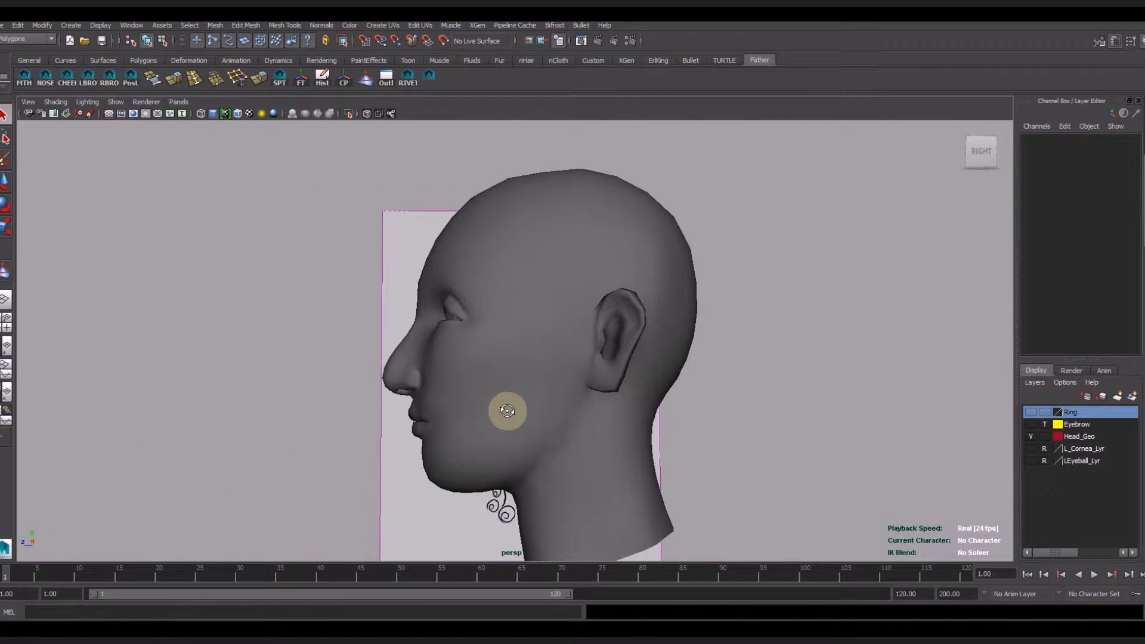
left_click(457, 295)
left_click_drag(469, 328, 524, 414, "alt")
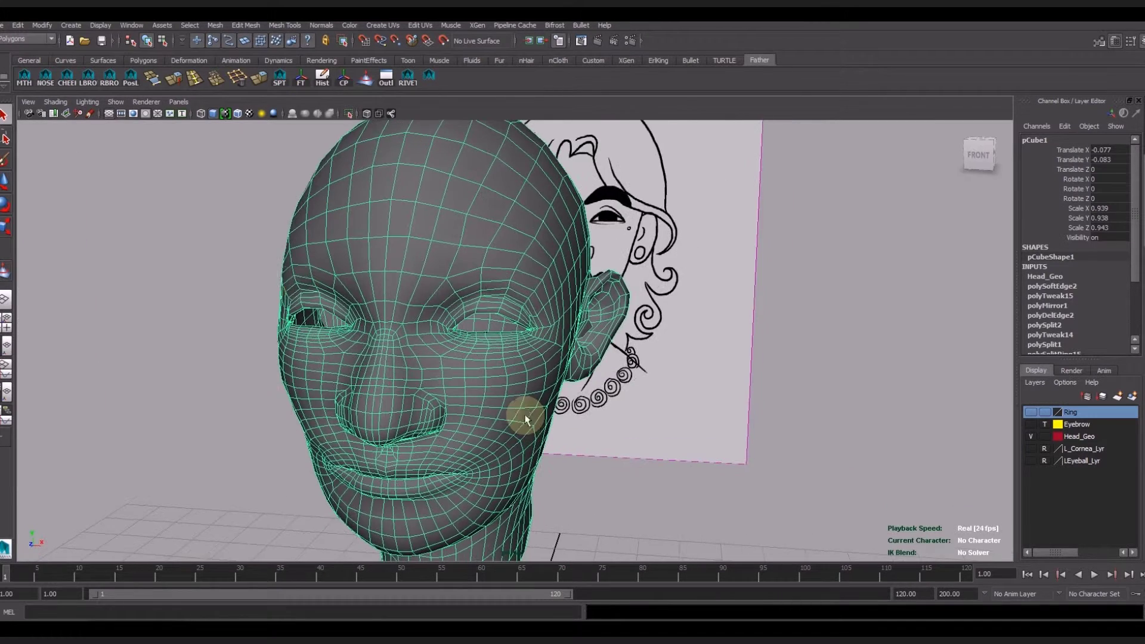
key("space")
key("space")
right_click_drag(517, 347, 420, 303)
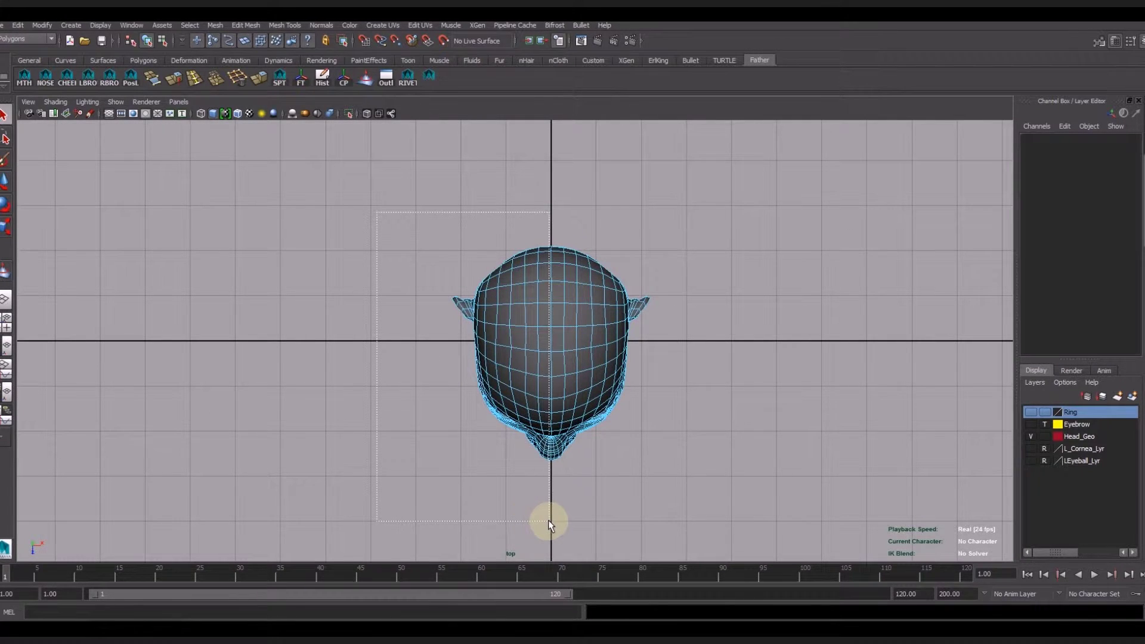
left_click_drag(531, 516, 548, 520)
Inspect the head from under the chin, at the nostrils and from the back.
mouse_move(549, 520)
right_mouse_down("alt")
mouse_move(643, 439)
mouse_move(656, 212)
right_mouse_up("alt")
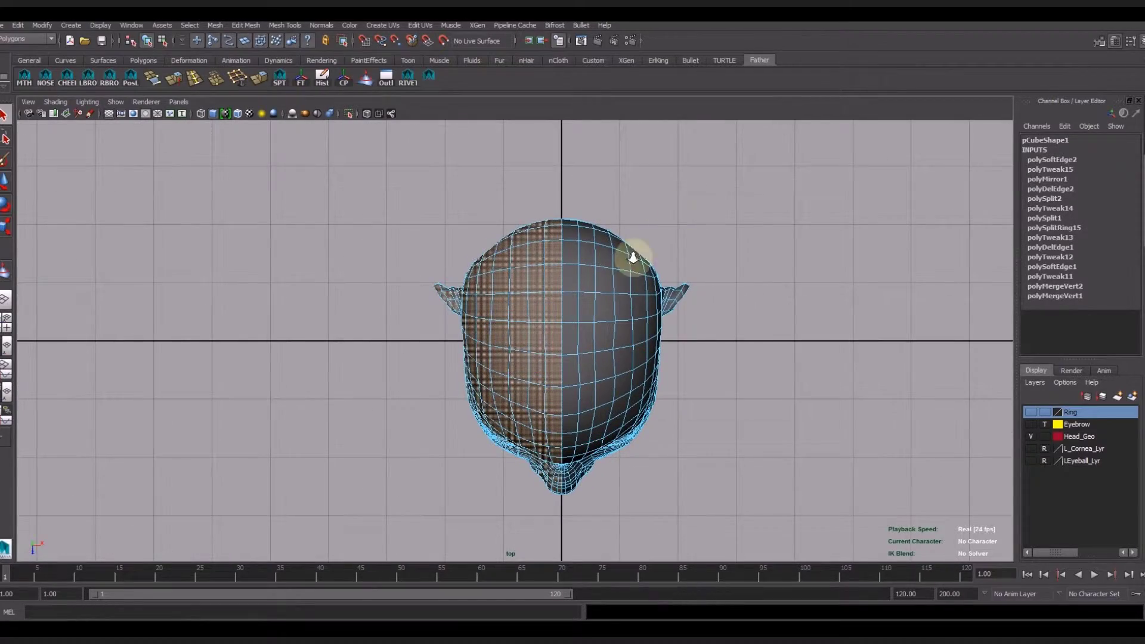
mouse_move(655, 212)
left_mouse_down("alt")
mouse_move(473, 294)
mouse_move(493, 301)
mouse_move(457, 211)
mouse_move(506, 260)
left_mouse_up("alt")
right_click_drag(506, 261, 483, 290, "alt")
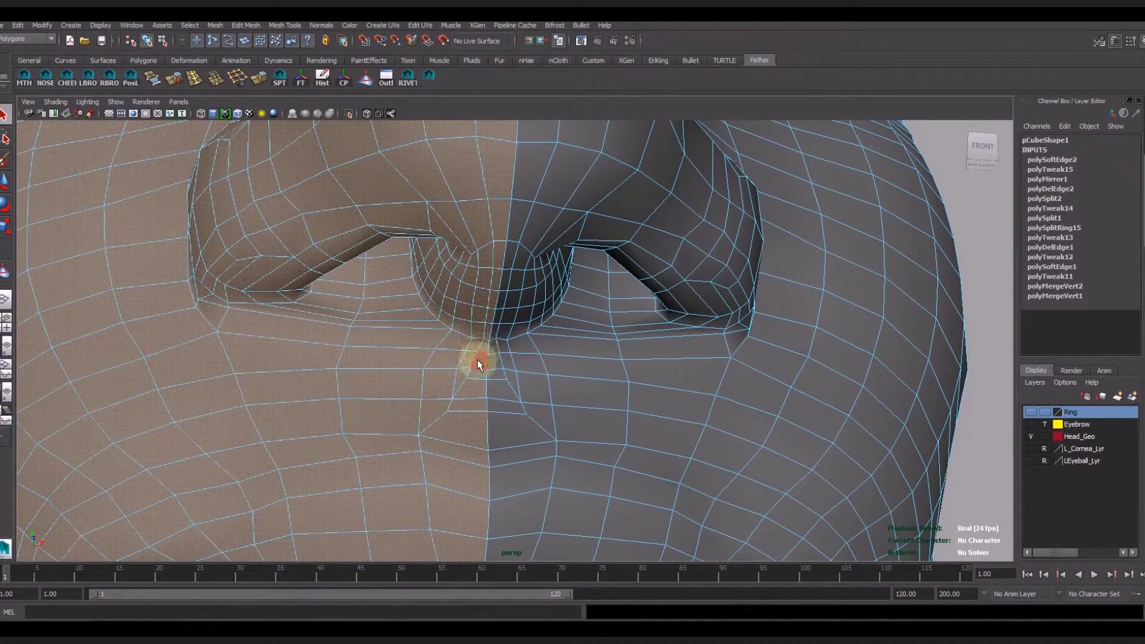
right_click_drag(640, 422, 440, 287, "alt")
mouse_move(440, 287)
left_mouse_down("alt")
mouse_move(465, 253)
mouse_move(708, 309)
mouse_move(732, 297)
mouse_move(738, 340)
mouse_move(557, 369)
mouse_move(467, 302)
mouse_move(652, 422)
mouse_move(488, 430)
mouse_move(680, 409)
mouse_move(599, 403)
left_mouse_up("alt")
Select the bottom ring of neck faces in face mode and delete them.
right_click(600, 404)
left_click(606, 417)
right_click_drag(593, 374, 593, 403)
left_click(626, 397)
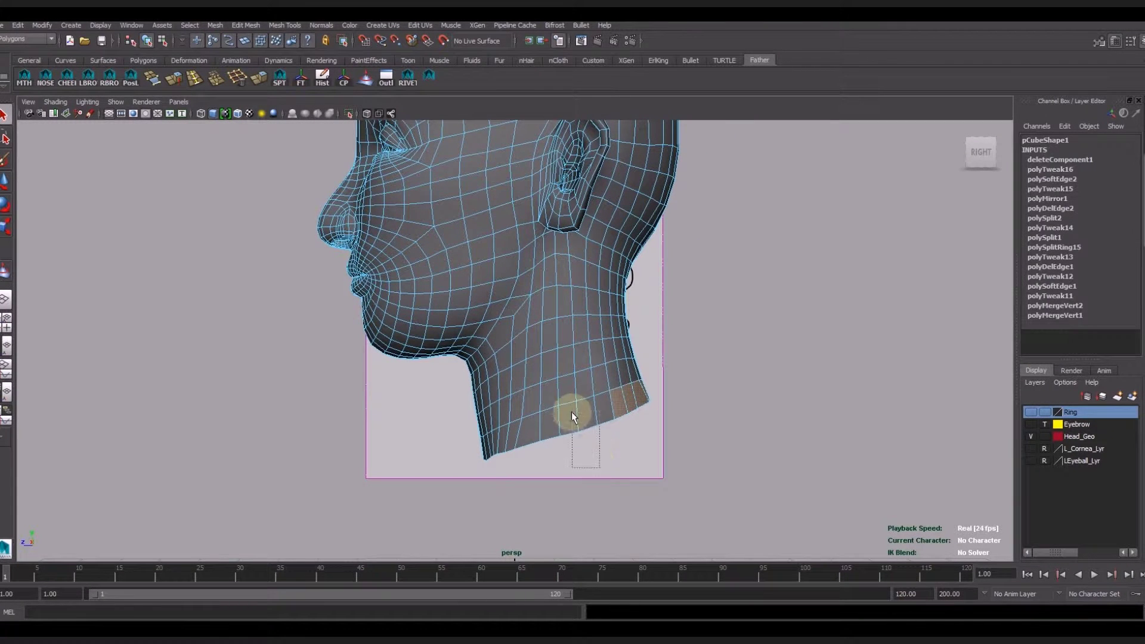
mouse_move(520, 438)
left_mouse_down("shift")
mouse_move(489, 461)
mouse_move(450, 465)
mouse_move(655, 415)
mouse_move(755, 409)
mouse_move(649, 405)
left_mouse_up("shift")
right_click(649, 405)
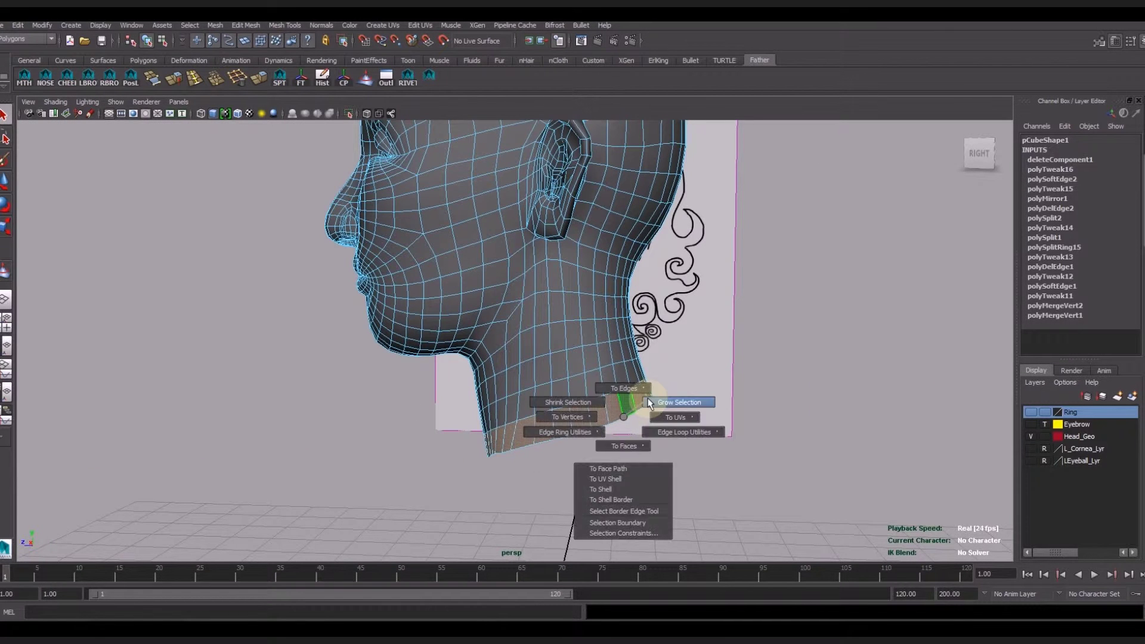
key("Delete")
Return the head to object mode, close in under the jaw, and switch to vertex editing.
right_click(588, 312)
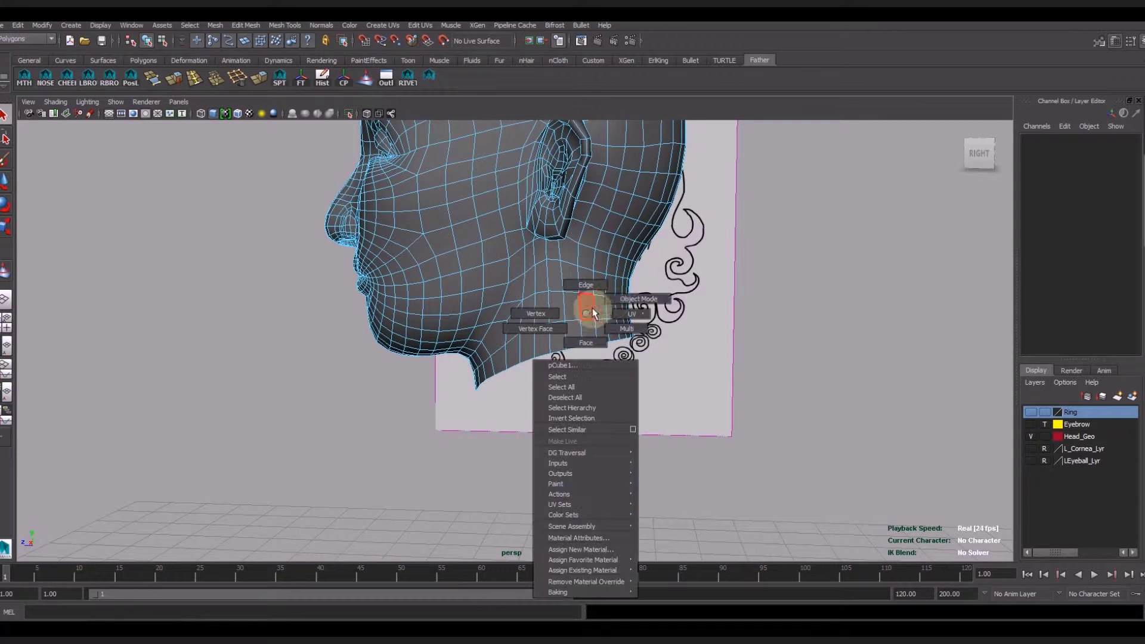
mouse_move(612, 305)
left_mouse_down("alt")
mouse_move(611, 389)
mouse_move(616, 374)
mouse_move(577, 417)
mouse_move(460, 403)
mouse_move(442, 291)
mouse_move(537, 325)
mouse_move(517, 324)
mouse_move(521, 401)
mouse_move(610, 358)
mouse_move(645, 302)
left_mouse_up("alt")
right_click_drag(593, 274, 593, 257)
scroll(708, 298, "up", 3)
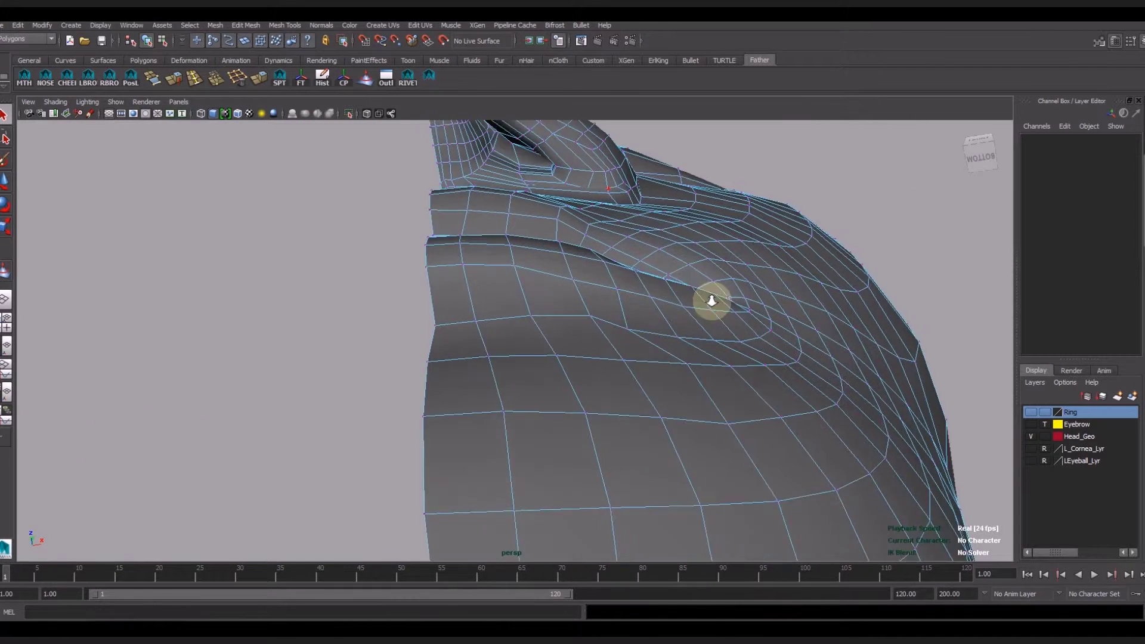
left_click_drag(708, 298, 565, 305, "alt")
double_click(5, 187)
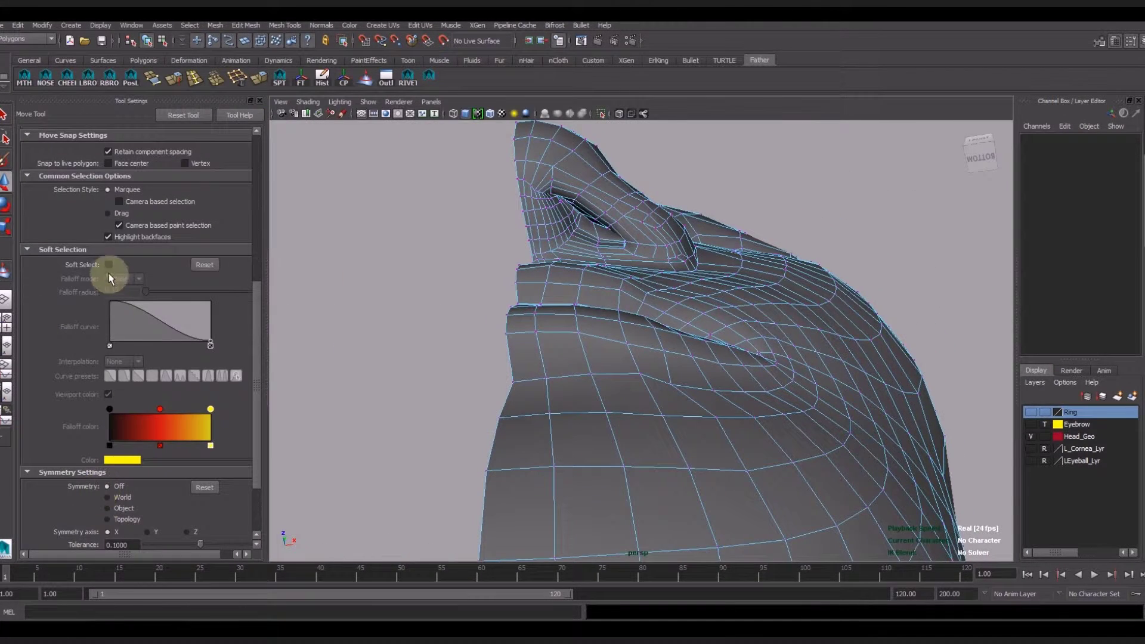
Turn on soft selection with a 0.15 falloff and pull a vertex under the jaw.
left_click(575, 286)
scroll(618, 213, "up", 3)
left_click(671, 236)
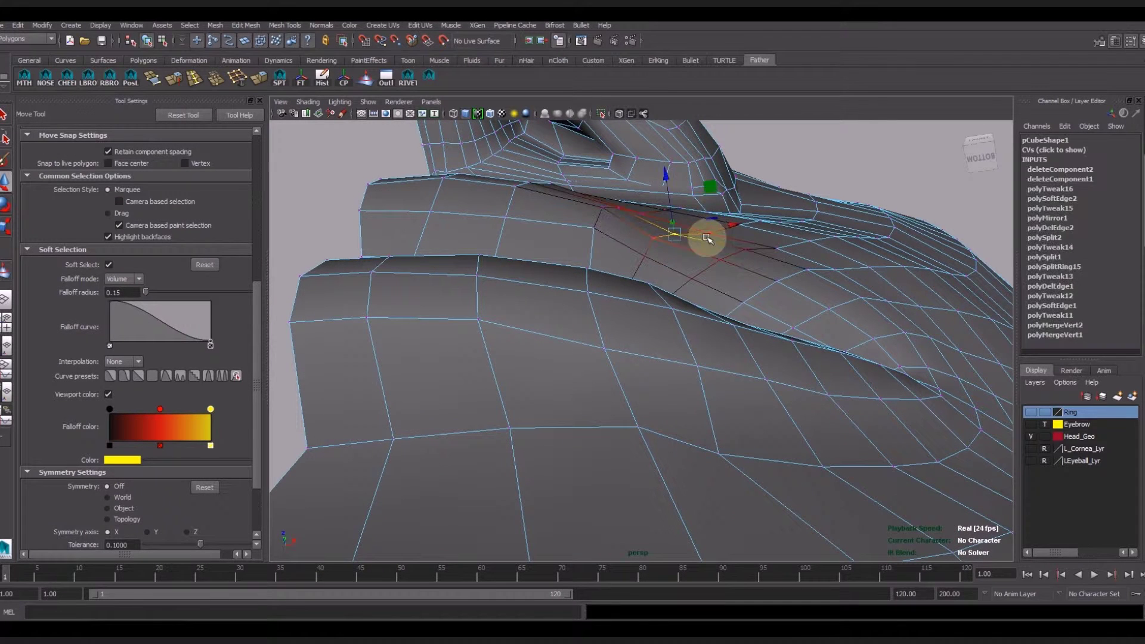
left_click(779, 247)
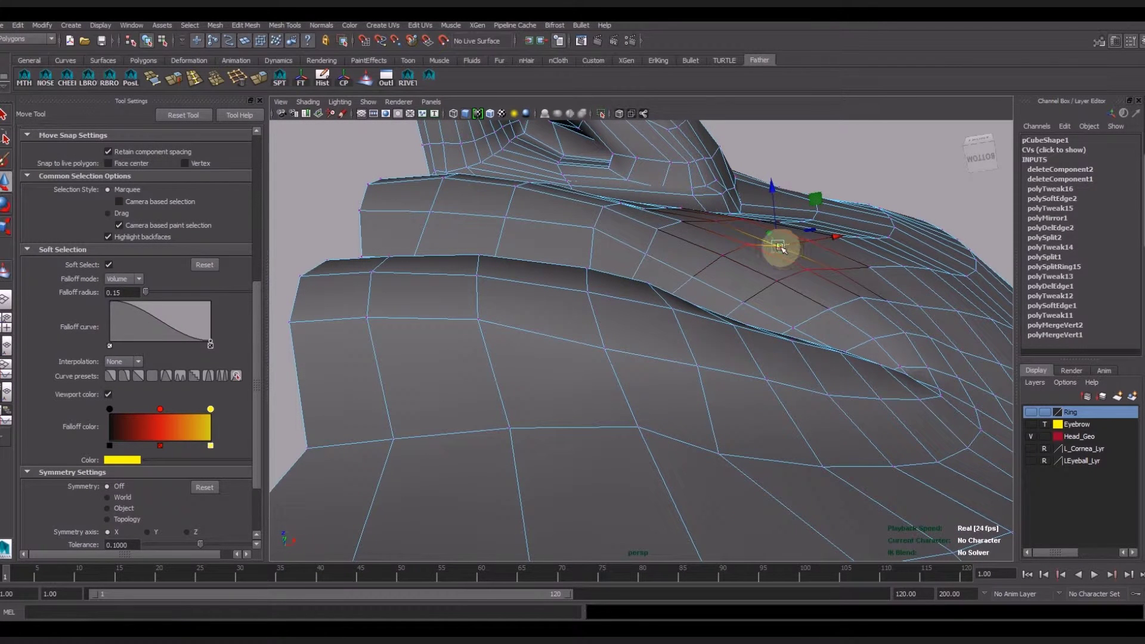
mouse_move(673, 240)
left_mouse_down()
mouse_move(723, 258)
mouse_move(689, 235)
left_mouse_up()
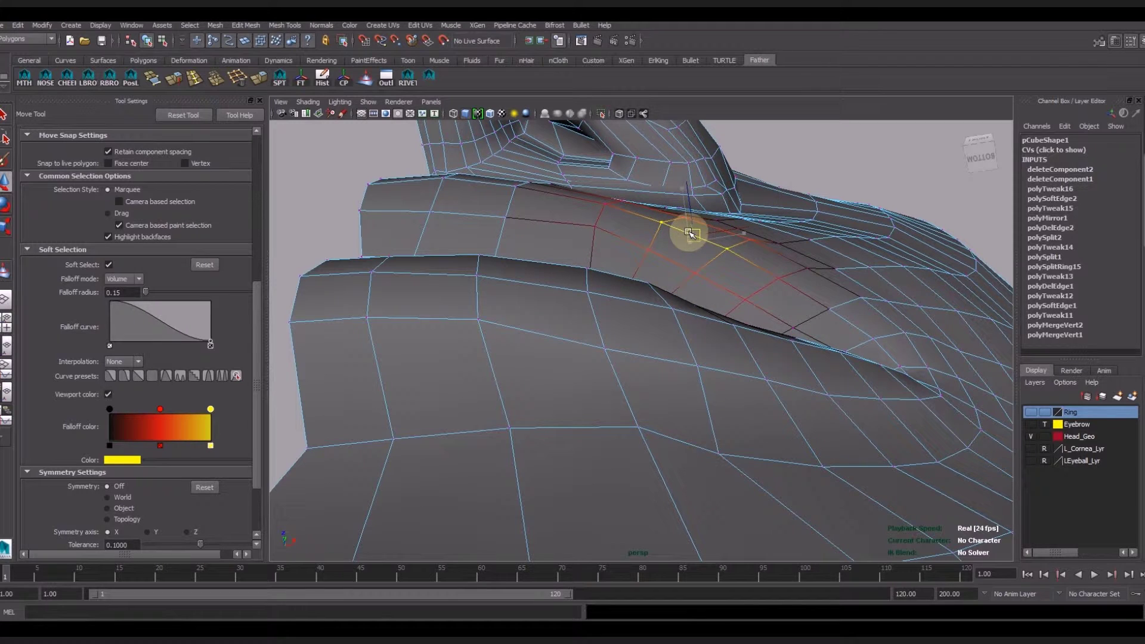
Push a jawline vertex up to smooth the jaw, then soft-select an upper-lip vertex in profile.
left_click(779, 278)
left_click(650, 255)
mouse_move(698, 274)
left_mouse_down()
mouse_move(675, 265)
mouse_move(749, 287)
mouse_move(691, 306)
mouse_move(608, 378)
mouse_move(669, 251)
mouse_move(586, 362)
mouse_move(596, 363)
left_mouse_up()
left_click(521, 340)
mouse_move(520, 340)
left_mouse_down("alt")
mouse_move(560, 374)
mouse_move(542, 348)
mouse_move(568, 409)
mouse_move(552, 409)
mouse_move(531, 382)
mouse_move(665, 397)
mouse_move(626, 374)
mouse_move(614, 388)
mouse_move(736, 439)
mouse_move(746, 409)
mouse_move(724, 427)
mouse_move(626, 365)
mouse_move(670, 391)
mouse_move(562, 376)
left_mouse_up("alt")
left_click(523, 352)
scroll(536, 365, "down", 3)
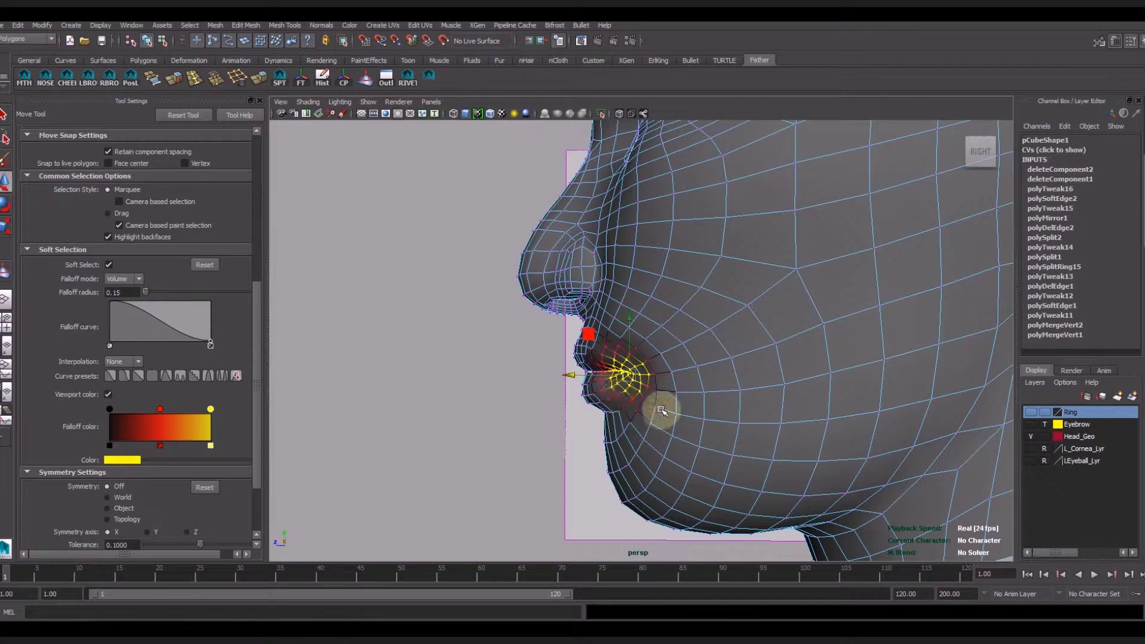
Set the soft-selection falloff radius to 0.20 and line the profile up with the sketch.
type("2")
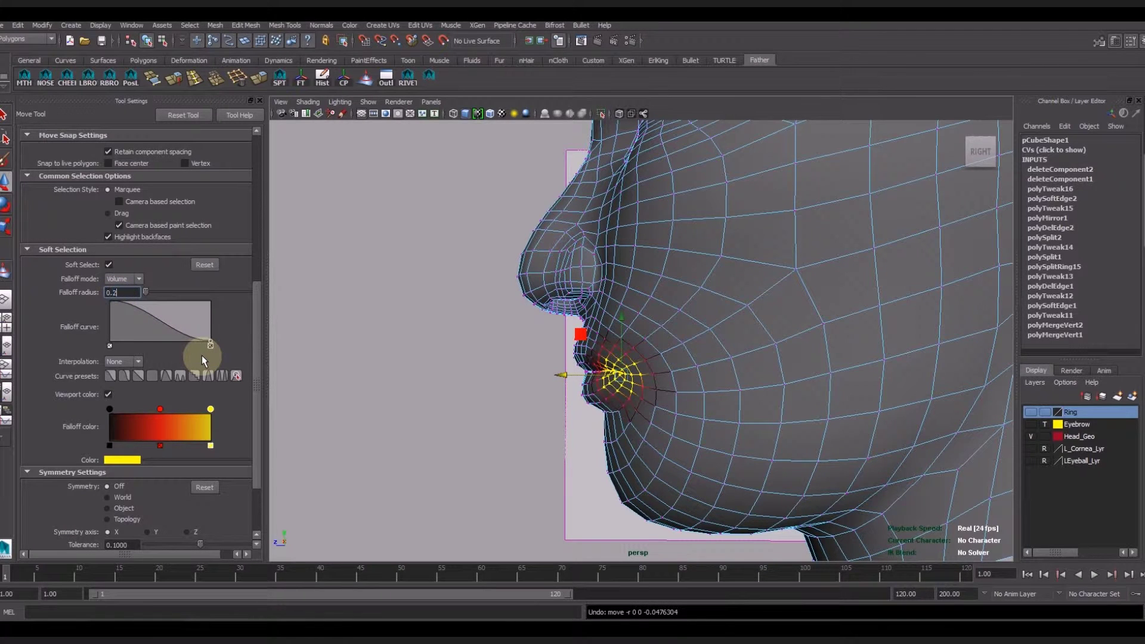
type("0")
key("Return")
left_click_drag(659, 405, 690, 401, "alt")
scroll(595, 344, "up", 3)
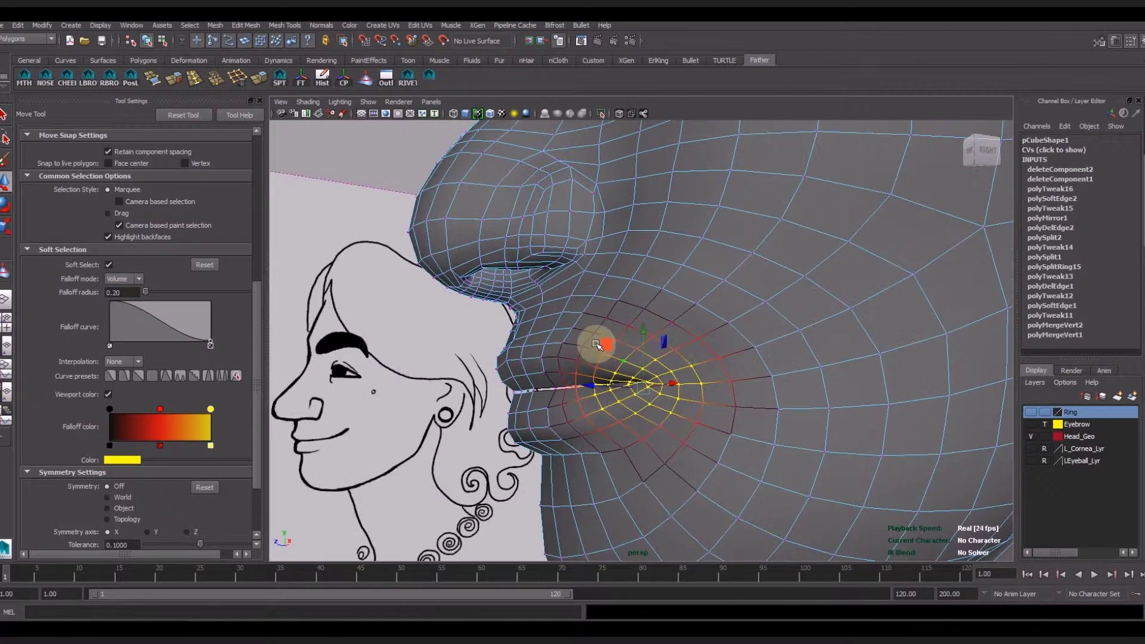
mouse_move(767, 447)
left_mouse_down("alt")
mouse_move(690, 453)
mouse_move(662, 363)
left_mouse_up("alt")
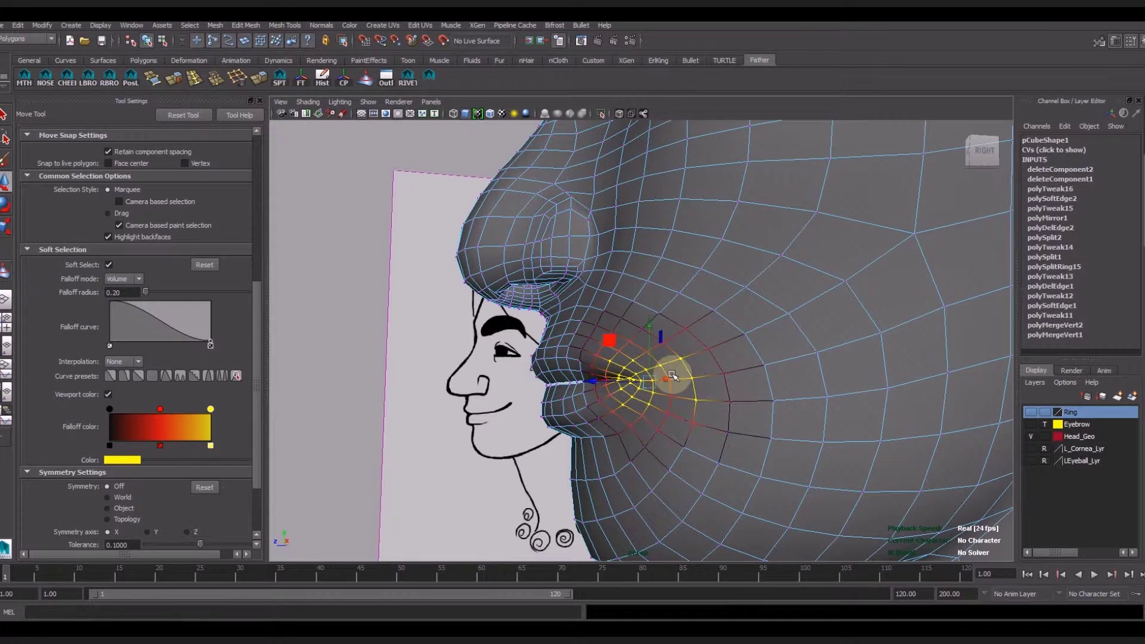
mouse_move(667, 337)
left_mouse_down("alt")
mouse_move(728, 427)
mouse_move(653, 353)
left_mouse_up("alt")
scroll(666, 358, "down", 2)
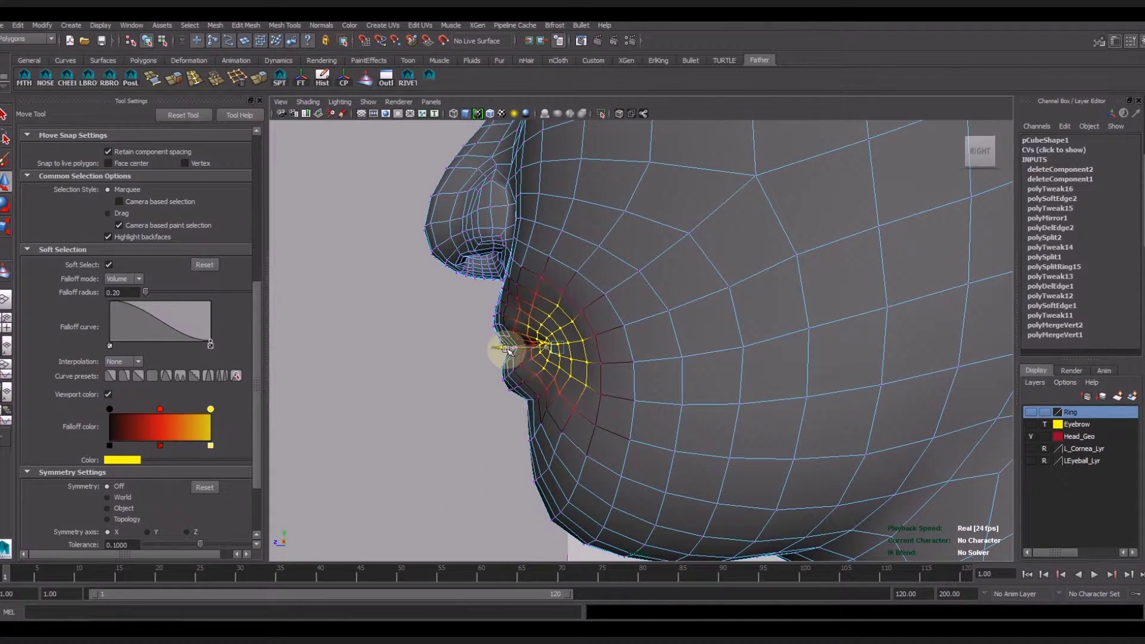
Check the lips from three-quarter and side views, then clear the lip selection.
mouse_move(511, 350)
left_mouse_down("alt")
mouse_move(678, 440)
mouse_move(731, 401)
left_mouse_up("alt")
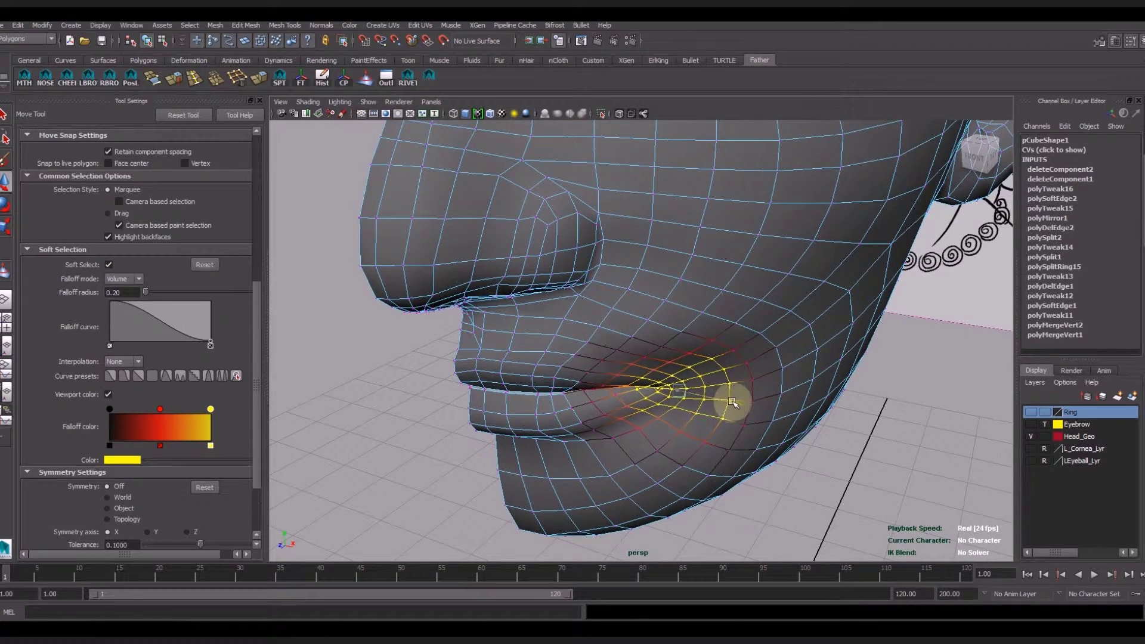
mouse_move(654, 423)
left_mouse_down("alt")
mouse_move(678, 445)
mouse_move(654, 435)
left_mouse_up("alt")
right_click_drag(704, 334, 724, 327)
left_click(398, 397)
scroll(650, 373, "down", 5)
mouse_move(650, 374)
left_mouse_down("alt")
mouse_move(709, 384)
mouse_move(686, 363)
mouse_move(696, 349)
mouse_move(647, 347)
left_mouse_up("alt")
scroll(557, 348, "up", 3)
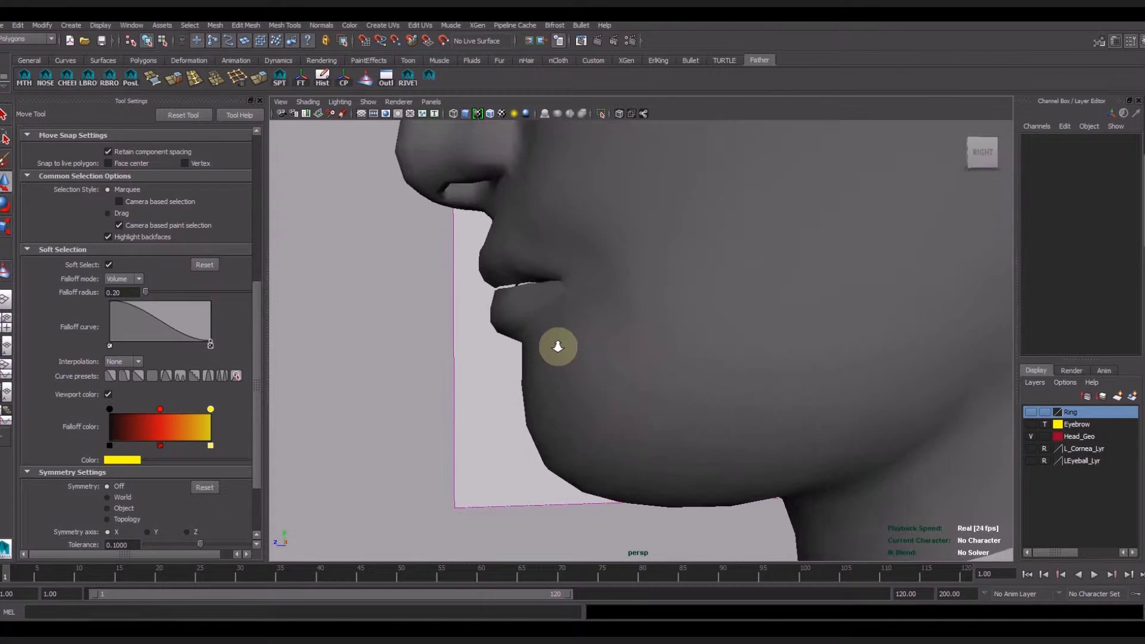
Soft-select and reshape the chin vertices, then box-select the vertices around the eye.
right_click_drag(550, 328, 525, 328)
left_click_drag(649, 530, 490, 365, "alt")
left_click_drag(573, 462, 574, 463)
scroll(698, 463, "down", 3)
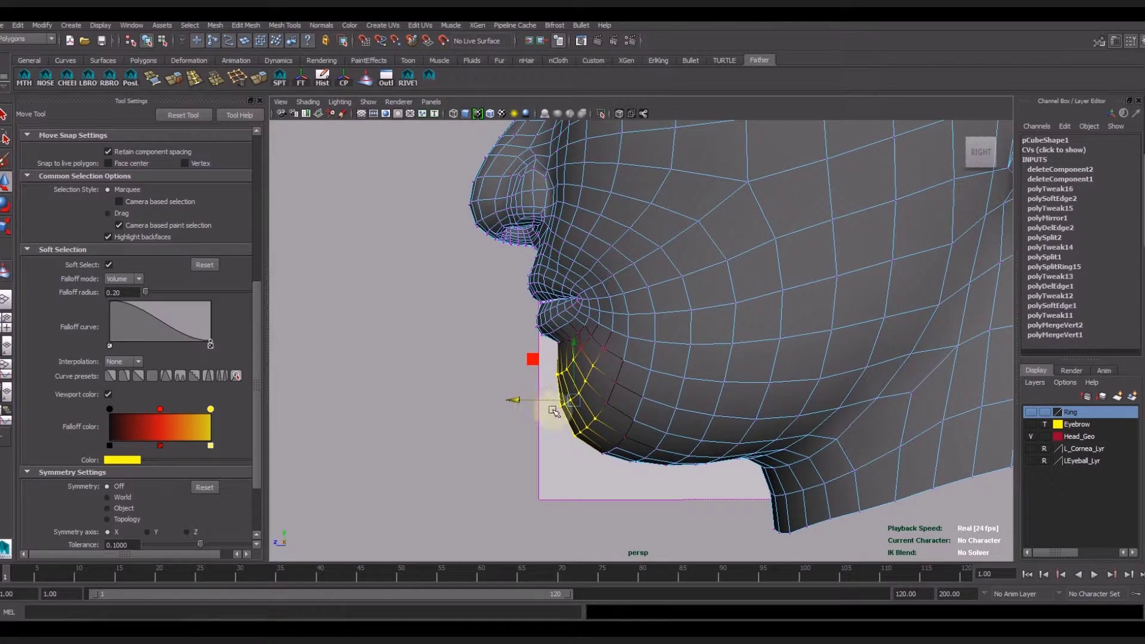
scroll(621, 378, "down", 2)
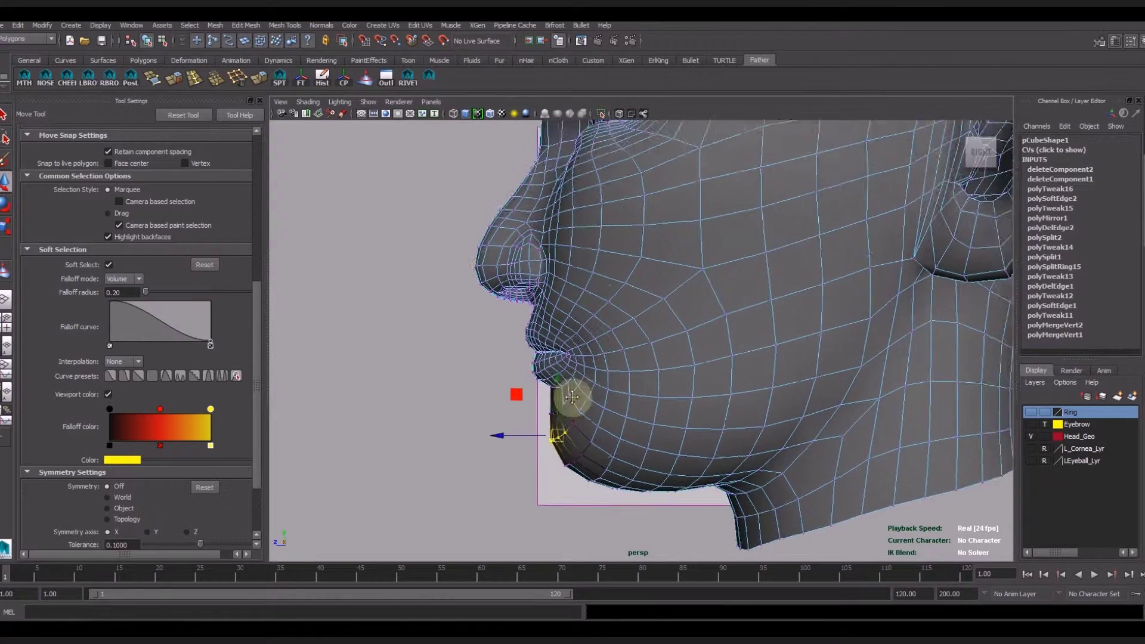
scroll(665, 396, "down", 3)
scroll(673, 340, "up", 3)
scroll(551, 262, "up", 3)
left_click_drag(552, 261, 667, 356)
mouse_move(583, 409)
left_mouse_down("alt")
mouse_move(690, 439)
mouse_move(703, 402)
mouse_move(748, 460)
mouse_move(663, 449)
left_mouse_up("alt")
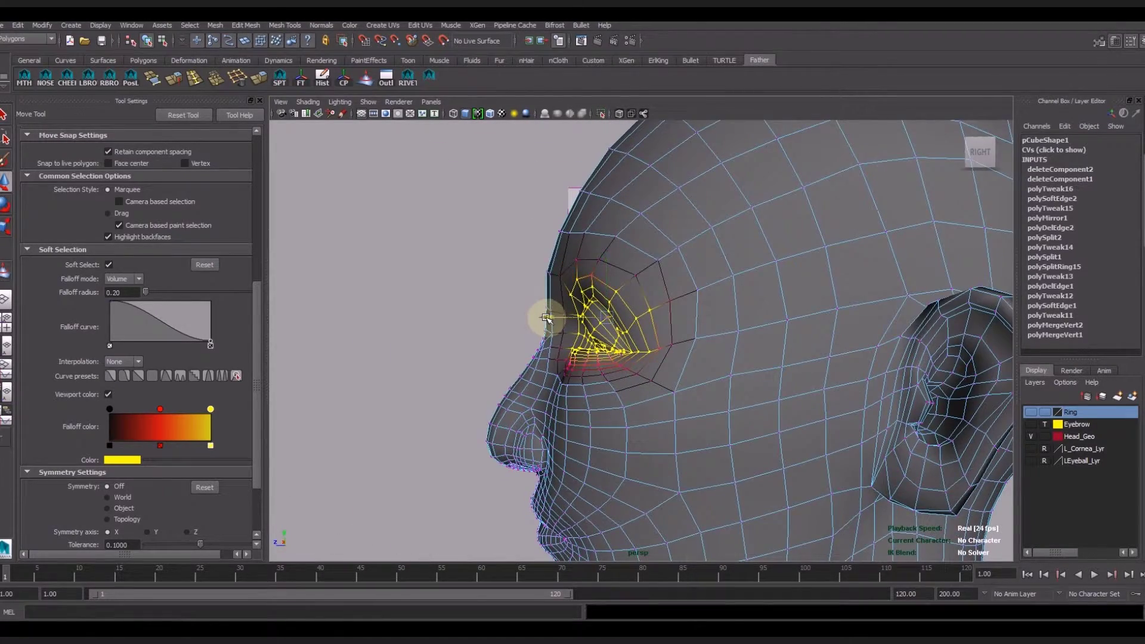
Pull the lower-eyelid loops up and reshape the eye opening with the soft-selected area.
left_click_drag(491, 349, 687, 371, "alt")
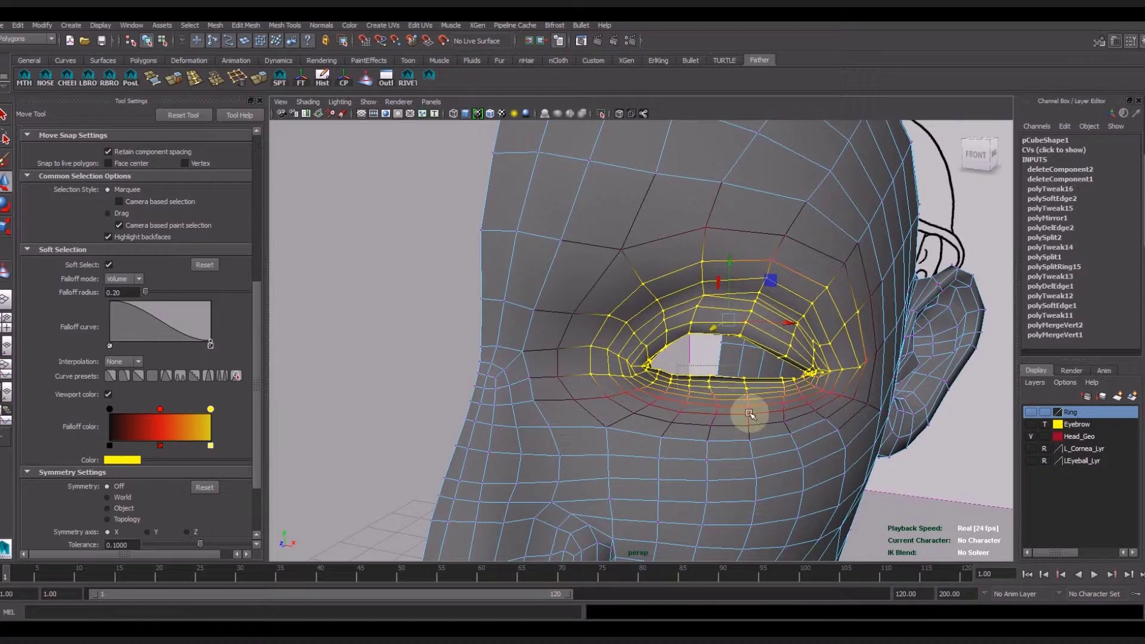
right_click_drag(750, 413, 713, 390, "alt")
left_click_drag(662, 430, 661, 403)
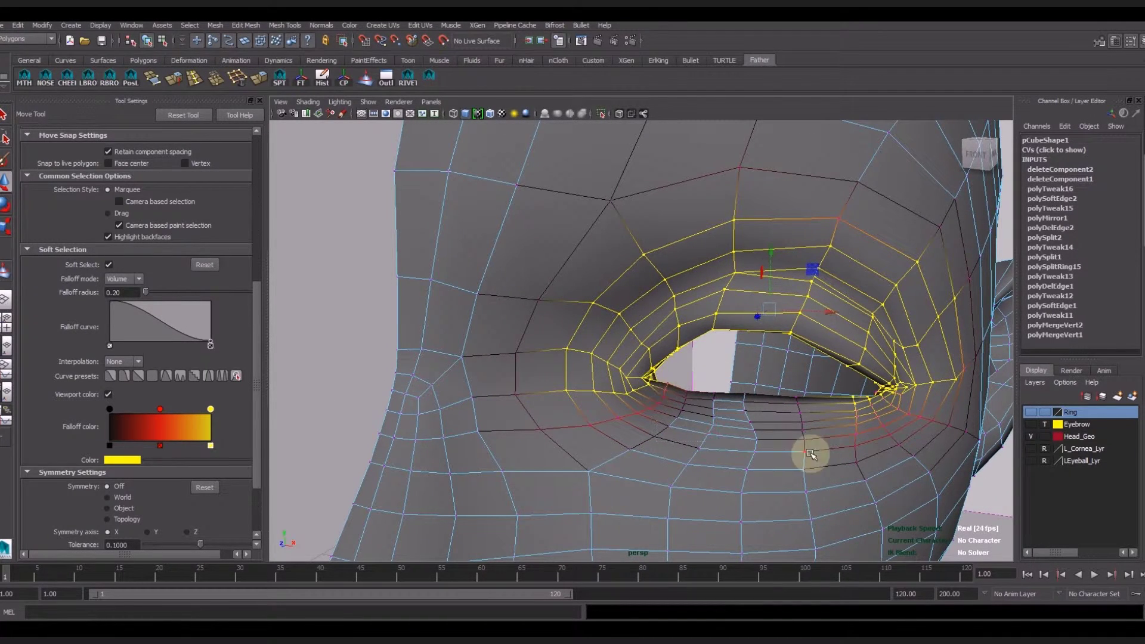
left_click_drag(810, 455, 760, 368, "alt")
middle_click_drag(839, 422, 584, 362, "alt")
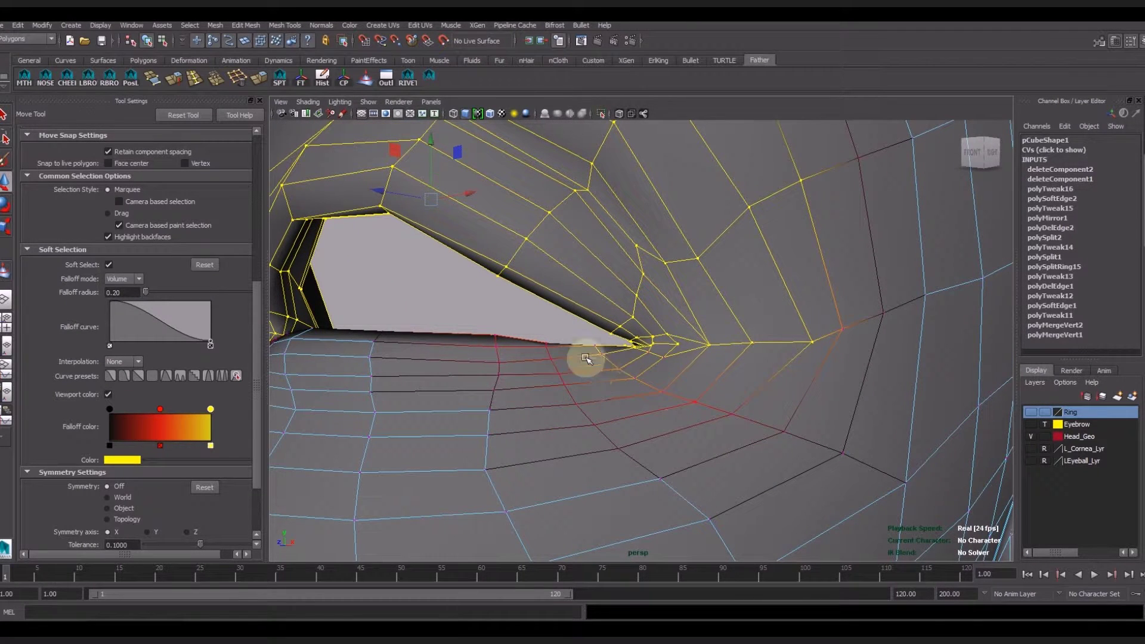
left_click_drag(692, 386, 604, 348)
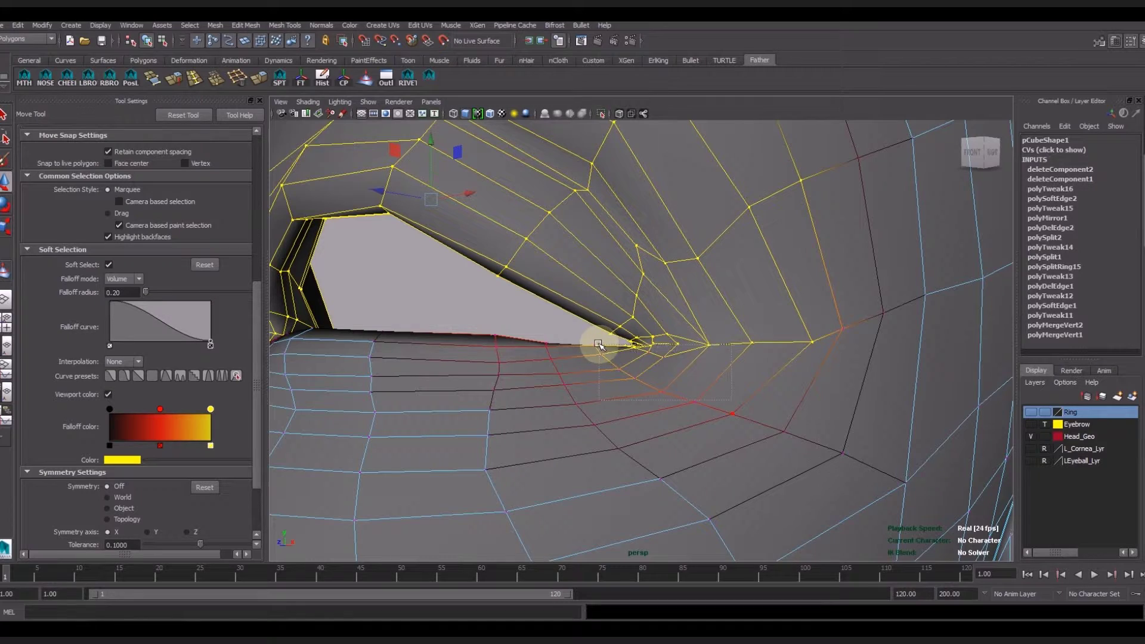
mouse_move(794, 427)
left_mouse_down("alt")
mouse_move(542, 430)
mouse_move(445, 337)
mouse_move(415, 418)
left_mouse_up("alt")
left_click_drag(552, 440, 417, 384, "alt")
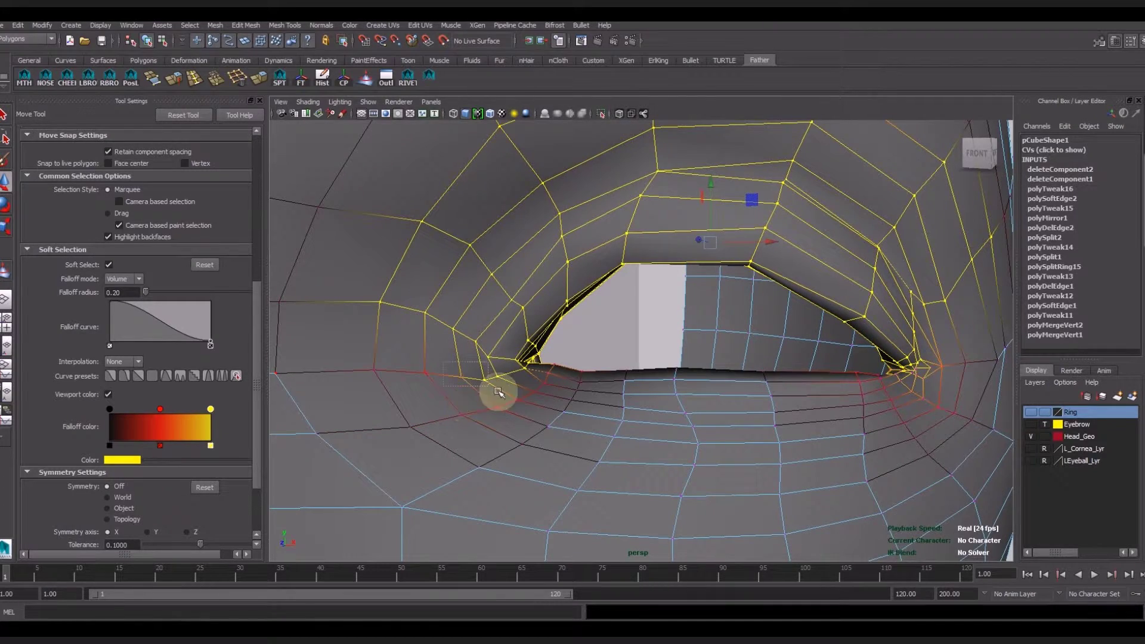
right_click_drag(509, 384, 573, 455, "alt")
left_click_drag(574, 458, 392, 385)
mouse_move(525, 444)
left_mouse_down("alt")
mouse_move(542, 449)
mouse_move(517, 455)
mouse_move(534, 449)
mouse_move(364, 416)
mouse_move(558, 410)
mouse_move(596, 475)
mouse_move(626, 478)
left_mouse_up("alt")
left_click_drag(527, 301, 521, 300)
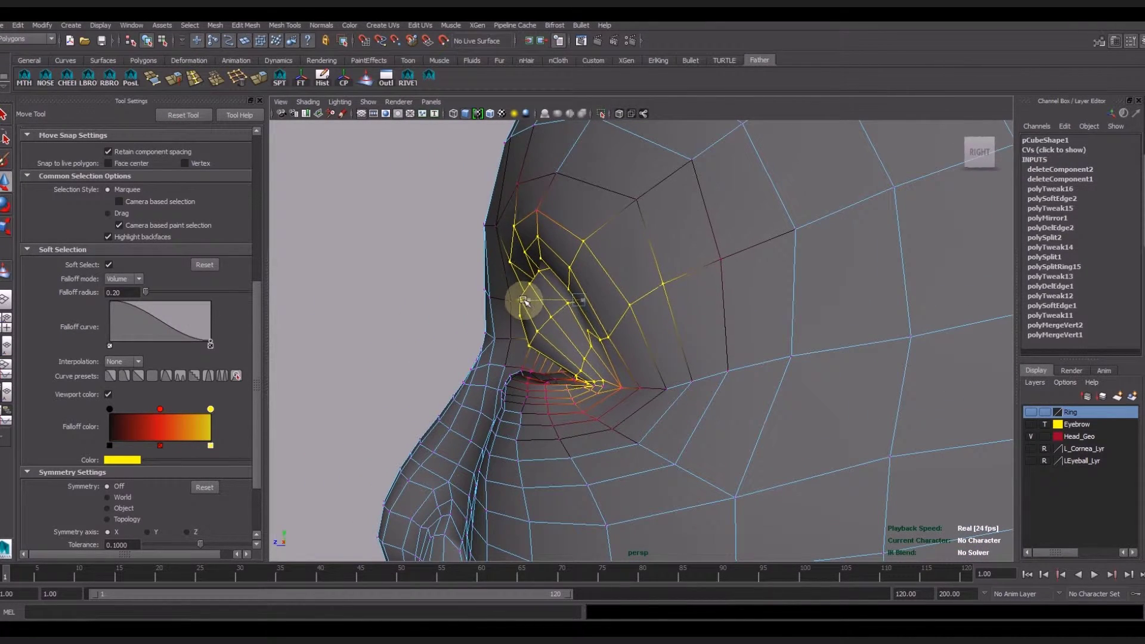
Nudge the brow-silhouette vertices up and forward to match the side reference.
mouse_move(503, 214)
left_mouse_down()
mouse_move(489, 234)
mouse_move(491, 205)
mouse_move(557, 192)
left_mouse_up()
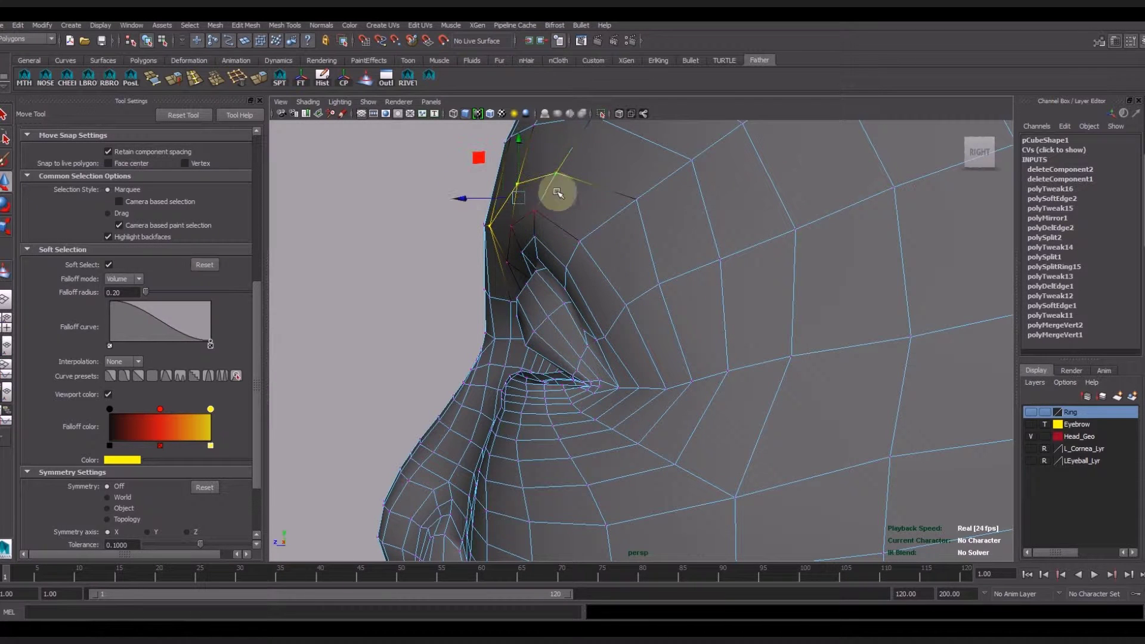
left_click_drag(511, 271, 468, 218, "alt")
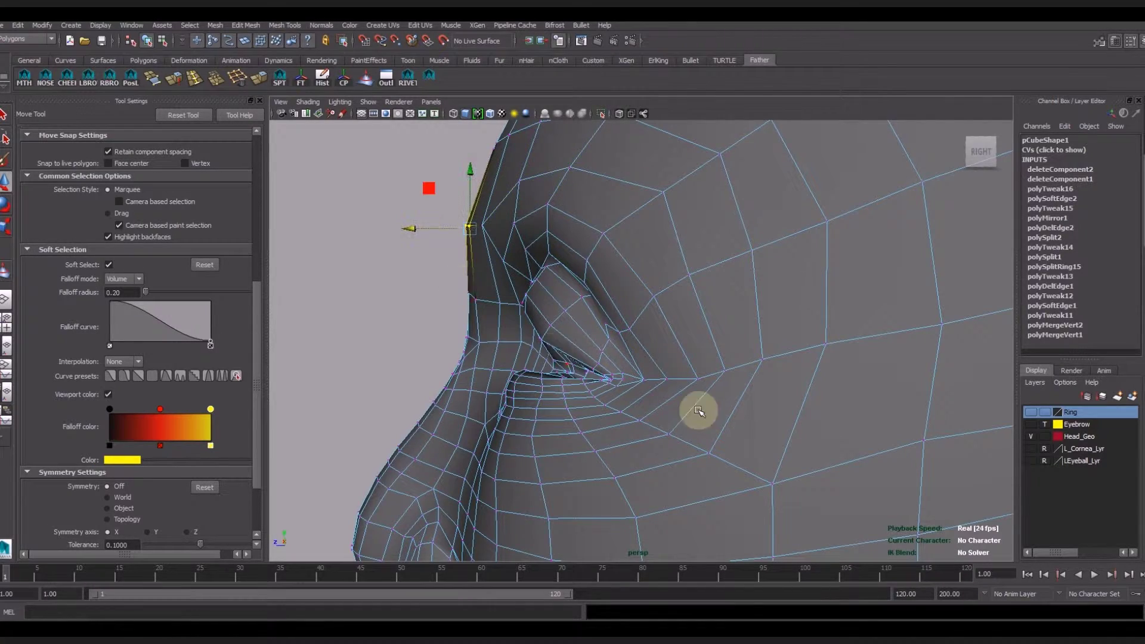
right_click_drag(700, 412, 675, 414, "alt")
mouse_move(675, 414)
left_mouse_down("alt")
mouse_move(634, 409)
mouse_move(760, 383)
mouse_move(686, 356)
mouse_move(754, 376)
mouse_move(760, 411)
left_mouse_up("alt")
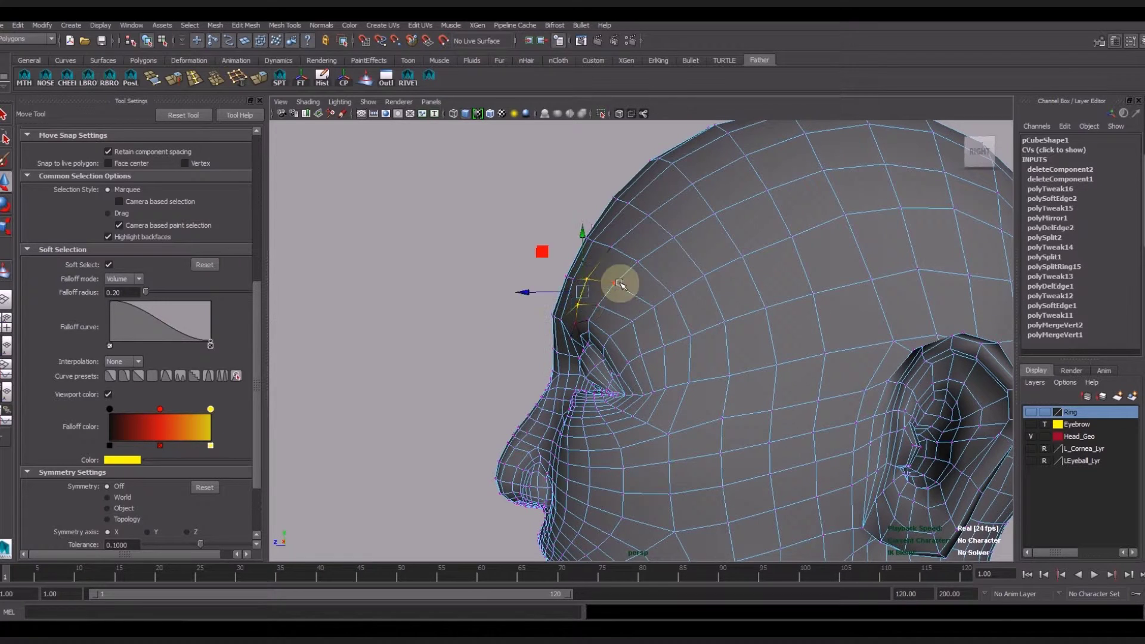
left_click_drag(578, 282, 567, 273)
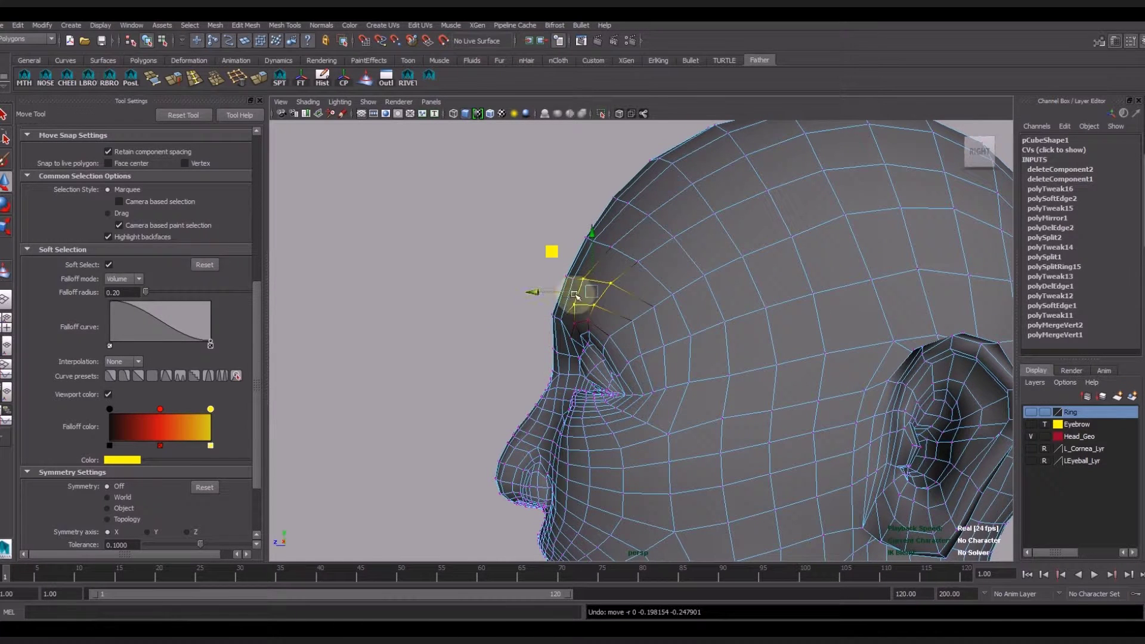
left_click(557, 322, "shift")
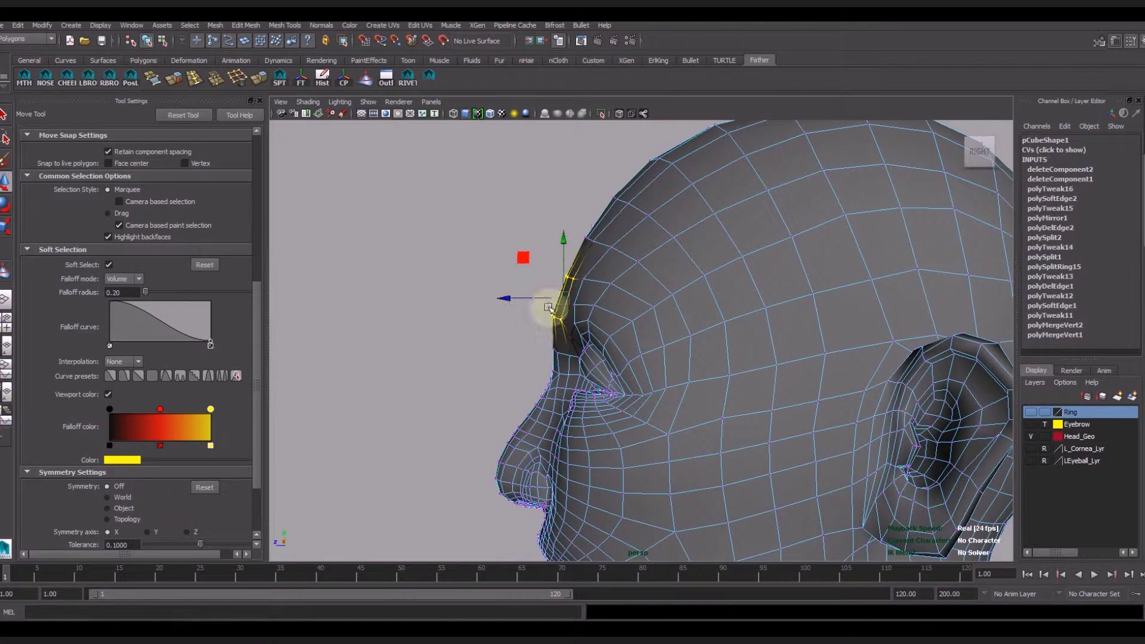
left_click(557, 318)
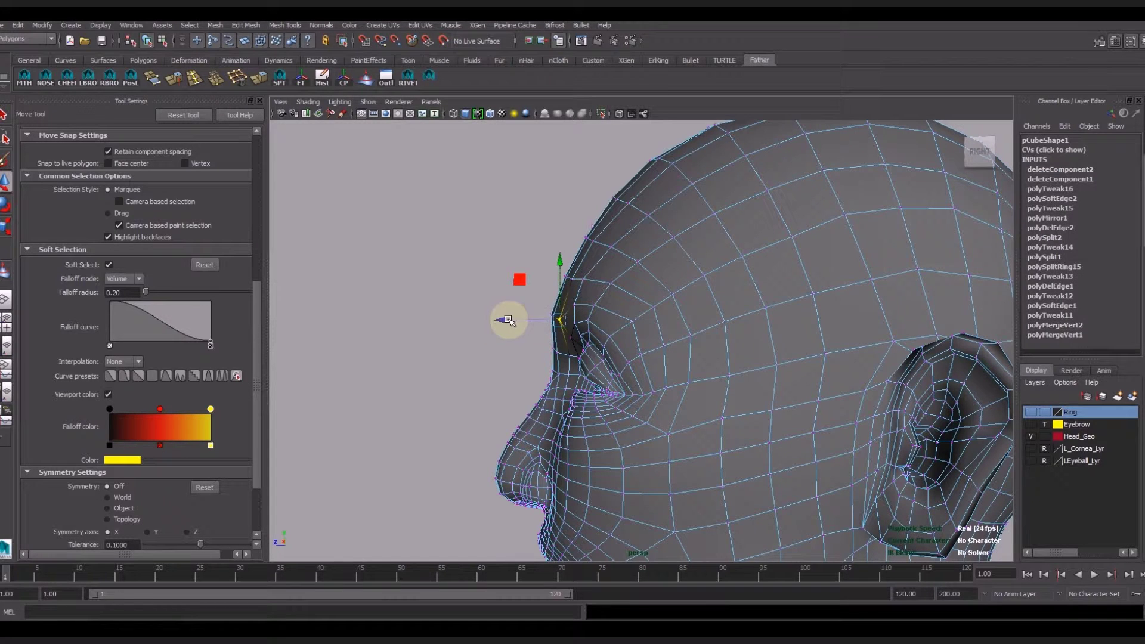
Clear the vertex selection and compare the head with the references from three-quarter views.
left_click(559, 263)
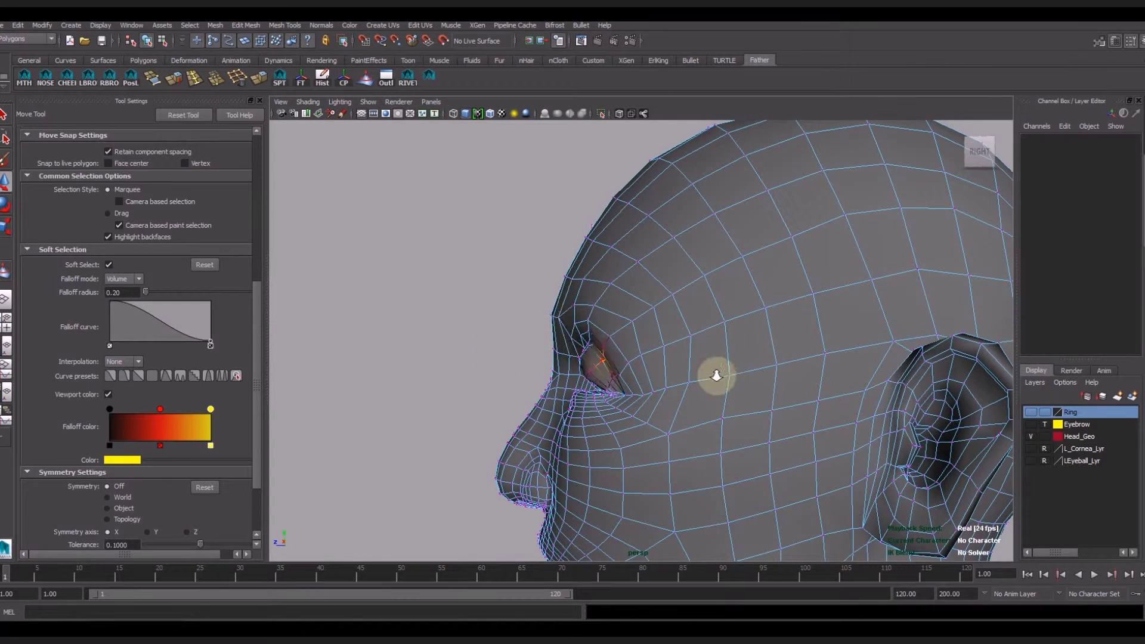
scroll(716, 376, "down", 5)
scroll(657, 406, "down", 3)
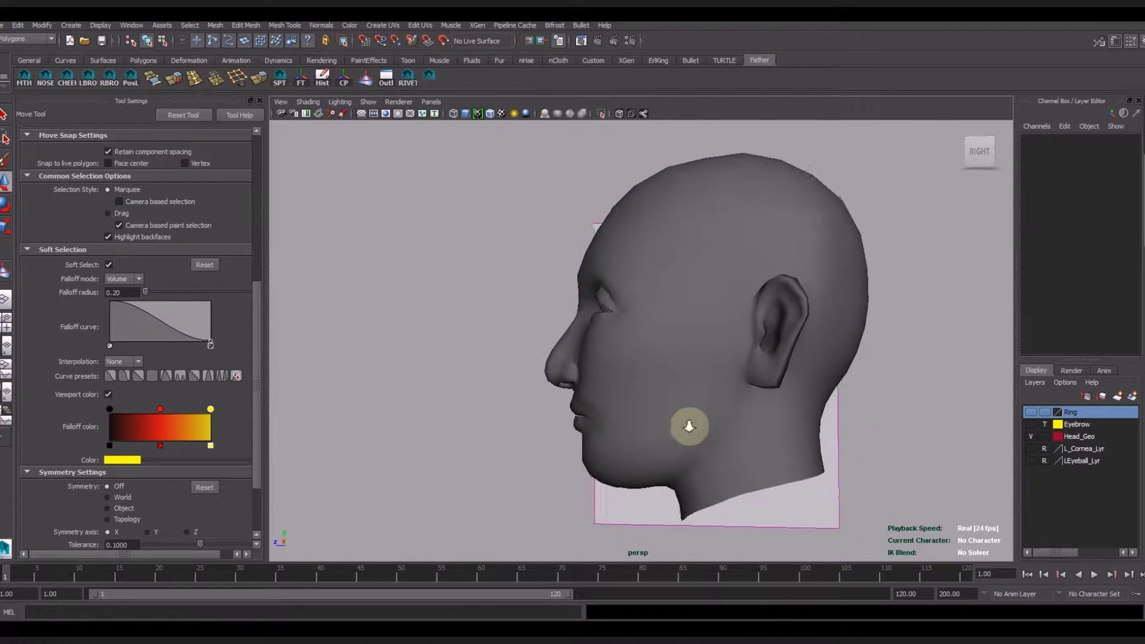
left_click_drag(685, 427, 704, 430, "alt")
scroll(698, 460, "down", 2)
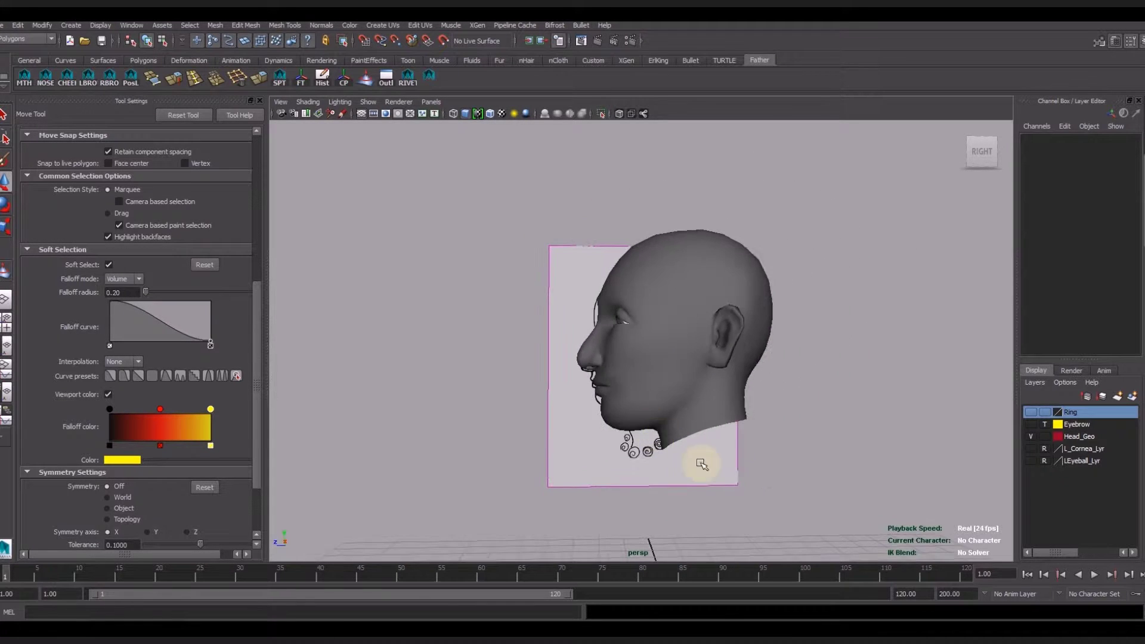
left_click_drag(714, 475, 639, 413, "alt")
left_click(688, 441)
left_click_drag(688, 441, 718, 473, "alt")
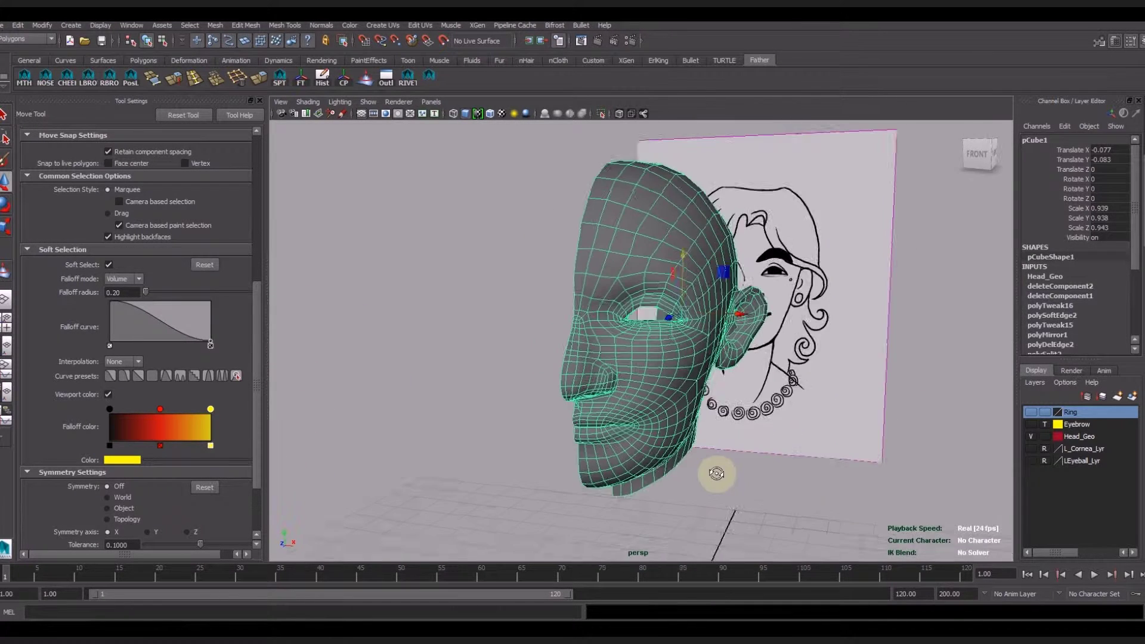
scroll(715, 430, "up", 3)
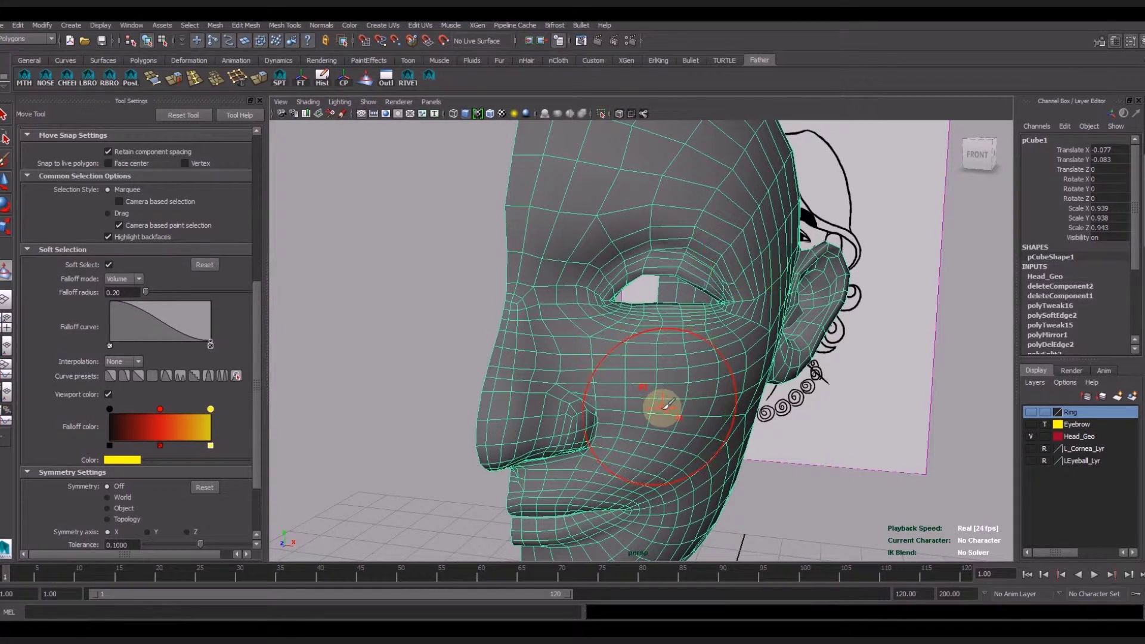
Check the right side of the head, then hide the Tool Settings panel.
mouse_move(753, 426)
left_mouse_down("alt")
mouse_move(664, 422)
mouse_move(656, 357)
left_mouse_up("alt")
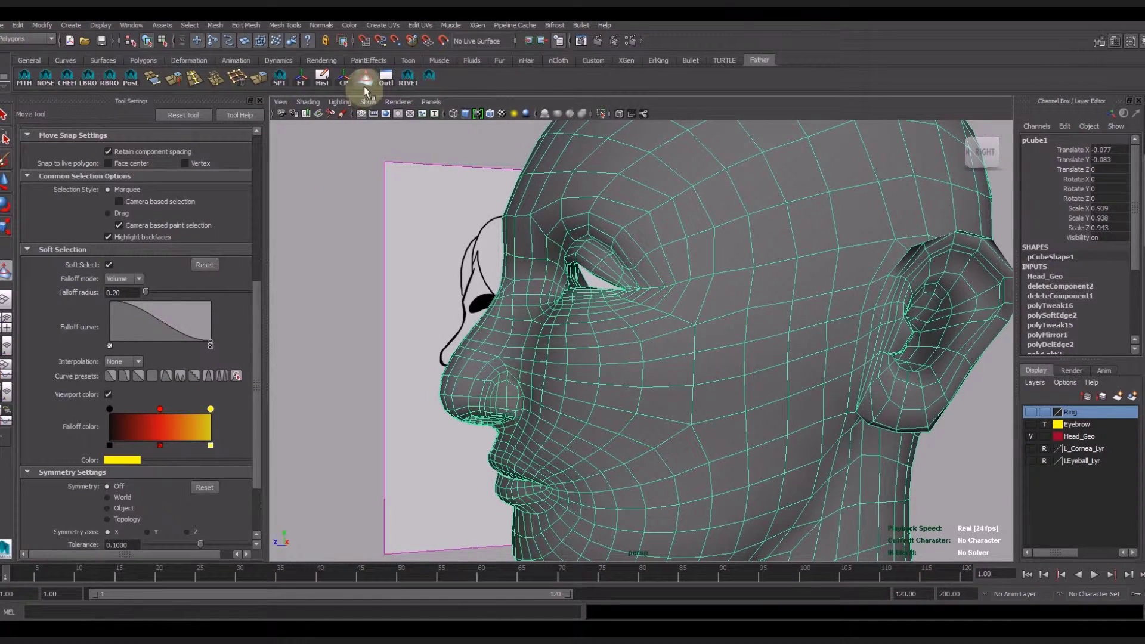
scroll(627, 394, "down", 5)
mouse_move(668, 334)
left_mouse_down("alt")
mouse_move(684, 401)
mouse_move(641, 339)
left_mouse_up("alt")
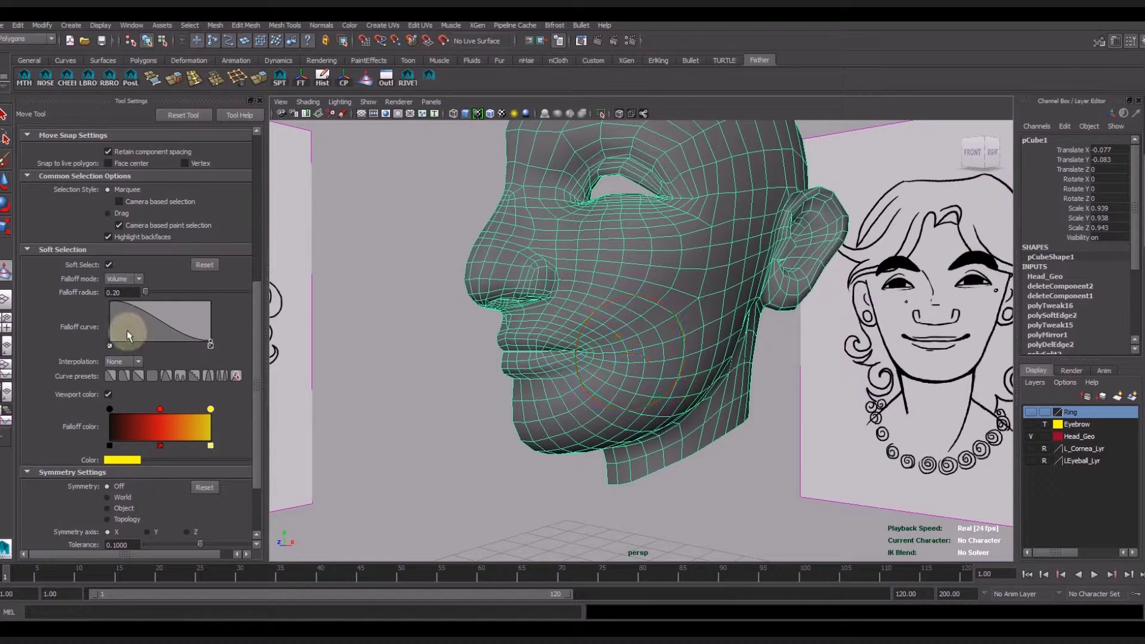
key("ctrl+shift+t")
Sculpt the face surface with the Sculpt Geometry Tool, viewing it against the front reference.
double_click(3, 273)
left_click(132, 149)
scroll(520, 310, "down", 3)
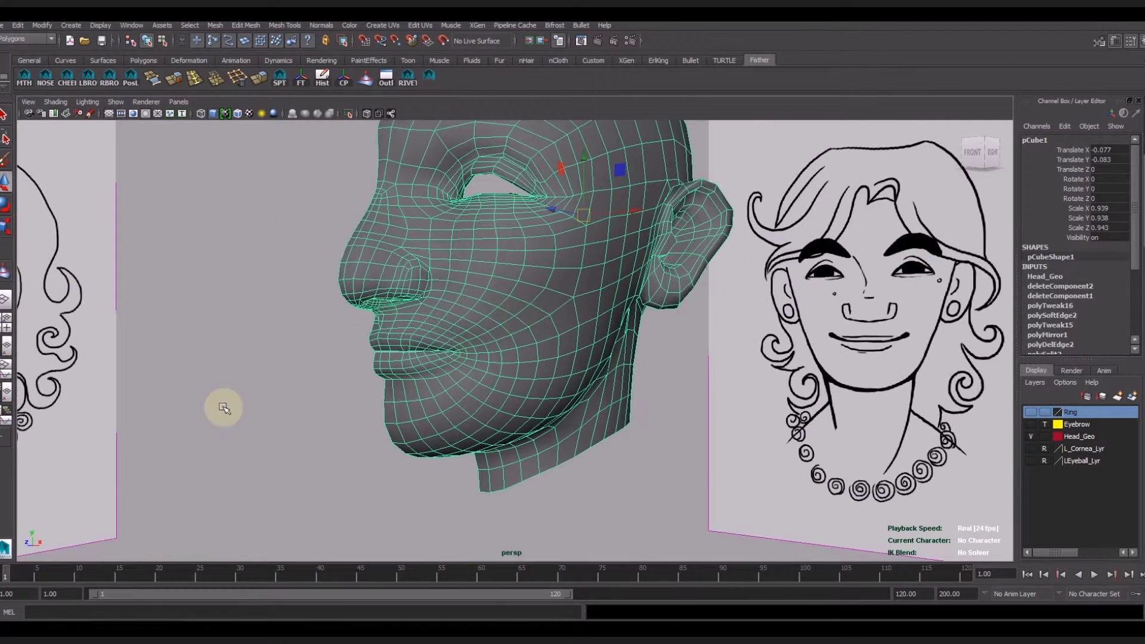
left_click(224, 408)
mouse_move(224, 408)
left_mouse_down("alt")
mouse_move(639, 465)
mouse_move(541, 458)
left_mouse_up("alt")
mouse_move(555, 460)
left_mouse_down("alt")
mouse_move(618, 473)
mouse_move(686, 526)
mouse_move(576, 442)
mouse_move(525, 440)
mouse_move(453, 403)
mouse_move(567, 413)
mouse_move(544, 417)
mouse_move(525, 384)
mouse_move(575, 401)
left_mouse_up("alt")
scroll(568, 414, "down", 3)
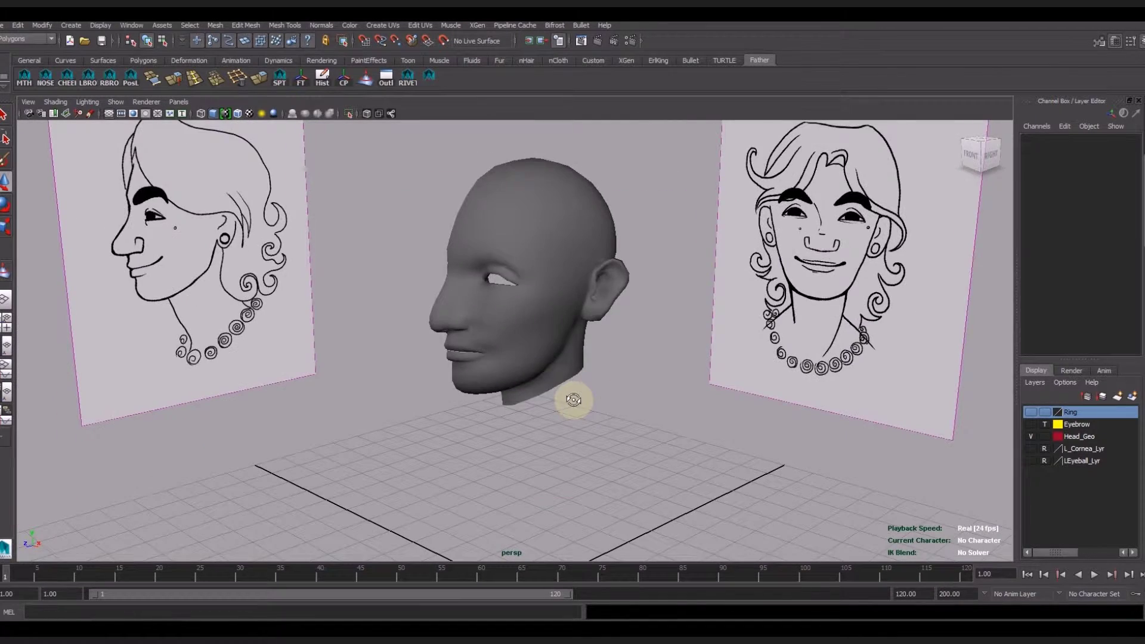
scroll(575, 401, "up", 5)
left_click(512, 387)
mouse_move(471, 366)
left_mouse_down("alt")
mouse_move(511, 387)
mouse_move(501, 281)
mouse_move(552, 334)
mouse_move(537, 298)
left_mouse_up("alt")
mouse_move(419, 164)
left_mouse_down("alt")
mouse_move(525, 357)
mouse_move(588, 399)
mouse_move(589, 413)
left_mouse_up("alt")
Undo the unwanted mould strokes one by one with Edit > Undo.
left_click(18, 27)
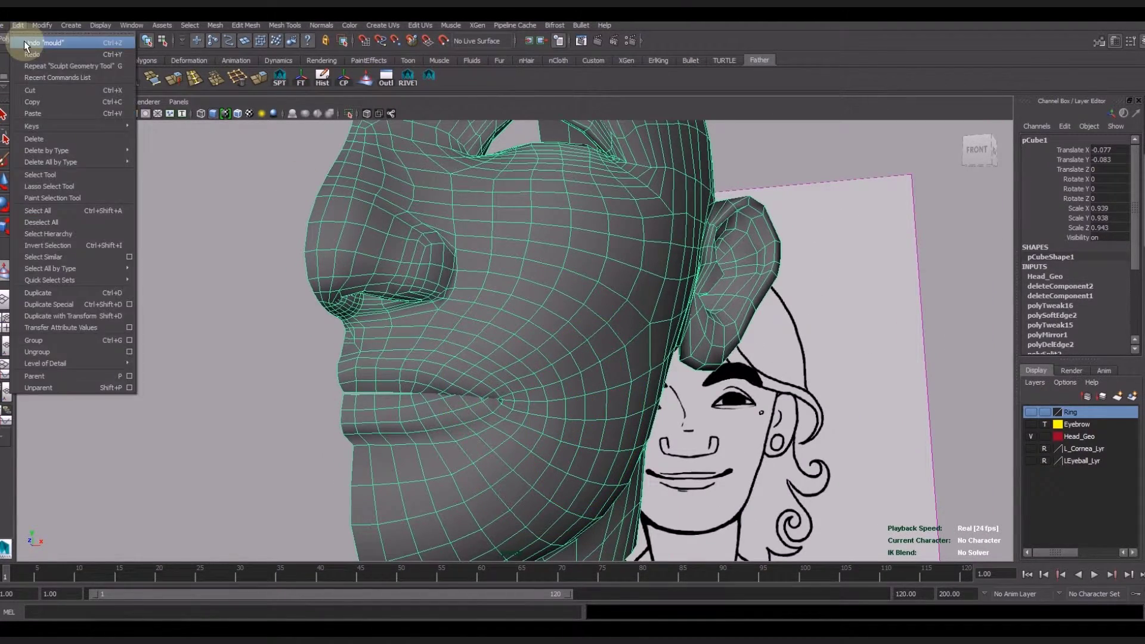
left_click(20, 26)
left_click(27, 44)
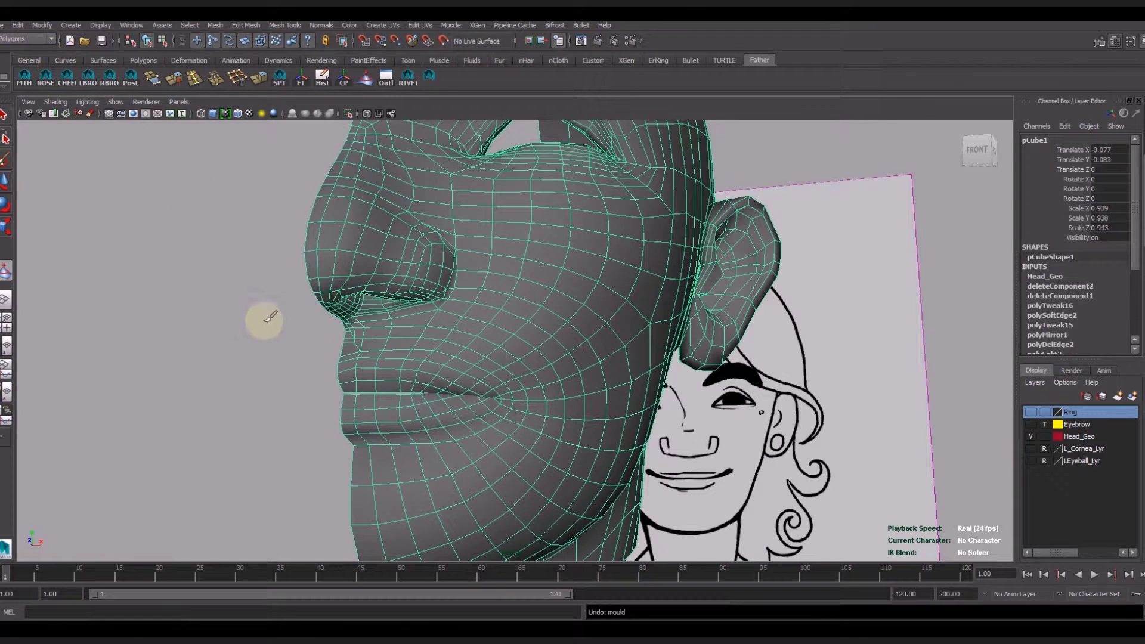
left_click(18, 25)
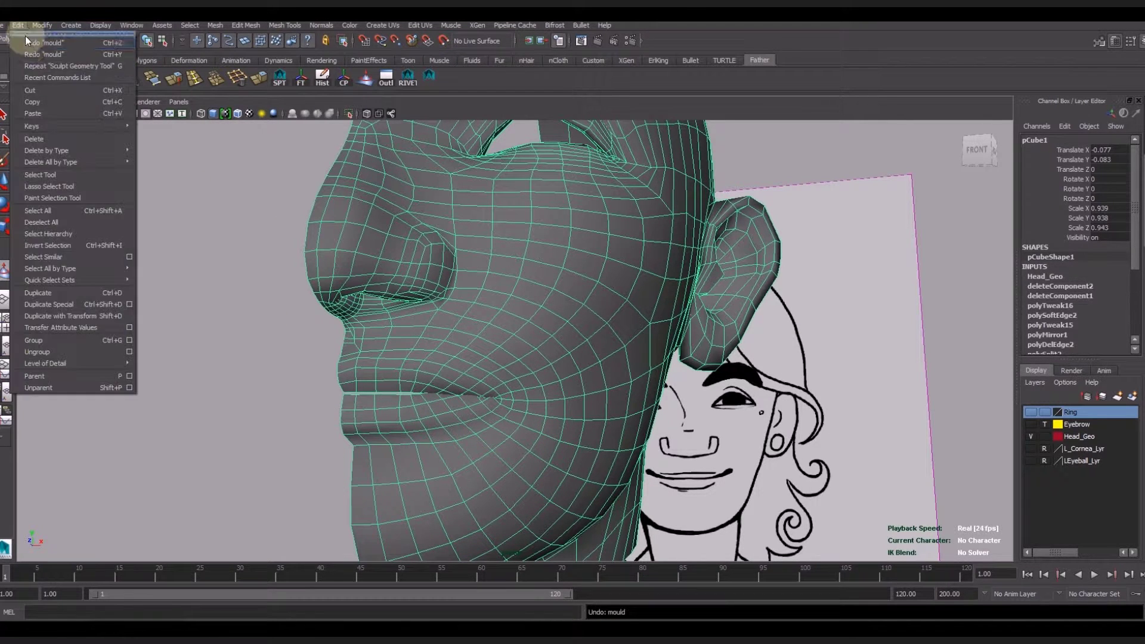
left_click(26, 44)
left_click_drag(608, 416, 626, 404, "alt")
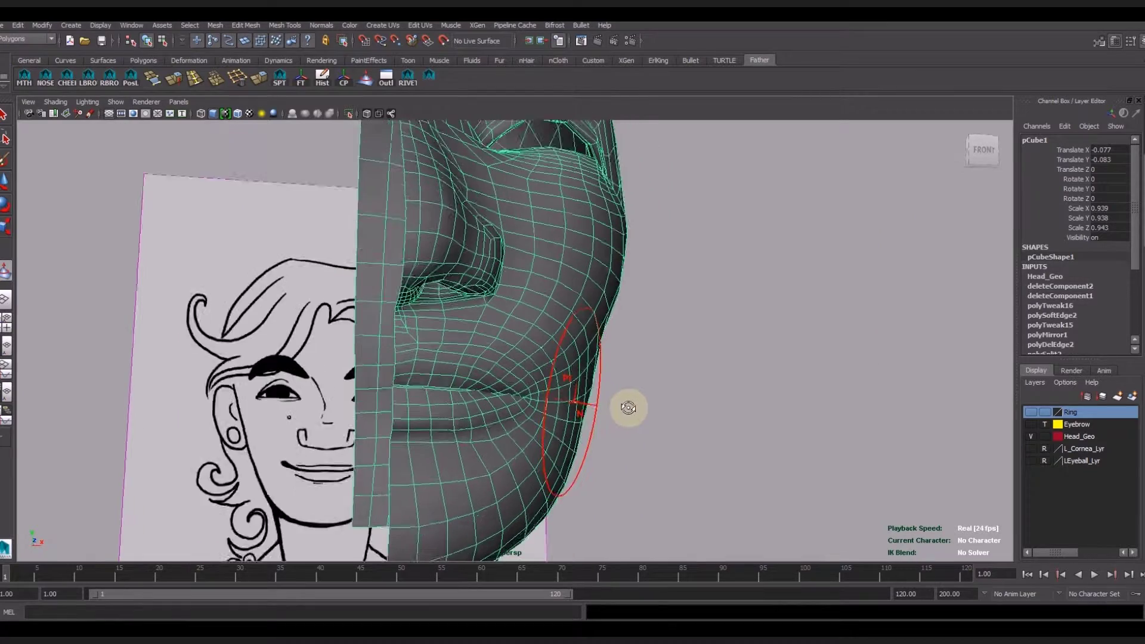
left_click(18, 25)
left_click(18, 25)
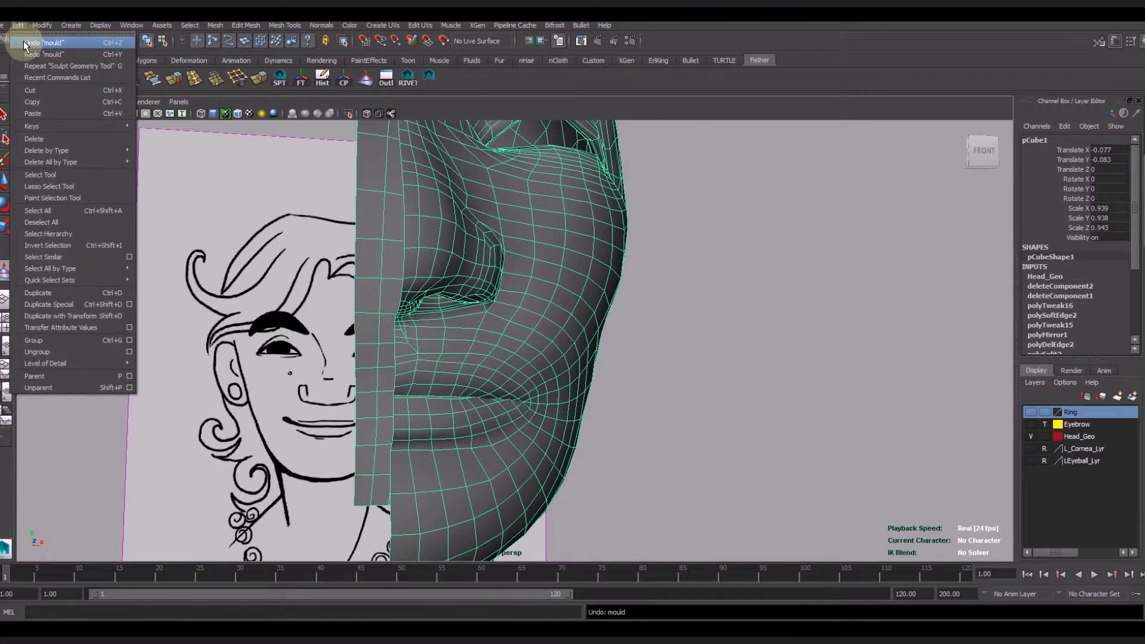
mouse_move(587, 386)
left_mouse_down("alt")
mouse_move(514, 381)
mouse_move(409, 396)
mouse_move(357, 381)
left_mouse_up("alt")
left_click(18, 25)
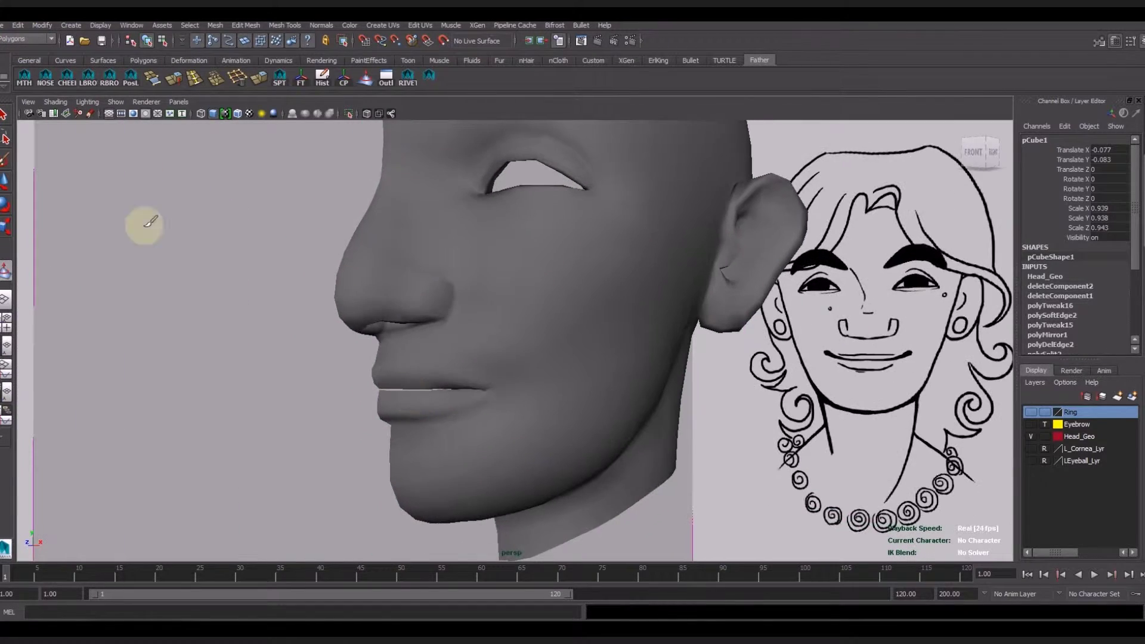
Reselect the head and adjust the sculpting brush settings.
scroll(401, 312, "down", 5)
mouse_move(402, 312)
left_mouse_down("alt")
mouse_move(529, 320)
mouse_move(316, 429)
mouse_move(488, 447)
mouse_move(596, 312)
left_mouse_up("alt")
left_click(595, 312)
double_click(365, 77)
left_click(157, 269)
scroll(673, 382, "up", 3)
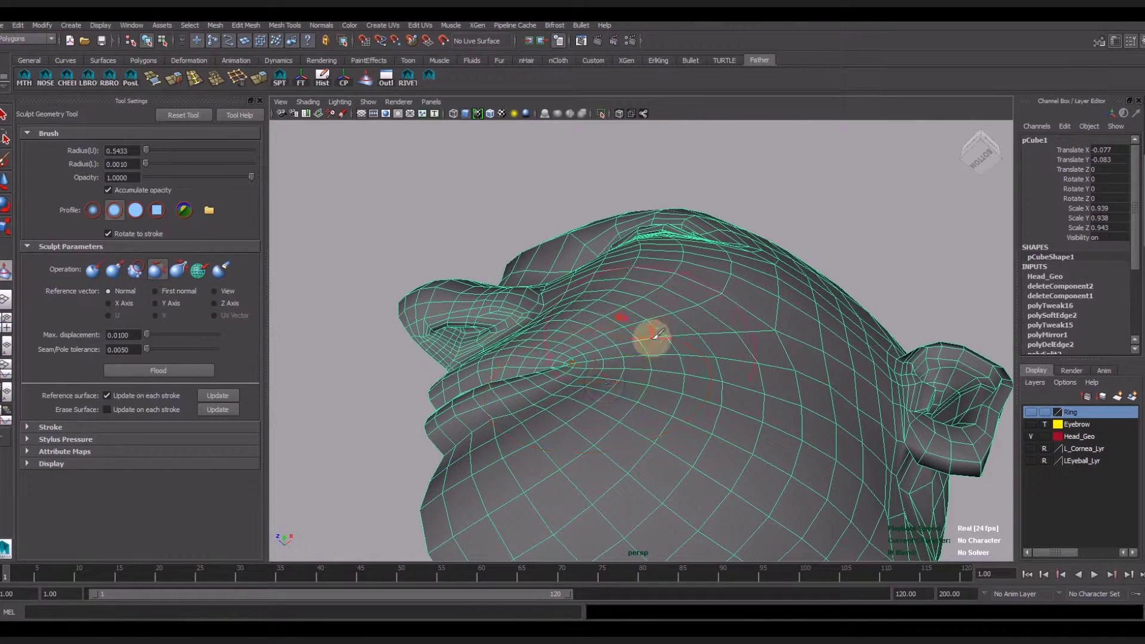
left_click_drag(654, 335, 689, 384, "alt")
Compare the half head from several angles, then switch to the four-view layout.
mouse_move(624, 361)
left_mouse_down("alt")
mouse_move(705, 401)
mouse_move(759, 299)
mouse_move(659, 358)
mouse_move(625, 207)
left_mouse_up("alt")
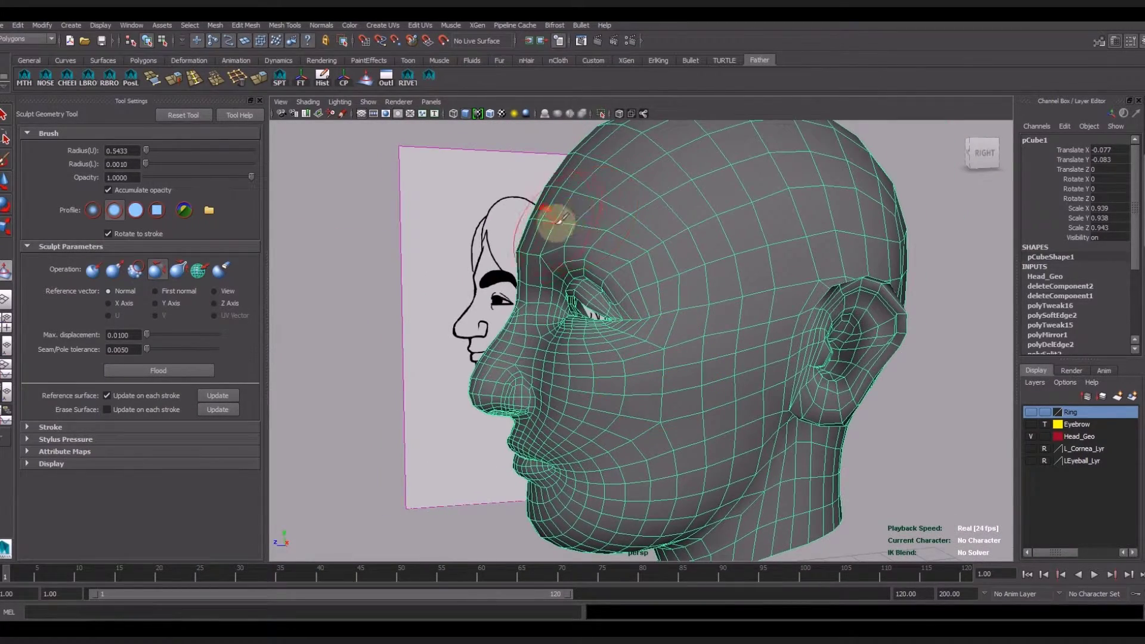
scroll(674, 310, "down", 2)
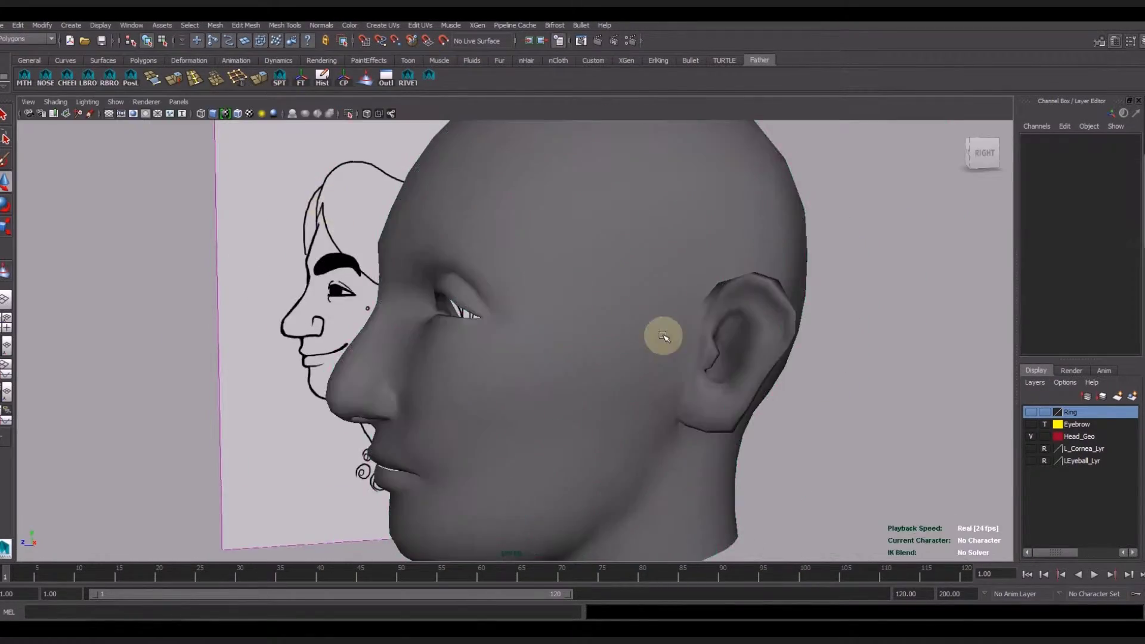
mouse_move(660, 332)
left_mouse_down("alt")
mouse_move(643, 315)
mouse_move(708, 409)
left_mouse_up("alt")
scroll(708, 409, "down", 2)
left_click_drag(596, 435, 527, 434, "alt")
left_click(527, 435)
key("space")
Put the head in vertex mode and marquee-select jaw vertices in the front view.
scroll(401, 481, "up", 3)
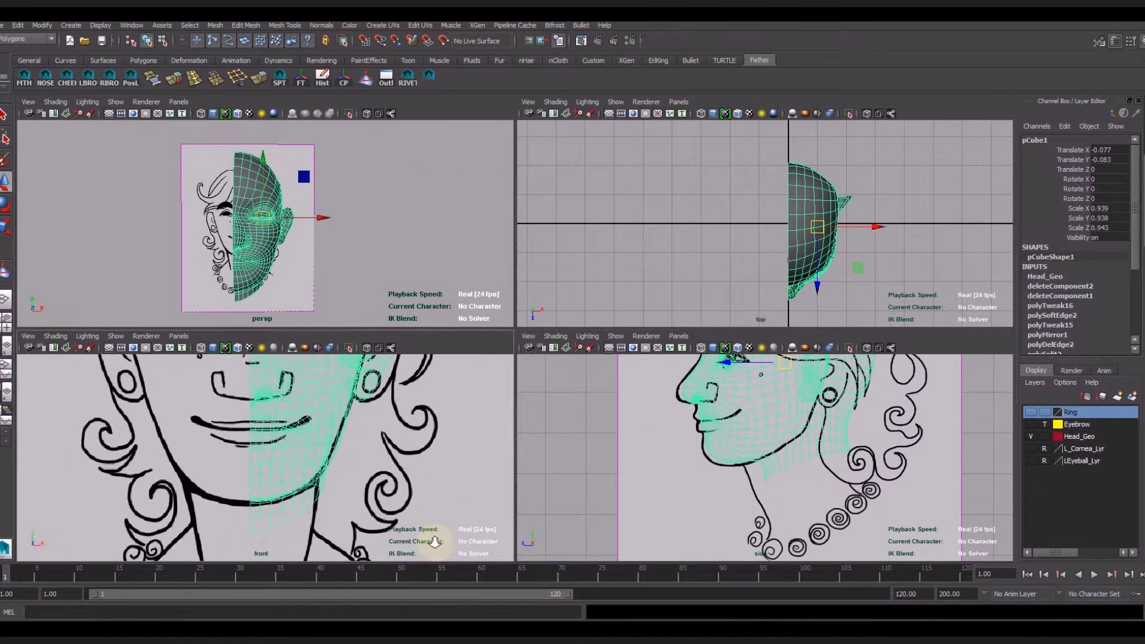
right_click_drag(334, 388, 360, 427)
left_click_drag(396, 492, 360, 427)
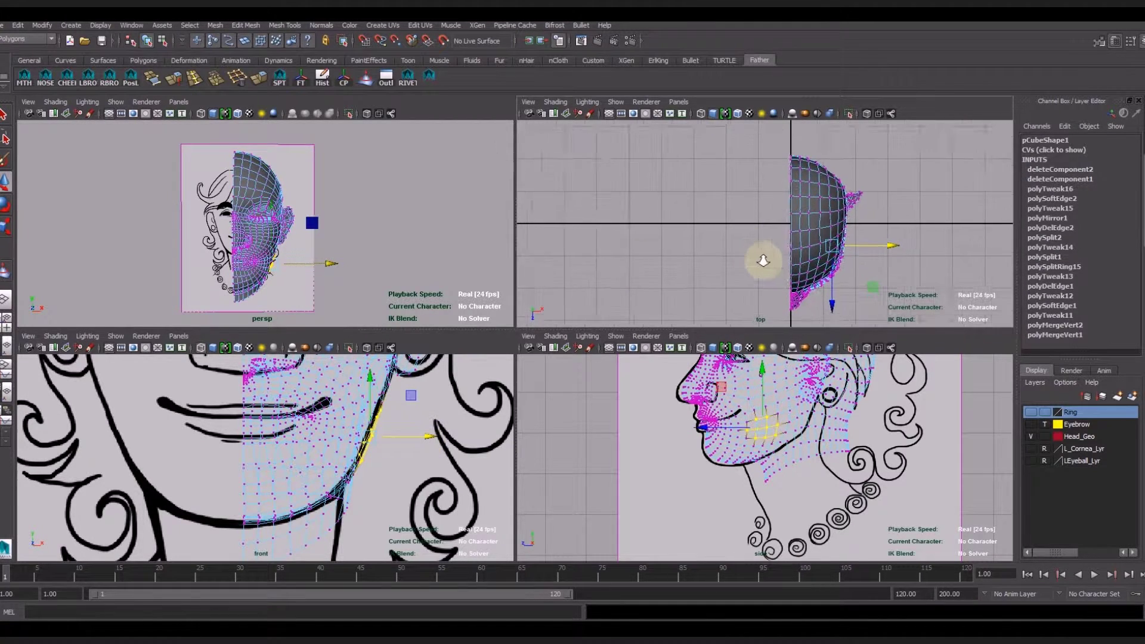
scroll(391, 274, "up", 3)
left_click_drag(391, 273, 358, 332, "alt")
scroll(384, 480, "up", 2)
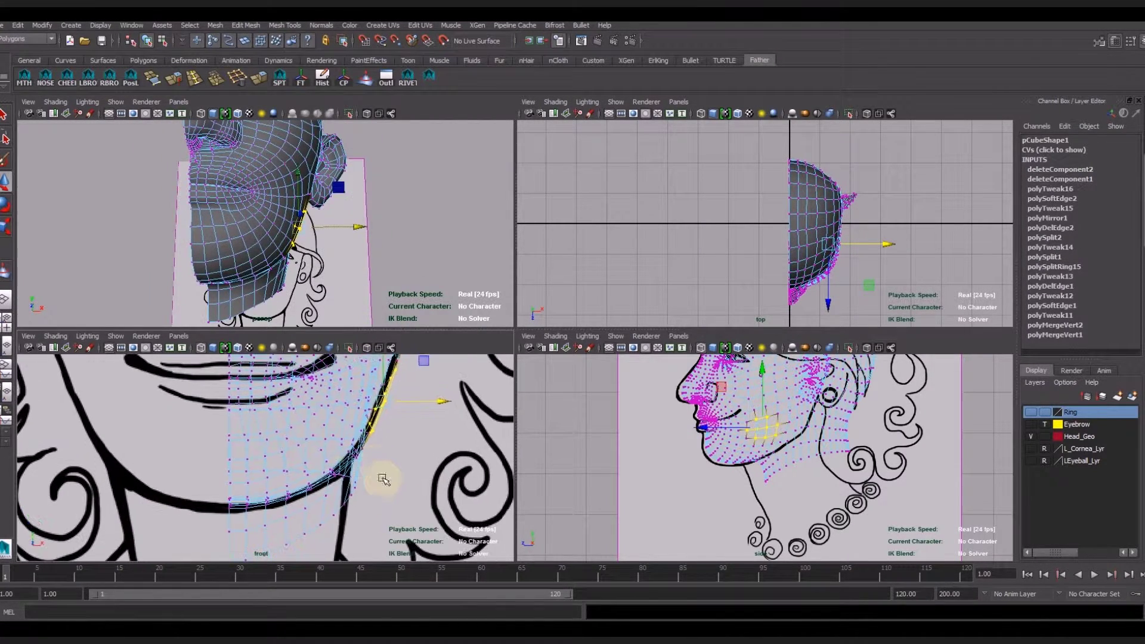
left_click_drag(350, 442, 348, 445)
Select vertices along the upper jaw edge and lower down the jawline, then a single jaw vertex.
left_click_drag(393, 395, 410, 422)
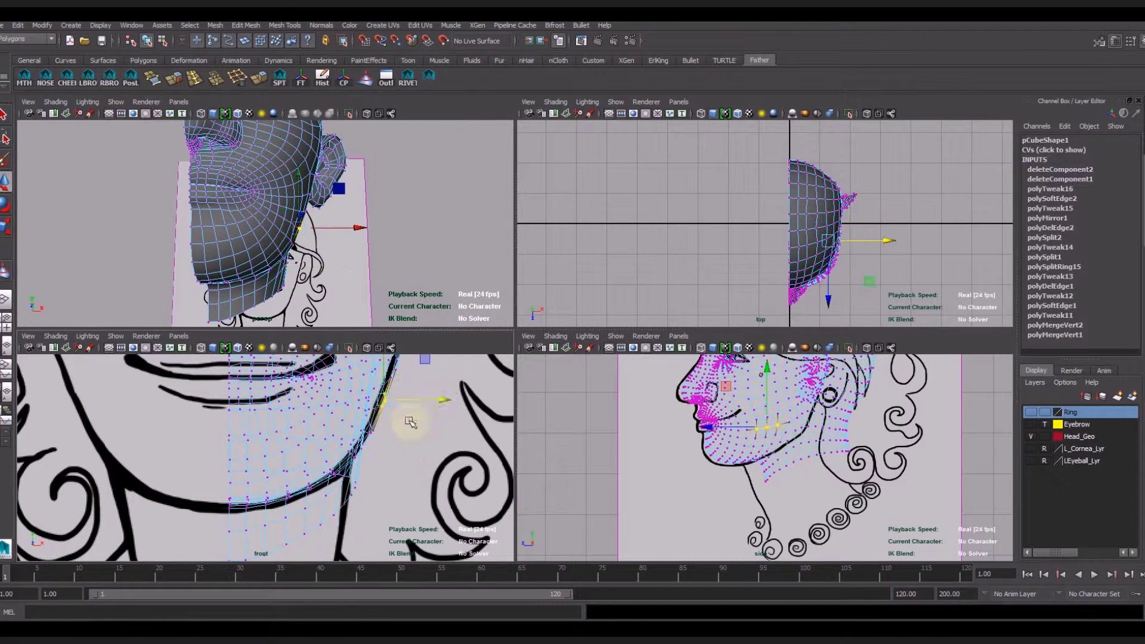
middle_click_drag(440, 401, 376, 480, "alt")
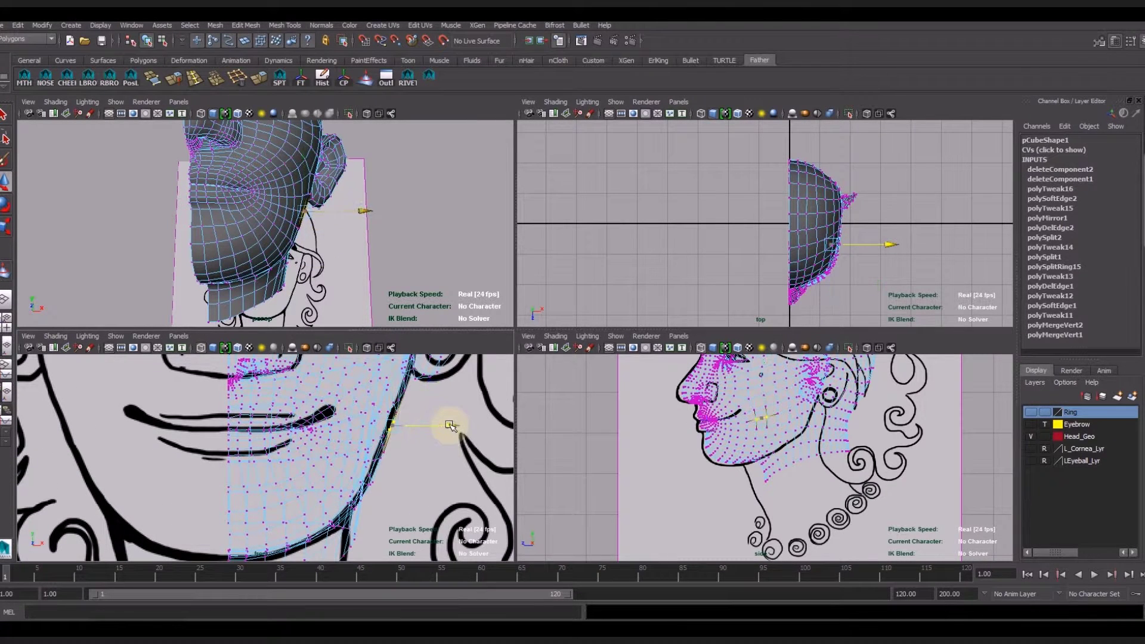
left_click_drag(377, 495, 362, 477)
scroll(425, 485, "down", 2)
scroll(434, 467, "down", 2)
scroll(411, 487, "down", 2)
scroll(411, 487, "up", 2)
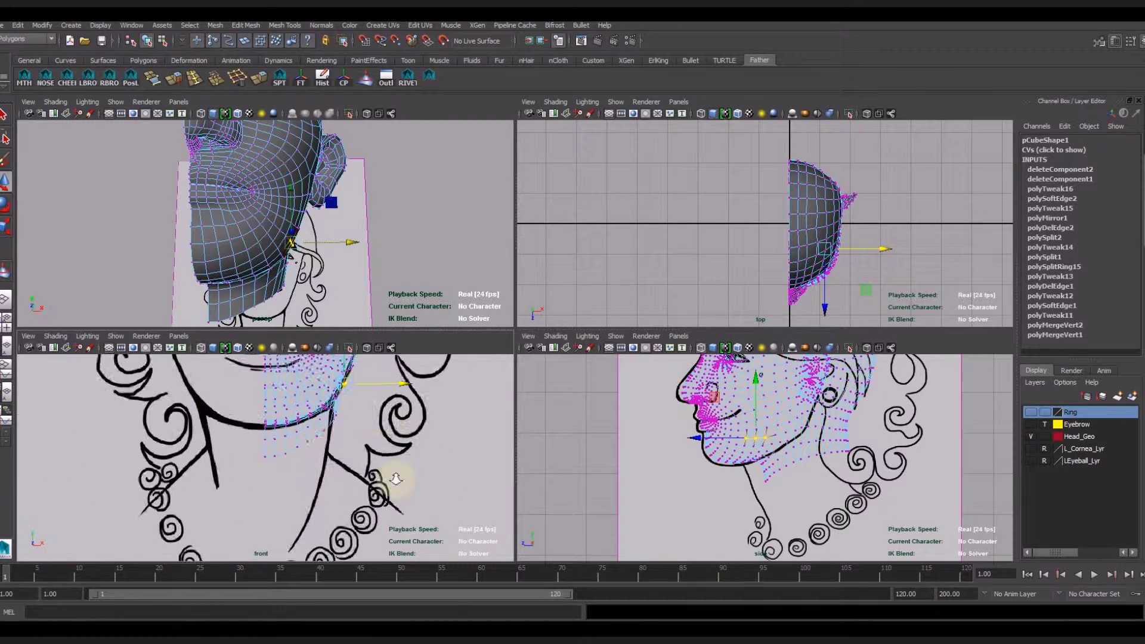
scroll(396, 473, "up", 1)
scroll(388, 423, "up", 2)
left_click(371, 407)
scroll(394, 438, "down", 5)
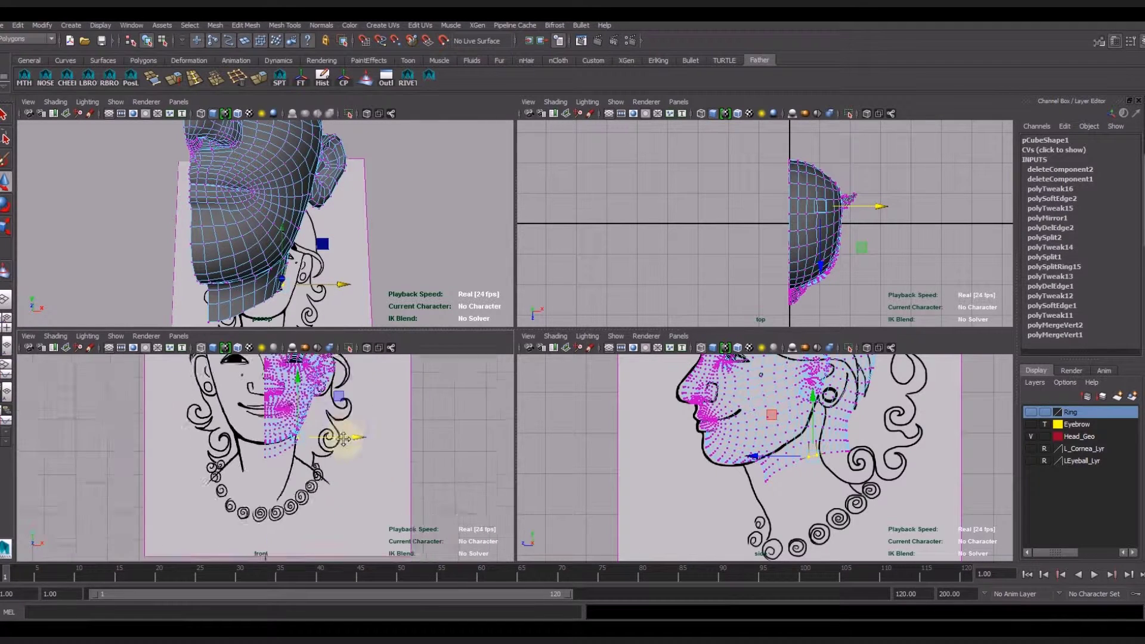
scroll(350, 511, "down", 1)
Maximise the perspective view, orbit around both sides and select the head mesh.
key("space")
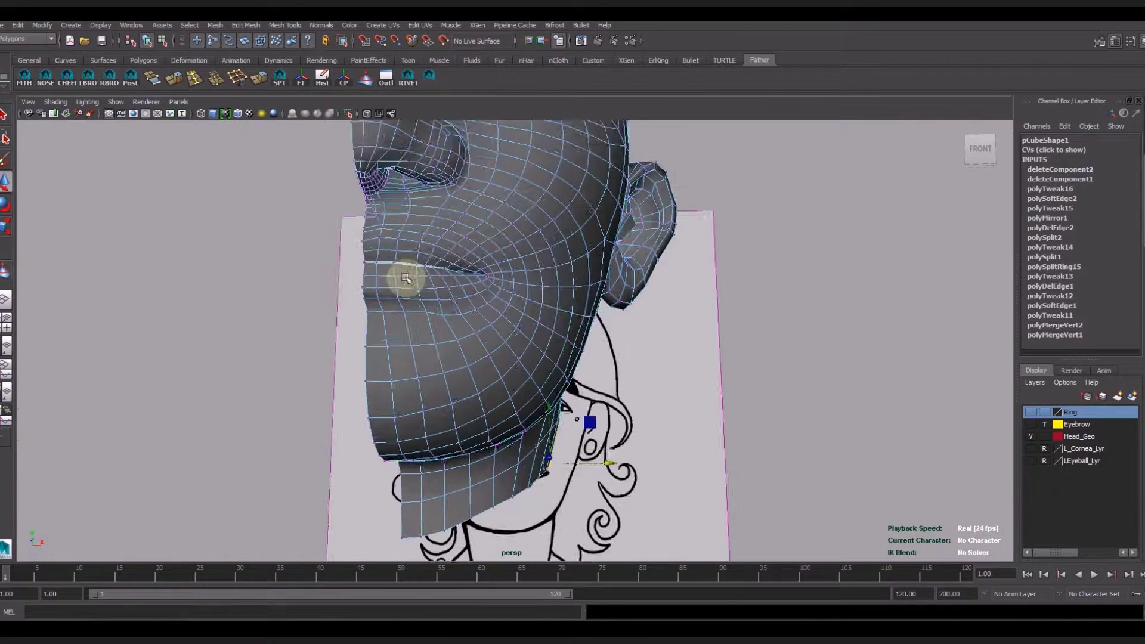
left_click_drag(401, 281, 537, 249, "alt")
right_click_drag(537, 248, 537, 233)
mouse_move(595, 368)
left_mouse_down("alt")
mouse_move(566, 389)
mouse_move(511, 389)
mouse_move(638, 389)
mouse_move(583, 401)
mouse_move(511, 388)
left_mouse_up("alt")
left_click(532, 324)
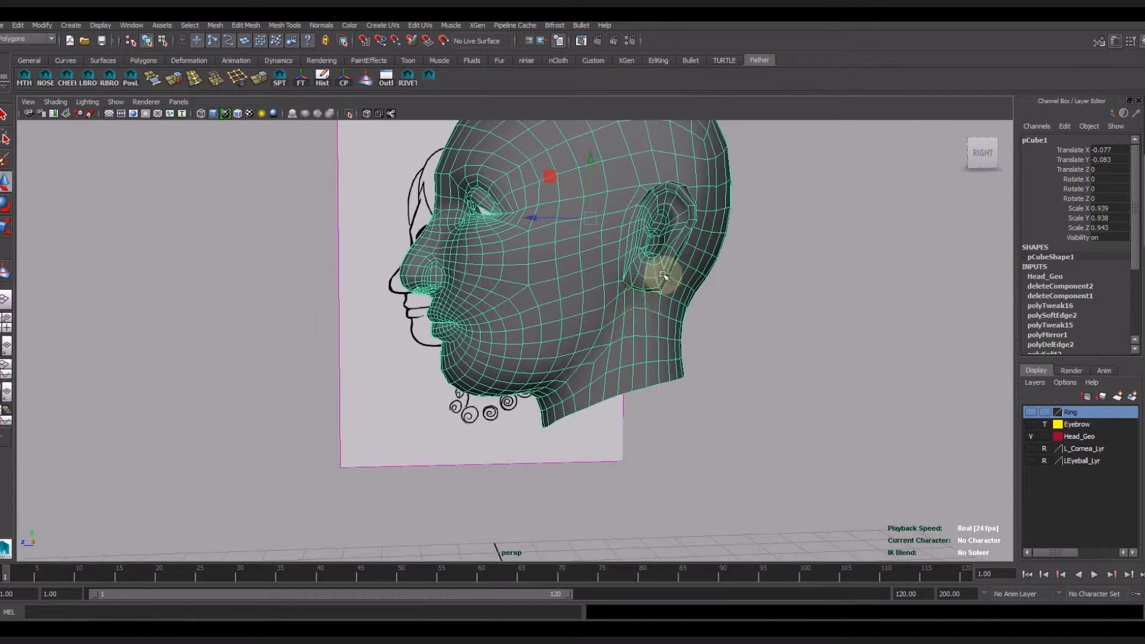
Move the ear vertices back and down to match the side sketch, then deselect.
right_click_drag(536, 325, 494, 260)
left_click_drag(580, 380, 580, 380)
mouse_move(580, 381)
left_mouse_down("alt")
mouse_move(573, 408)
mouse_move(586, 368)
left_mouse_up("alt")
left_click_drag(569, 283, 577, 289)
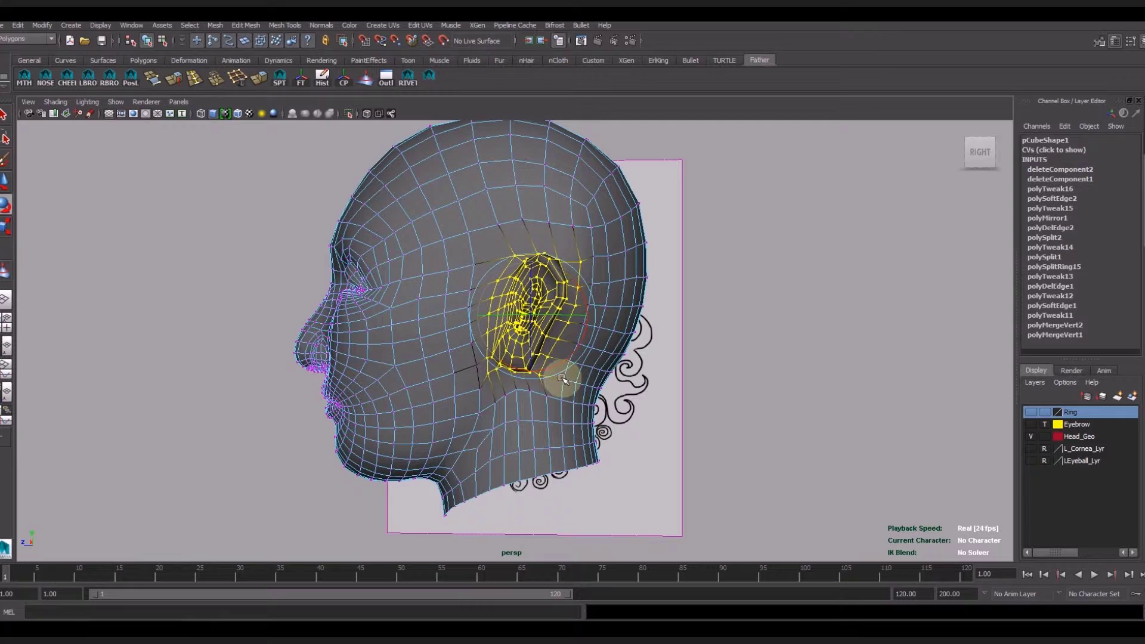
left_click_drag(625, 436, 584, 422, "alt")
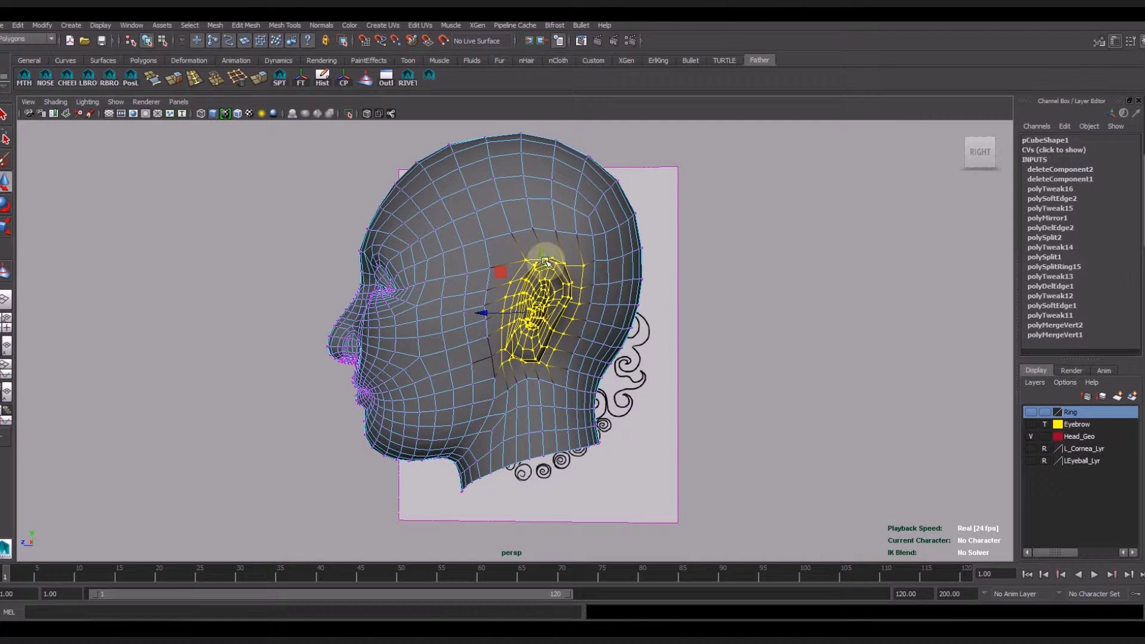
left_click(756, 430)
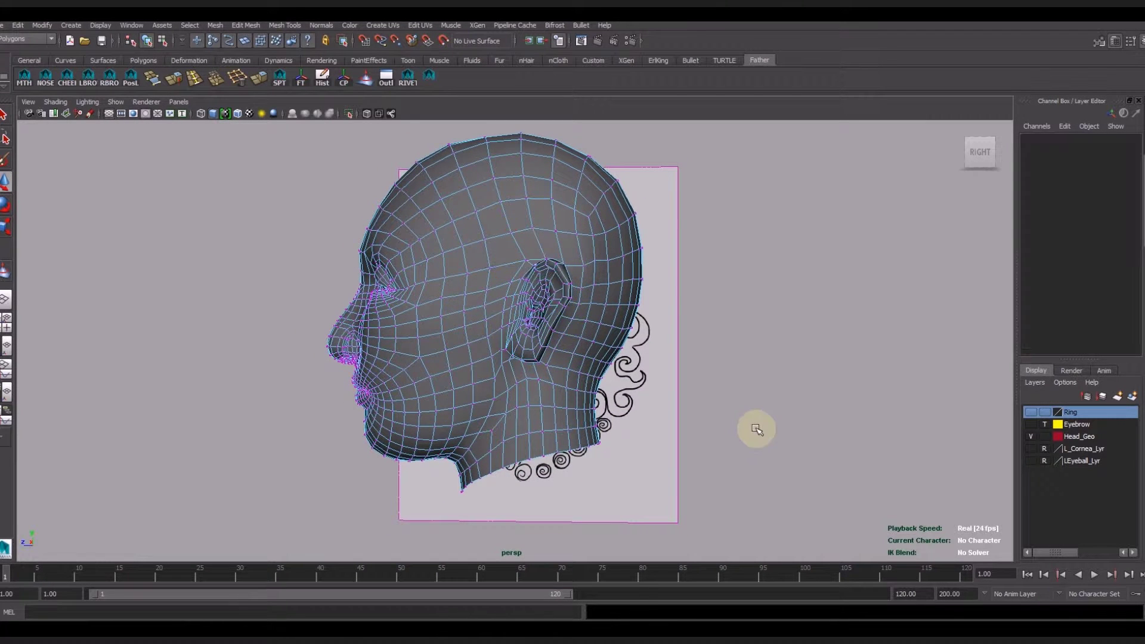
mouse_move(800, 429)
left_mouse_down("alt")
mouse_move(731, 447)
mouse_move(726, 430)
mouse_move(606, 437)
left_mouse_up("alt")
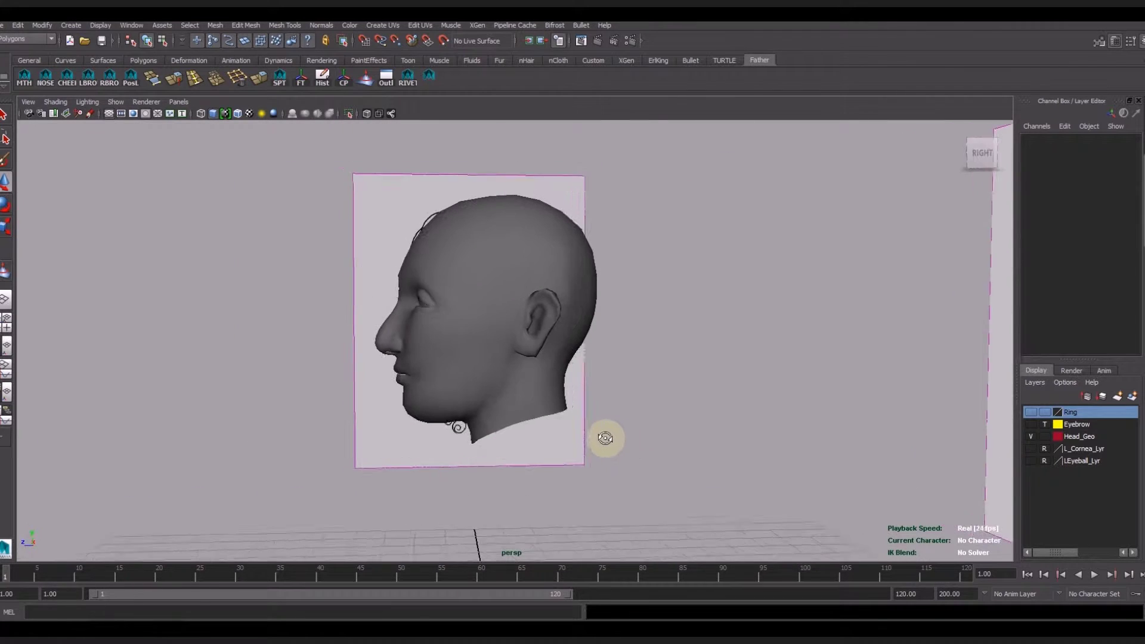
Undo twice via the Edit menu to restore the ear vertex selection.
left_click(18, 25)
left_click(23, 40)
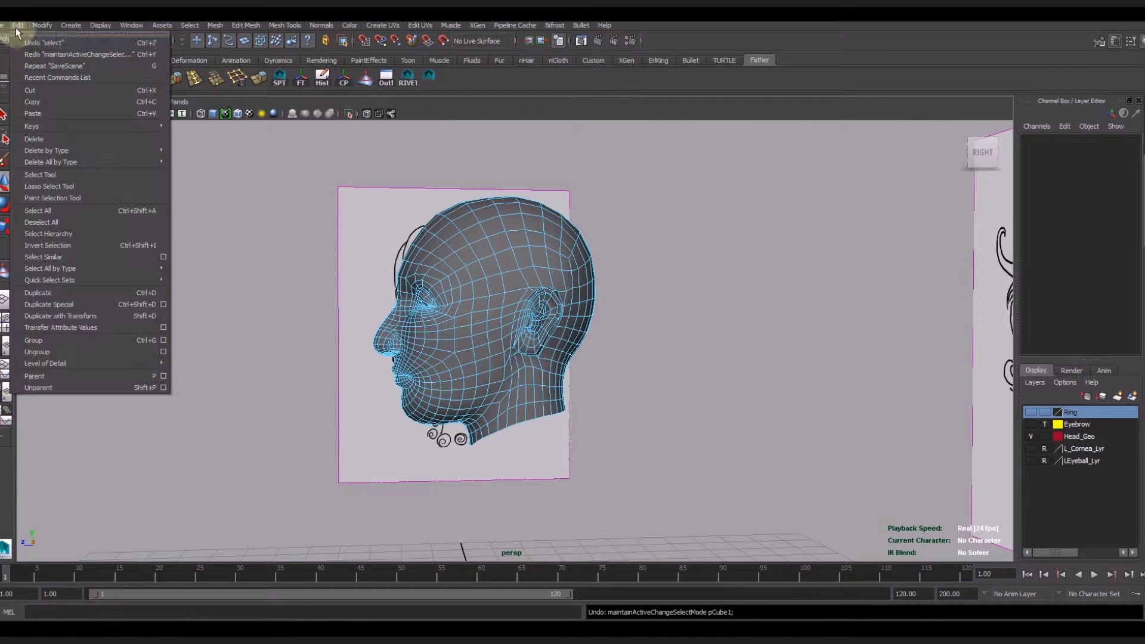
left_click(23, 40)
right_click_drag(525, 257, 596, 226, "alt")
Select the whole head, orbit back to the face front and make LEyeball_Lyr visible.
left_click(621, 269)
left_click(365, 80)
left_click_drag(525, 244, 574, 236, "alt")
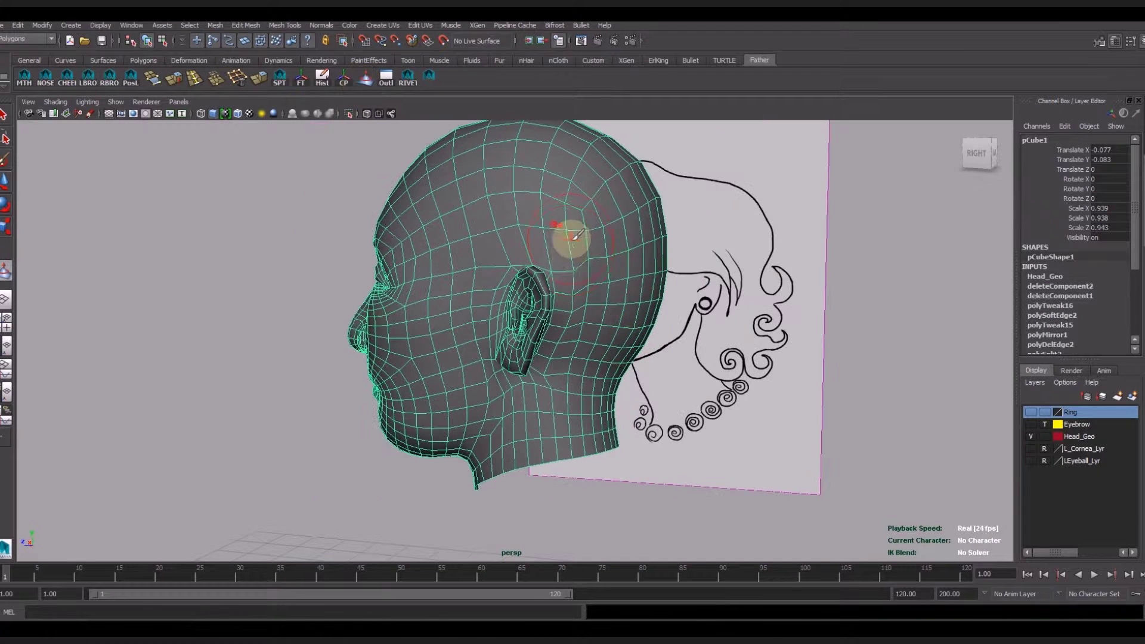
left_click_drag(555, 386, 512, 246, "alt")
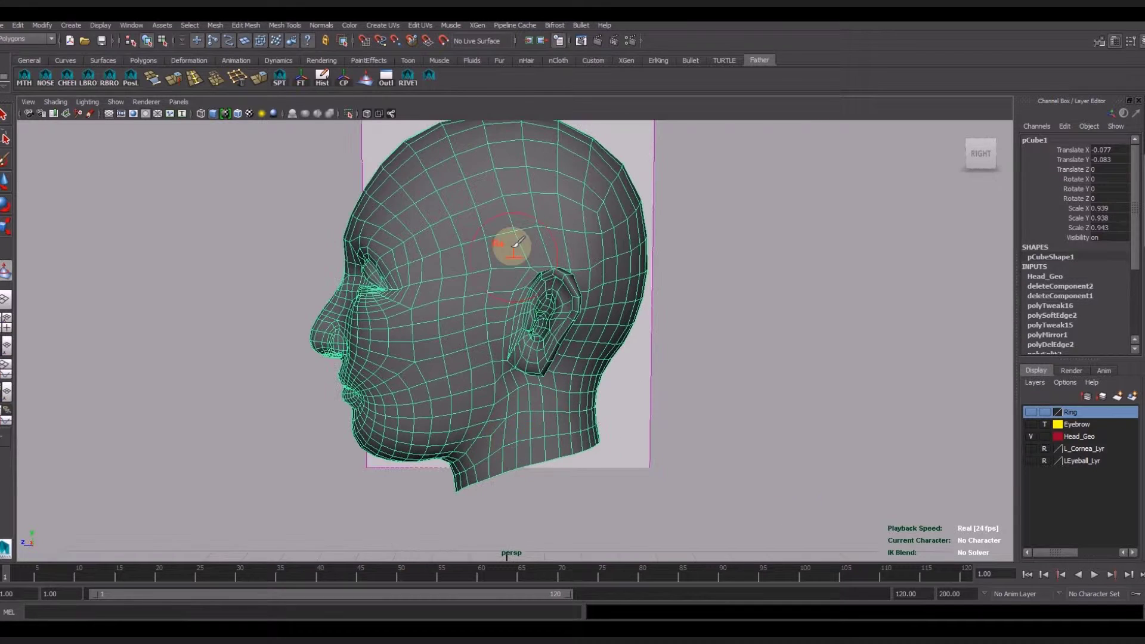
mouse_move(504, 407)
left_mouse_down("alt")
mouse_move(529, 421)
mouse_move(557, 243)
left_mouse_up("alt")
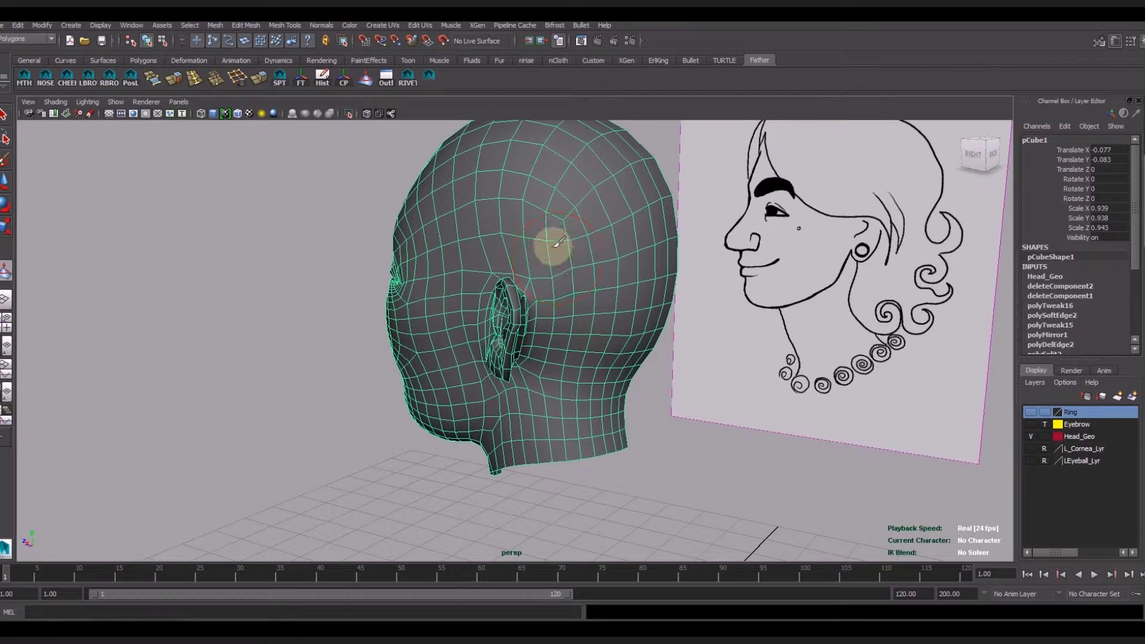
right_click(511, 187)
mouse_move(512, 186)
left_mouse_down("alt")
mouse_move(384, 366)
mouse_move(428, 409)
mouse_move(1060, 480)
left_mouse_up("alt")
left_click(1030, 460)
Show L_Cornea_Lyr, select the cornea and move it sideways along X.
scroll(788, 371, "up", 5)
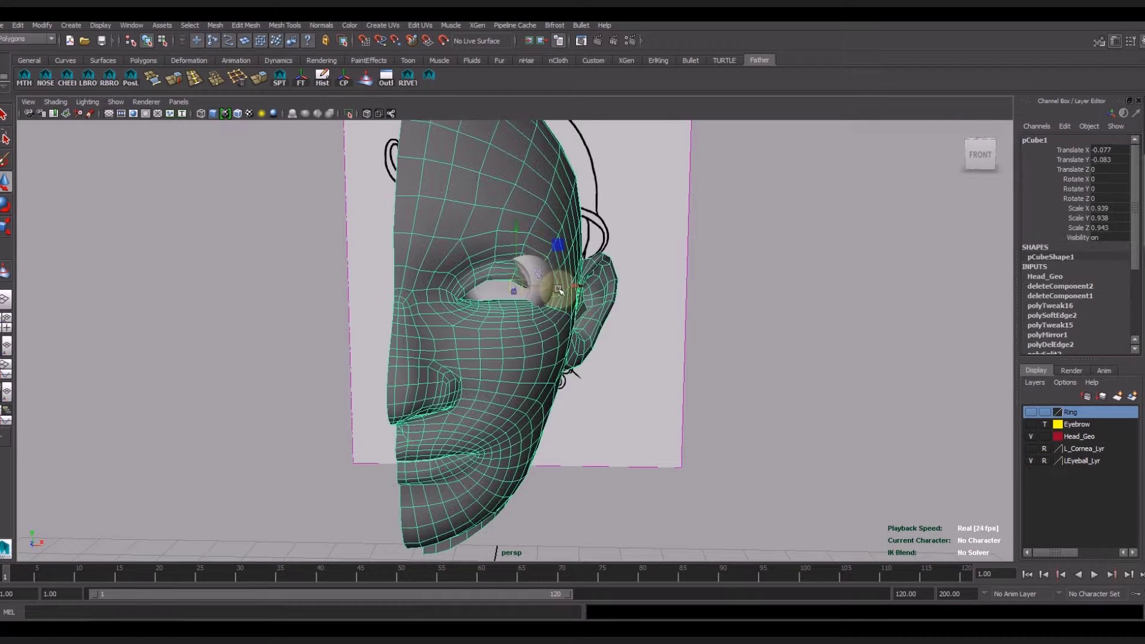
left_click(1041, 451)
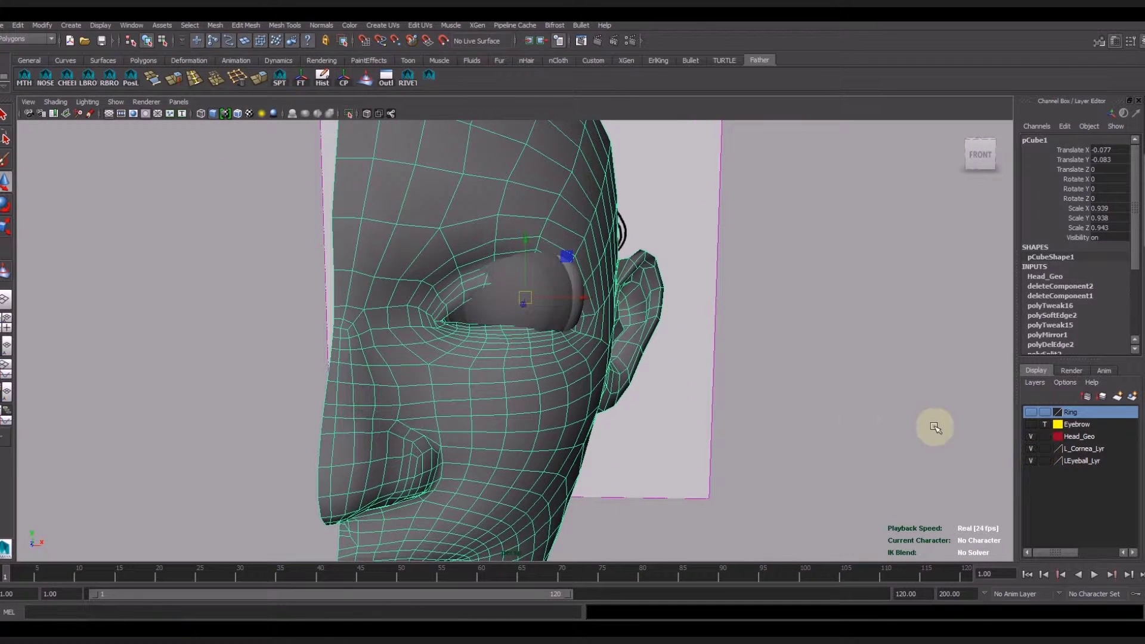
left_click(571, 277)
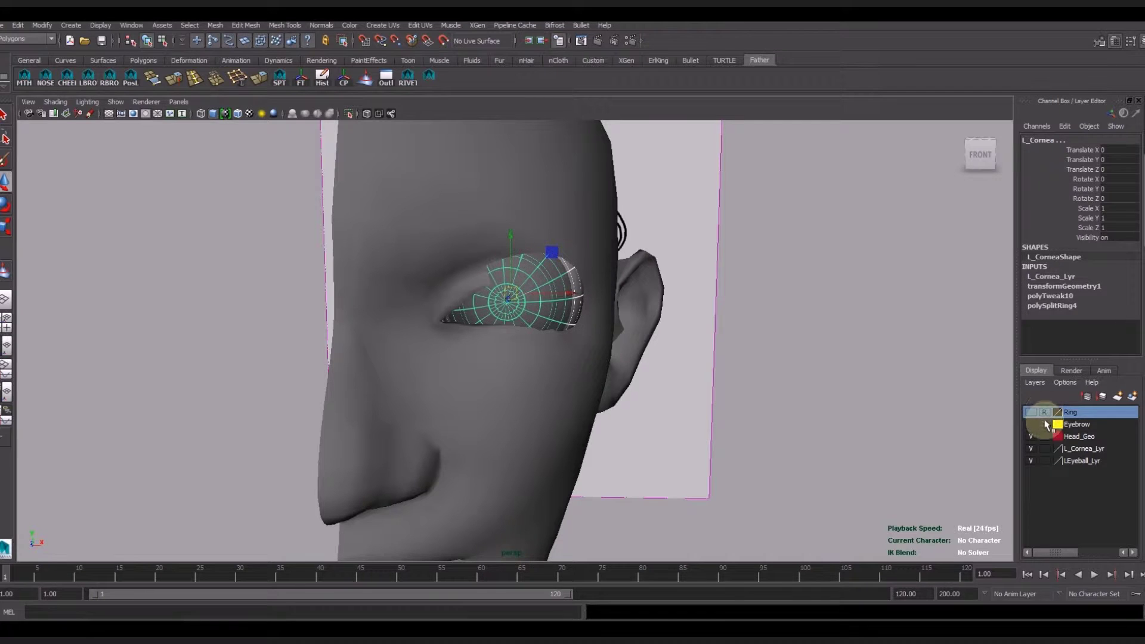
mouse_move(841, 404)
left_mouse_down("alt")
mouse_move(634, 348)
mouse_move(614, 366)
left_mouse_up("alt")
mouse_move(582, 319)
left_mouse_down()
mouse_move(555, 317)
mouse_move(593, 366)
mouse_move(288, 233)
mouse_move(314, 248)
mouse_move(346, 334)
mouse_move(397, 392)
mouse_move(453, 358)
left_mouse_up()
left_click(1031, 449)
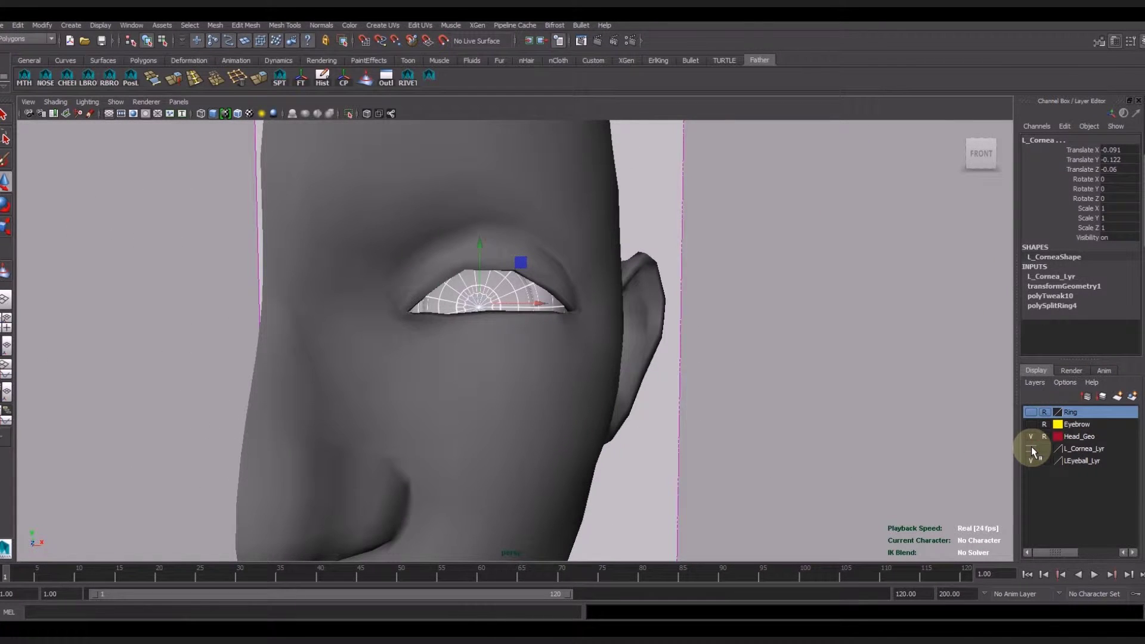
scroll(703, 427, "down", 5)
In the four-view layout, move the cornea into the eye opening and push it back along Z.
key("space")
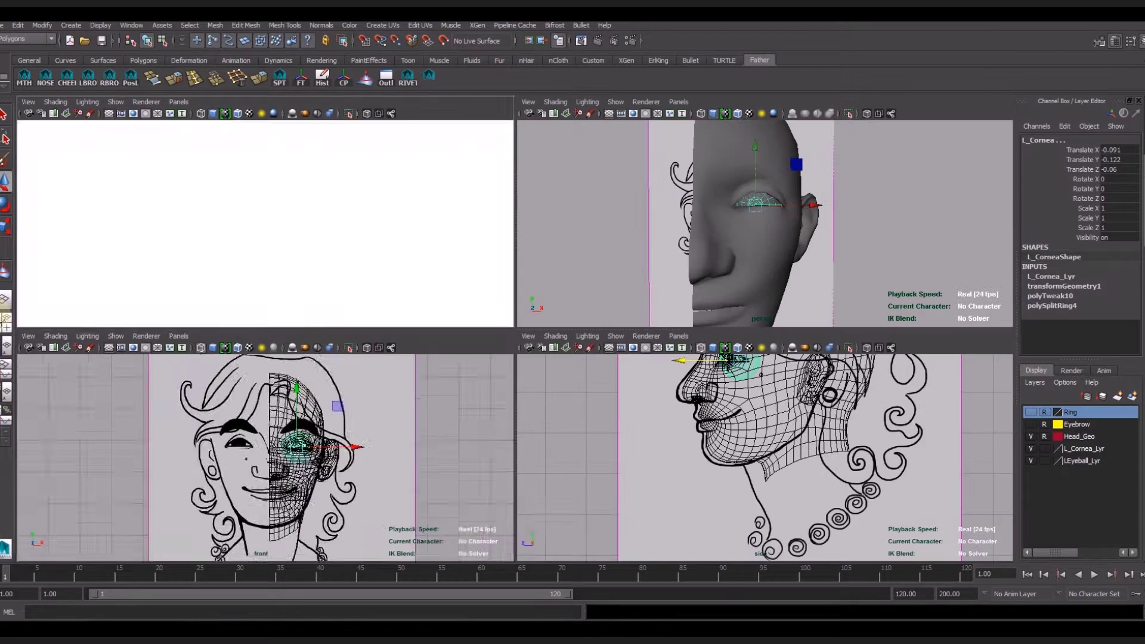
scroll(299, 445, "up", 5)
scroll(334, 441, "up", 3)
scroll(334, 441, "up", 2)
left_click_drag(325, 456, 338, 431)
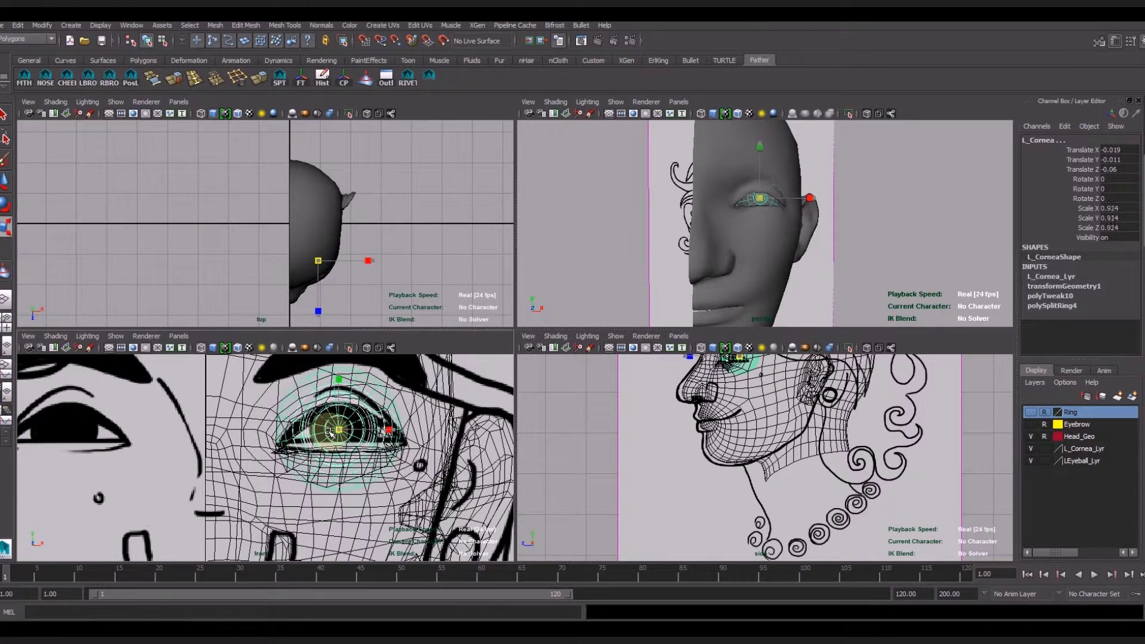
left_click_drag(760, 198, 761, 238, "alt")
mouse_move(644, 255)
left_mouse_down()
mouse_move(716, 302)
mouse_move(761, 268)
mouse_move(670, 146)
mouse_move(716, 234)
mouse_move(607, 148)
left_mouse_up()
Deselect the cornea, maximise the perspective view and set the eyeball and cornea layers to Template.
left_click(643, 213)
mouse_move(643, 213)
left_mouse_down("alt")
mouse_move(724, 294)
mouse_move(767, 286)
left_mouse_up("alt")
scroll(767, 286, "up", 3)
key("space")
scroll(759, 372, "down", 2)
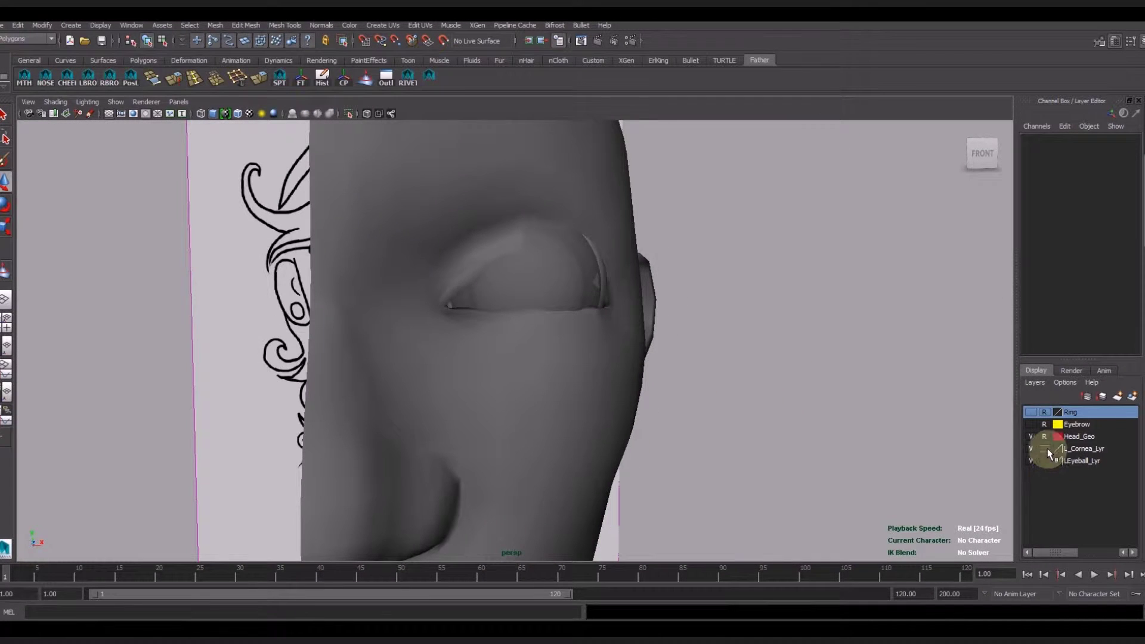
left_click(626, 453)
left_click_drag(626, 454, 557, 455, "alt")
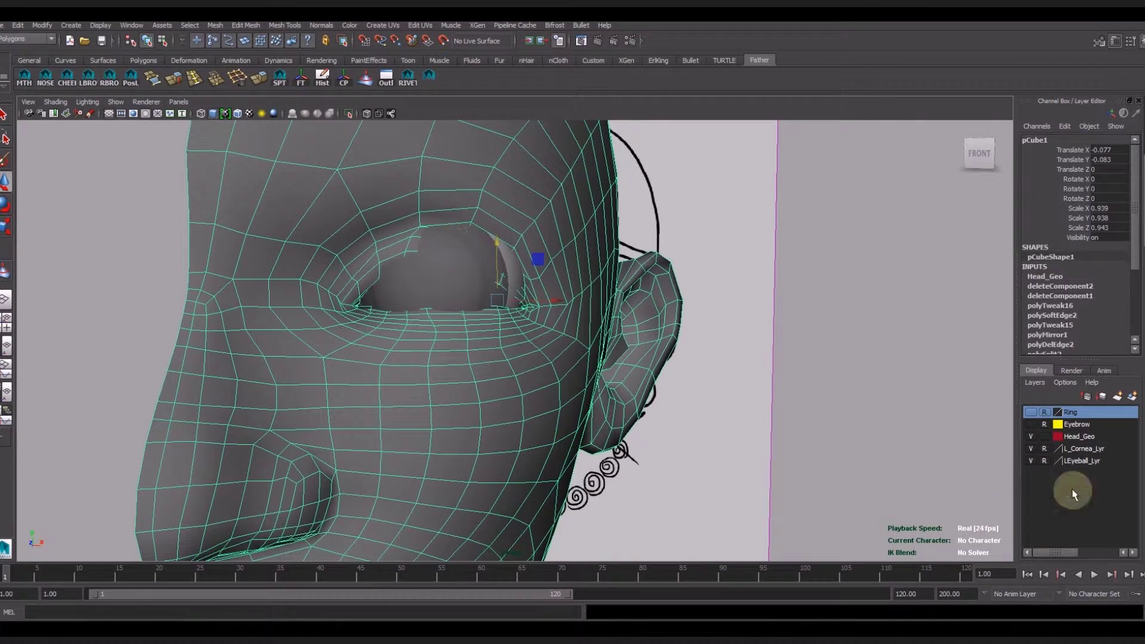
left_click(1035, 461)
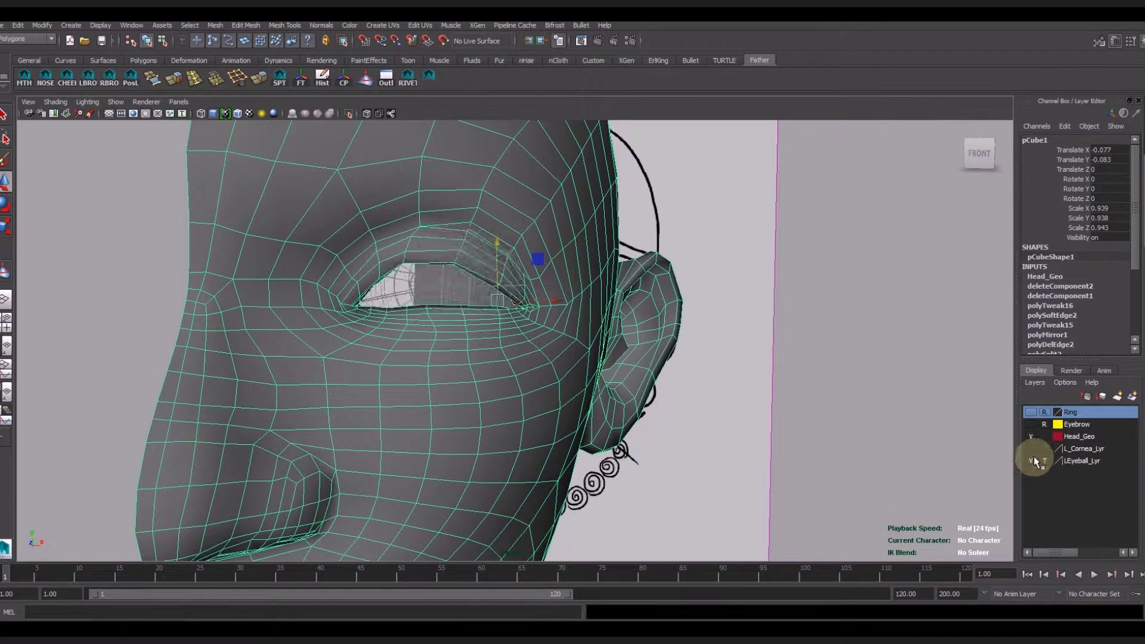
left_click(1031, 448)
scroll(563, 294, "up", 3)
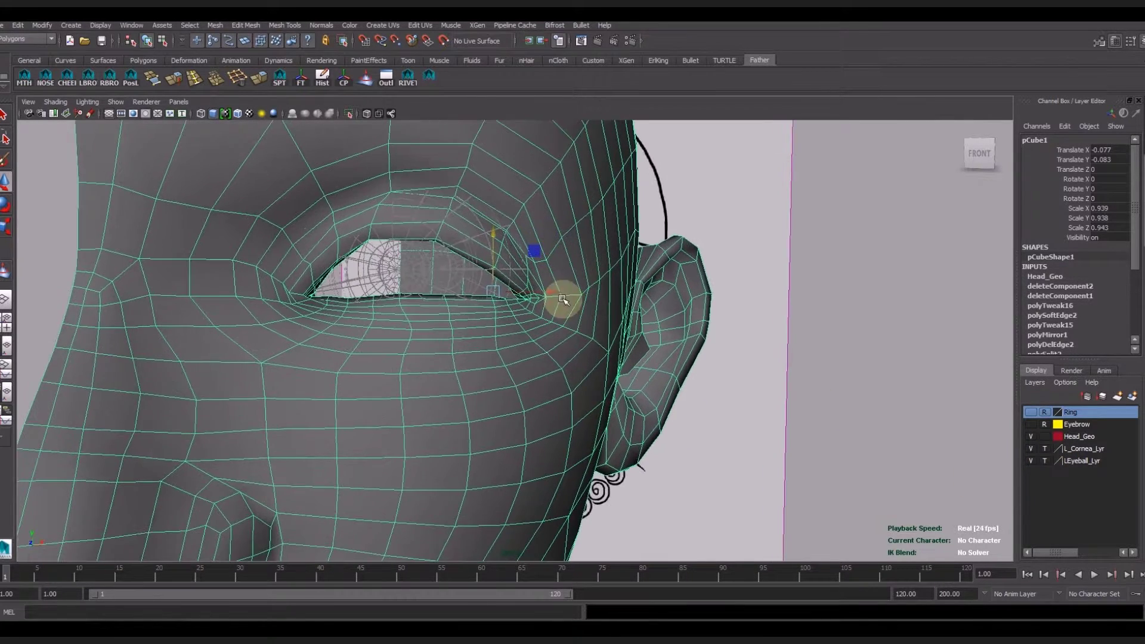
Select the vertices above the eye and pull the outer eye-corner vertices outward.
key("F8")
mouse_move(514, 323)
left_mouse_down("alt")
mouse_move(605, 414)
mouse_move(660, 207)
left_mouse_up("alt")
left_click(749, 296)
mouse_move(750, 325)
left_mouse_down("alt")
mouse_move(723, 332)
mouse_move(489, 180)
left_mouse_up("alt")
left_click_drag(557, 252, 526, 253)
mouse_move(485, 294)
left_mouse_down("alt")
mouse_move(510, 333)
mouse_move(383, 192)
left_mouse_up("alt")
scroll(537, 358, "down", 3)
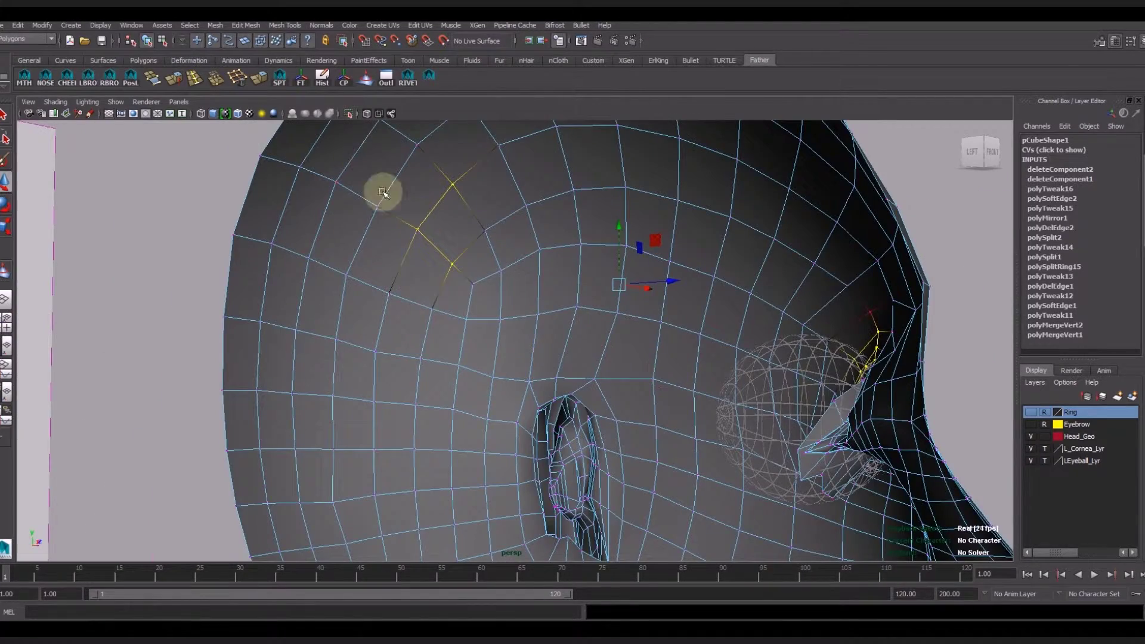
double_click(8, 227)
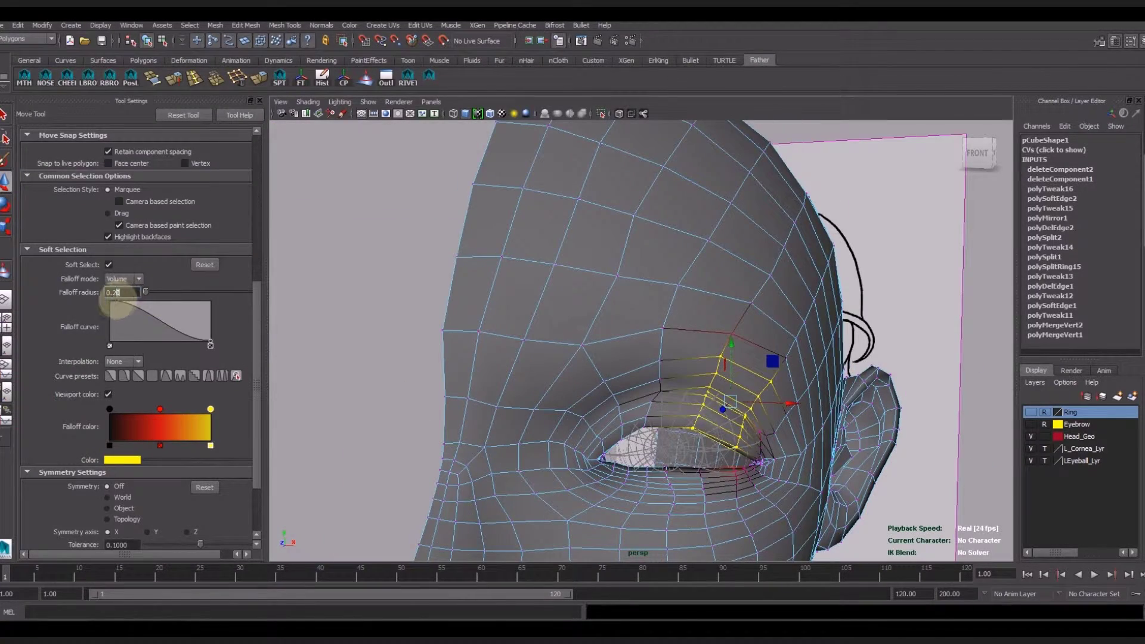
Set the soft-selection falloff radius to 0.15 and view the eye from a lower angle.
type("15")
key("Return")
scroll(747, 306, "up", 5)
mouse_move(747, 306)
left_mouse_down("alt")
mouse_move(742, 391)
mouse_move(685, 269)
left_mouse_up("alt")
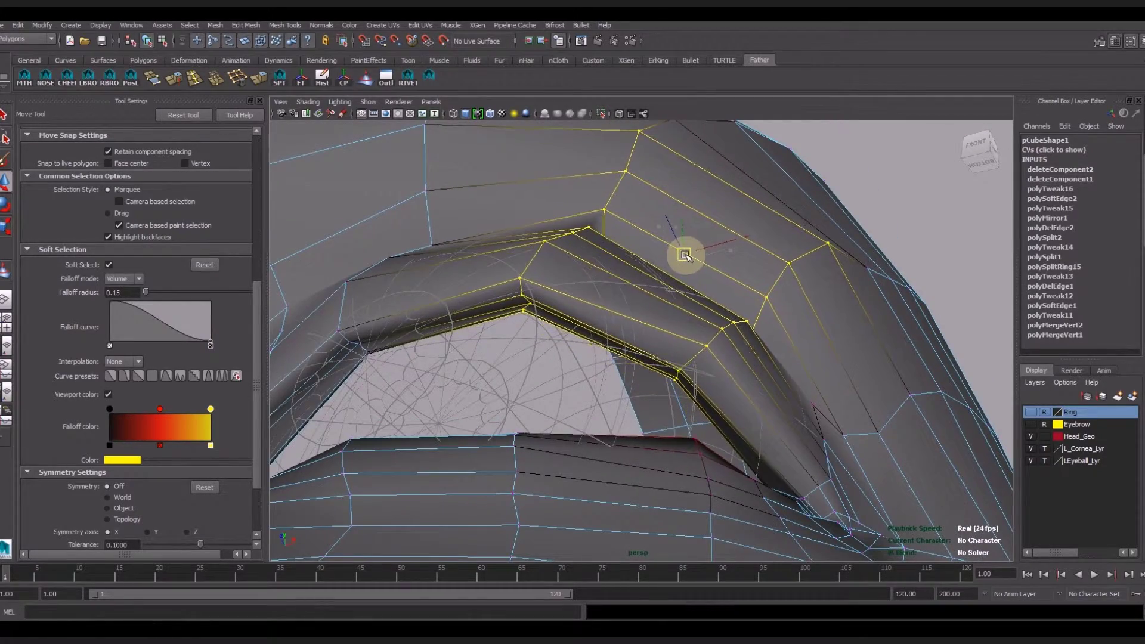
scroll(582, 333, "up", 3)
scroll(582, 333, "up", 2)
mouse_move(767, 349)
left_mouse_down("alt")
mouse_move(765, 333)
mouse_move(741, 348)
mouse_move(746, 334)
left_mouse_up("alt")
Set the eyeball layer to Reference and check the eye and ear from front to side profile.
left_click(1044, 460)
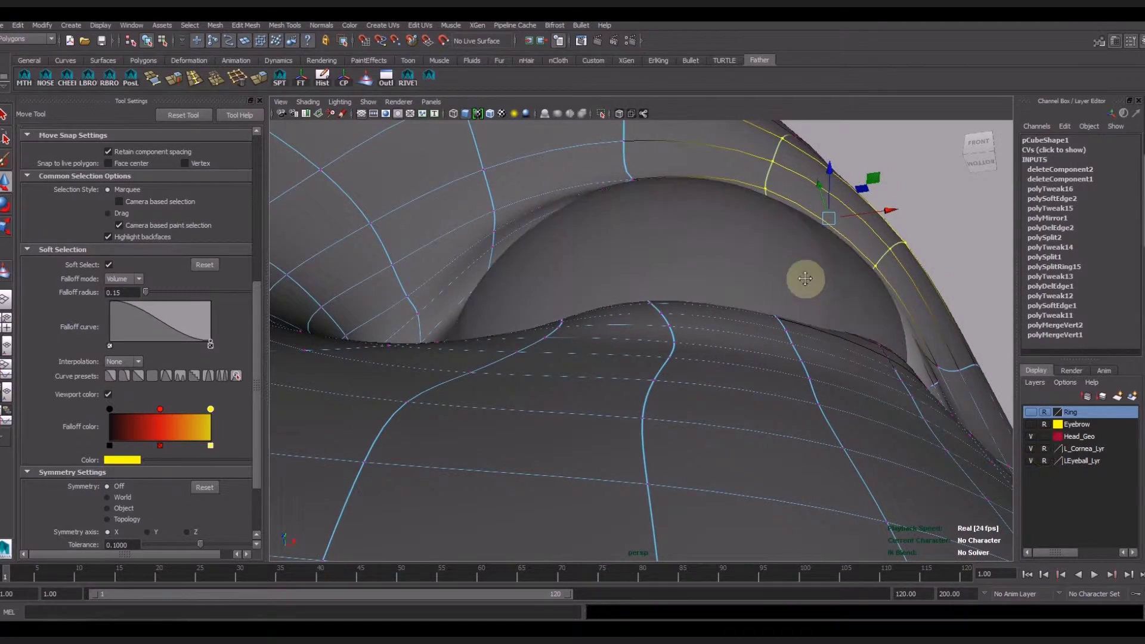
scroll(794, 328, "down", 5)
mouse_move(781, 371)
left_mouse_down("alt")
mouse_move(652, 397)
mouse_move(679, 465)
mouse_move(647, 485)
mouse_move(646, 455)
mouse_move(703, 447)
mouse_move(626, 461)
mouse_move(491, 413)
left_mouse_up("alt")
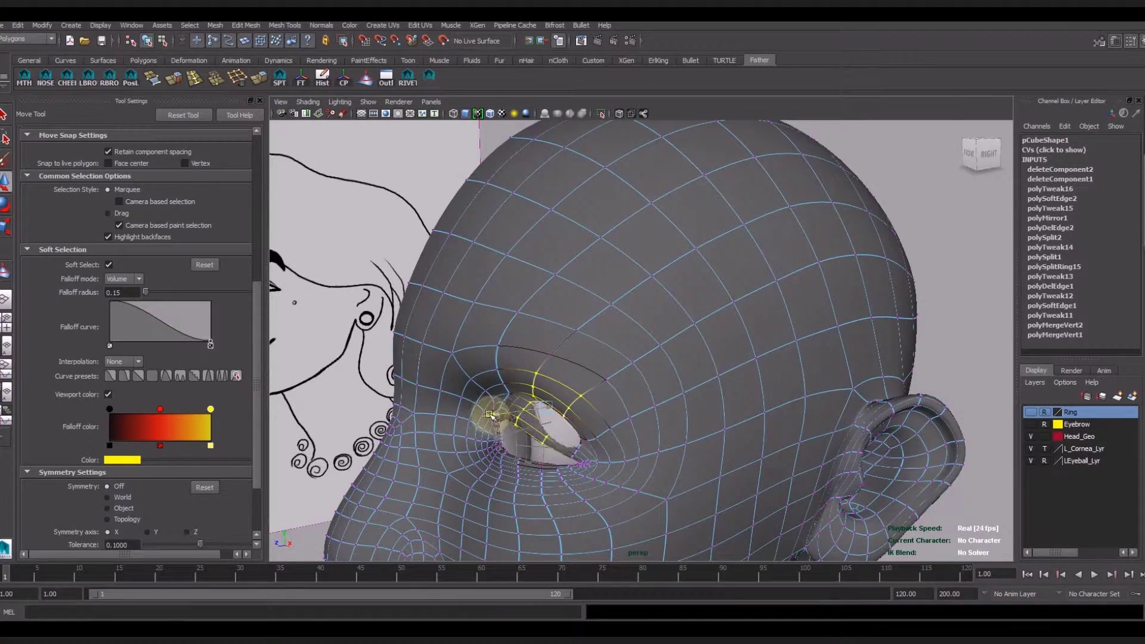
mouse_move(716, 388)
left_mouse_down("alt")
mouse_move(767, 430)
mouse_move(686, 341)
left_mouse_up("alt")
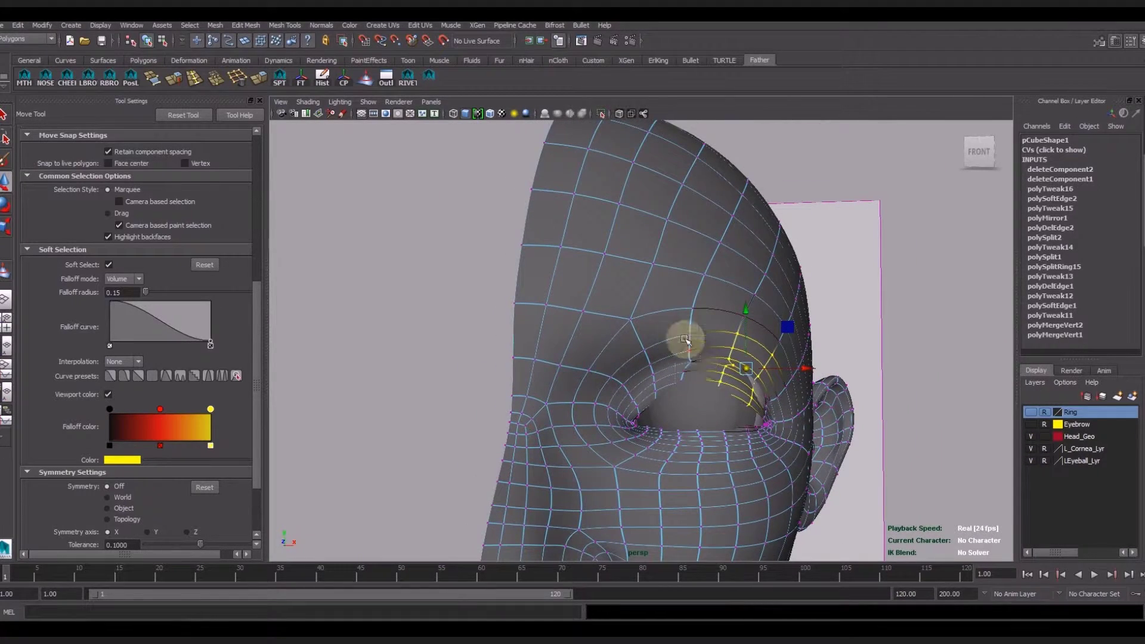
mouse_move(703, 407)
left_mouse_down("alt")
mouse_move(690, 455)
mouse_move(581, 433)
left_mouse_up("alt")
mouse_move(847, 371)
left_mouse_down("alt")
mouse_move(843, 424)
mouse_move(748, 456)
mouse_move(736, 310)
left_mouse_up("alt")
left_click_drag(801, 419, 909, 471, "alt")
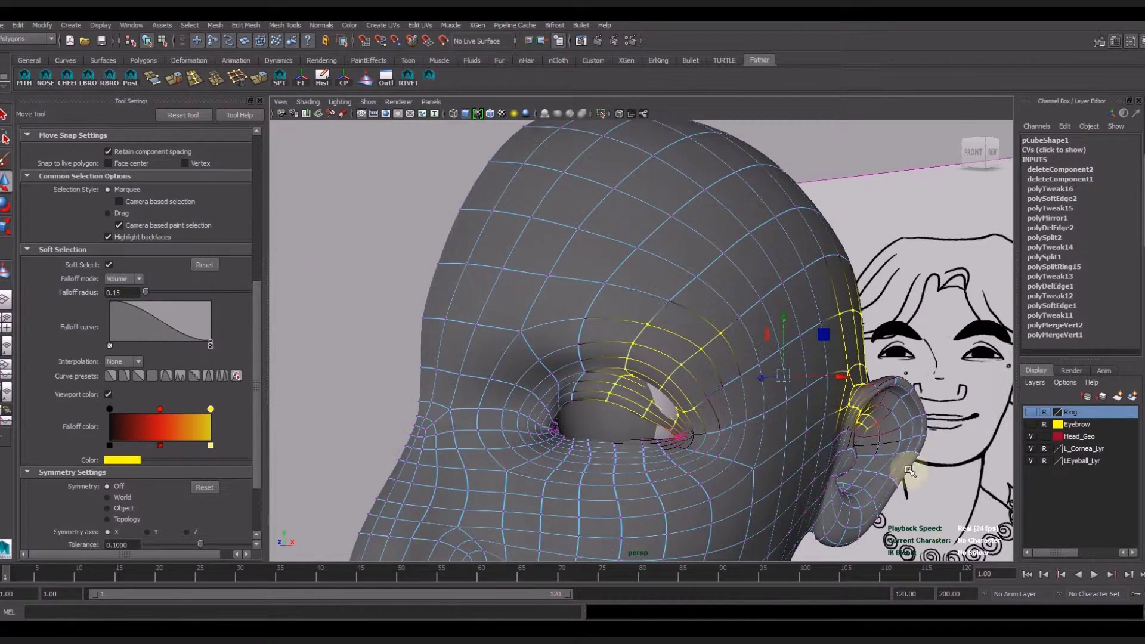
mouse_move(811, 238)
left_mouse_down("alt")
mouse_move(757, 468)
mouse_move(869, 537)
mouse_move(912, 392)
mouse_move(871, 452)
mouse_move(809, 432)
mouse_move(852, 440)
mouse_move(923, 401)
mouse_move(749, 455)
mouse_move(666, 455)
mouse_move(678, 345)
mouse_move(564, 342)
mouse_move(632, 424)
mouse_move(676, 399)
mouse_move(746, 450)
mouse_move(670, 506)
mouse_move(596, 489)
left_mouse_up("alt")
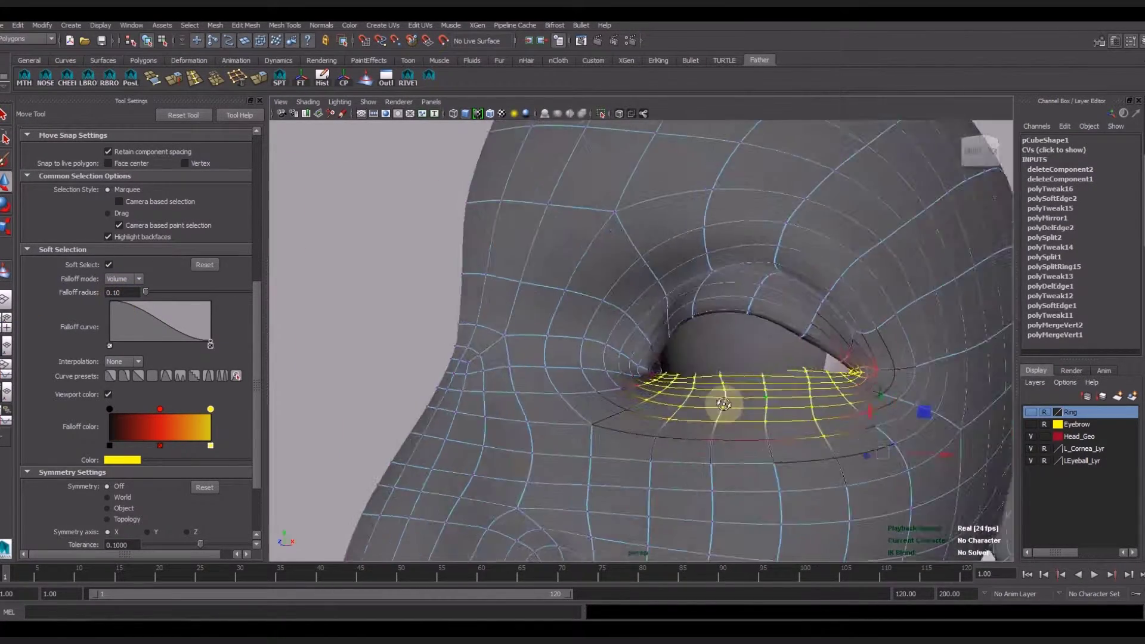
Undo the bad lower-eyelid vertex move while viewing the eye socket up close.
scroll(832, 501, "down", 5)
mouse_move(755, 333)
left_mouse_down("alt")
mouse_move(535, 410)
mouse_move(695, 435)
mouse_move(723, 460)
mouse_move(673, 461)
mouse_move(734, 467)
mouse_move(804, 389)
mouse_move(835, 424)
mouse_move(863, 434)
left_mouse_up("alt")
scroll(696, 435, "down", 3)
scroll(708, 478, "down", 2)
key("ctrl+z")
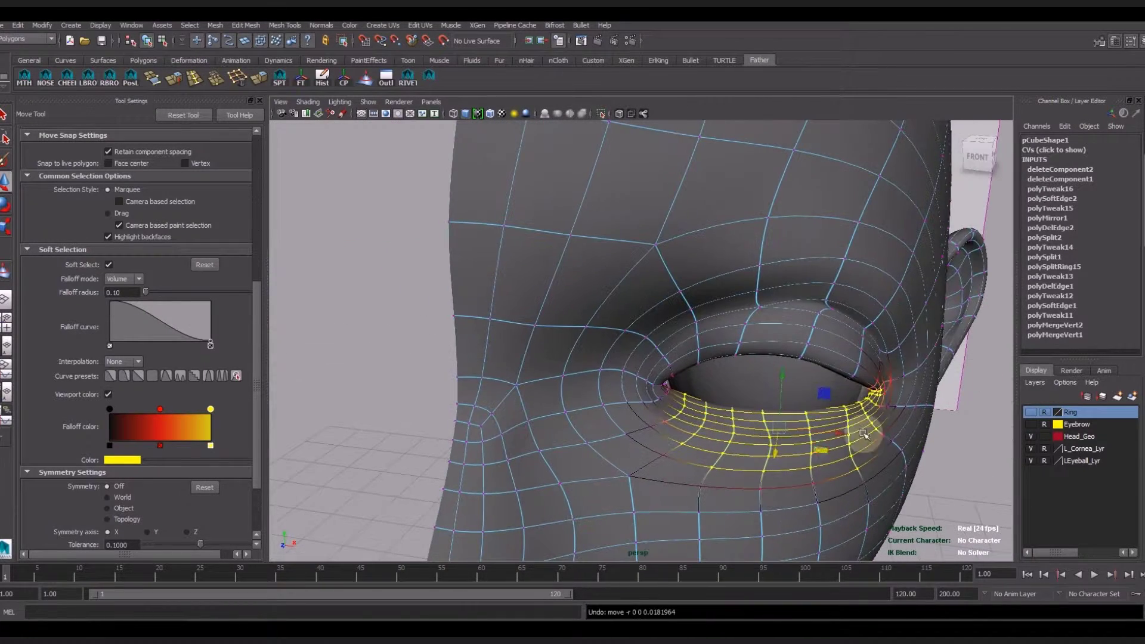
Review the lower lid around the eyeball from several angles, then deselect and frame the head.
mouse_move(760, 465)
left_mouse_down("alt")
mouse_move(736, 478)
mouse_move(748, 374)
left_mouse_up("alt")
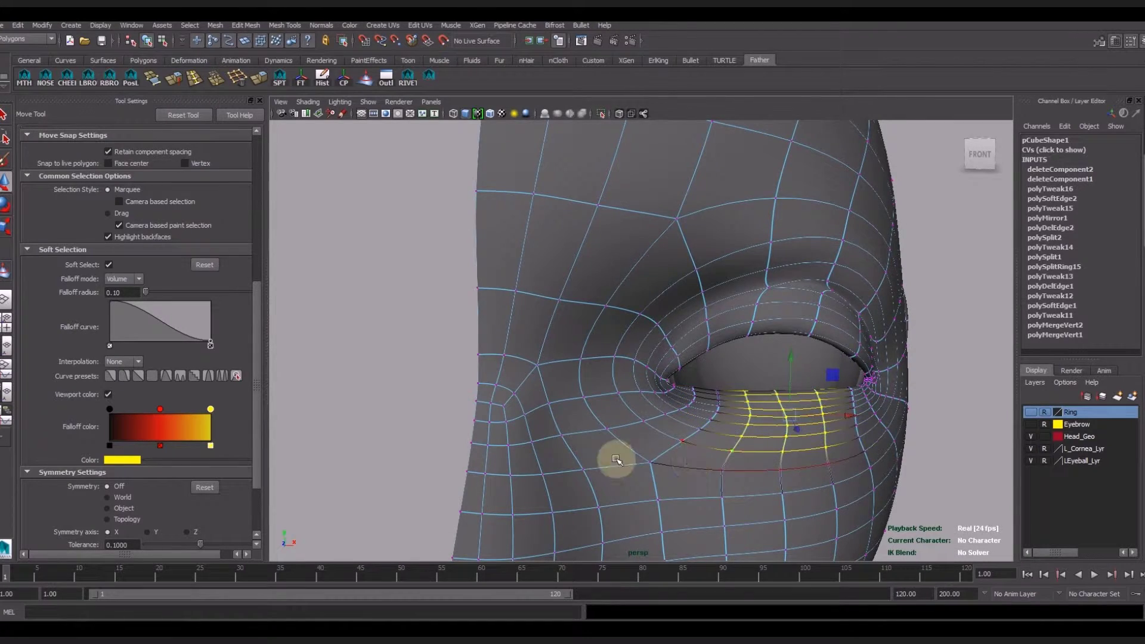
left_click_drag(616, 459, 363, 326, "alt")
left_click_drag(769, 284, 374, 359, "alt")
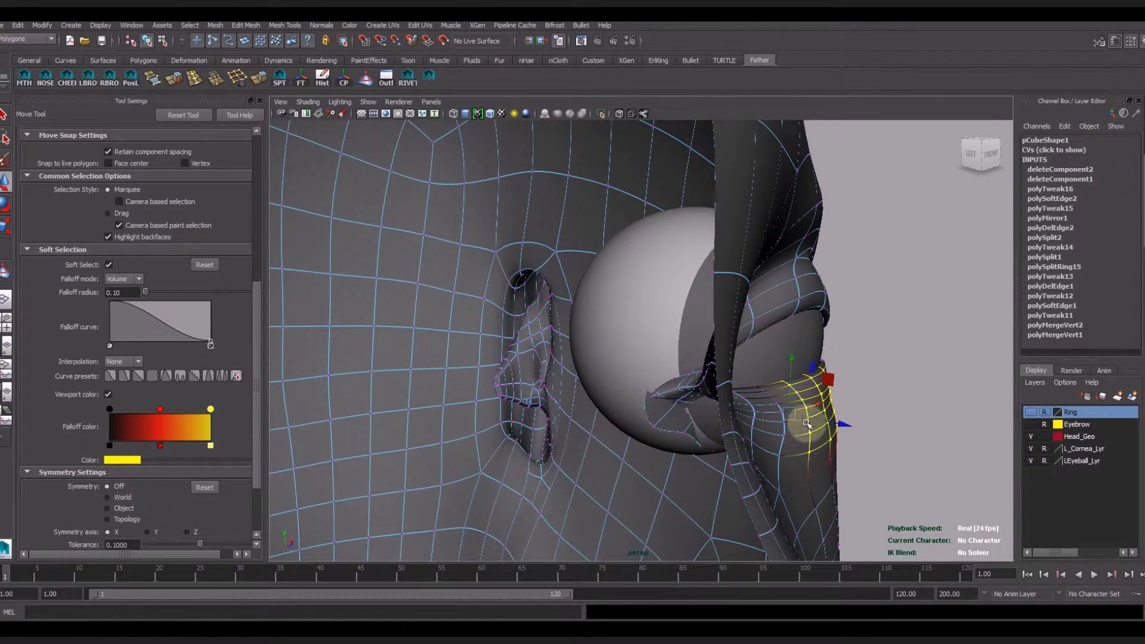
mouse_move(845, 424)
left_mouse_down("alt")
mouse_move(677, 467)
mouse_move(568, 463)
mouse_move(733, 294)
left_mouse_up("alt")
left_click(734, 295)
key("f")
mouse_move(639, 460)
right_mouse_down("alt")
mouse_move(742, 475)
mouse_move(482, 414)
right_mouse_up("alt")
mouse_move(482, 414)
left_mouse_down("alt")
mouse_move(839, 450)
mouse_move(757, 378)
left_mouse_up("alt")
Select the head in vertex mode with the Move tool and pick an eye-corner vertex, then clear it.
right_click_drag(757, 378, 750, 440, "alt")
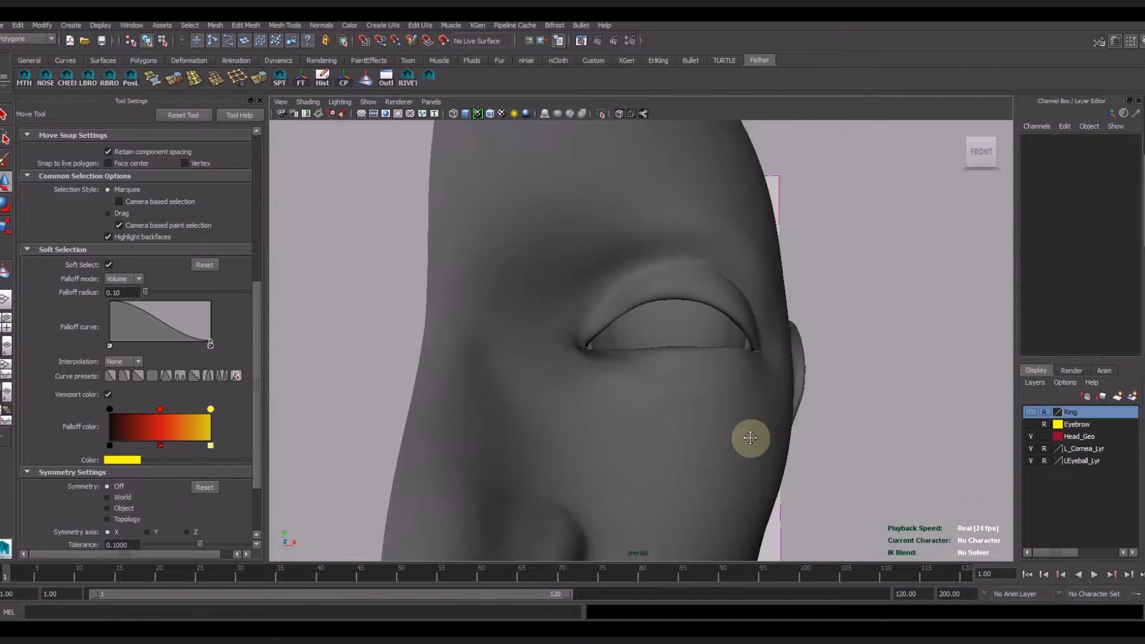
left_click(749, 439)
left_click_drag(691, 432, 644, 449, "alt")
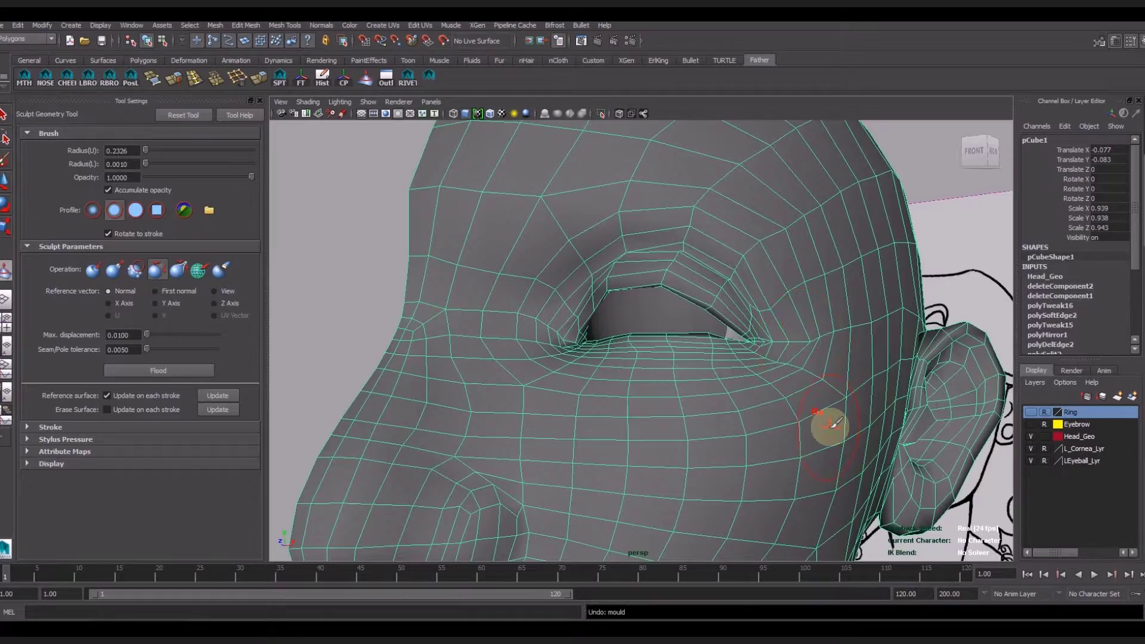
left_click_drag(830, 426, 771, 435, "alt")
key("w")
key("F9")
left_click(797, 343)
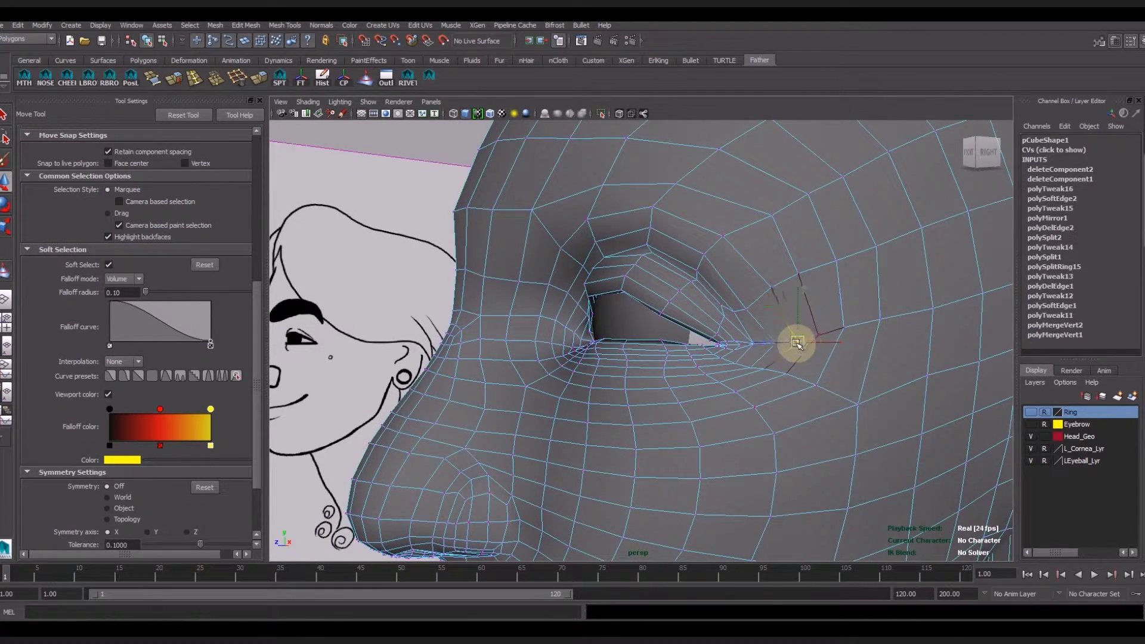
right_click_drag(812, 393, 682, 416, "alt")
left_click(895, 439)
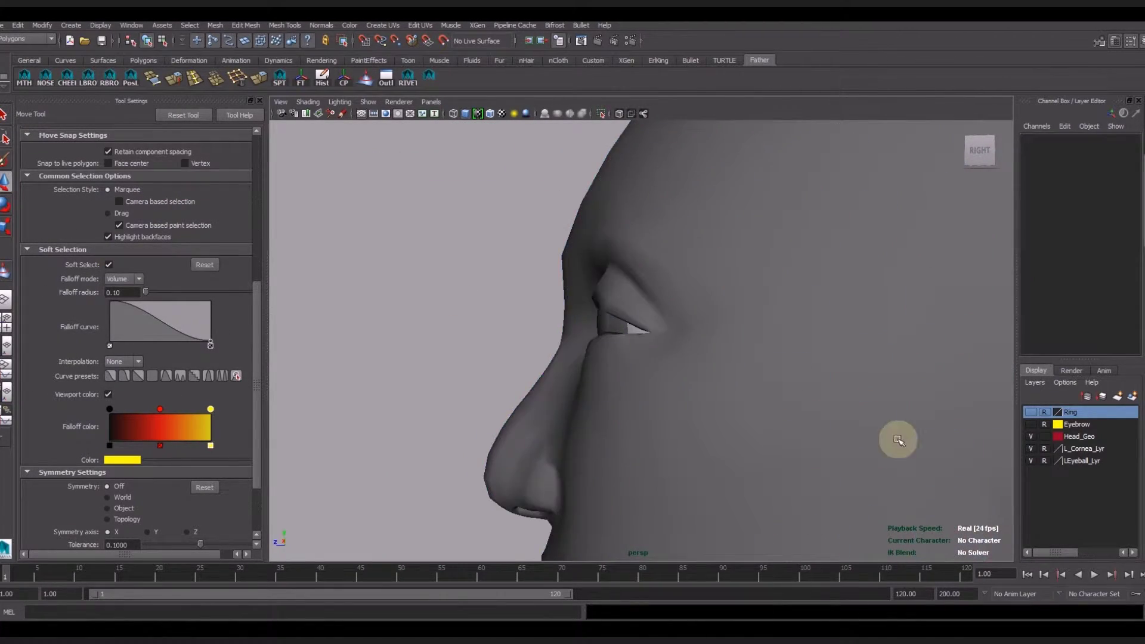
Reselect the head close on the eye and turn off smooth preview to show the low-poly cage.
scroll(737, 375, "up", 3)
left_click_drag(409, 328, 834, 442, "alt")
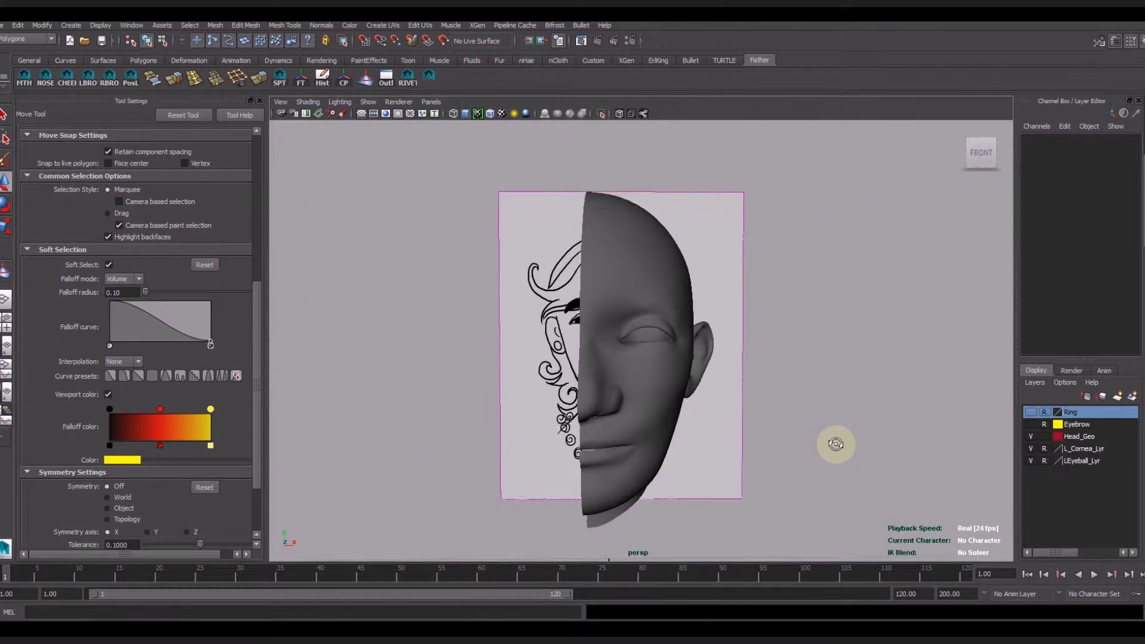
right_click_drag(833, 442, 952, 519, "alt")
left_click_drag(952, 518, 736, 440, "alt")
left_click(724, 352)
right_click_drag(724, 353, 823, 301, "alt")
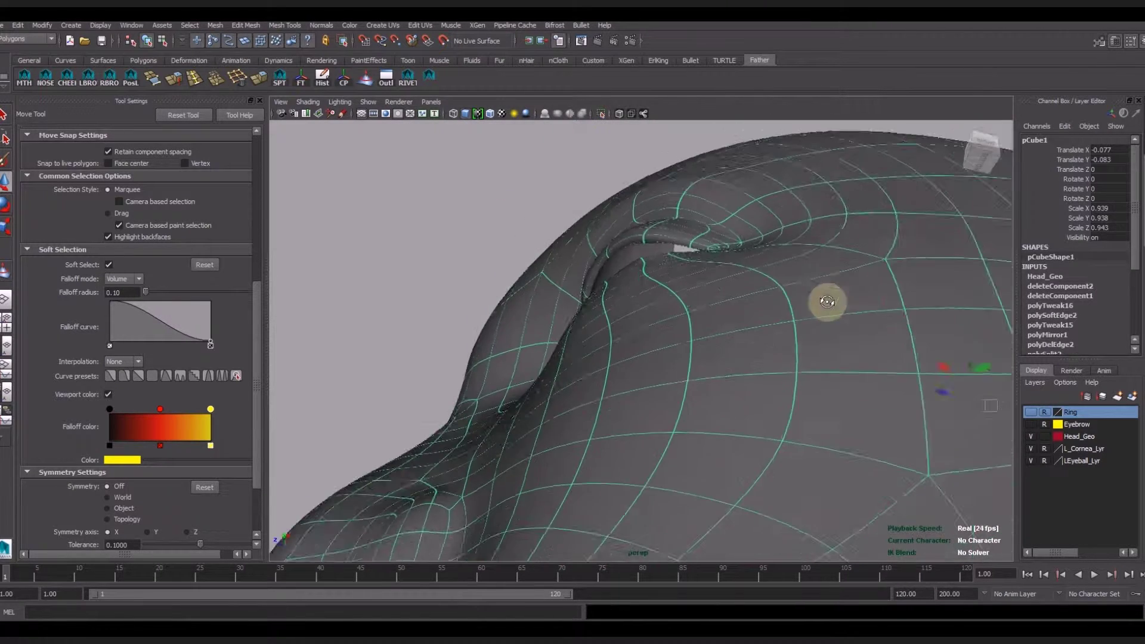
left_click_drag(823, 301, 783, 407, "alt")
key("1")
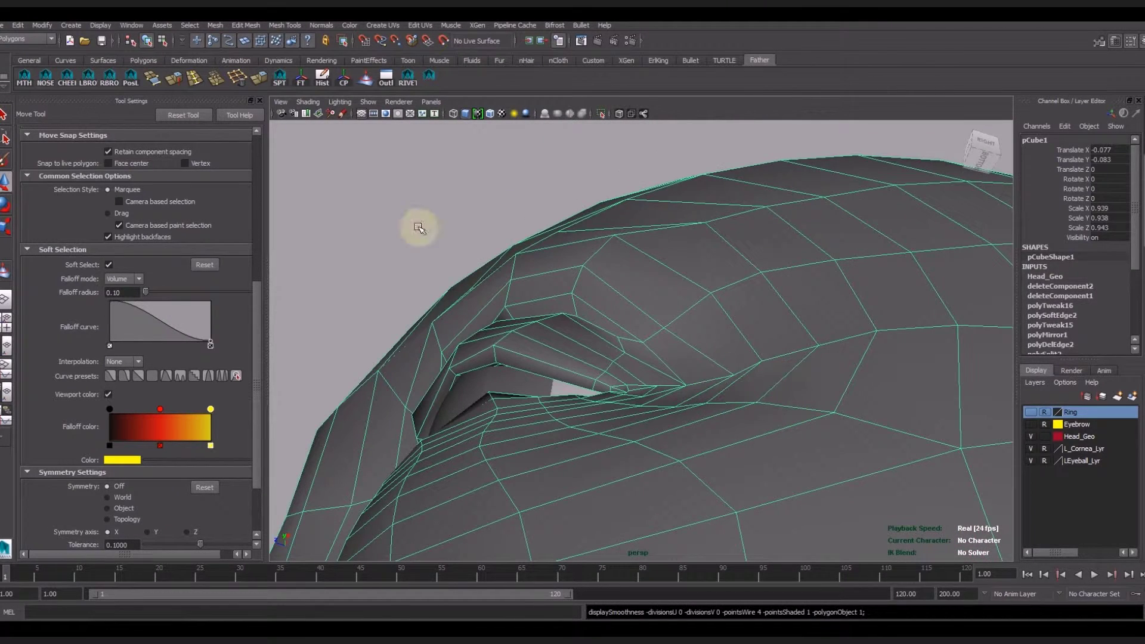
key("s")
Select an eye-corner vertex in vertex mode and inspect the eye area, then deselect.
left_click(6, 190)
right_click_drag(670, 382, 639, 376)
left_click(685, 380)
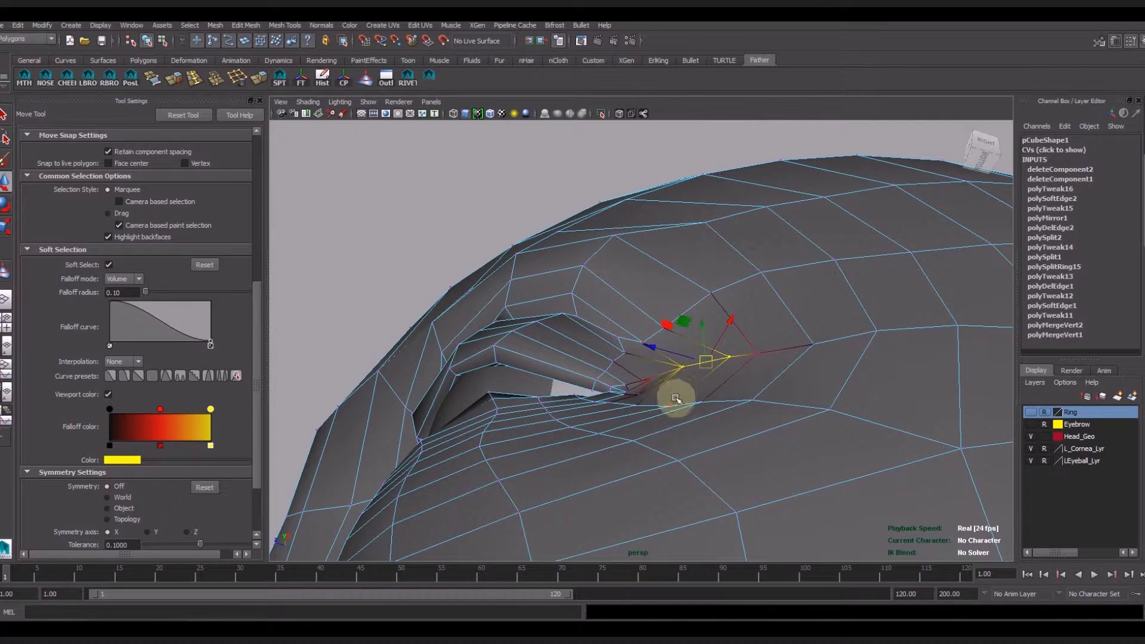
left_click_drag(648, 386, 631, 420, "alt")
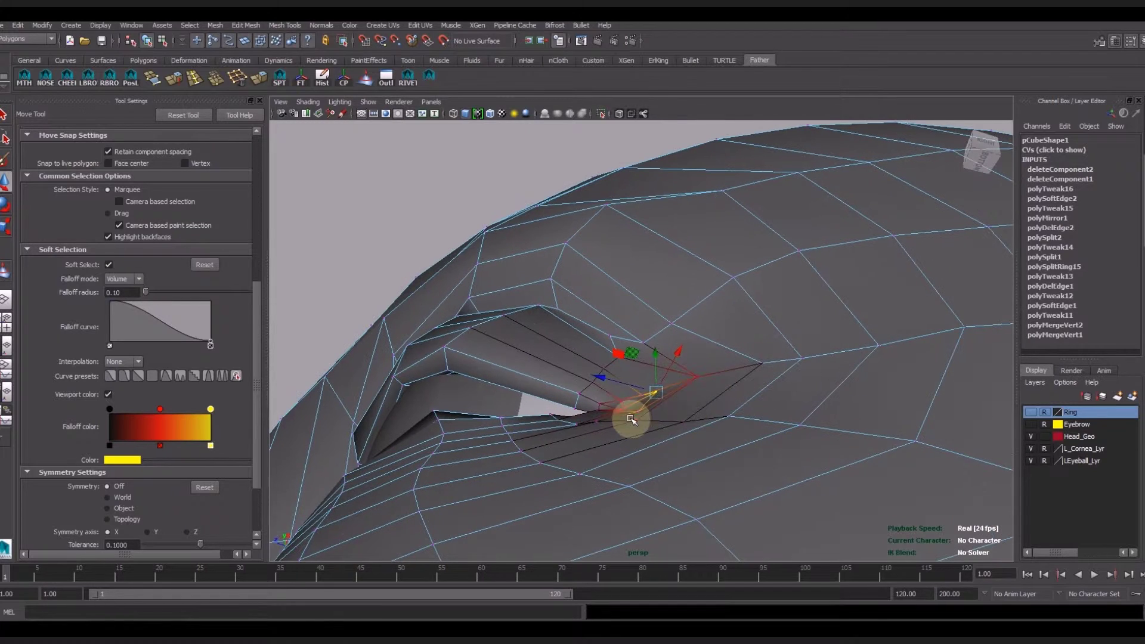
mouse_move(698, 374)
left_mouse_down("alt")
mouse_move(716, 388)
mouse_move(753, 306)
mouse_move(721, 460)
mouse_move(660, 315)
mouse_move(740, 410)
left_mouse_up("alt")
mouse_move(769, 374)
left_mouse_down("alt")
mouse_move(918, 480)
mouse_move(785, 509)
mouse_move(585, 486)
mouse_move(580, 502)
left_mouse_up("alt")
left_click(680, 463)
Select and adjust the eye's outer-corner vertex, check it, then return the head to object mode.
mouse_move(787, 468)
left_mouse_down("alt")
mouse_move(692, 430)
mouse_move(733, 467)
mouse_move(624, 491)
mouse_move(664, 419)
mouse_move(646, 421)
mouse_move(686, 409)
mouse_move(700, 450)
mouse_move(684, 447)
left_mouse_up("alt")
scroll(800, 479, "up", 3)
key("F9")
left_click(628, 420)
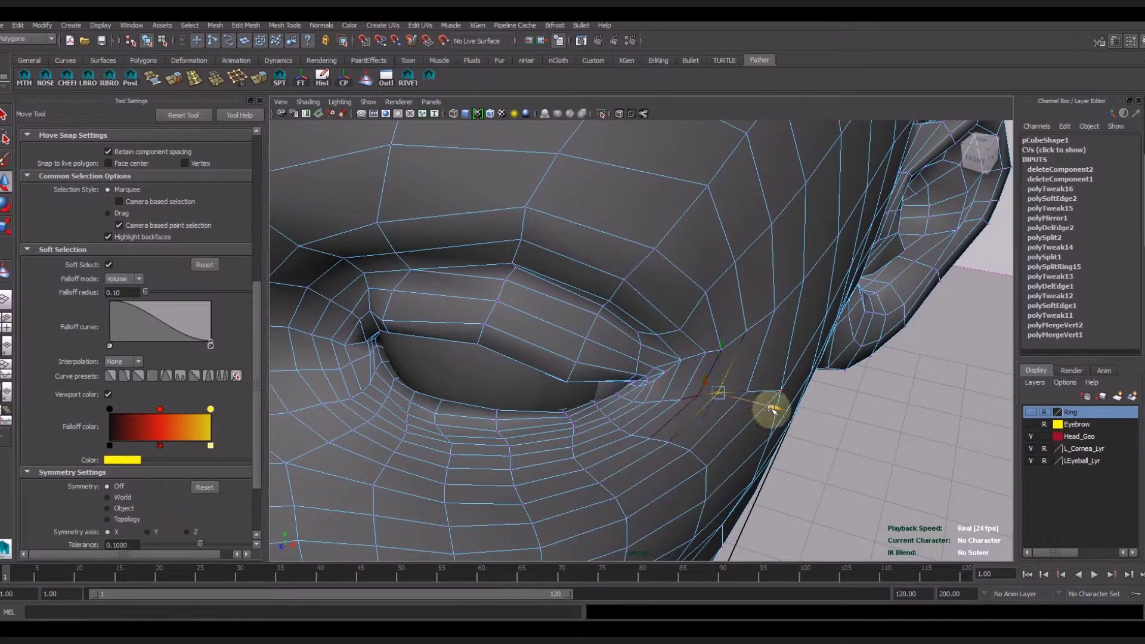
left_click_drag(753, 438, 679, 367, "alt")
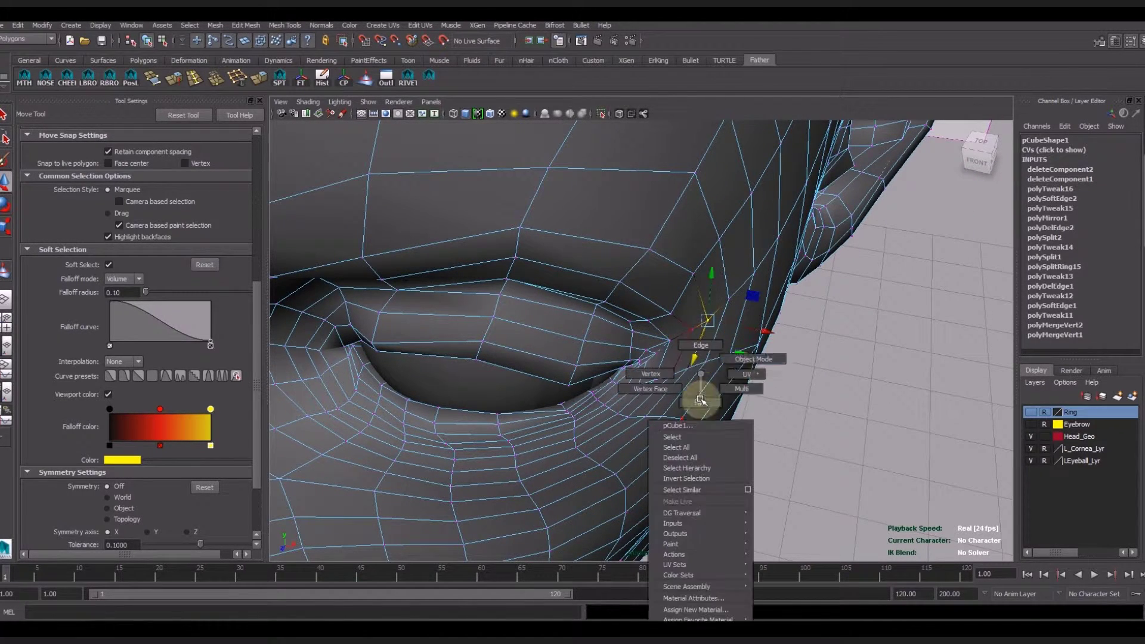
right_click_drag(695, 362, 690, 418)
mouse_move(588, 396)
left_mouse_down("alt")
mouse_move(608, 455)
mouse_move(729, 469)
mouse_move(728, 501)
mouse_move(835, 513)
left_mouse_up("alt")
Turn on the Eyebrow layer and select the eyebrow mesh.
left_click(1031, 424)
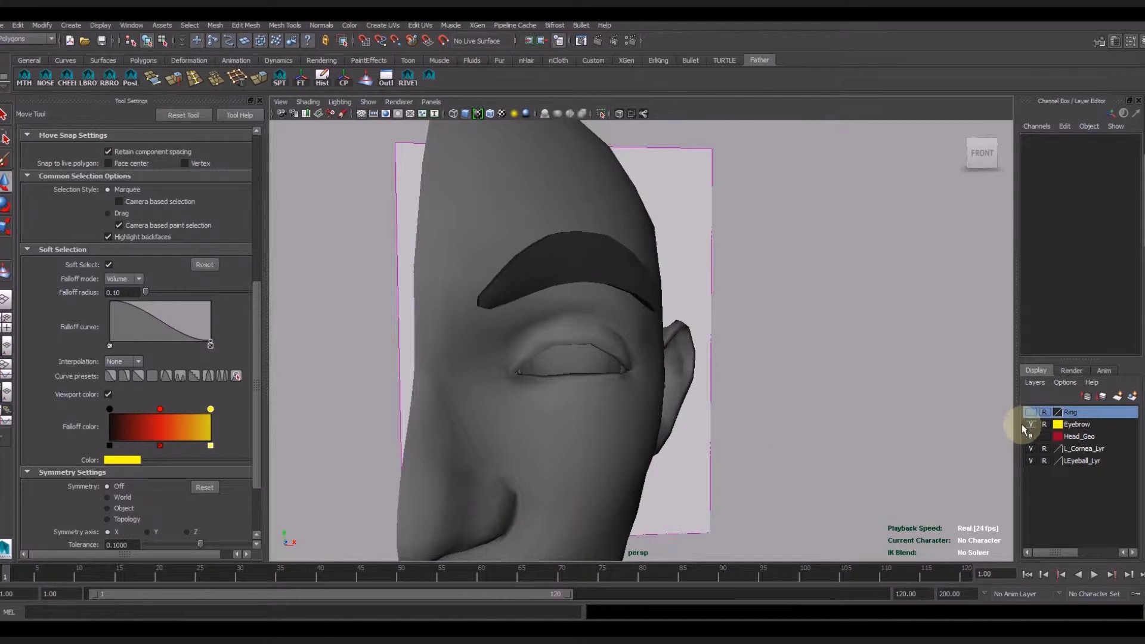
left_click_drag(656, 369, 455, 378, "alt")
left_click(626, 346)
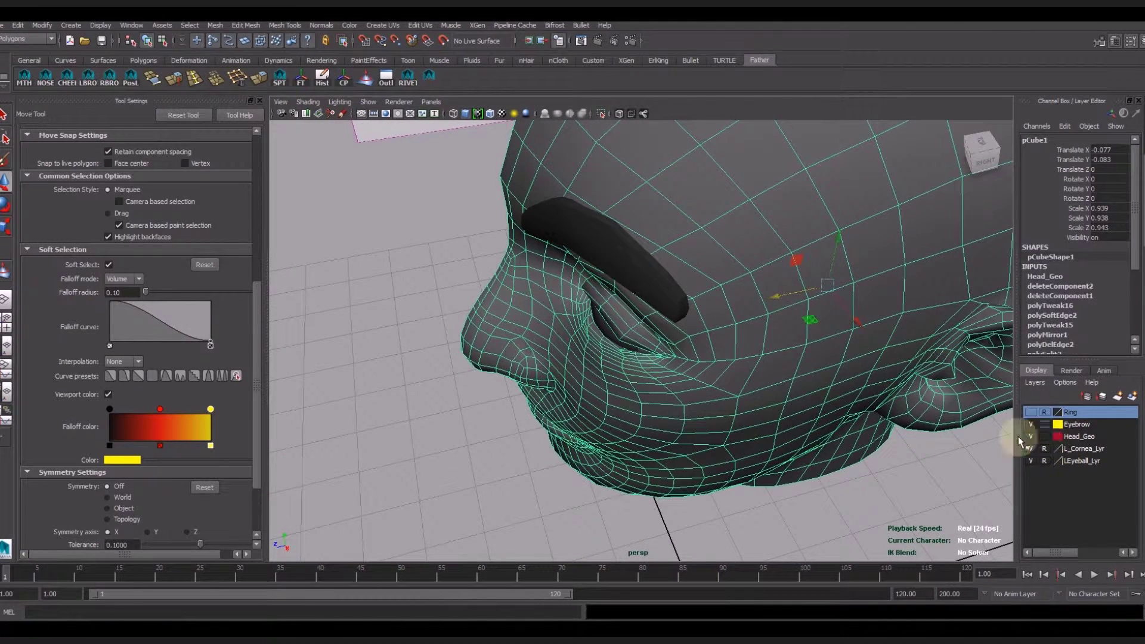
left_click(652, 287)
mouse_move(652, 286)
left_mouse_down("alt")
mouse_move(624, 373)
mouse_move(583, 378)
mouse_move(668, 338)
mouse_move(606, 389)
left_mouse_up("alt")
Tilt the eyebrow forward onto the brow, checking it in the four-view layout.
key("space")
key("space")
left_click_drag(780, 333, 592, 367, "alt")
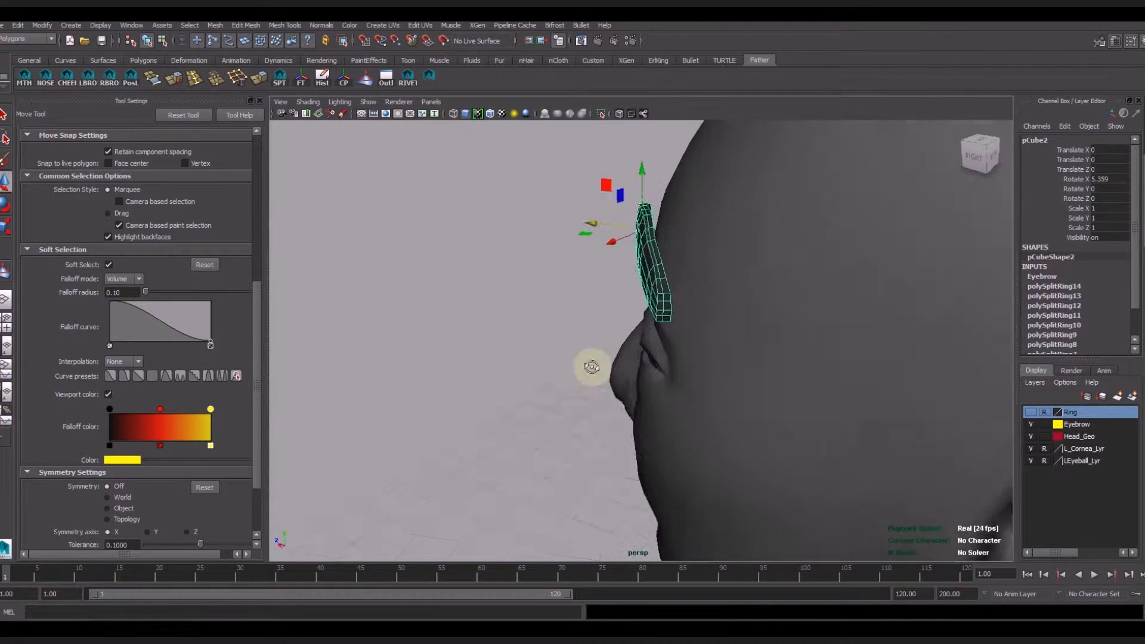
mouse_move(610, 273)
left_mouse_down("alt")
mouse_move(805, 281)
mouse_move(791, 300)
left_mouse_up("alt")
key("space")
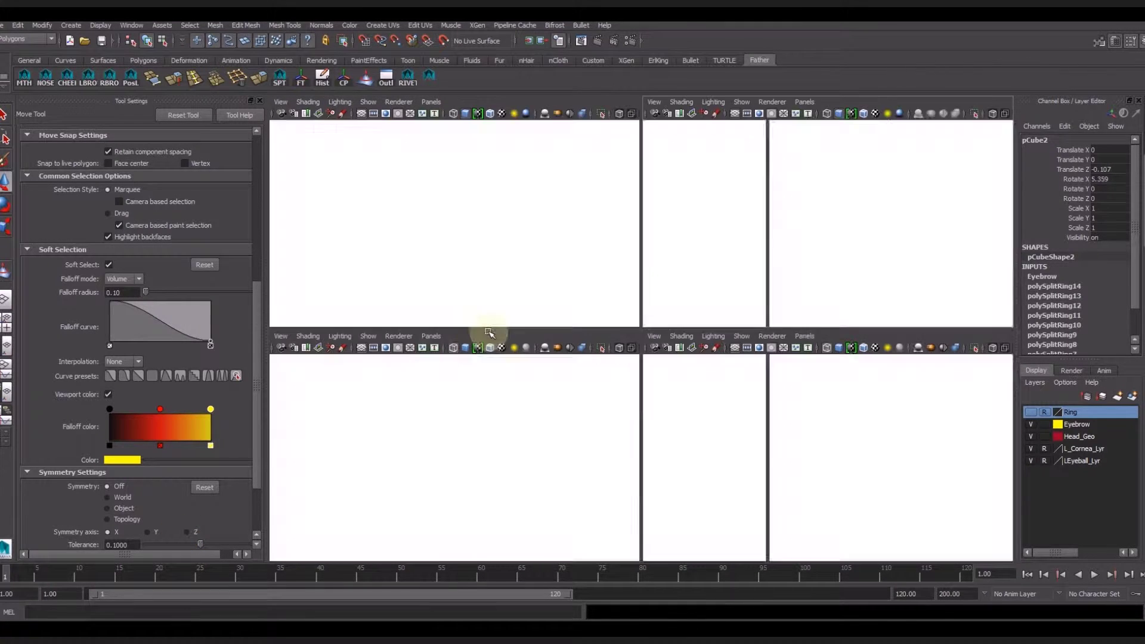
mouse_move(871, 270)
left_mouse_down("alt")
mouse_move(859, 280)
mouse_move(826, 229)
mouse_move(827, 255)
mouse_move(784, 300)
left_mouse_up("alt")
key("space")
key("e")
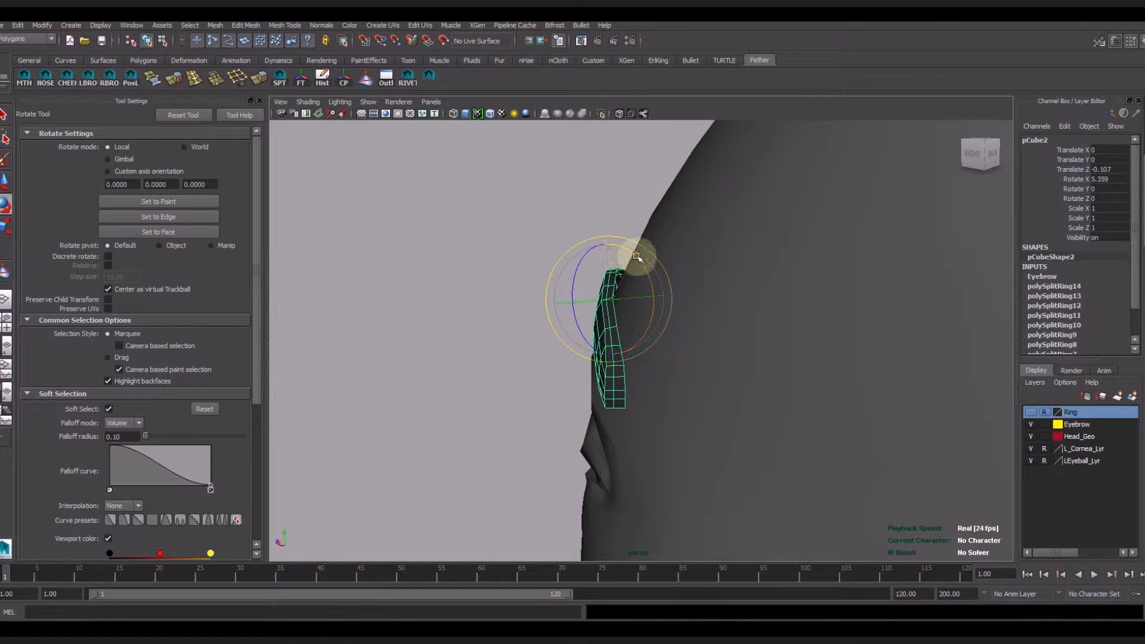
left_click_drag(645, 259, 642, 267)
mouse_move(642, 267)
left_mouse_down("alt")
mouse_move(757, 417)
mouse_move(493, 293)
mouse_move(495, 281)
left_mouse_up("alt")
mouse_move(566, 316)
left_mouse_down("alt")
mouse_move(489, 368)
mouse_move(462, 360)
mouse_move(580, 341)
mouse_move(555, 334)
left_mouse_up("alt")
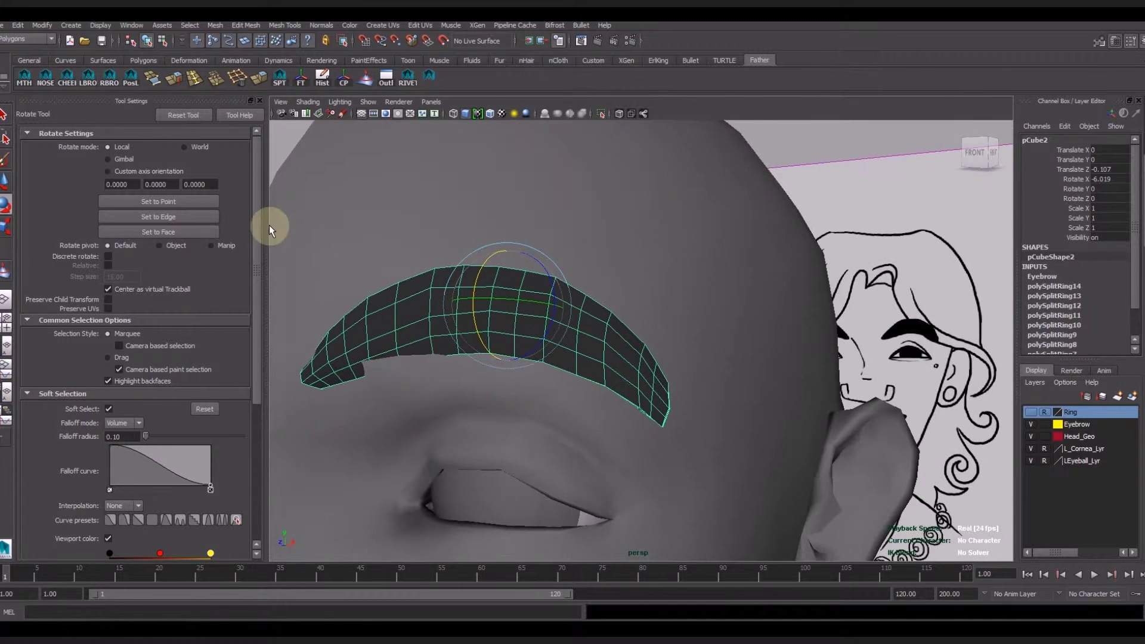
Delete the eyebrow's history and turn it to follow the side of the head.
left_click(322, 84)
left_click_drag(475, 280, 479, 277)
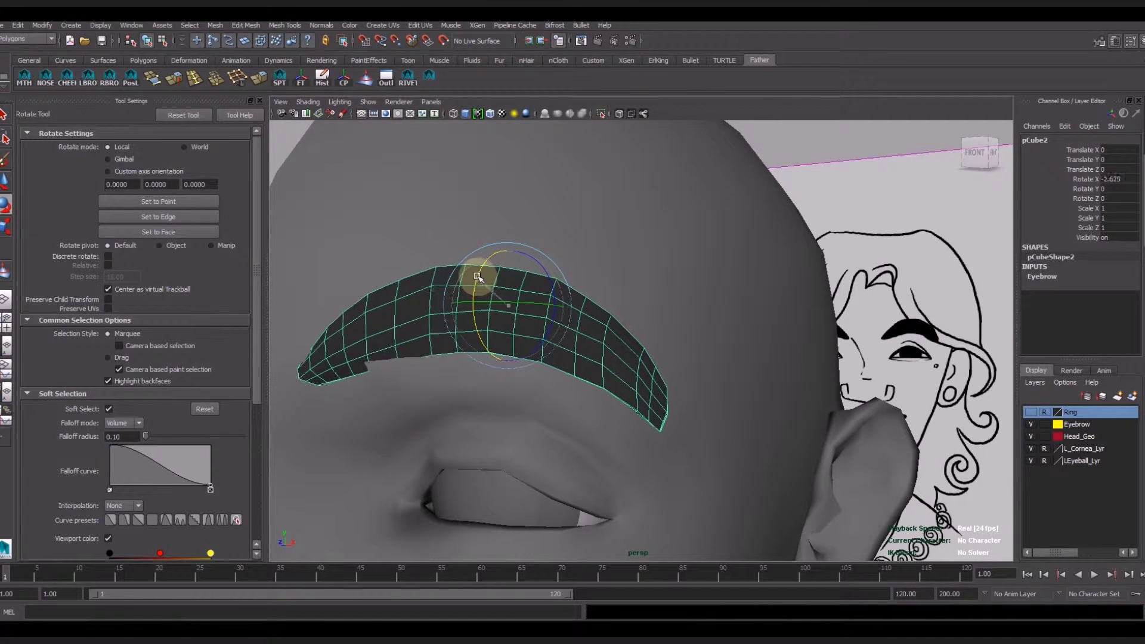
key("space")
mouse_move(809, 179)
left_mouse_down()
mouse_move(824, 191)
mouse_move(728, 302)
mouse_move(723, 271)
mouse_move(767, 263)
mouse_move(839, 274)
mouse_move(754, 302)
mouse_move(469, 332)
mouse_move(767, 424)
mouse_move(726, 455)
mouse_move(628, 347)
left_mouse_up()
key("space")
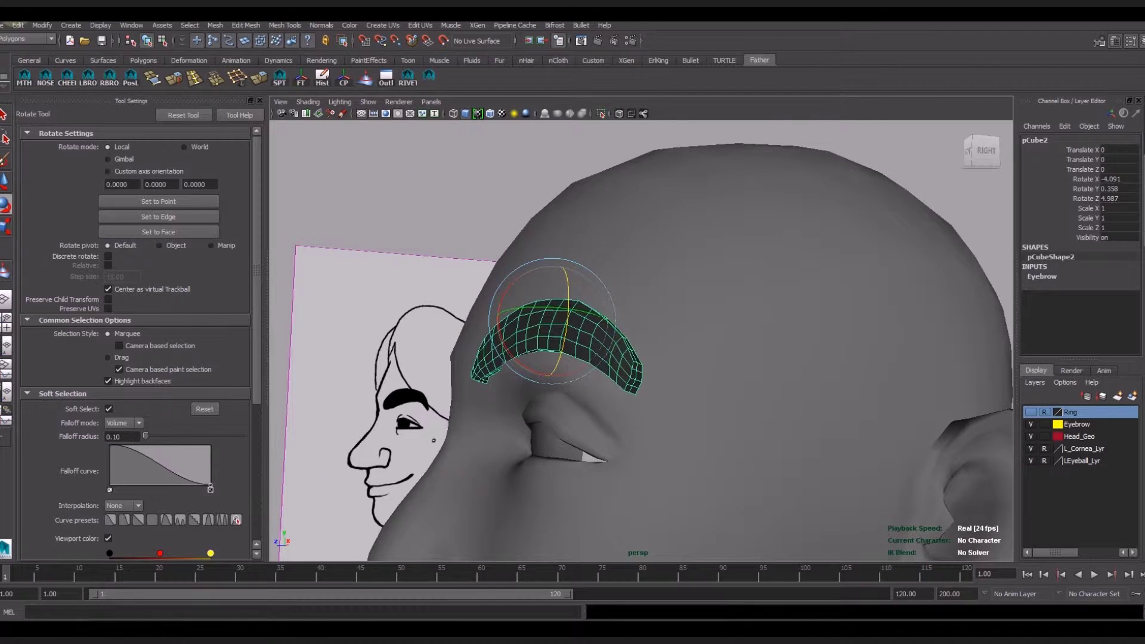
left_click(292, 27)
Select the eyebrow and wrap it in a lattice deformer.
left_click(303, 49)
mouse_move(644, 358)
left_mouse_down("alt")
mouse_move(703, 371)
mouse_move(760, 403)
mouse_move(582, 383)
mouse_move(769, 397)
left_mouse_up("alt")
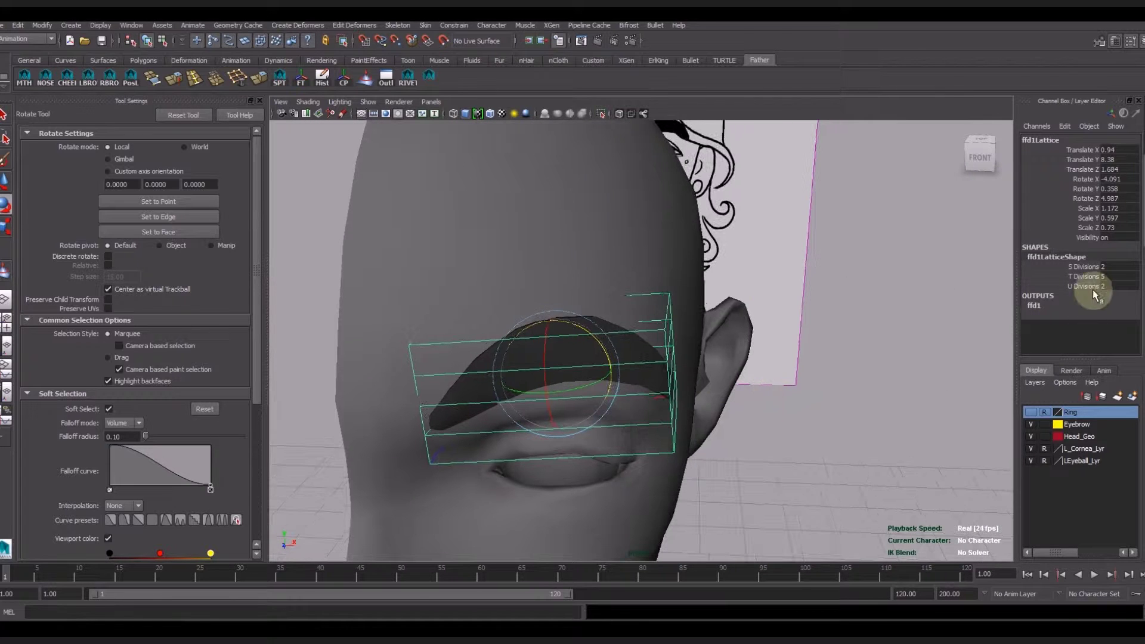
left_click(861, 269)
left_click(609, 337)
left_click(297, 25)
left_click(303, 49)
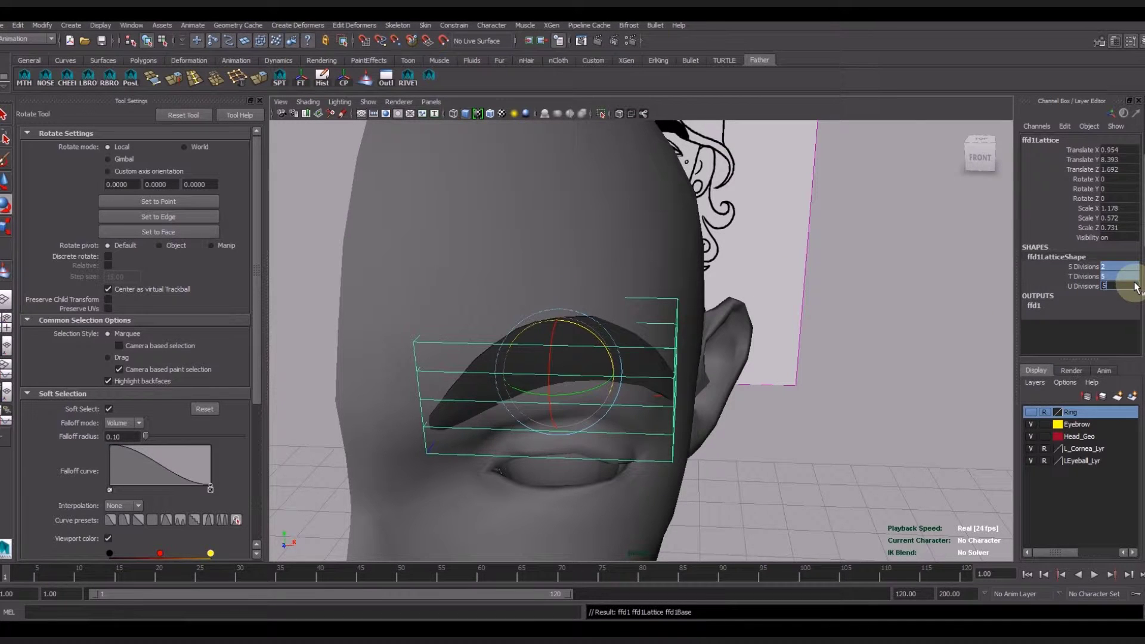
Select lattice points on one side and move them to bend the eyebrow.
right_click_drag(676, 368, 690, 320)
mouse_move(690, 320)
left_mouse_down()
mouse_move(613, 498)
mouse_move(544, 493)
left_mouse_up()
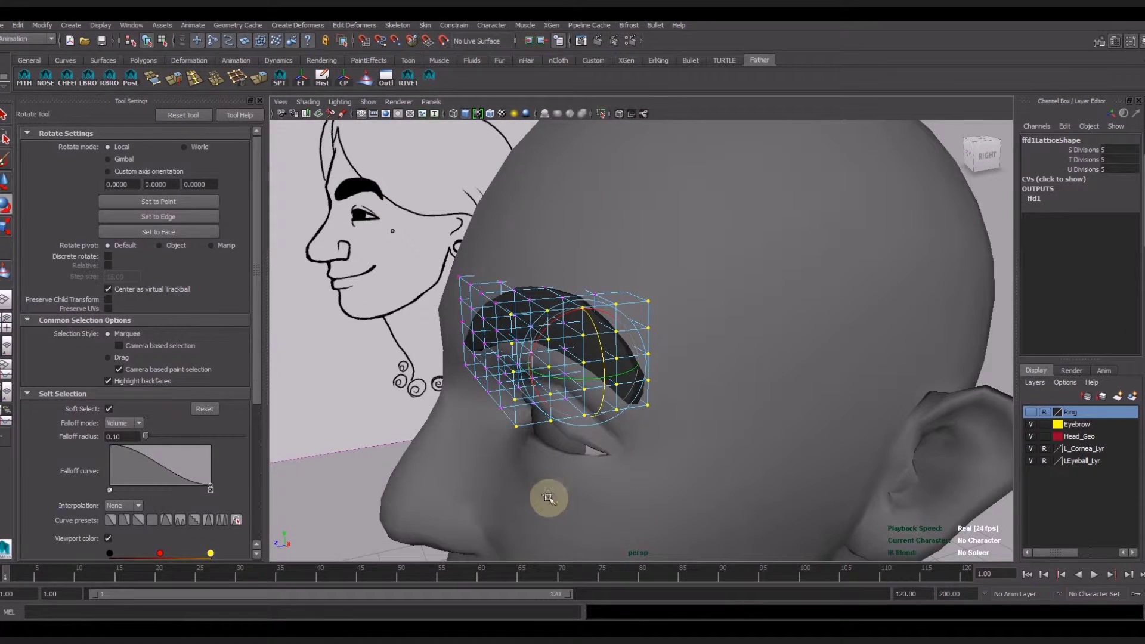
key("w")
mouse_move(543, 370)
left_mouse_down("alt")
mouse_move(686, 371)
mouse_move(699, 279)
left_mouse_up("alt")
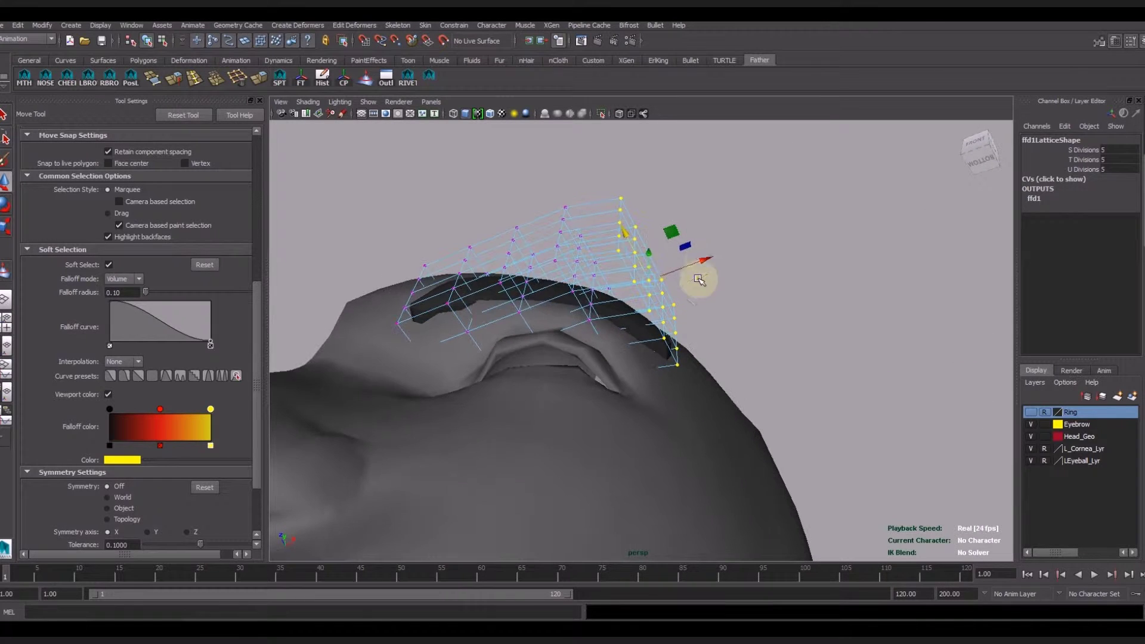
mouse_move(684, 383)
left_mouse_down("alt")
mouse_move(698, 376)
mouse_move(670, 402)
mouse_move(604, 284)
left_mouse_up("alt")
mouse_move(685, 294)
left_mouse_down("alt")
mouse_move(696, 366)
mouse_move(719, 335)
mouse_move(636, 378)
mouse_move(690, 388)
mouse_move(557, 442)
mouse_move(684, 436)
mouse_move(707, 392)
left_mouse_up("alt")
mouse_move(707, 392)
left_mouse_down()
mouse_move(642, 412)
mouse_move(757, 450)
mouse_move(737, 365)
mouse_move(698, 399)
mouse_move(712, 428)
mouse_move(719, 392)
left_mouse_up()
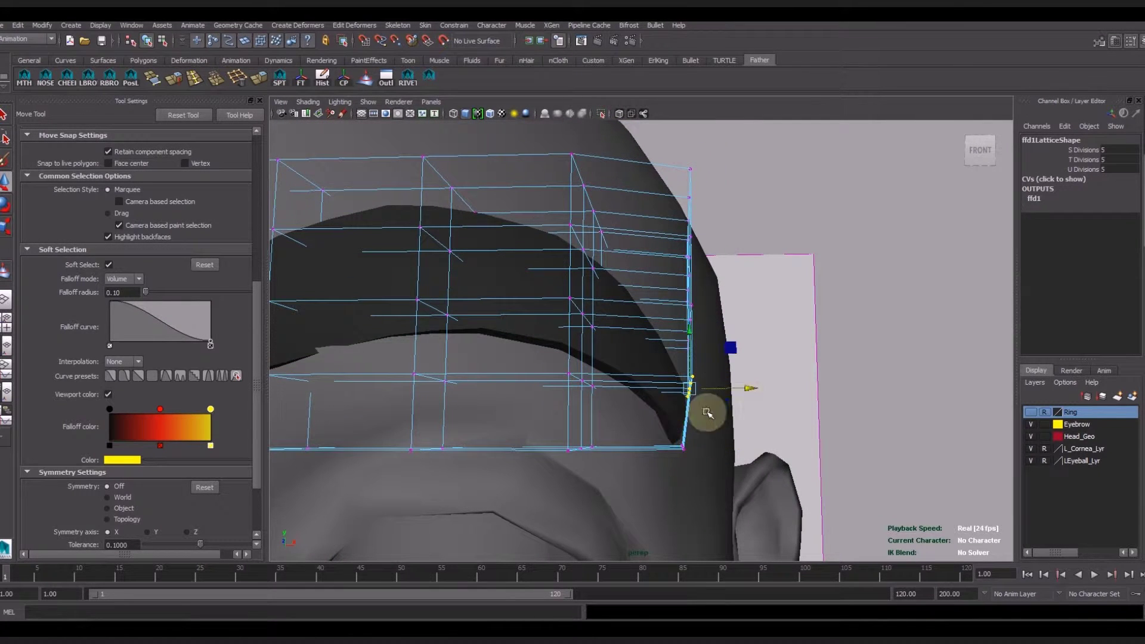
Reselect a row of lattice points and inspect the bend from below and front.
left_click(733, 392)
left_click(690, 383)
right_click(692, 380)
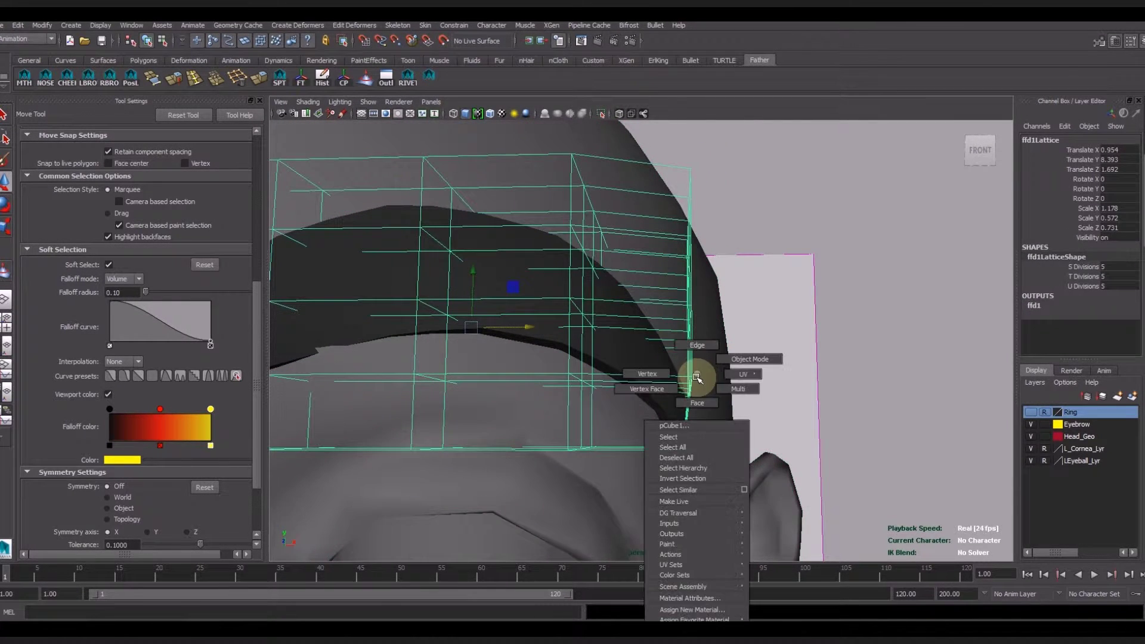
right_click_drag(690, 380, 708, 376)
mouse_move(708, 376)
left_mouse_down()
mouse_move(746, 384)
mouse_move(677, 414)
mouse_move(533, 444)
mouse_move(479, 419)
left_mouse_up()
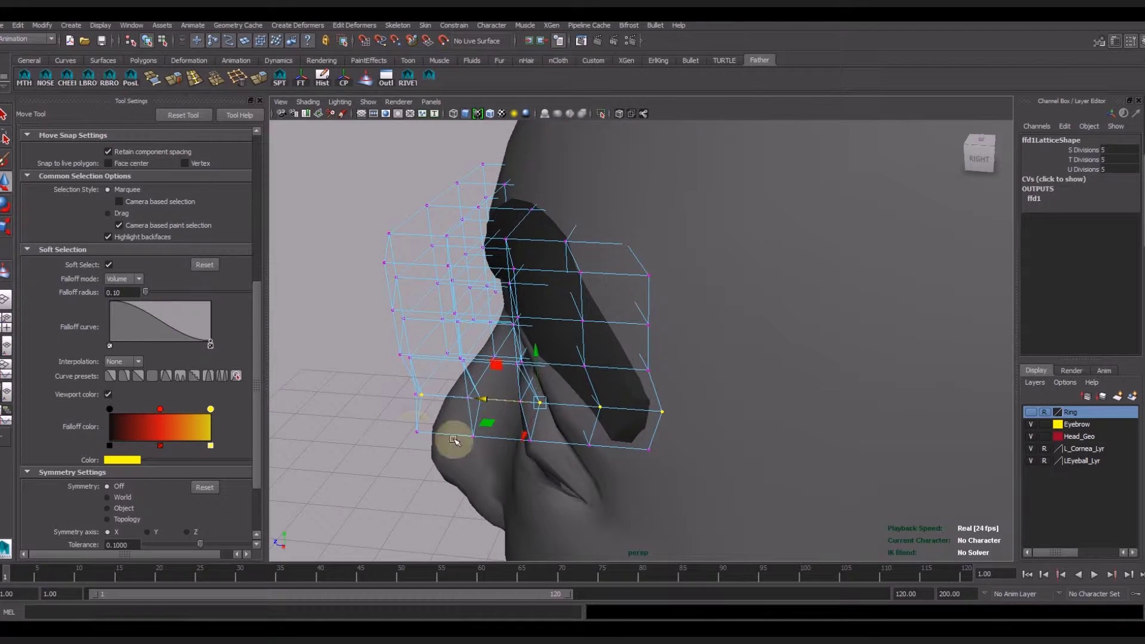
mouse_move(501, 438)
left_mouse_down("alt")
mouse_move(685, 440)
mouse_move(749, 424)
mouse_move(698, 475)
mouse_move(613, 423)
mouse_move(601, 429)
left_mouse_up("alt")
left_click_drag(620, 545, 630, 418, "alt")
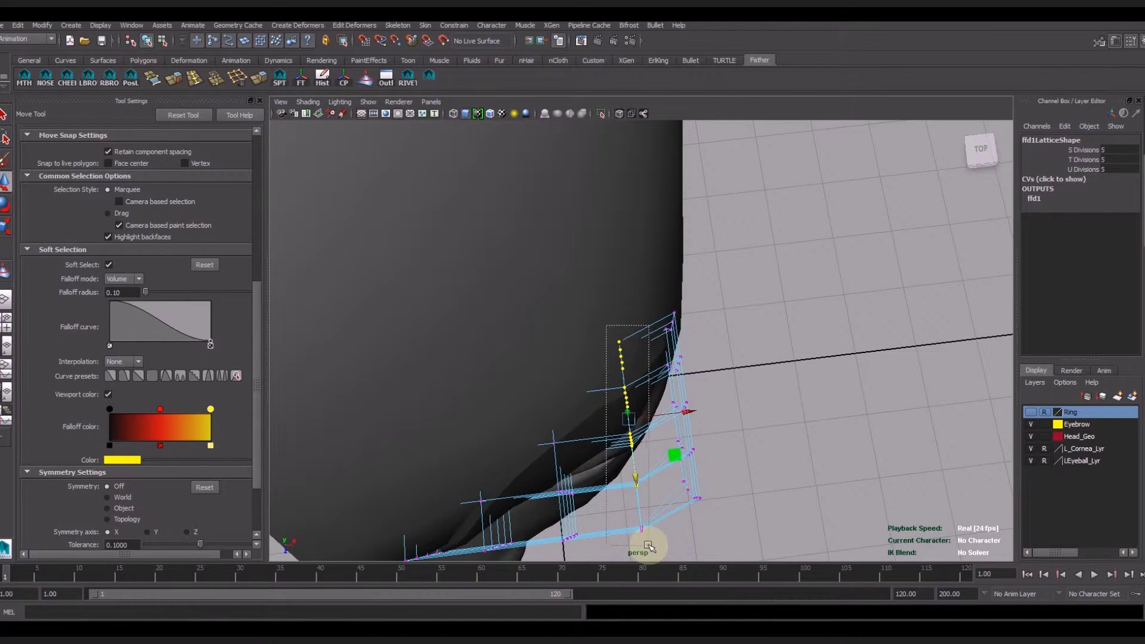
left_click_drag(684, 488, 664, 389, "alt")
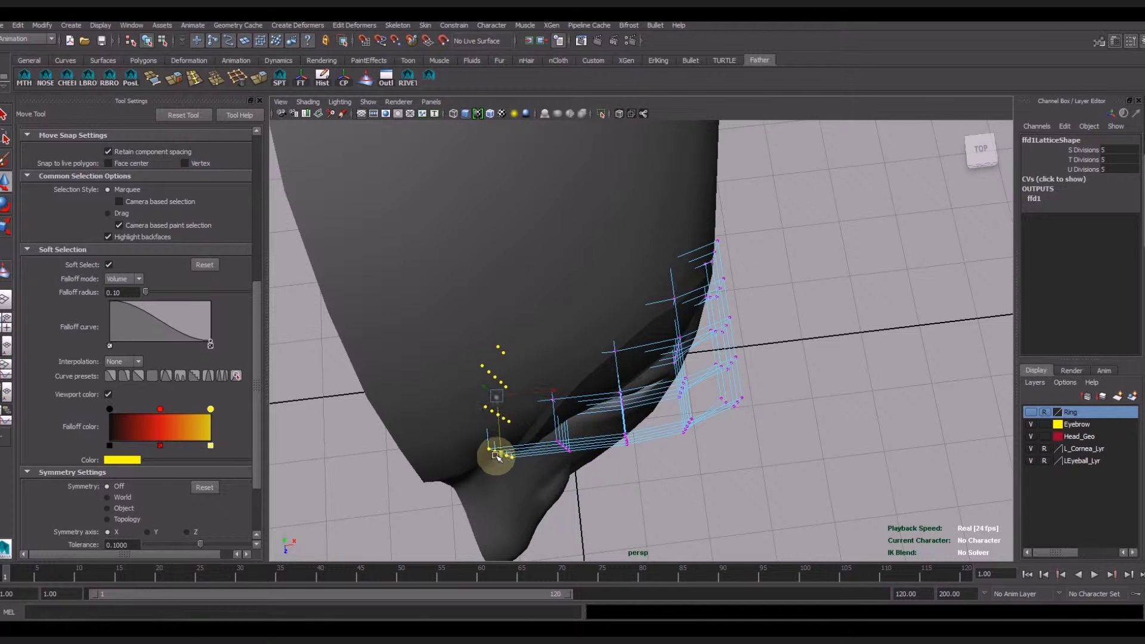
left_click_drag(501, 451, 670, 366, "alt")
Pull the lattice points at the eyebrow's outer end so it curves toward the ear.
left_click(568, 317)
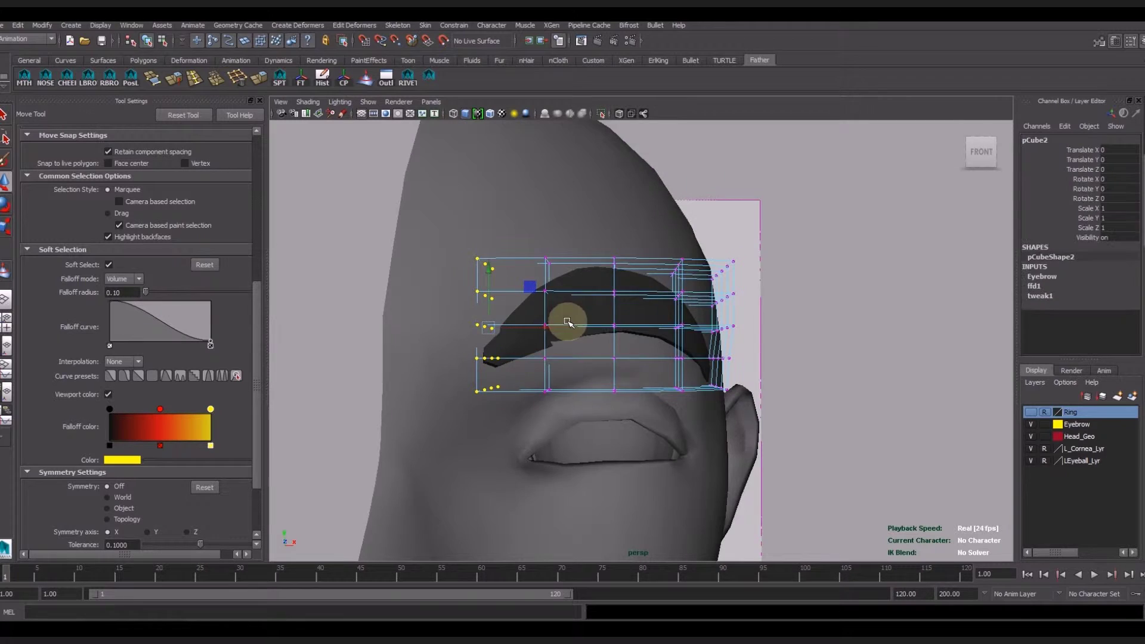
right_click(511, 370)
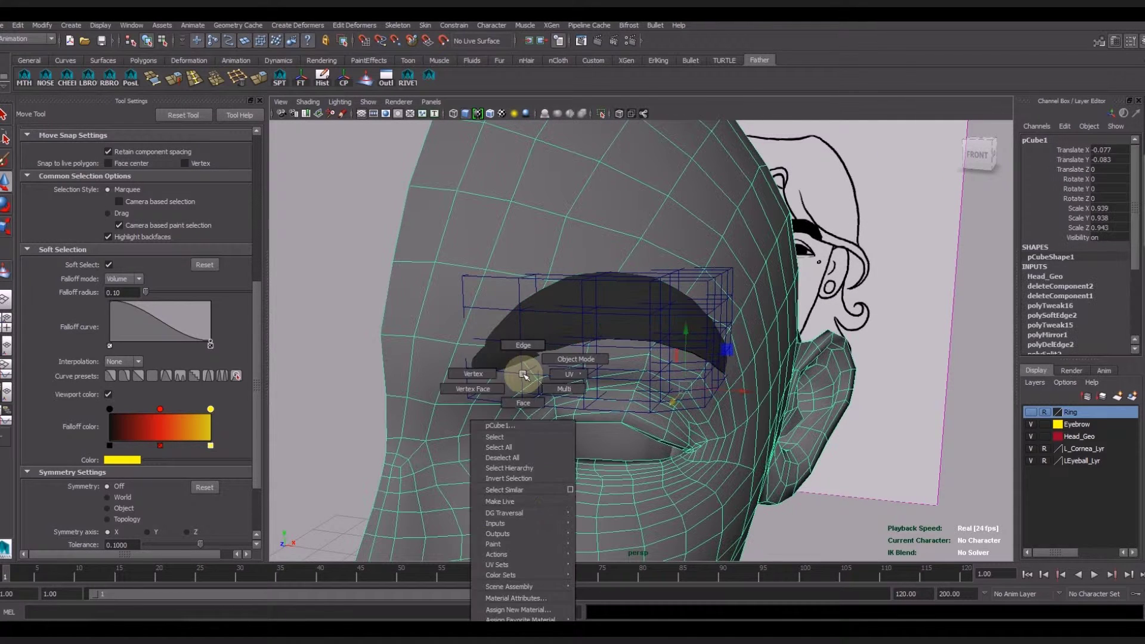
left_click(706, 283)
right_click_drag(706, 283, 710, 260)
mouse_move(514, 309)
left_mouse_down()
mouse_move(519, 435)
mouse_move(473, 448)
mouse_move(511, 346)
mouse_move(574, 273)
mouse_move(567, 360)
mouse_move(595, 497)
left_mouse_up()
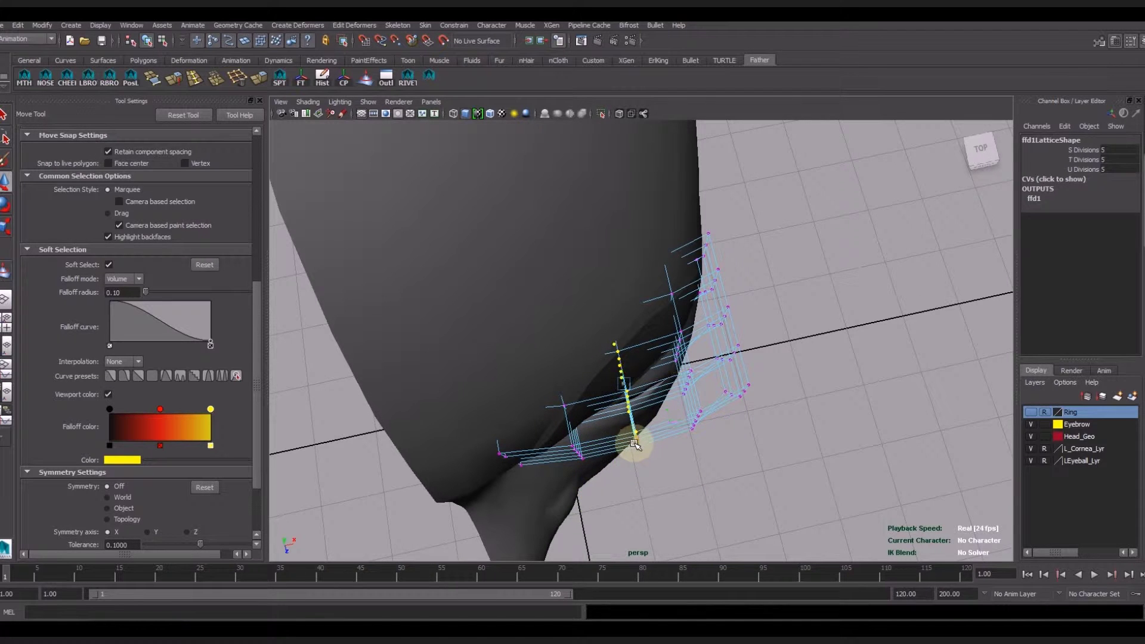
left_click_drag(581, 485, 535, 394, "alt")
mouse_move(501, 358)
left_mouse_down("alt")
mouse_move(432, 368)
mouse_move(593, 350)
left_mouse_up("alt")
Apply the FT shelf button to the eyebrow, baking the lattice bend into the mesh.
left_click(570, 310)
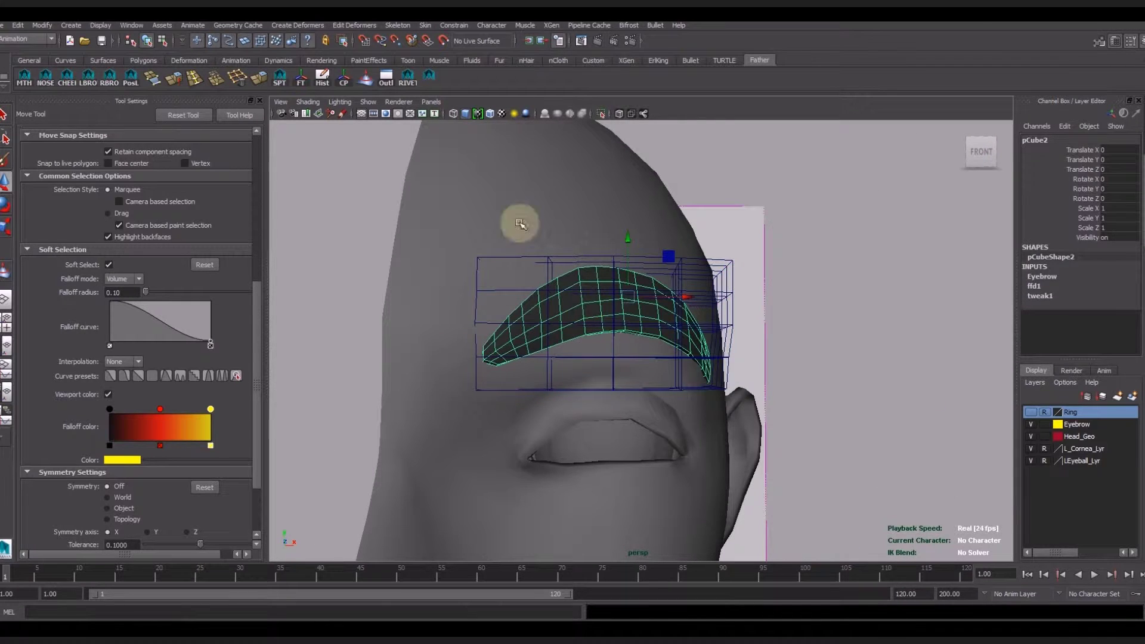
left_click(306, 87)
left_click_drag(670, 499, 631, 340, "alt")
left_click(632, 340)
left_click(707, 427)
mouse_move(708, 428)
left_mouse_down("alt")
mouse_move(756, 424)
mouse_move(702, 450)
mouse_move(762, 449)
mouse_move(677, 485)
mouse_move(683, 467)
mouse_move(631, 460)
mouse_move(749, 475)
mouse_move(757, 460)
mouse_move(886, 470)
left_mouse_up("alt")
scroll(772, 332, "up", 5)
scroll(611, 281, "up", 2)
Orbit and zoom around the head, checking how the eyebrow sits.
scroll(785, 450, "up", 4)
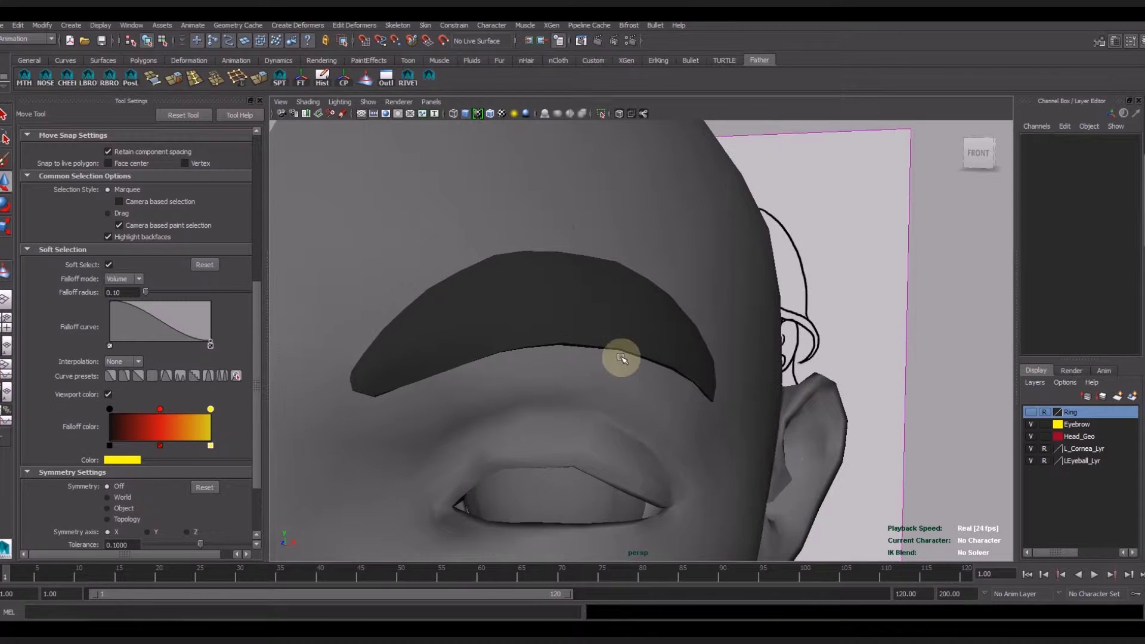
left_click(622, 358)
left_click(874, 251)
scroll(575, 376, "down", 5)
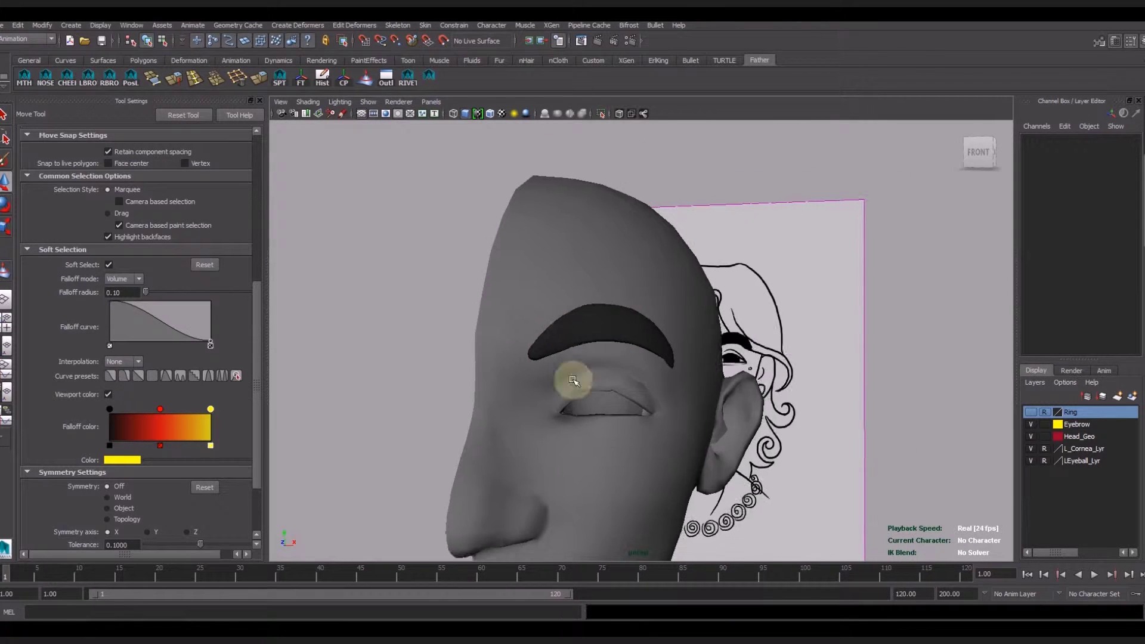
scroll(603, 380, "down", 2)
left_click_drag(603, 380, 638, 395, "alt")
left_click(633, 459)
left_click(756, 434)
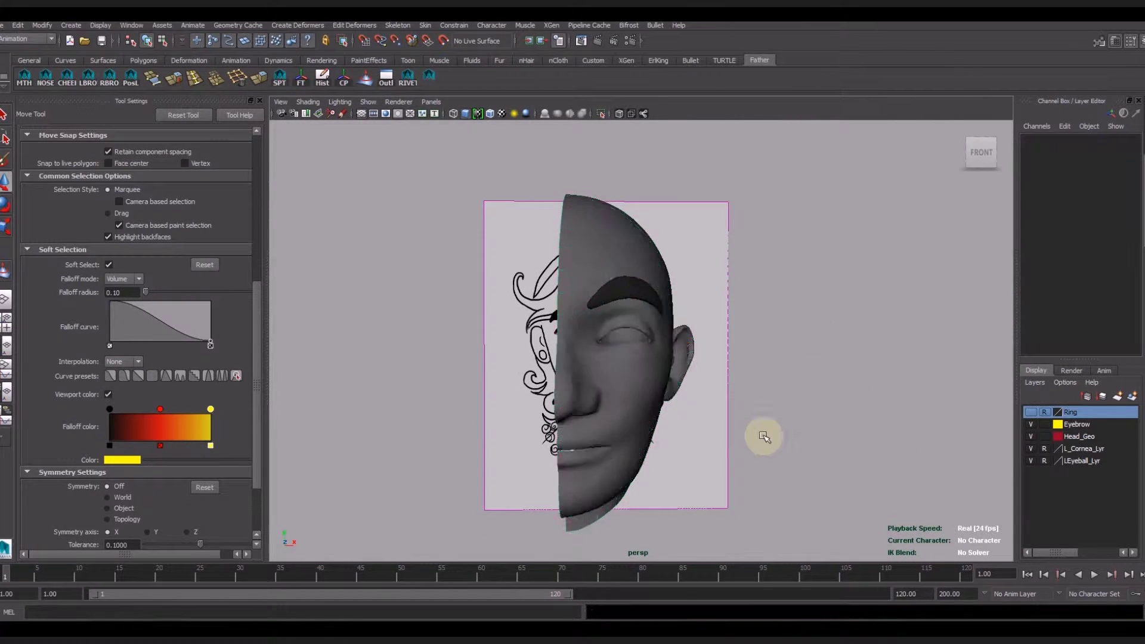
left_click_drag(756, 434, 630, 436, "alt")
Look down on the face, then select the head mesh near the ear.
scroll(765, 333, "up", 4)
left_click_drag(765, 332, 695, 404, "alt")
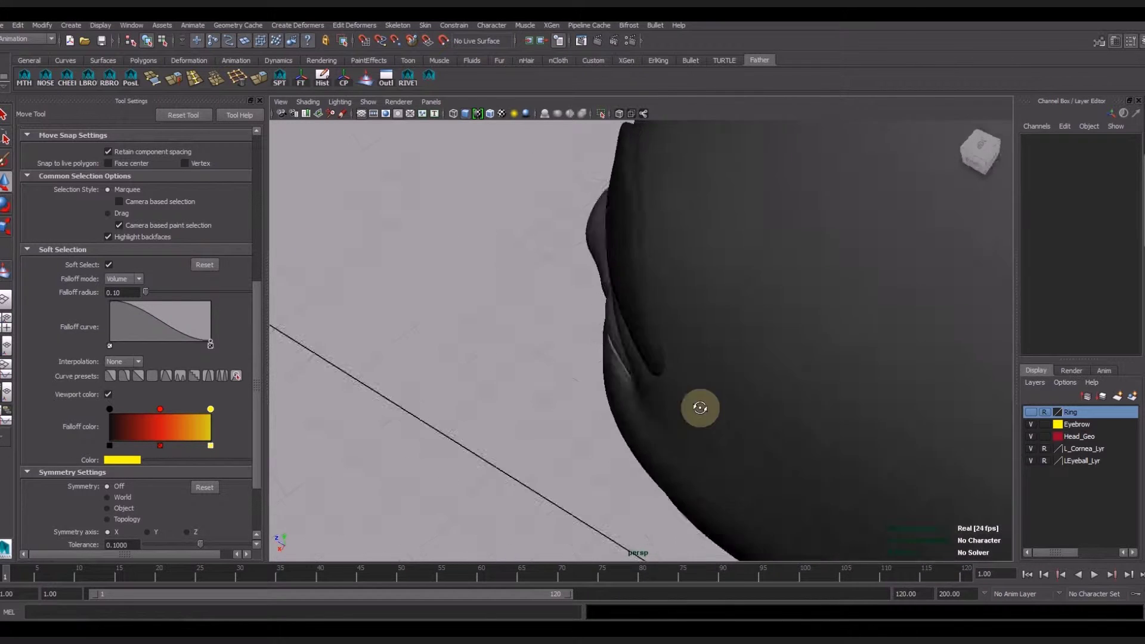
scroll(639, 401, "up", 3)
scroll(639, 401, "down", 2)
left_click(644, 238)
scroll(662, 261, "up", 3)
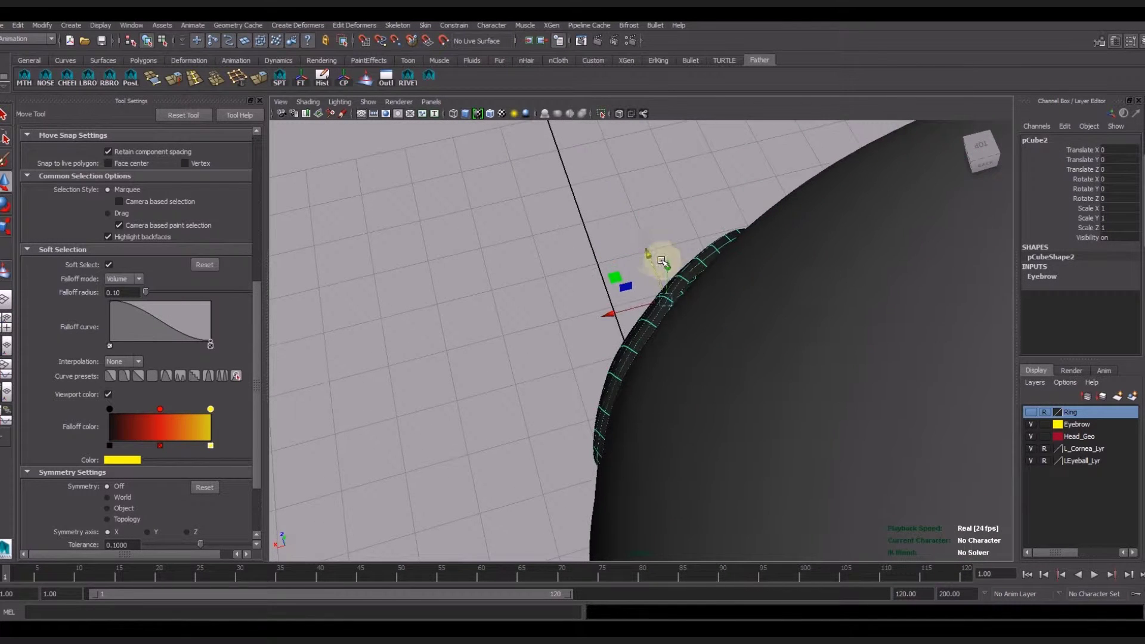
mouse_move(654, 260)
left_mouse_down("alt")
mouse_move(696, 397)
mouse_move(824, 345)
mouse_move(742, 401)
left_mouse_up("alt")
scroll(773, 463, "up", 3)
left_click(773, 463)
left_click_drag(773, 463, 692, 437, "alt")
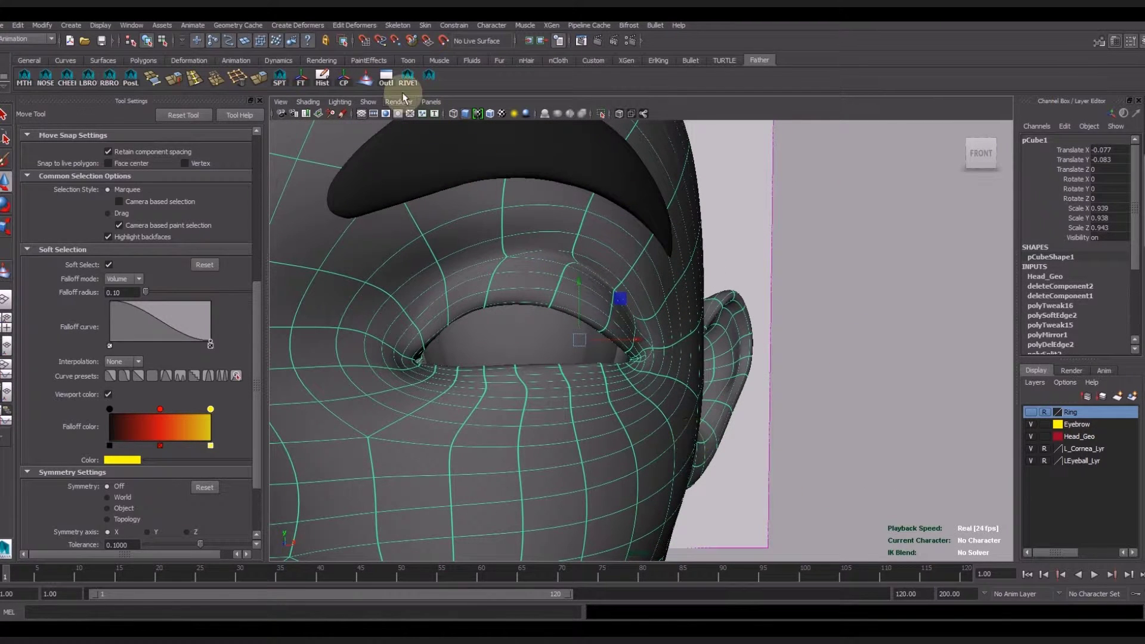
Sculpt the head surface around the eye and cheek, alternating Sculpt and Move tools.
key("y")
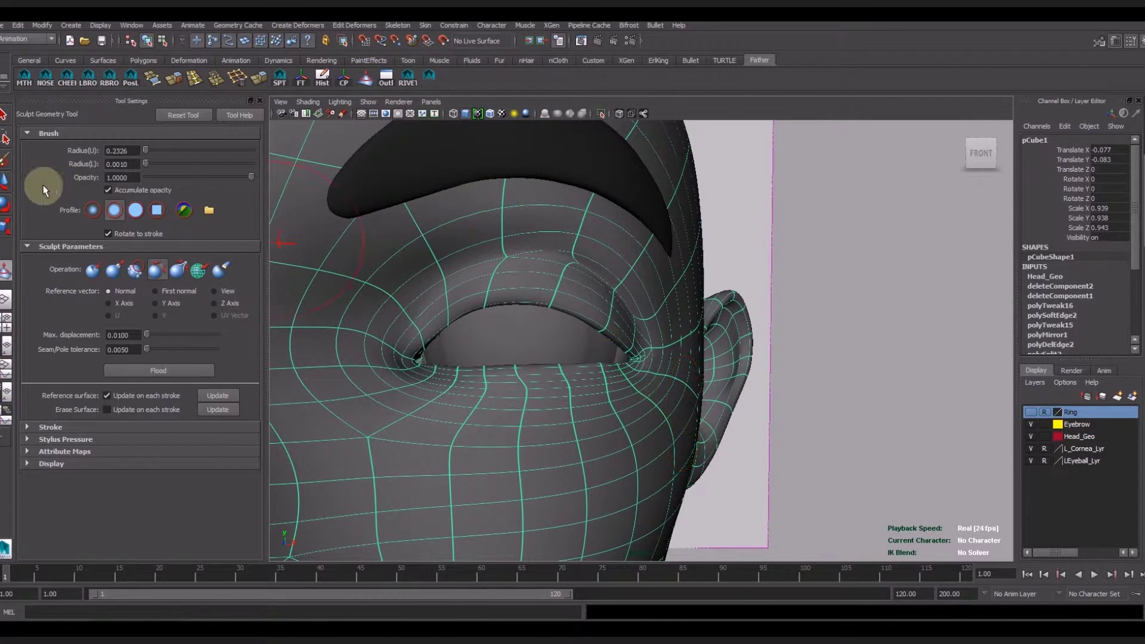
key("w")
left_click(703, 231)
left_click_drag(778, 397, 548, 460, "alt")
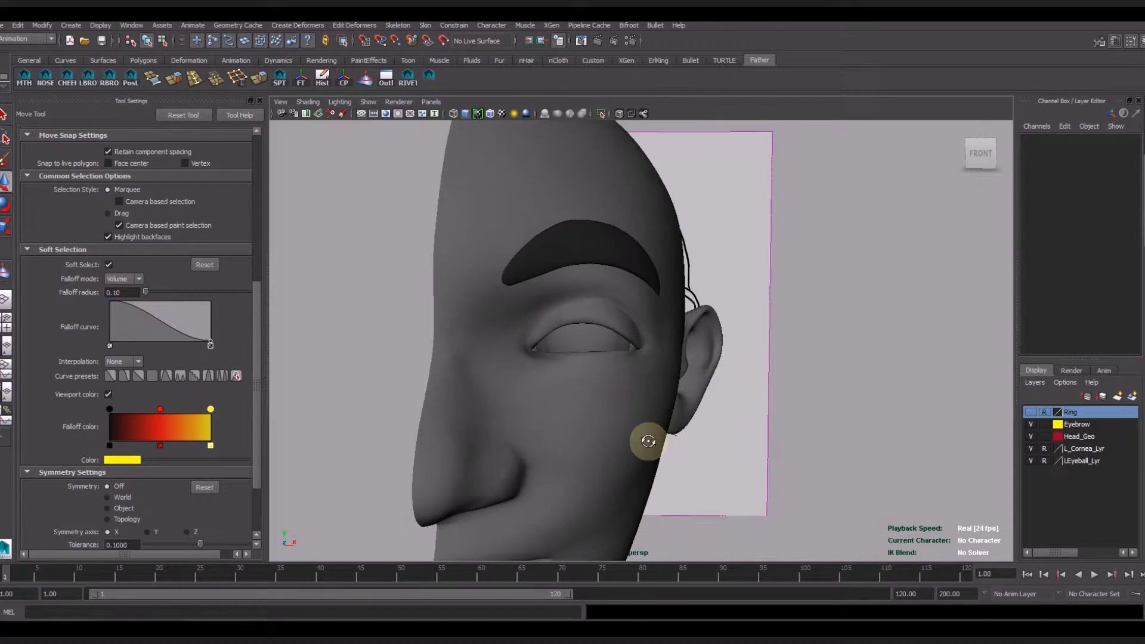
right_click_drag(548, 459, 902, 550, "alt")
left_click(660, 396)
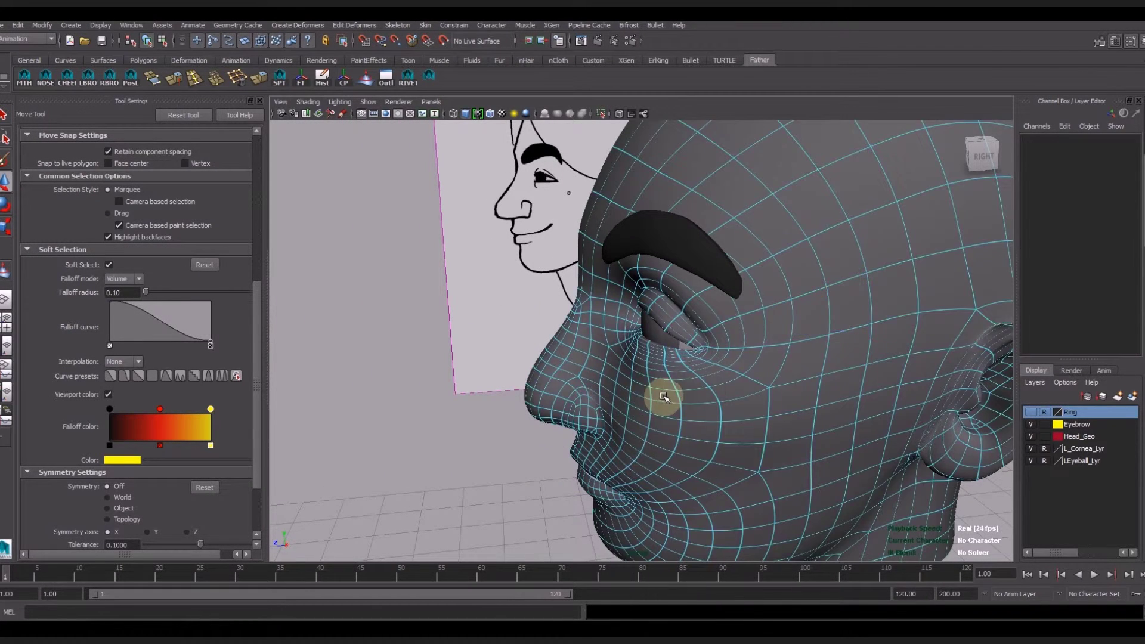
key("y")
left_click(5, 177)
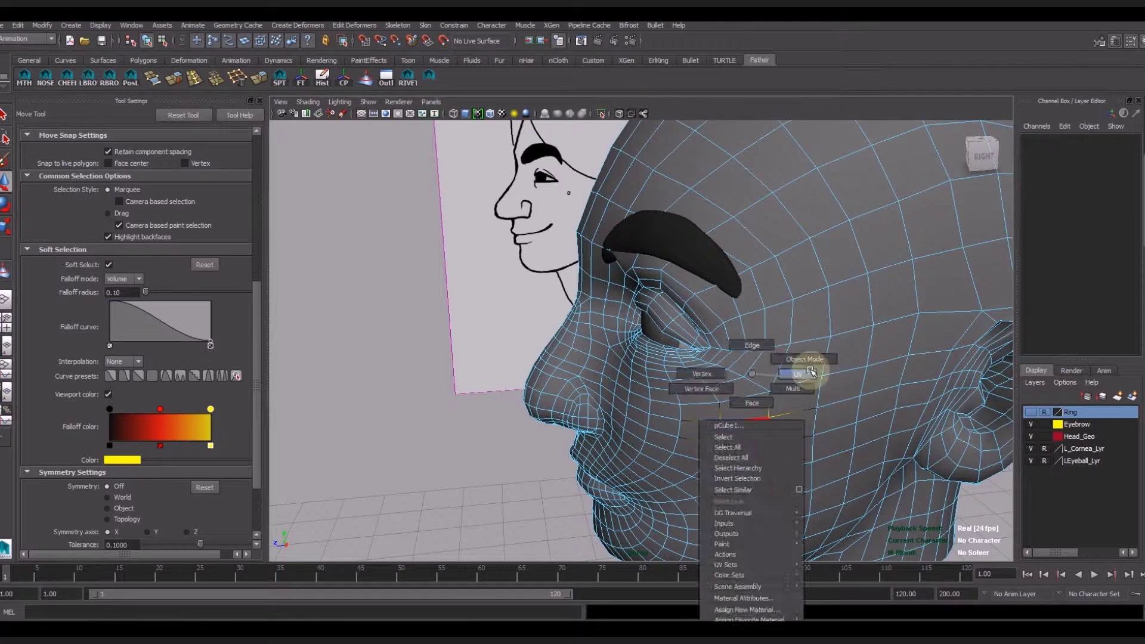
right_click_drag(770, 358, 705, 368)
key("y")
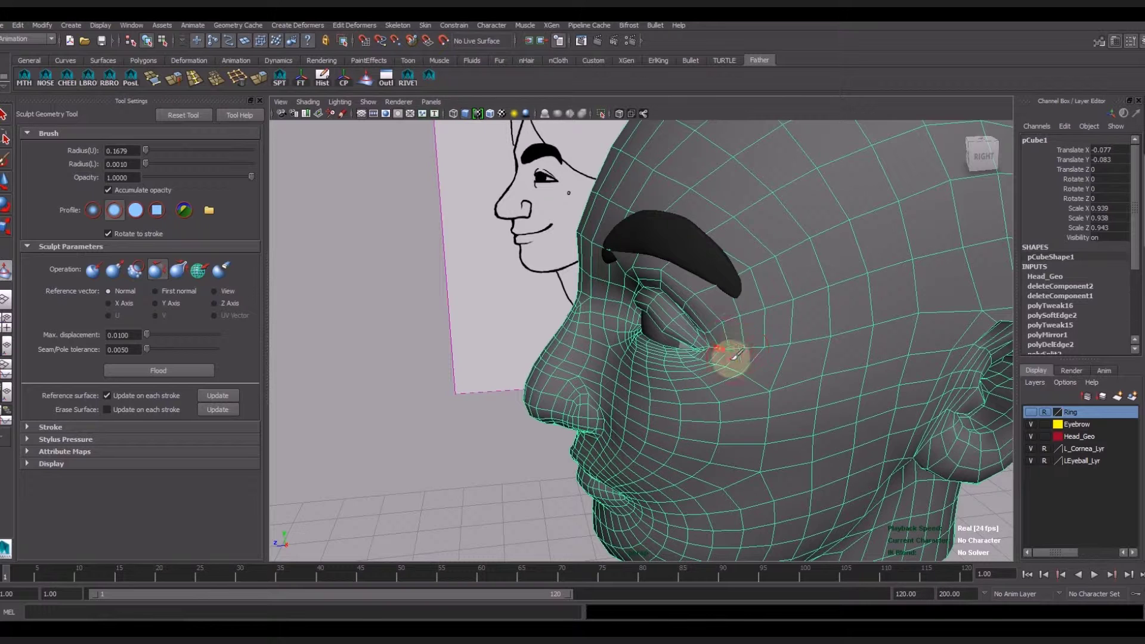
key("w")
right_click_drag(730, 397, 724, 448)
Move the eyebrow -0.032 along Z and compare the head with both reference drawings.
left_click(599, 264)
mouse_move(598, 264)
left_mouse_down("alt")
mouse_move(576, 404)
mouse_move(768, 373)
left_mouse_up("alt")
right_click_drag(851, 346, 795, 405, "alt")
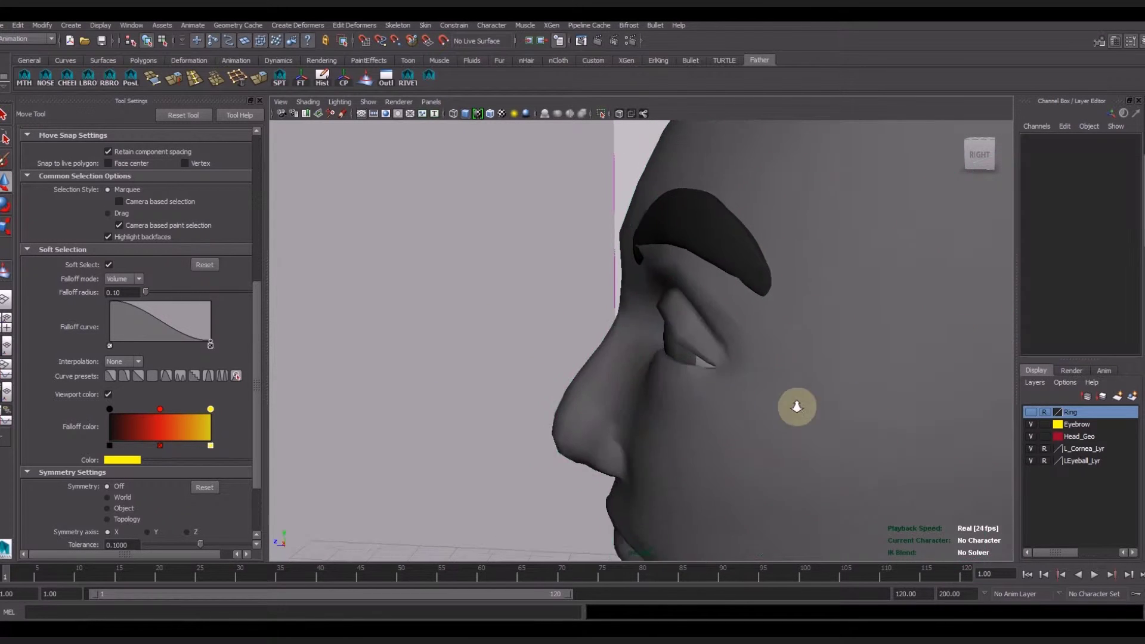
left_click_drag(795, 404, 750, 397, "alt")
mouse_move(425, 417)
left_mouse_down("alt")
mouse_move(657, 414)
mouse_move(626, 480)
left_mouse_up("alt")
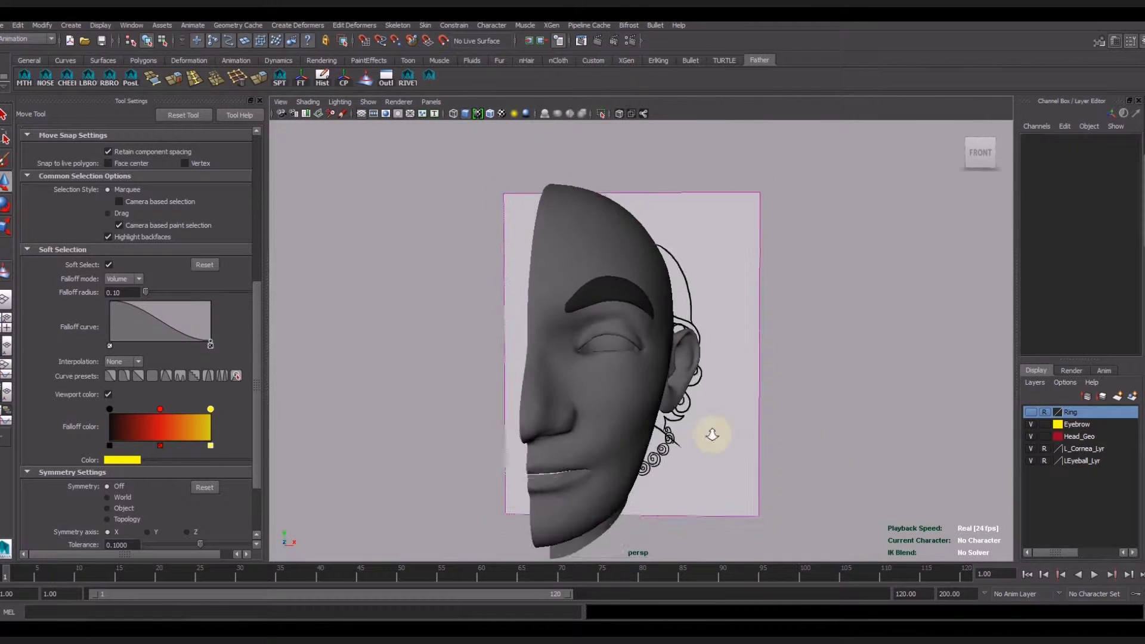
right_click_drag(626, 481, 570, 434, "alt")
mouse_move(570, 435)
left_mouse_down("alt")
mouse_move(728, 454)
mouse_move(670, 455)
left_mouse_up("alt")
mouse_move(669, 455)
right_mouse_down("alt")
mouse_move(750, 363)
mouse_move(744, 427)
right_mouse_up("alt")
left_click_drag(744, 427, 881, 471, "alt")
right_click_drag(882, 471, 585, 402, "alt")
mouse_move(586, 401)
left_mouse_down("alt")
mouse_move(616, 402)
mouse_move(682, 466)
mouse_move(903, 468)
left_mouse_up("alt")
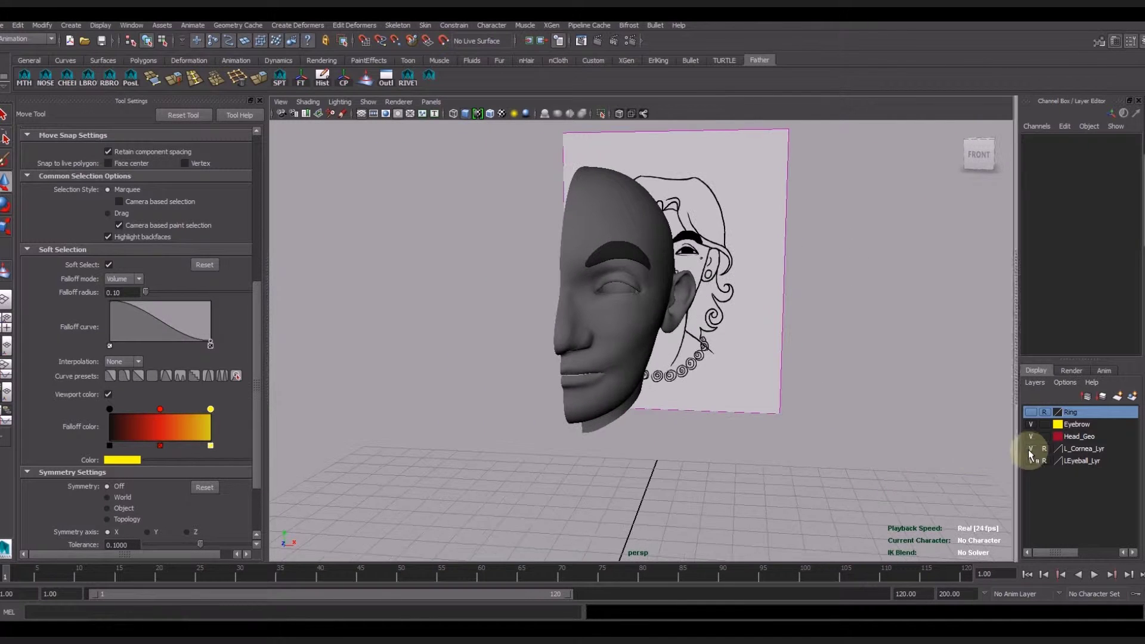
Show the Ring layer, select the earring cylinder and insert edge loops on it.
left_click(1027, 413)
left_click_drag(849, 388, 676, 352, "alt")
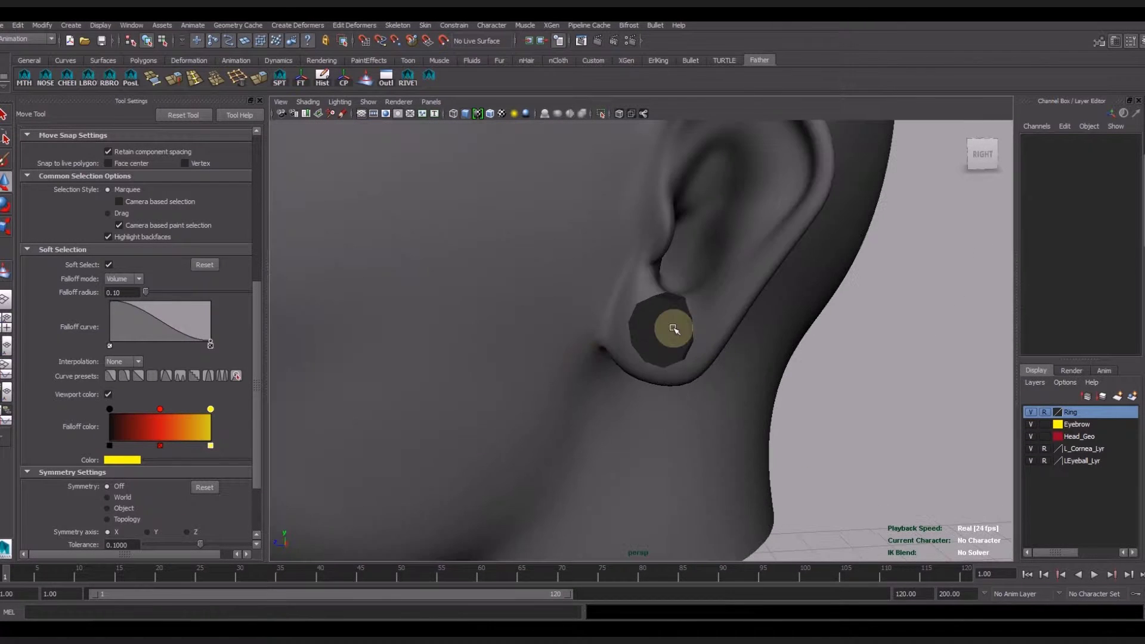
left_click(673, 333)
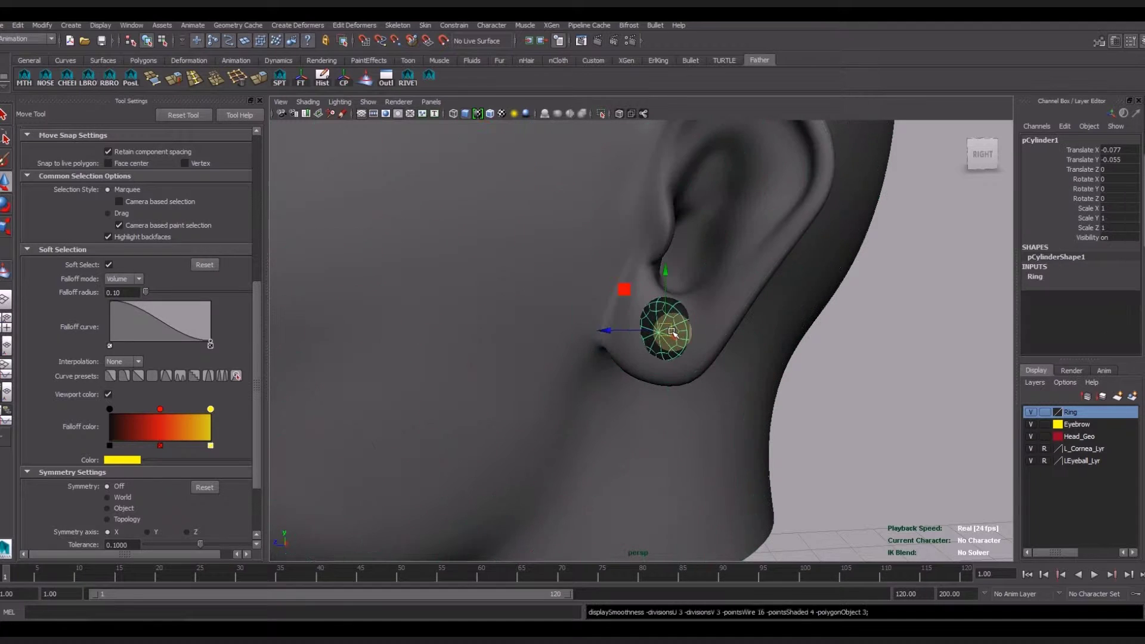
left_click(217, 87)
left_click_drag(614, 191, 729, 338, "alt")
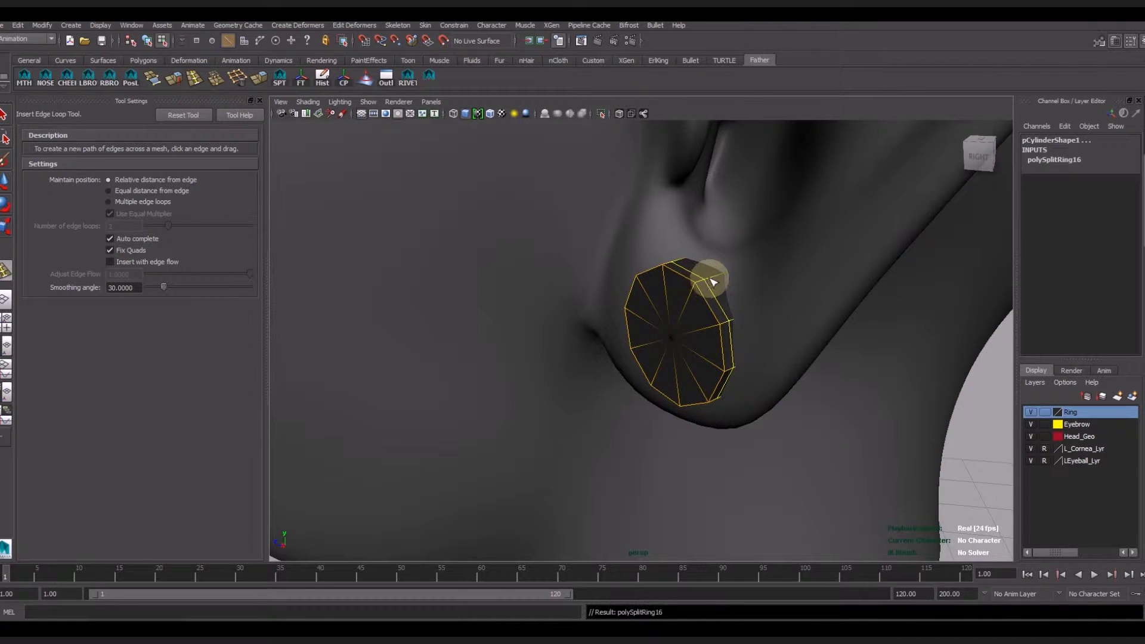
right_click_drag(702, 333, 702, 333)
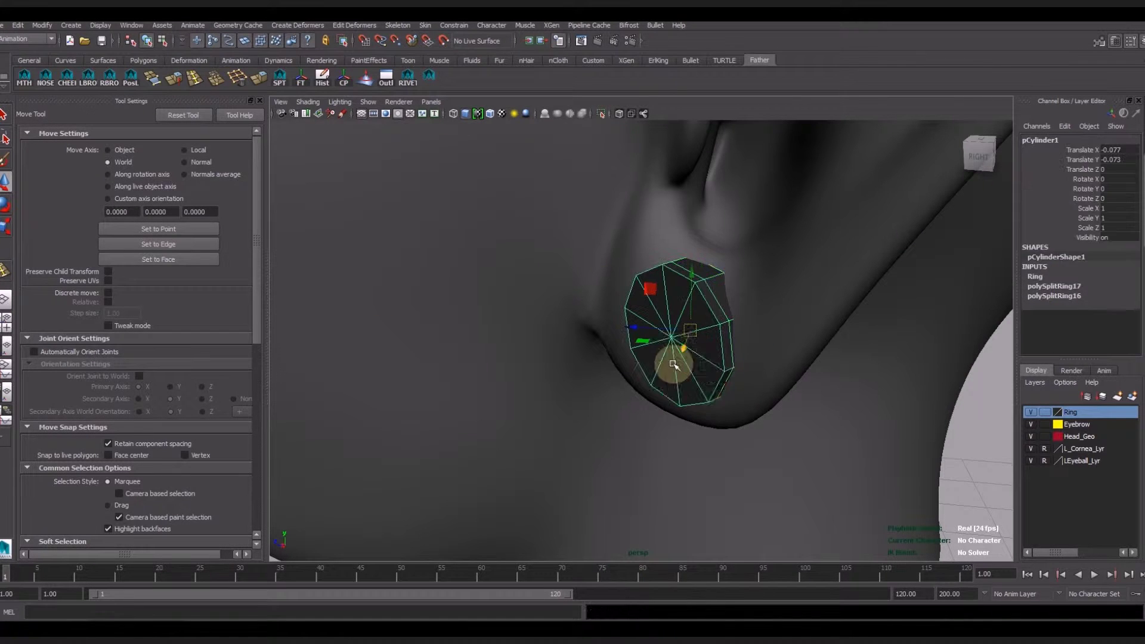
left_click(695, 323)
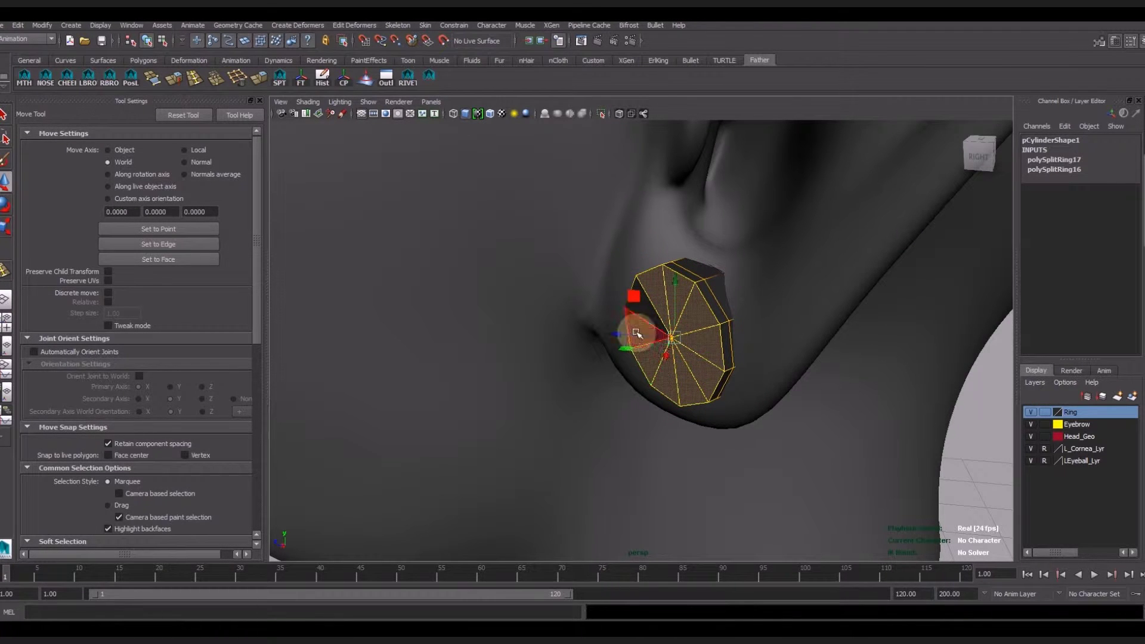
scroll(182, 366, "down", 5)
key("f")
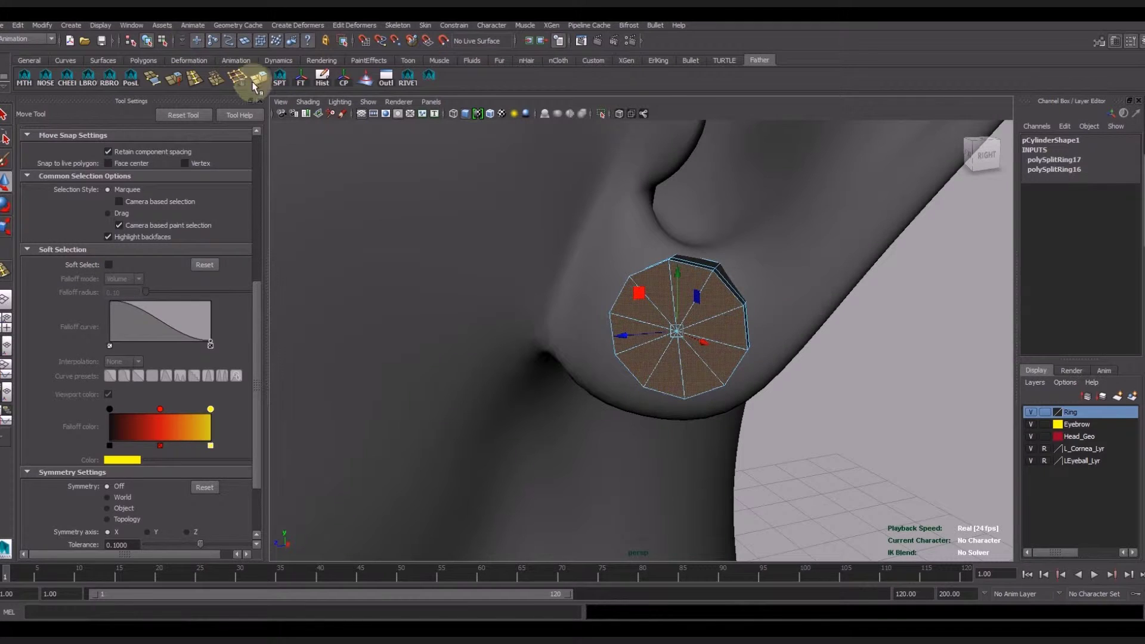
Extrude the earring's front faces with 0.02 offset and add another edge loop.
left_click(259, 77)
left_click_drag(763, 343, 768, 344)
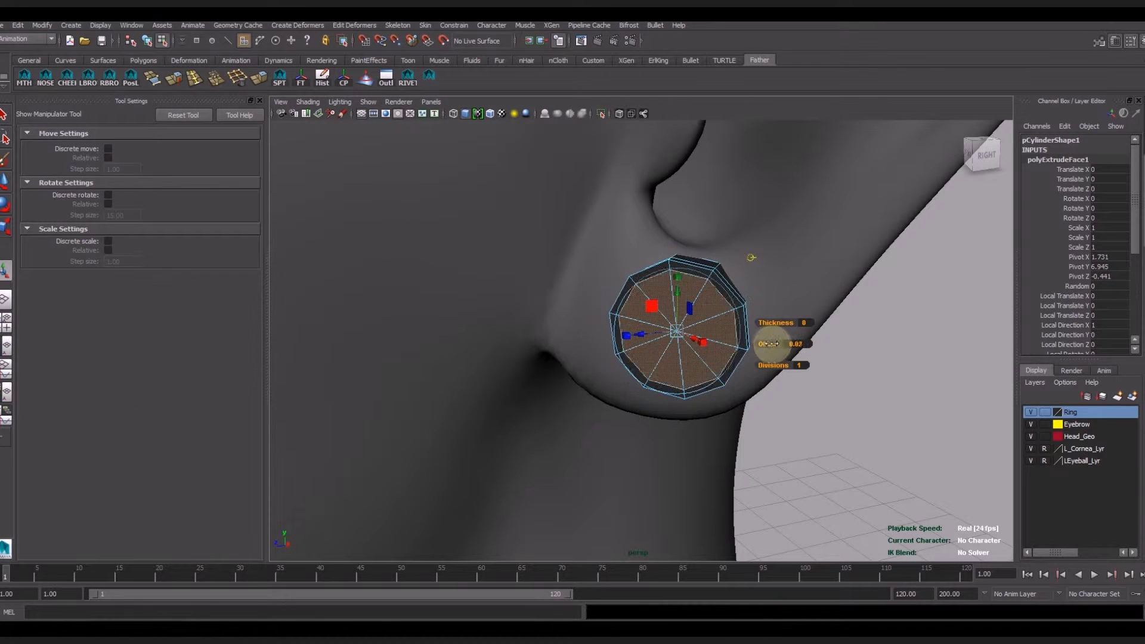
left_click(520, 221)
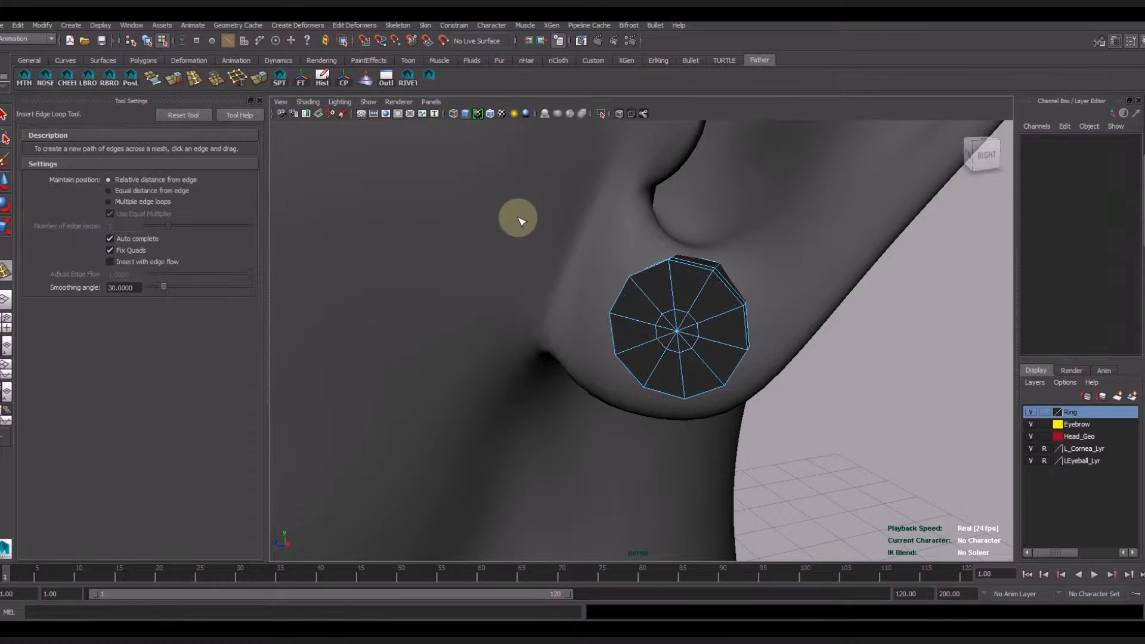
left_click_drag(704, 295, 713, 281)
key("w")
right_click_drag(670, 274, 709, 287)
left_click(845, 398)
Tilt the earring about 9.7 degrees and nudge it slightly down onto the earlobe.
scroll(677, 346, "down", 3)
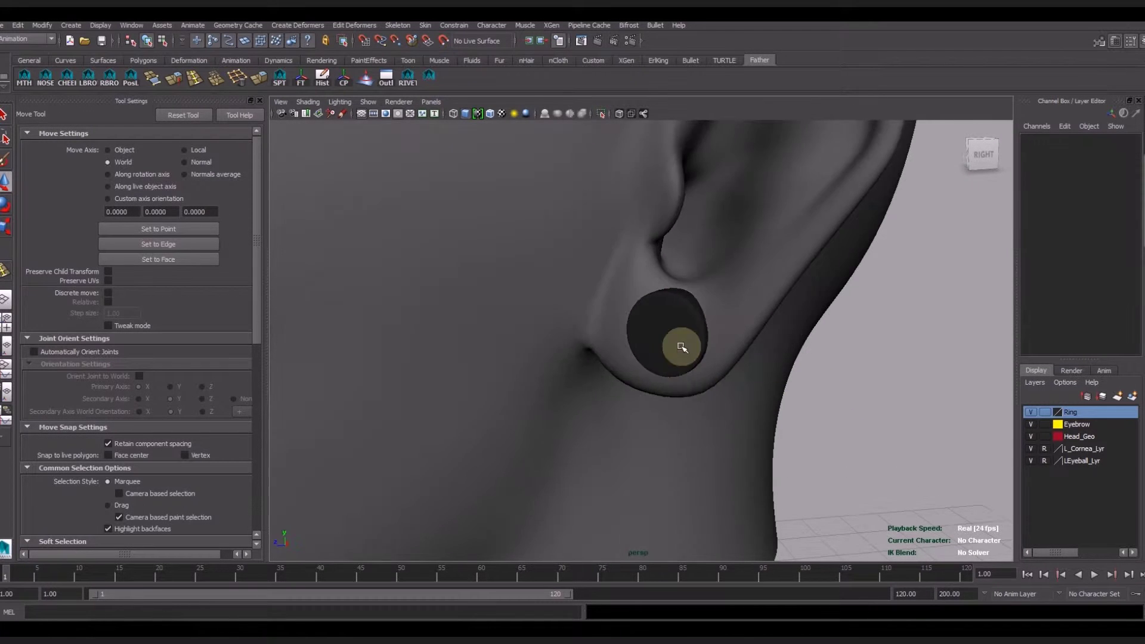
left_click(633, 338)
left_click_drag(603, 338, 664, 417, "alt")
key("e")
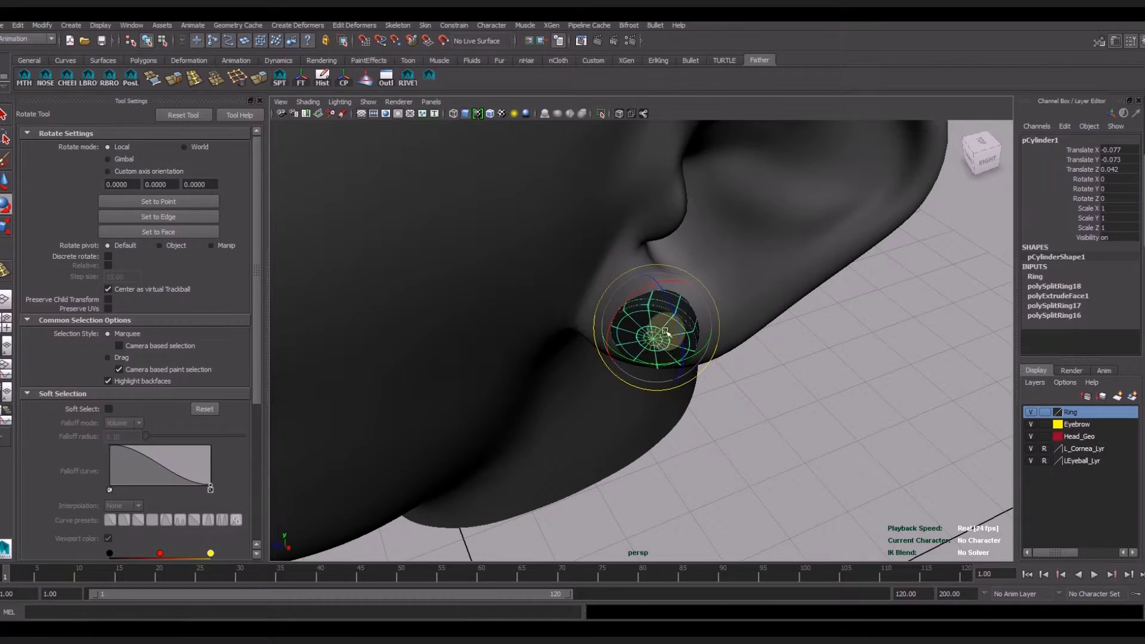
left_click_drag(679, 308, 674, 316)
left_click_drag(674, 316, 718, 396, "alt")
key("w")
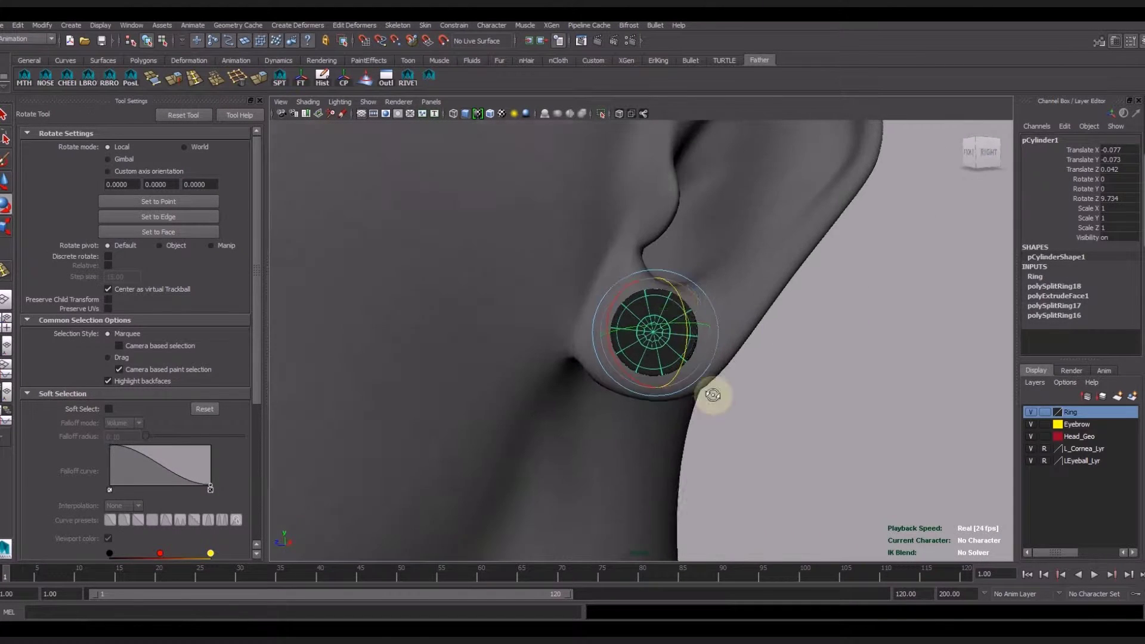
left_click_drag(660, 283, 659, 286)
mouse_move(749, 388)
left_mouse_down("alt")
mouse_move(813, 447)
mouse_move(647, 429)
mouse_move(670, 404)
mouse_move(662, 430)
left_mouse_up("alt")
Turn the earring slightly about its vertical axis and check it from under the ear.
key("e")
left_click_drag(656, 371, 655, 377)
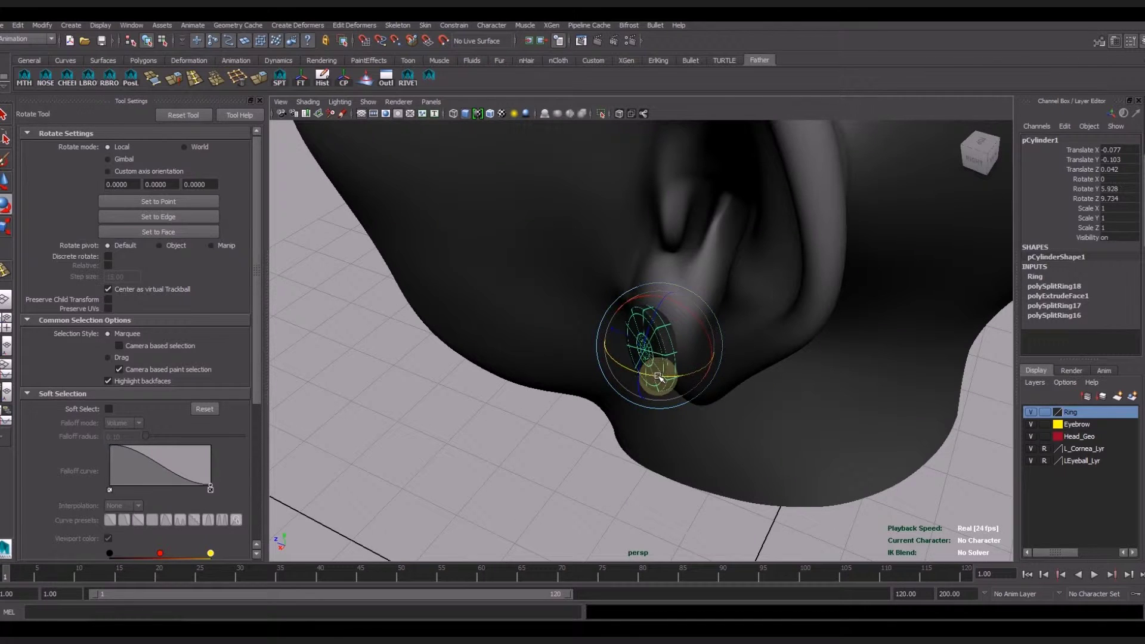
key("w")
key("bracketleft")
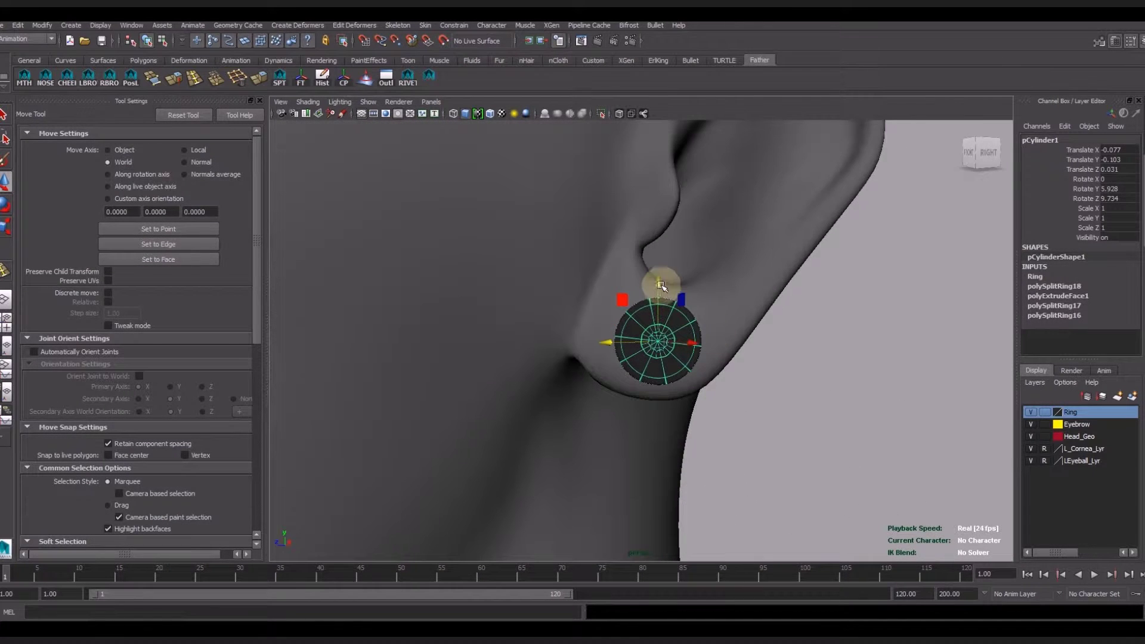
mouse_move(659, 286)
left_mouse_down("alt")
mouse_move(686, 469)
mouse_move(736, 442)
mouse_move(798, 369)
left_mouse_up("alt")
key("bracketleft")
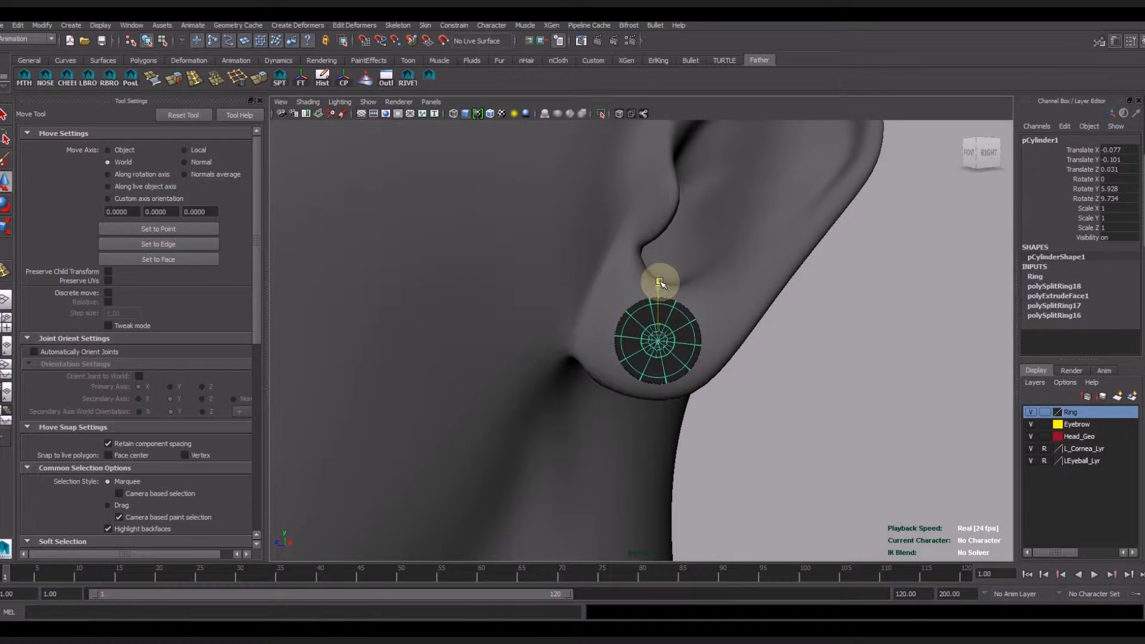
left_click(745, 398)
key("bracketleft")
key("bracketleft")
key("bracketleft")
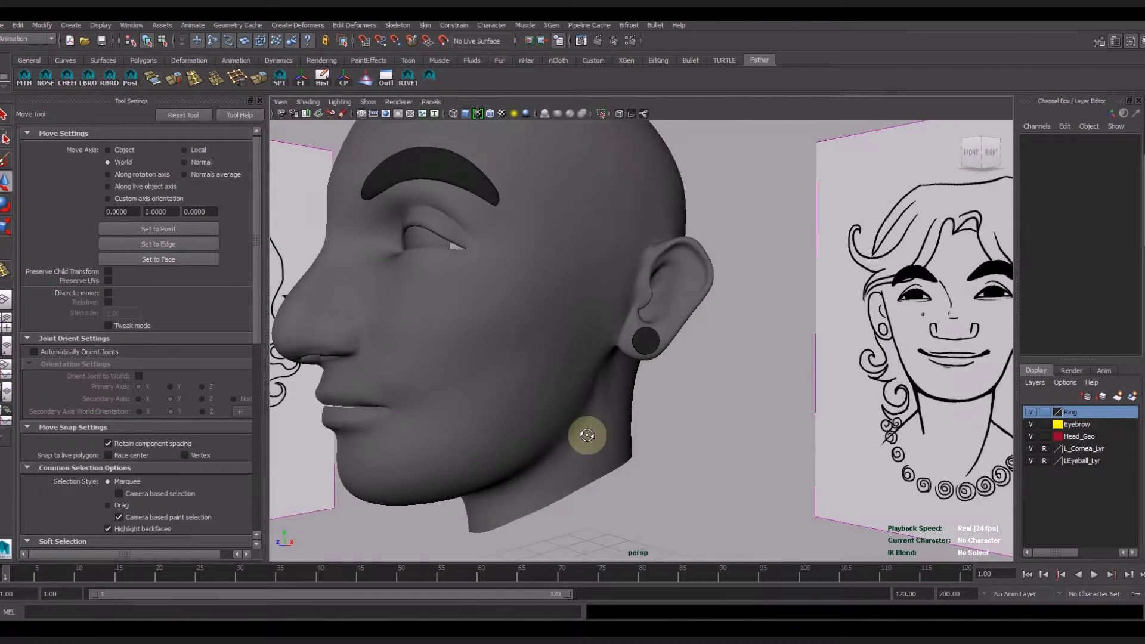
key("bracketleft")
Frame a close-up of the face and switch the head mesh to vertex mode.
key("bracketright")
key("bracketright")
key("bracketright")
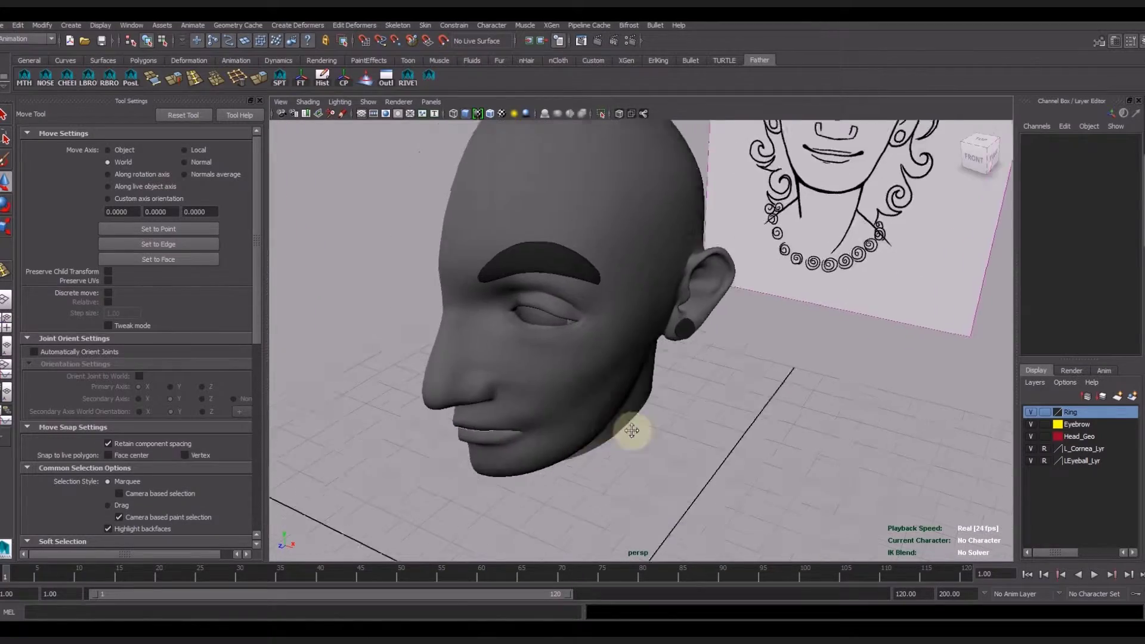
key("bracketright")
left_click(537, 417)
middle_click_drag(536, 417, 657, 358, "alt")
right_click(681, 366)
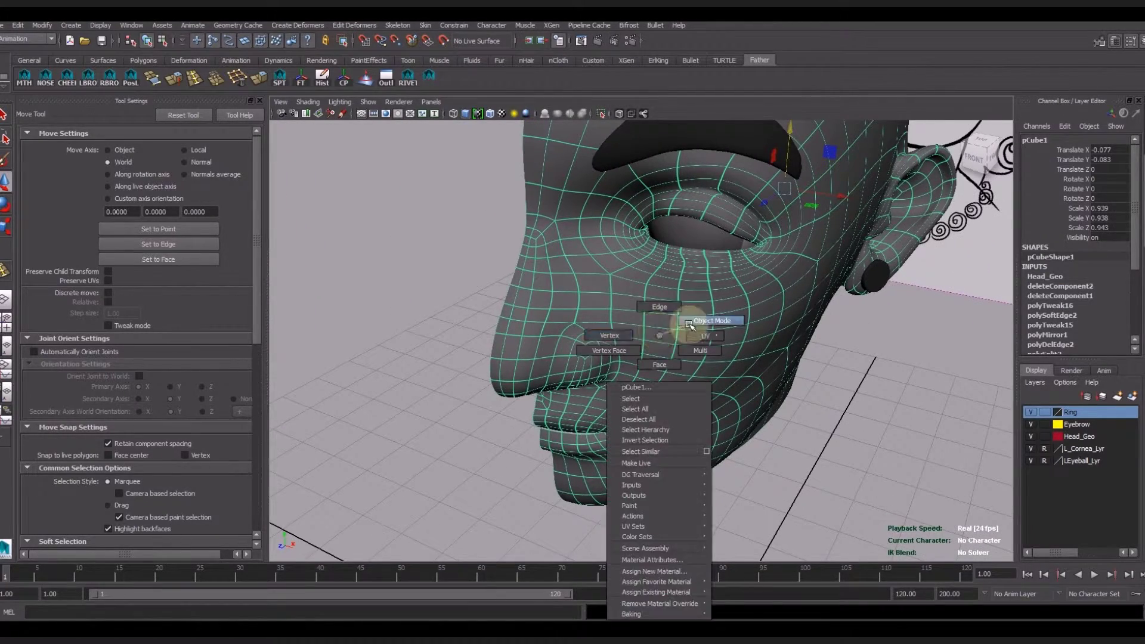
scroll(678, 340, "up", 2)
scroll(657, 373, "up", 3)
scroll(662, 387, "up", 3)
scroll(662, 387, "up", 2)
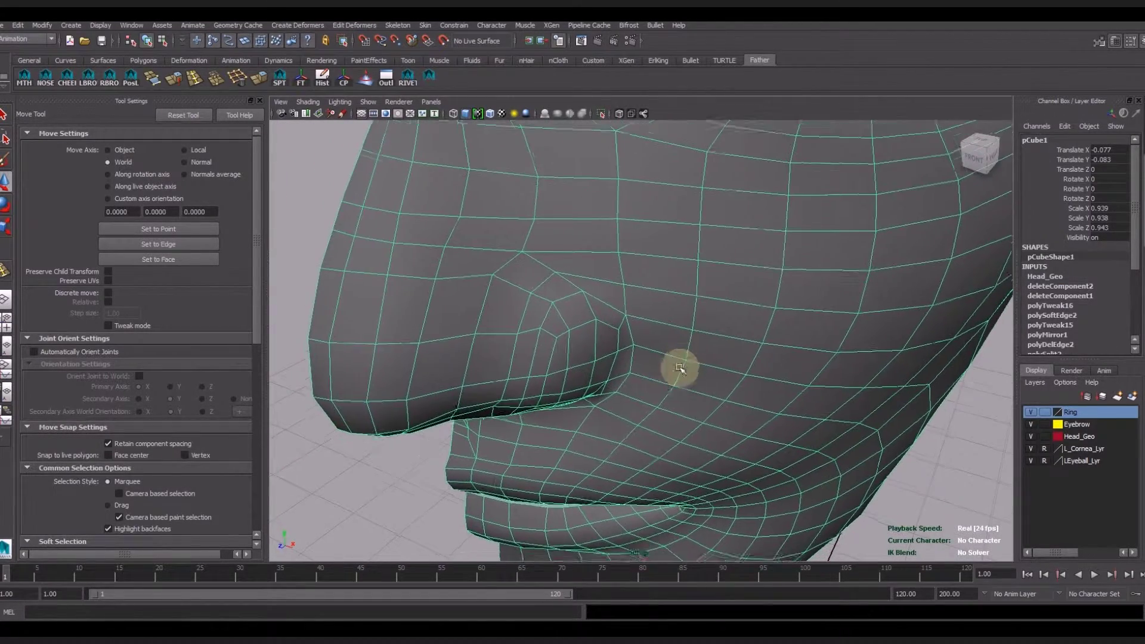
scroll(677, 366, "up", 3)
scroll(660, 335, "up", 1)
key("F9")
Pull a vertex beside the nose upward, then leave vertex mode.
left_click(617, 303)
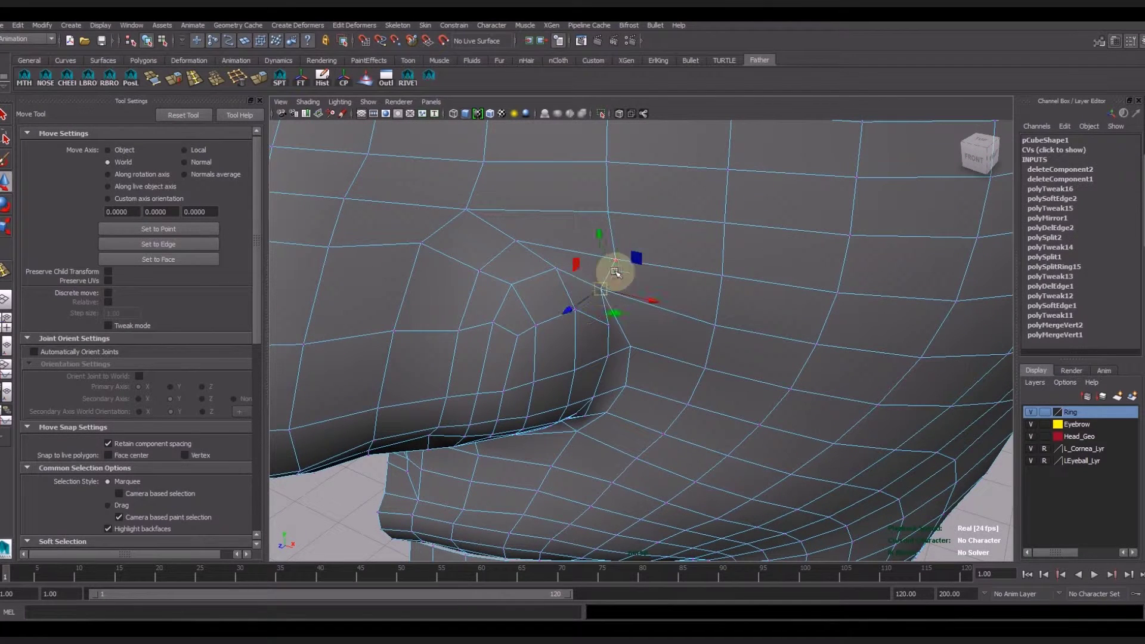
key("f")
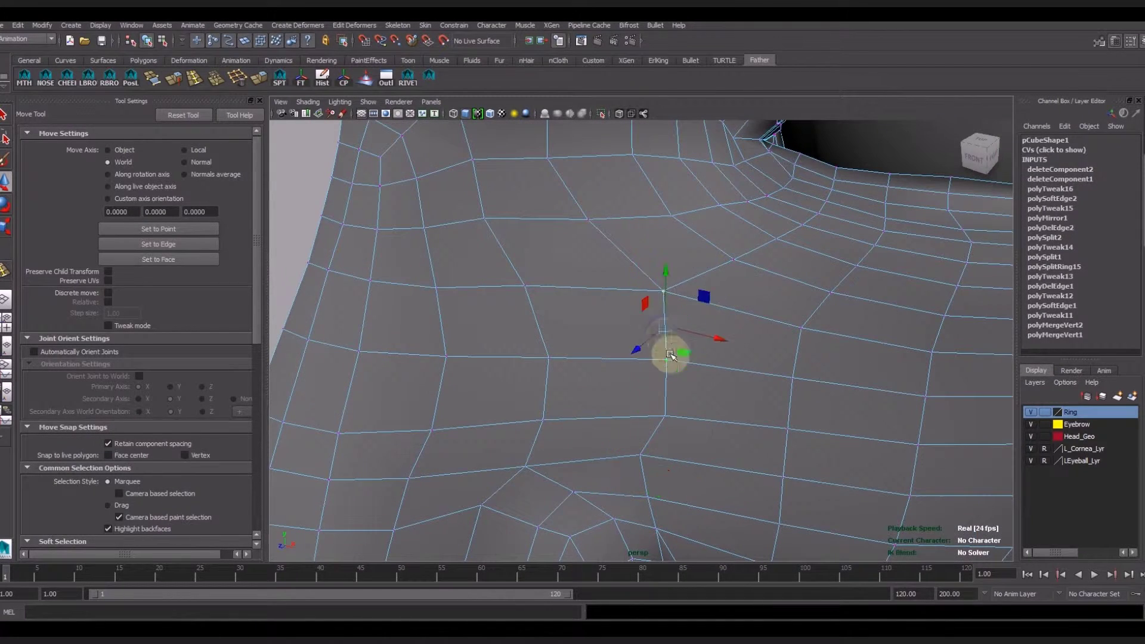
mouse_move(631, 416)
left_mouse_down("alt")
mouse_move(696, 422)
mouse_move(672, 435)
mouse_move(489, 350)
left_mouse_up("alt")
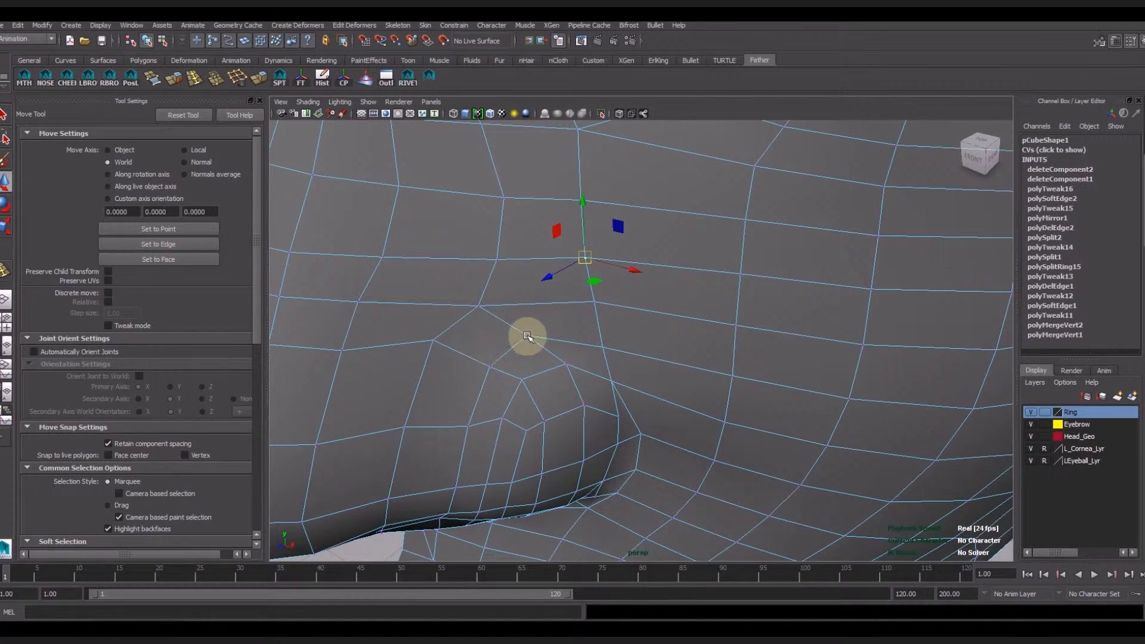
left_click(489, 302)
left_click_drag(512, 268, 514, 217)
key("F8")
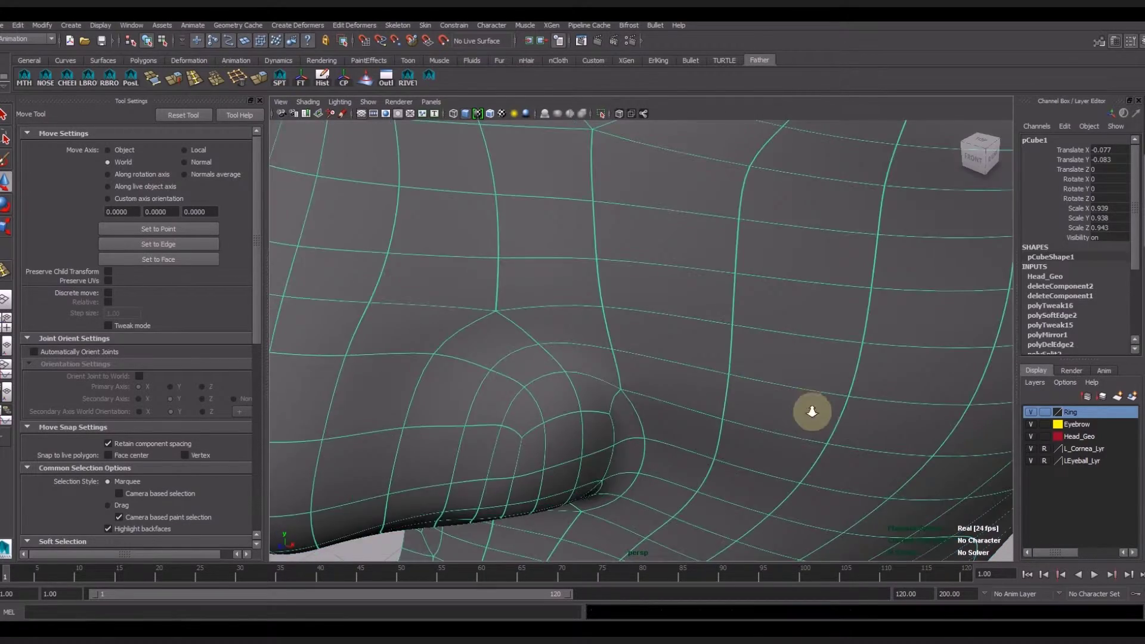
Reframe the whole head and put the head back into vertex mode.
key("3")
scroll(696, 455, "down", 5)
left_click(680, 411)
mouse_move(678, 340)
left_mouse_down("alt")
mouse_move(696, 281)
mouse_move(610, 366)
left_mouse_up("alt")
scroll(764, 464, "up", 5)
right_click_drag(511, 255, 519, 239)
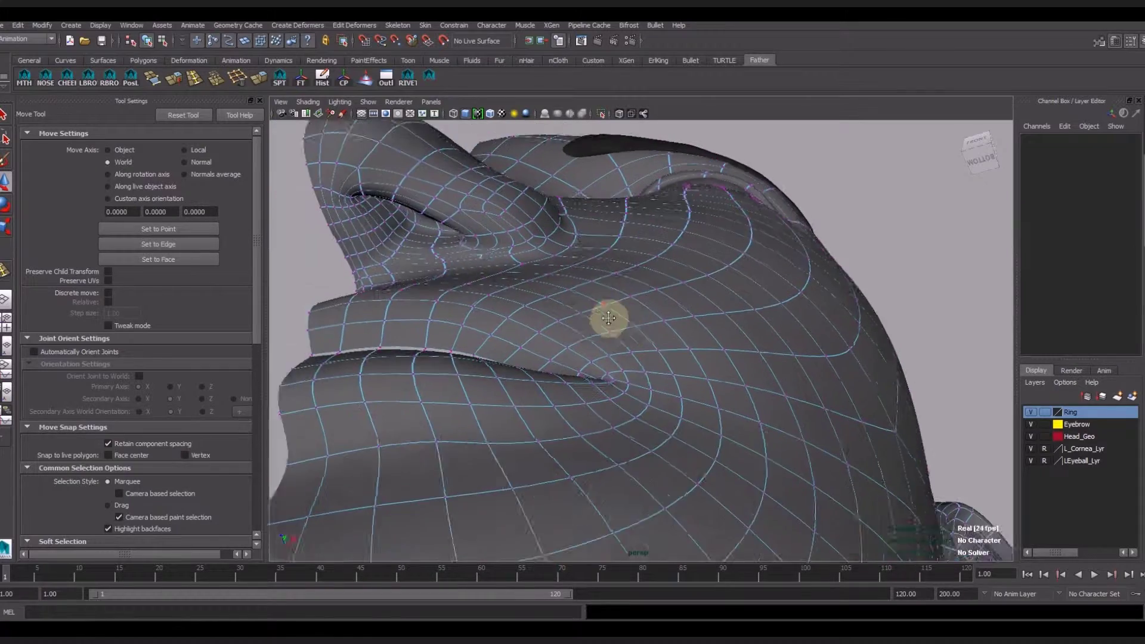
right_click_drag(677, 269, 668, 251)
key("F8")
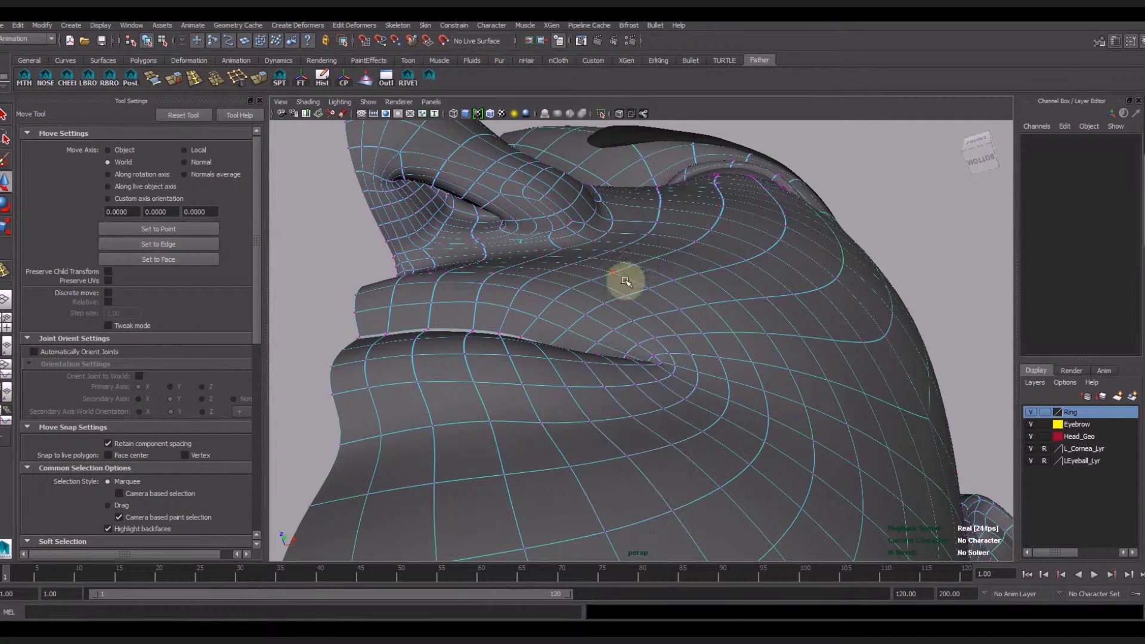
Move a cheek vertex down and right with Soft Select falloff enabled.
left_click(667, 267)
scroll(113, 358, "down", 5)
left_click(108, 337)
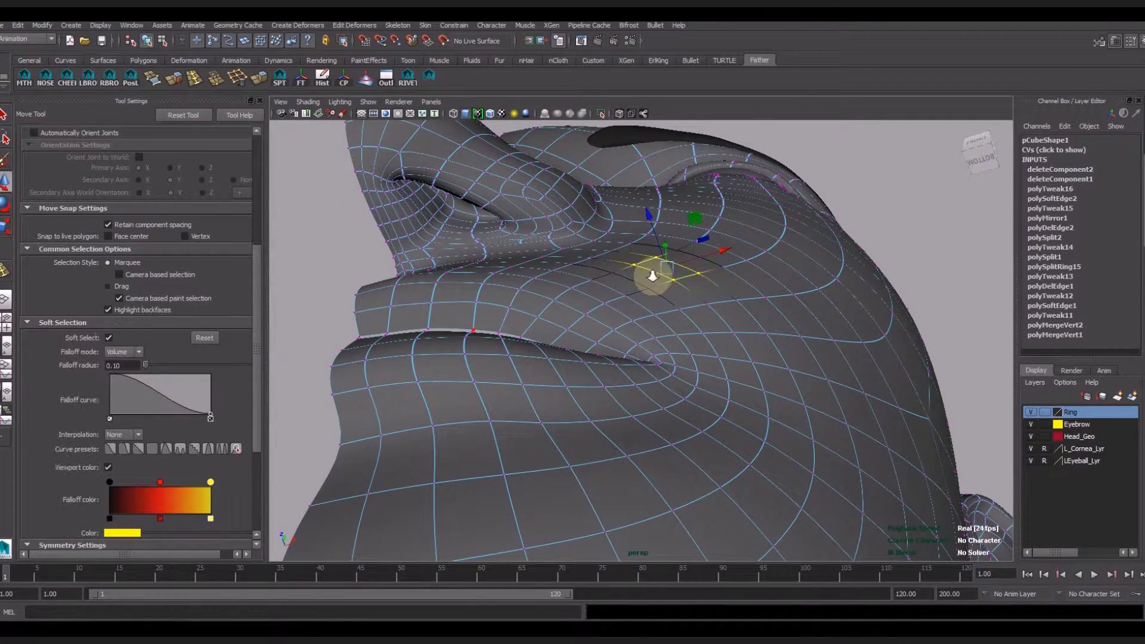
left_click_drag(652, 274, 639, 269, "alt")
left_click_drag(702, 239, 768, 284)
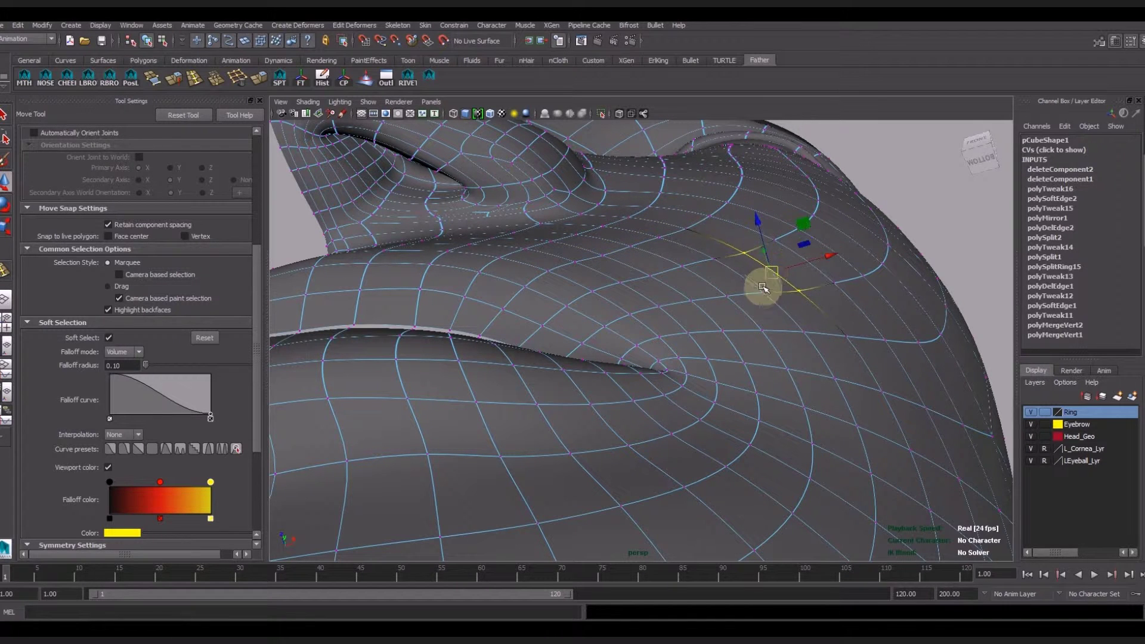
key("F8")
right_click_drag(939, 325, 683, 404, "alt")
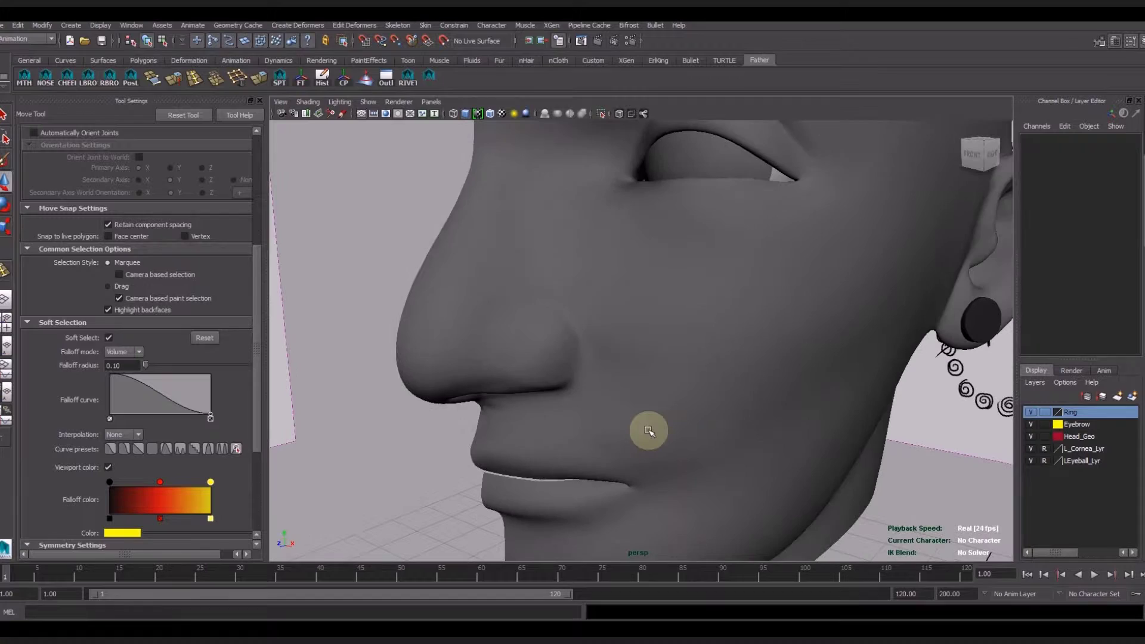
Brush the nose, lip and chin area smooth with Sculpt Geometry, then reframe the head.
left_click(338, 76)
left_click_drag(631, 397, 683, 326, "alt")
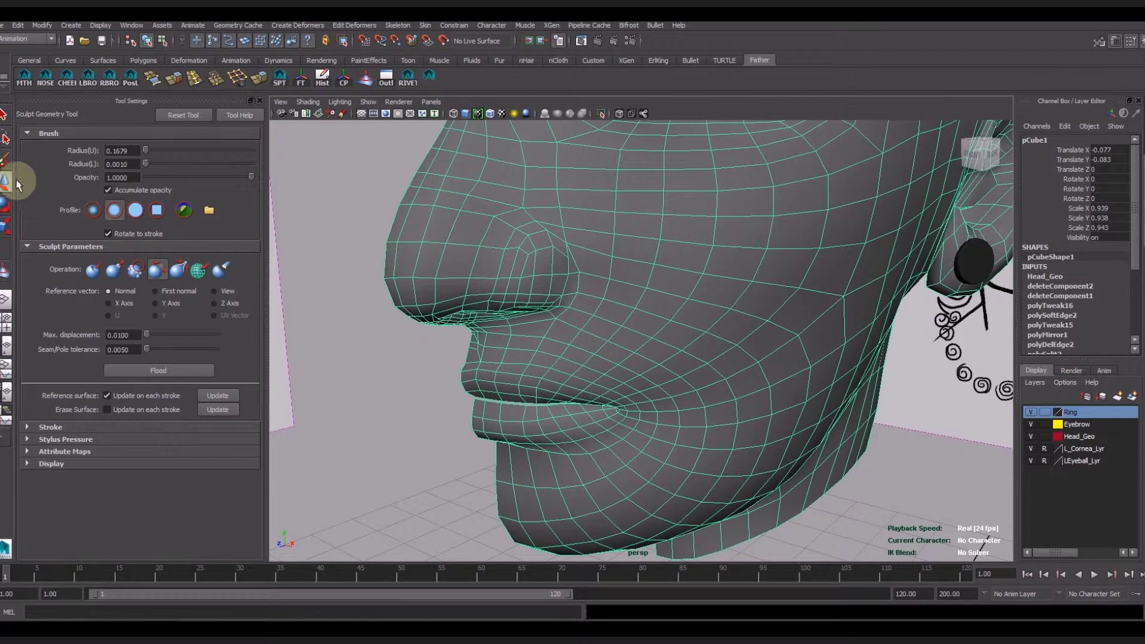
key("w")
key("f")
mouse_move(698, 422)
left_mouse_down("alt")
mouse_move(668, 340)
mouse_move(626, 379)
mouse_move(614, 429)
mouse_move(659, 410)
mouse_move(721, 411)
mouse_move(276, 435)
mouse_move(585, 366)
mouse_move(559, 422)
mouse_move(578, 425)
mouse_move(568, 400)
mouse_move(716, 404)
left_mouse_up("alt")
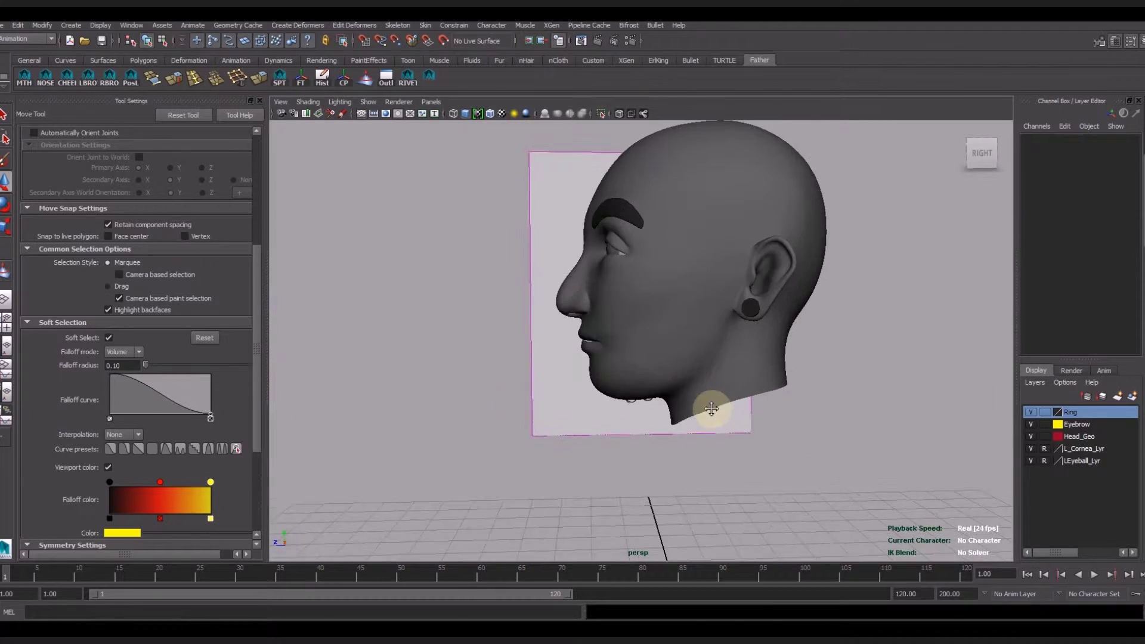
Zoom in on the chin and shift the vertices along its underside.
left_click(716, 404)
scroll(603, 371, "up", 3)
scroll(654, 380, "up", 3)
left_click_drag(654, 380, 678, 370, "alt")
scroll(686, 364, "up", 2)
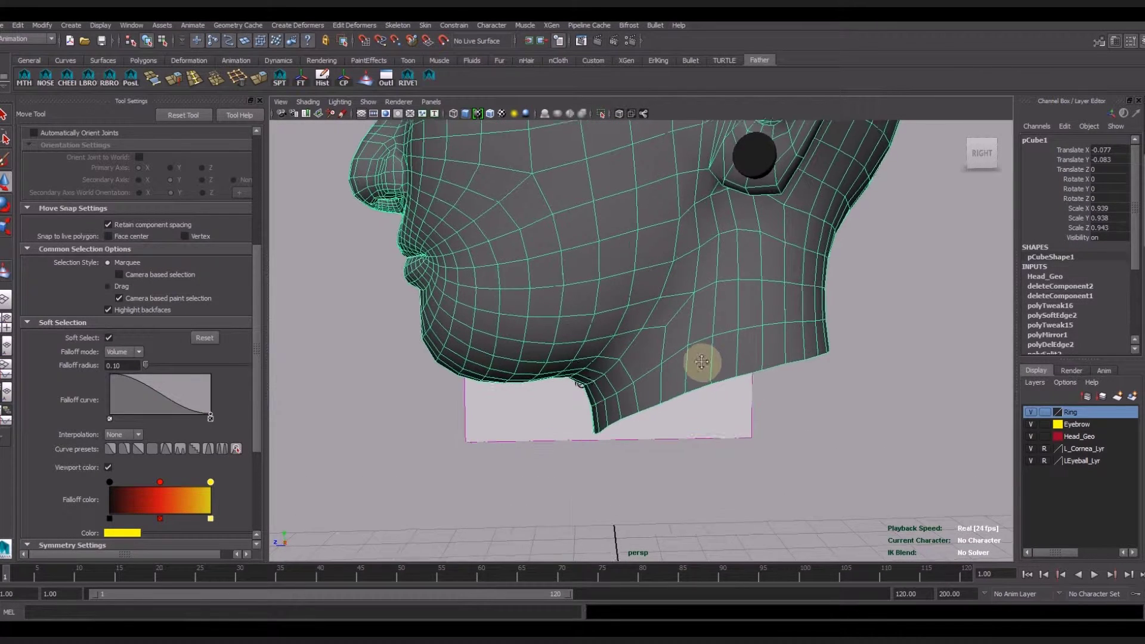
right_click_drag(612, 352, 560, 336)
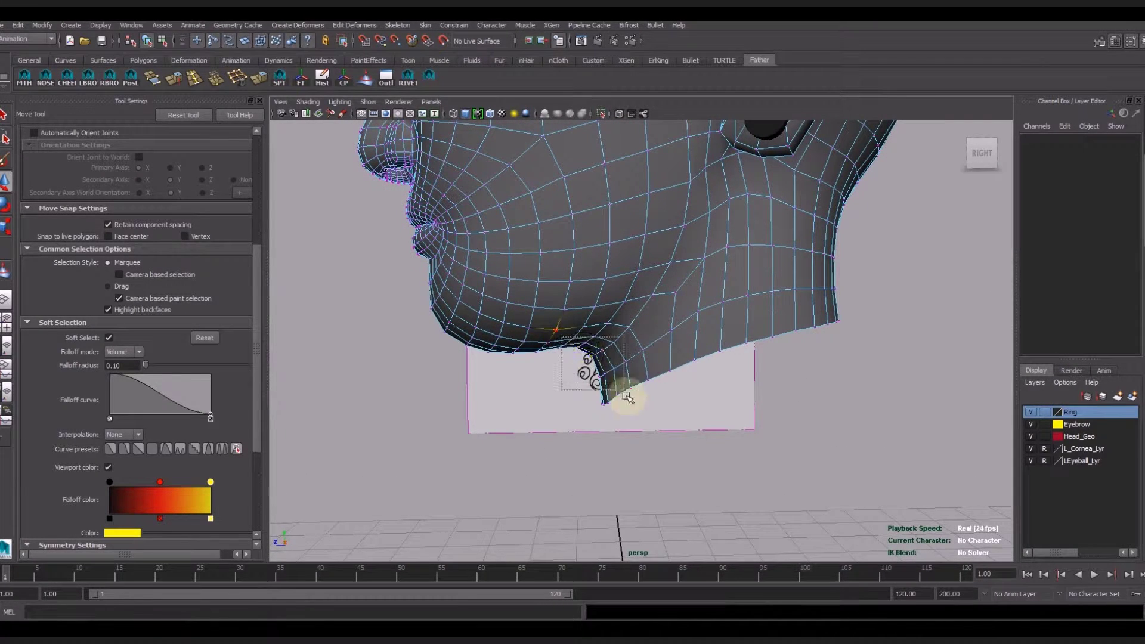
left_click_drag(627, 397, 625, 394)
mouse_move(624, 439)
left_mouse_down("alt")
mouse_move(632, 361)
mouse_move(619, 375)
left_mouse_up("alt")
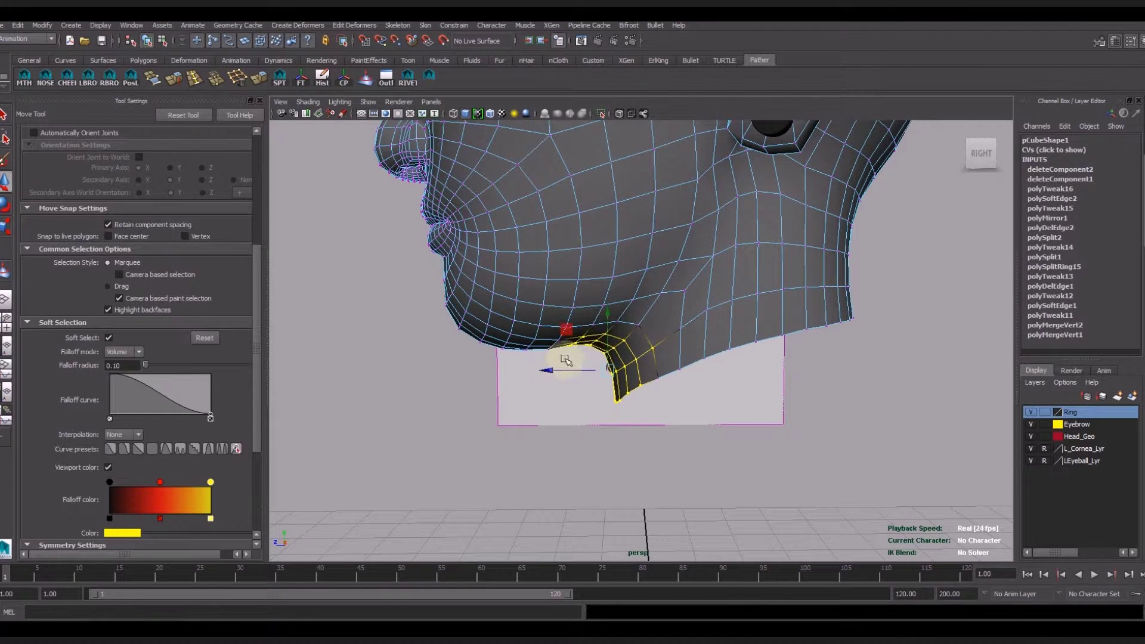
left_click(662, 327)
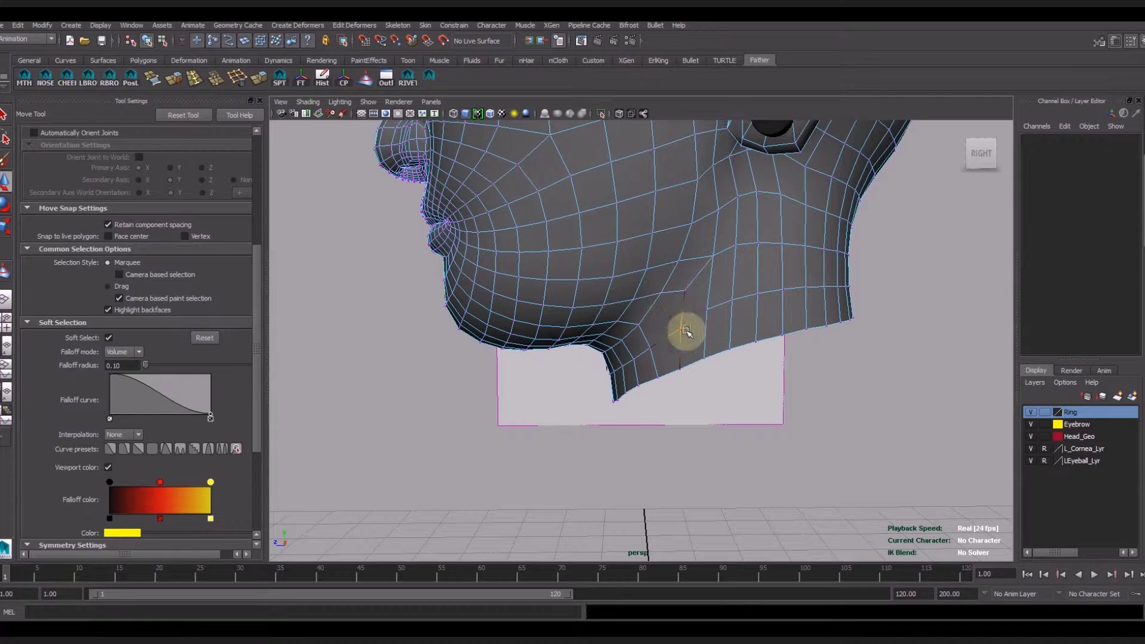
Split the faces under the jaw with two Split Polygon passes.
left_click(280, 79)
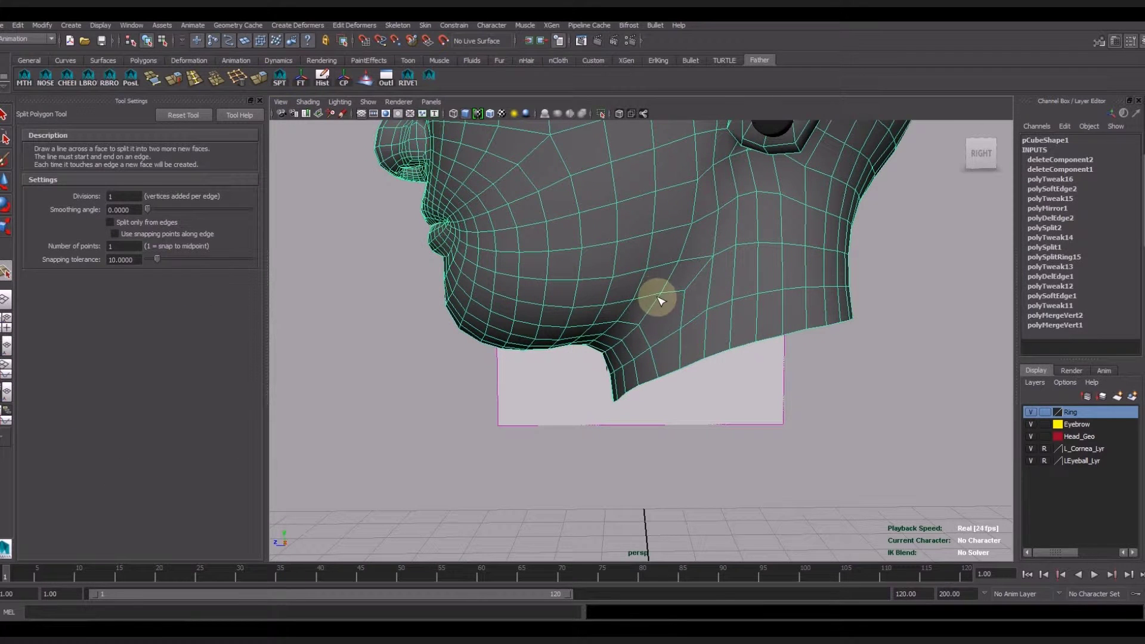
key("Return")
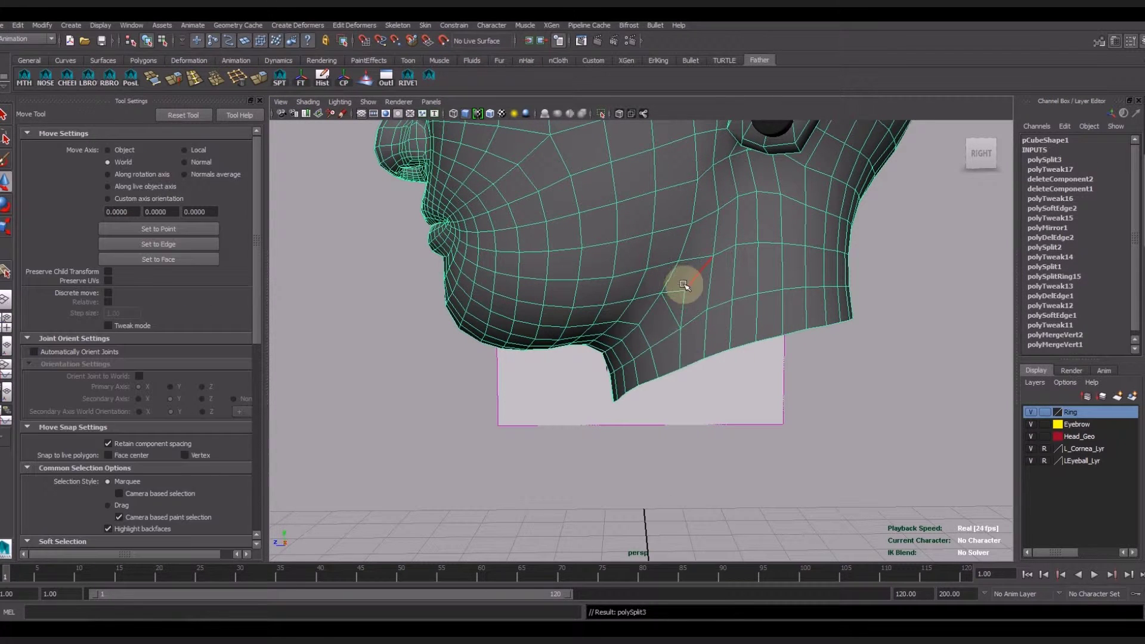
scroll(135, 402, "down", 3)
scroll(107, 313, "down", 3)
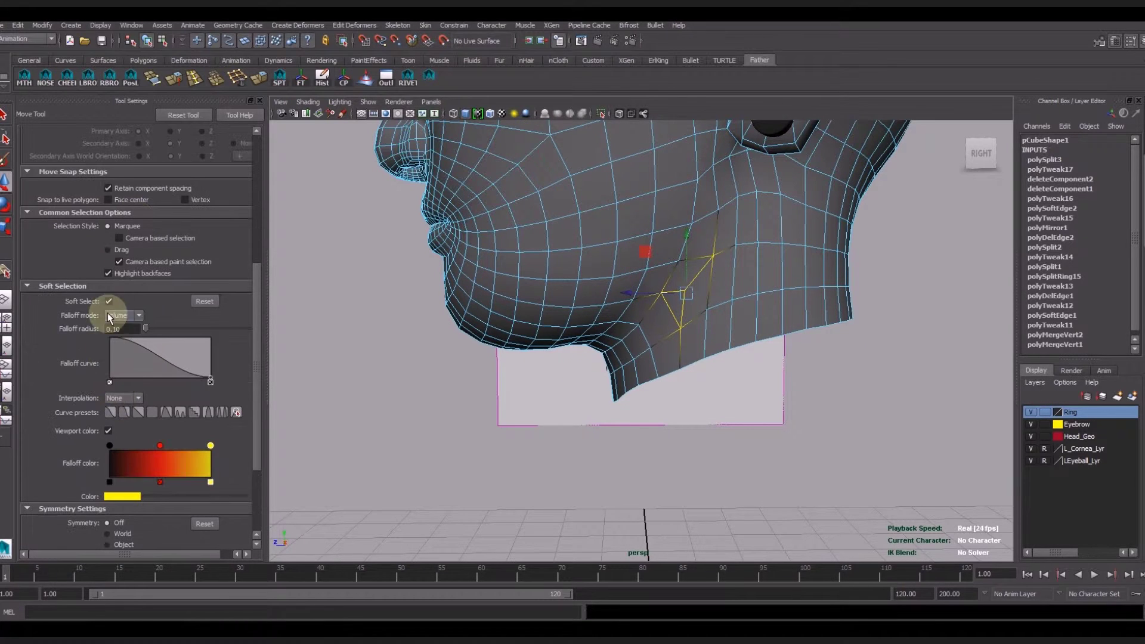
left_click(242, 85)
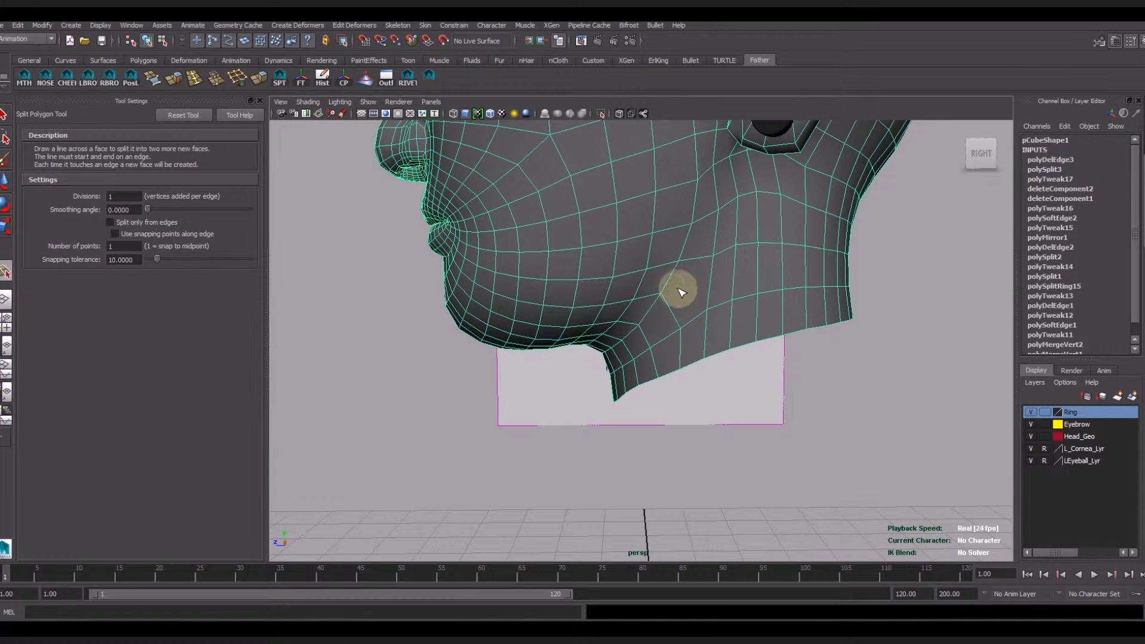
mouse_move(712, 289)
left_mouse_down("alt")
mouse_move(825, 298)
mouse_move(824, 271)
mouse_move(749, 302)
mouse_move(759, 338)
mouse_move(893, 290)
left_mouse_up("alt")
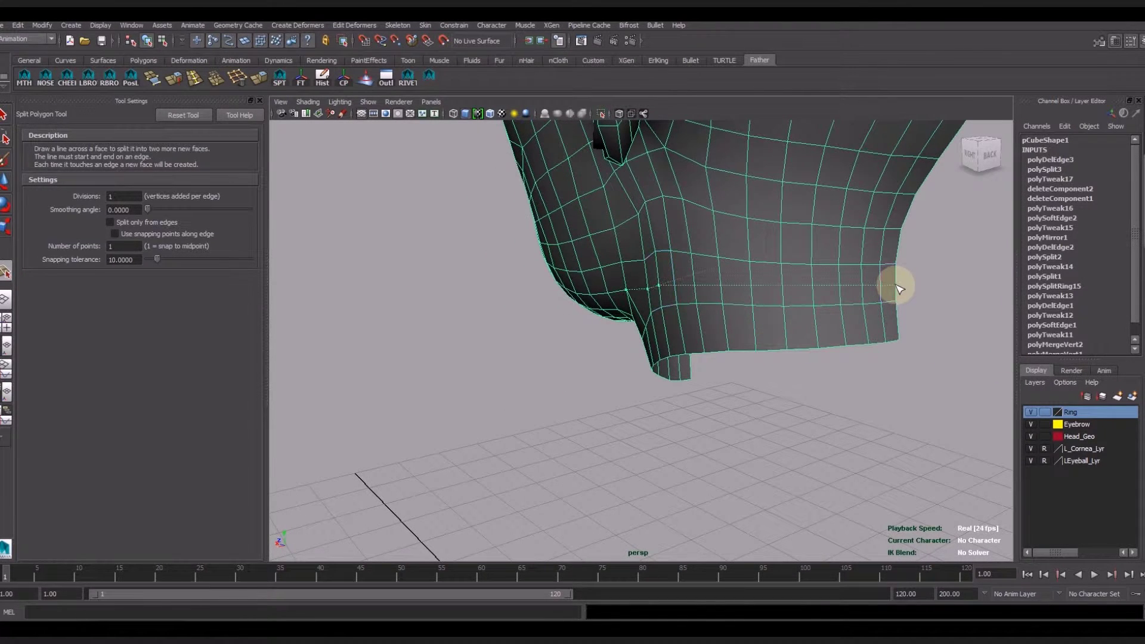
key("w")
Reposition a vertex on the side of the jaw, then zoom out to the whole head.
right_click_drag(895, 281, 895, 250)
mouse_move(865, 274)
left_mouse_down("alt")
mouse_move(792, 363)
mouse_move(530, 282)
left_mouse_up("alt")
left_click(514, 275)
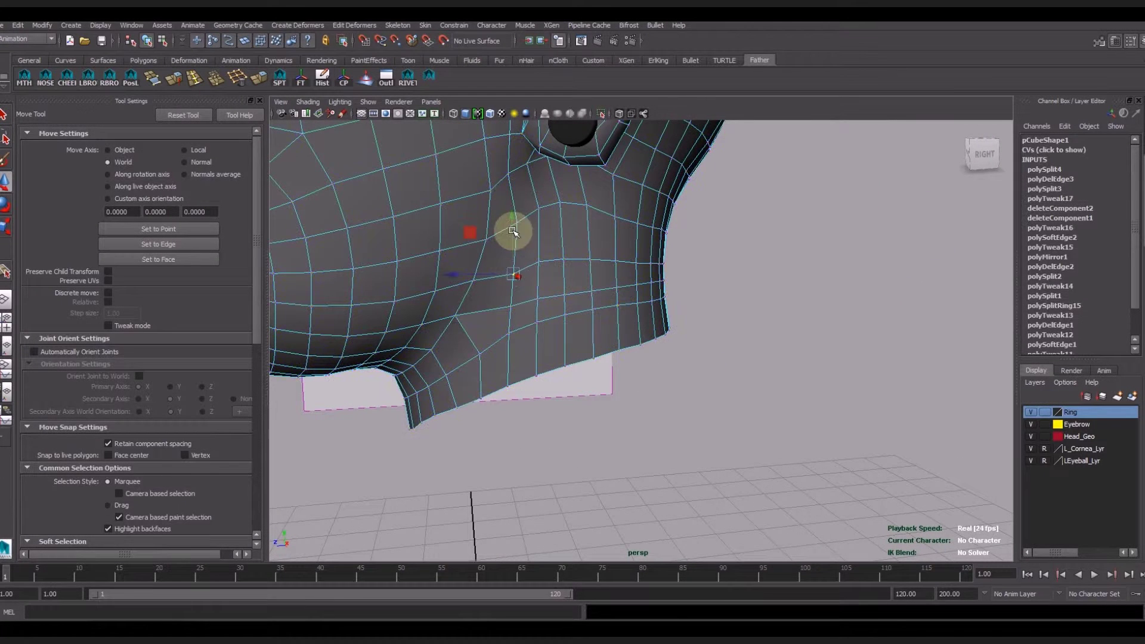
left_click_drag(510, 212, 543, 282)
right_click_drag(639, 275, 656, 262)
scroll(542, 327, "down", 5)
mouse_move(543, 327)
left_mouse_down("alt")
mouse_move(651, 428)
mouse_move(716, 435)
mouse_move(665, 370)
mouse_move(686, 382)
left_mouse_up("alt")
Put the head in vertex mode and orbit to a front view beside the reference.
left_click(605, 307)
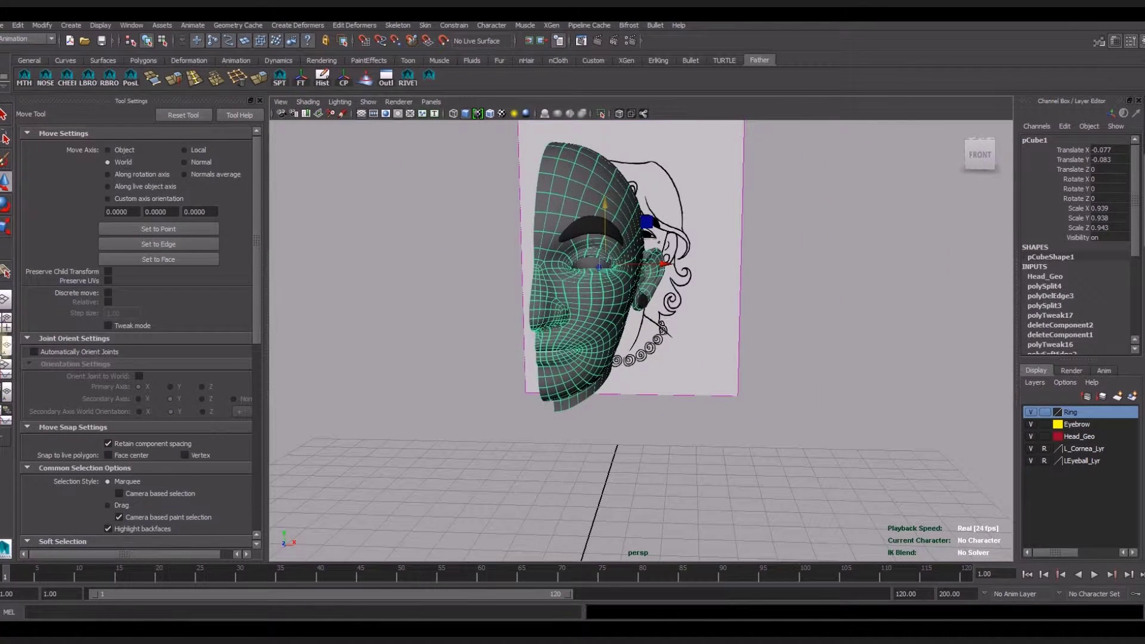
key("space")
right_click_drag(479, 232, 459, 227)
key("space")
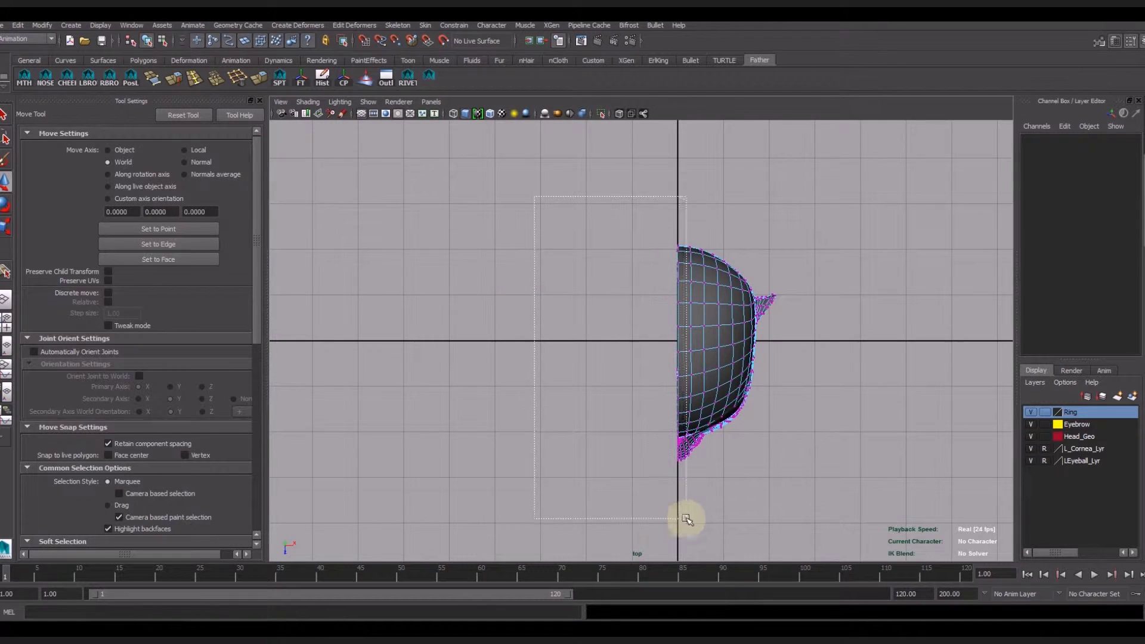
middle_click_drag(721, 347, 768, 359, "alt")
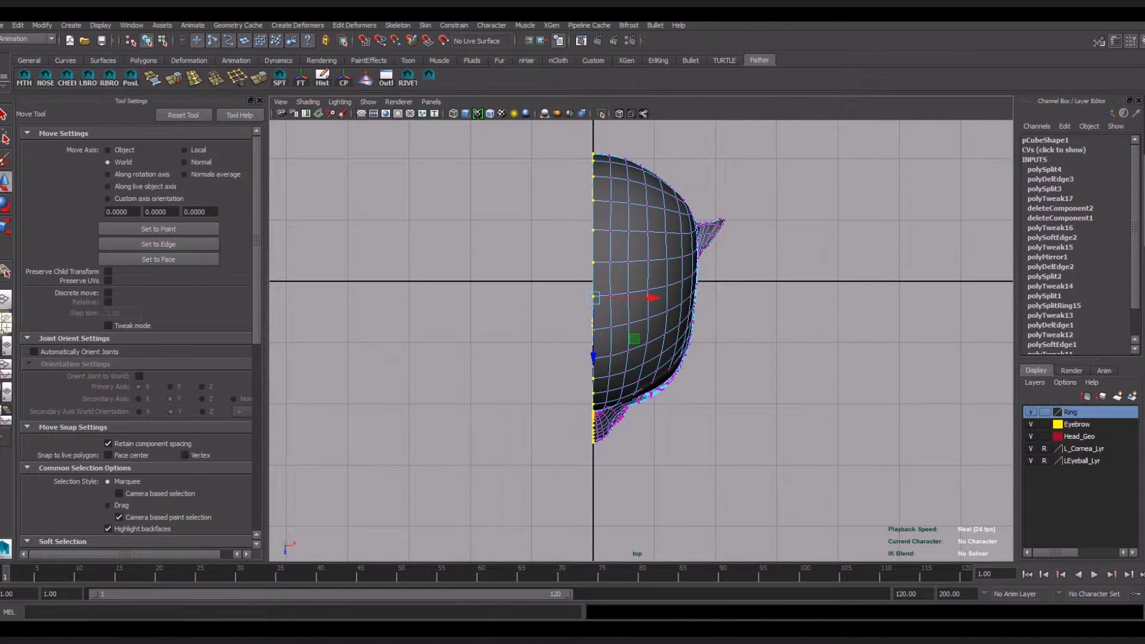
key("space")
key("space")
left_click_drag(506, 294, 519, 307, "alt")
right_click_drag(519, 307, 519, 307, "alt")
mouse_move(518, 307)
left_mouse_down("alt")
mouse_move(517, 276)
mouse_move(613, 237)
mouse_move(555, 233)
left_mouse_up("alt")
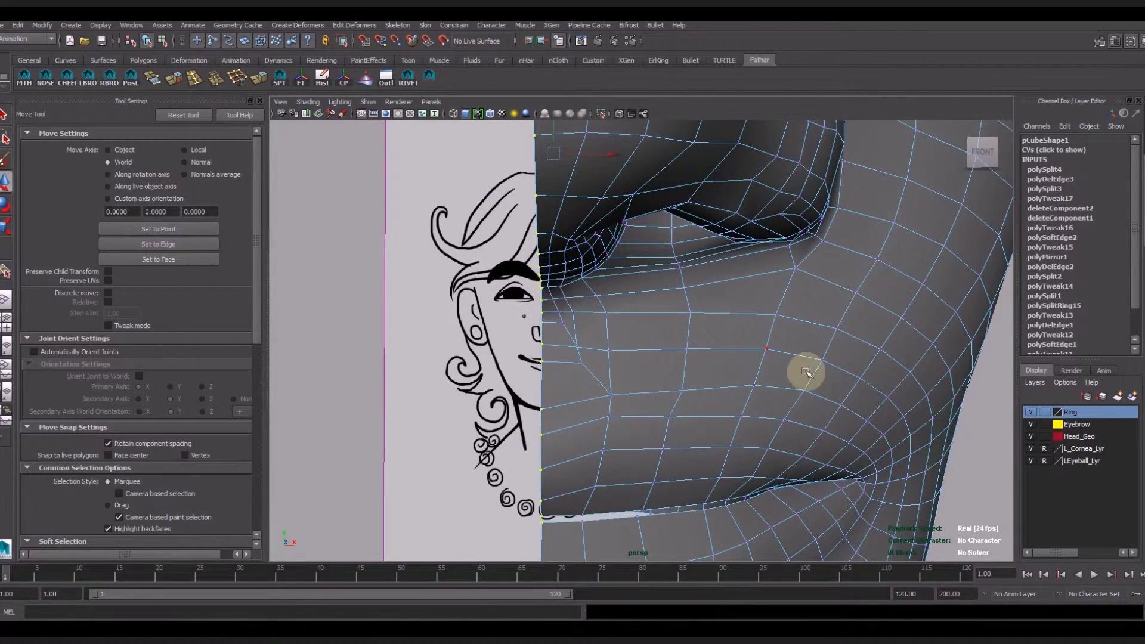
right_click_drag(806, 372, 723, 417, "alt")
left_click_drag(723, 417, 757, 328, "alt")
right_click_drag(757, 327, 765, 399, "alt")
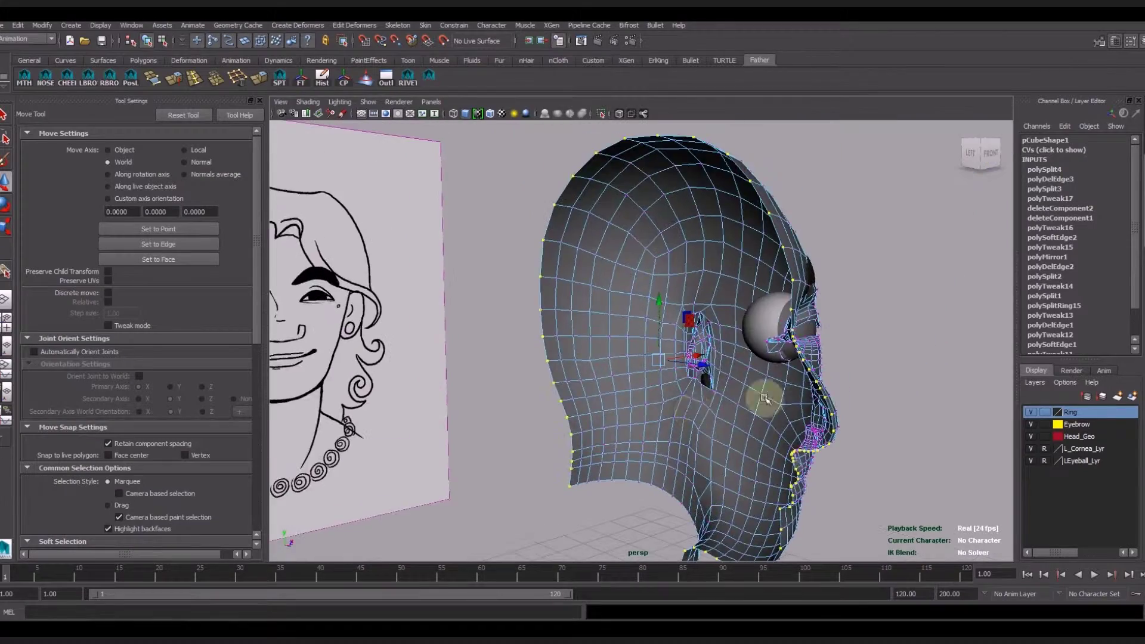
left_click_drag(765, 399, 677, 396, "alt")
Scale and move the centre-line vertices onto the symmetry axis in top view, then open the Polygons Mesh menu.
right_click_drag(677, 243, 626, 235)
key("ctrl+z")
left_click(629, 238)
key("space")
key("space")
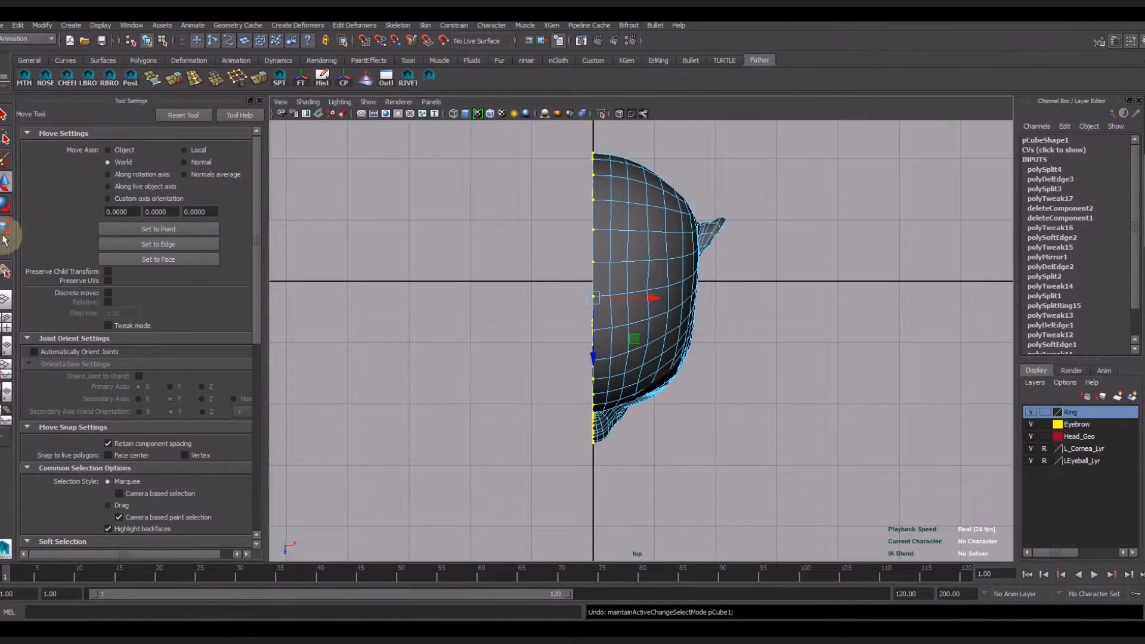
left_click(4, 233)
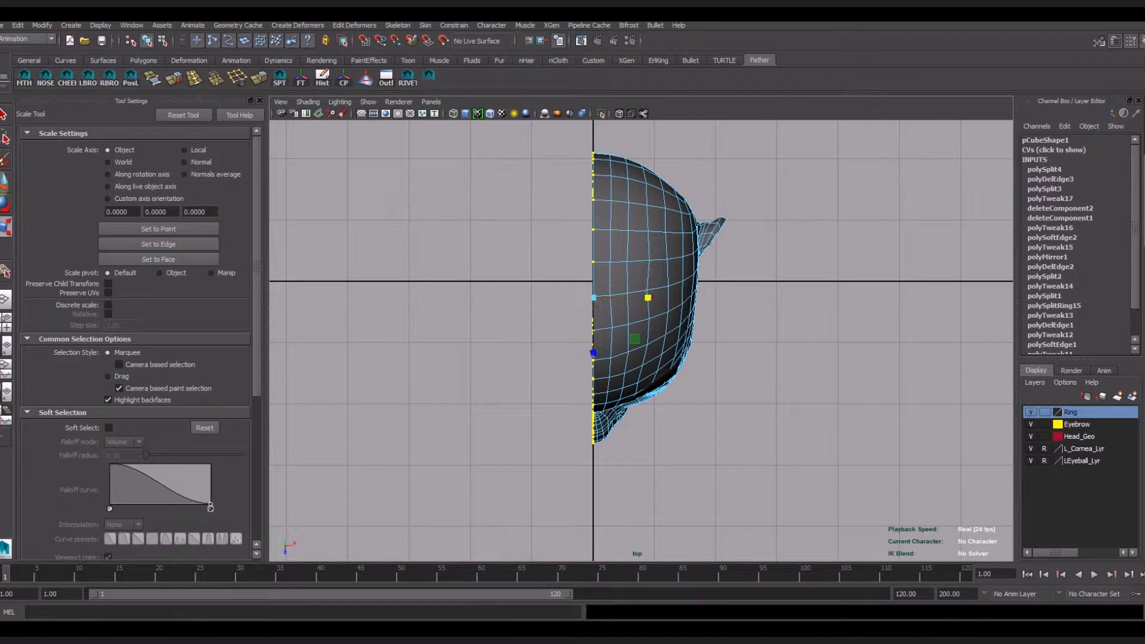
key("w")
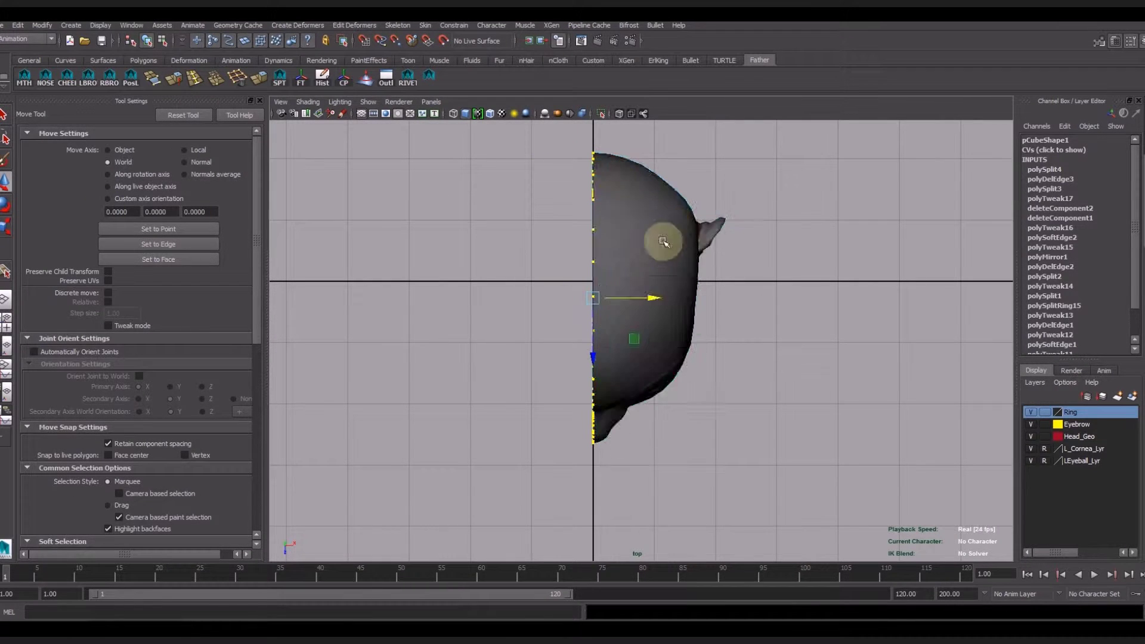
key("F8")
left_click(27, 39)
left_click(211, 27)
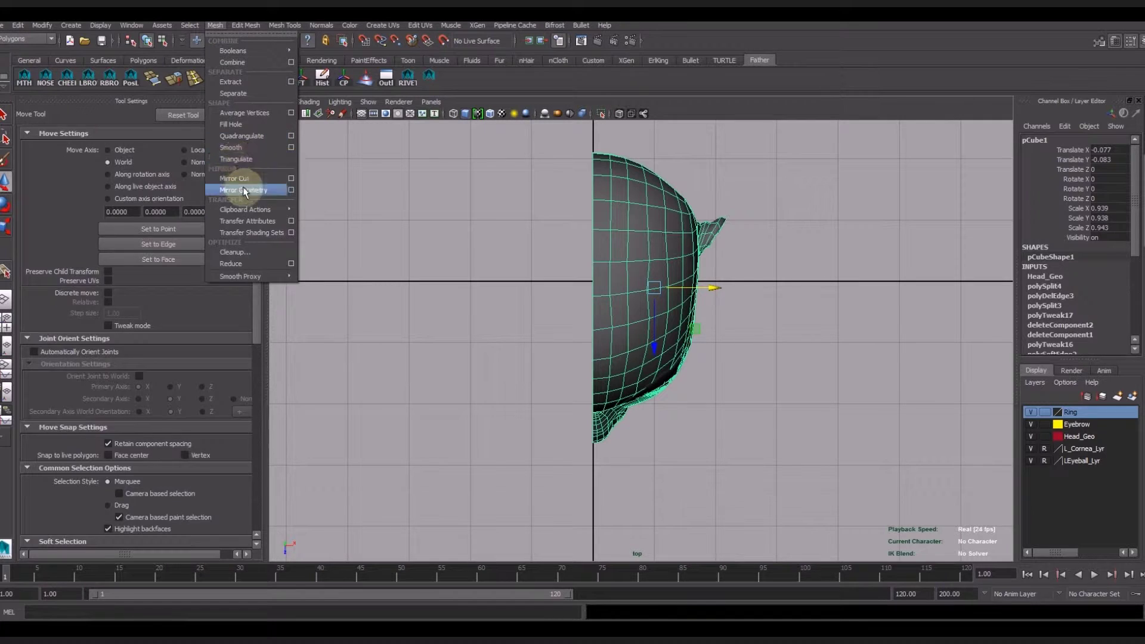
Mirror Geometry the half head into a full head and view its side profile.
left_click(239, 189)
scroll(1077, 288, "down", 3)
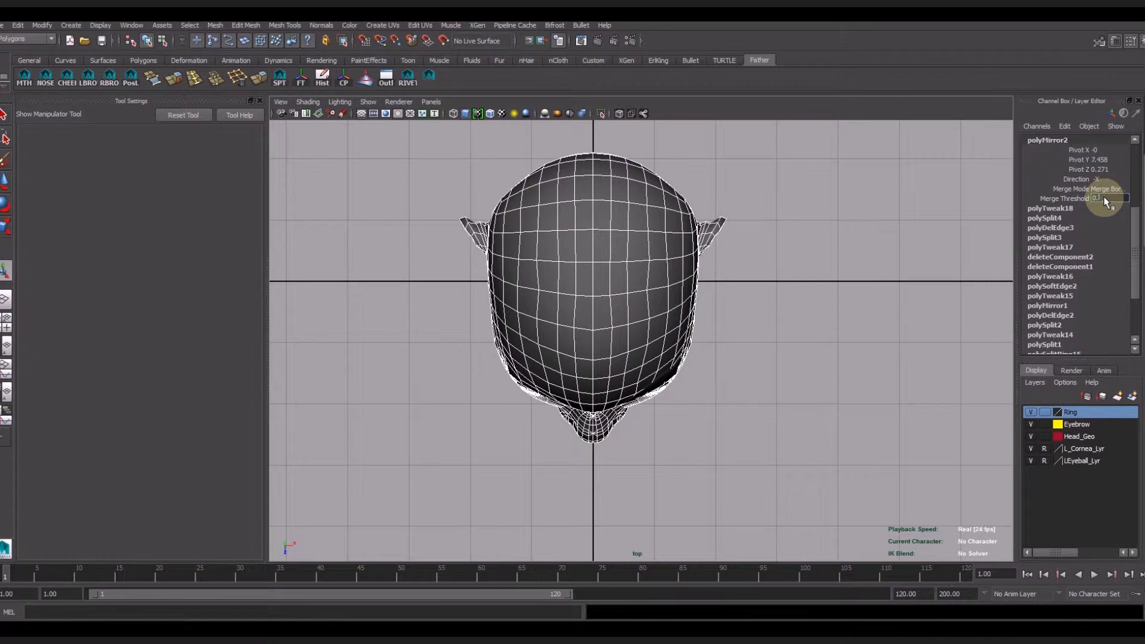
left_click(890, 297)
key("space")
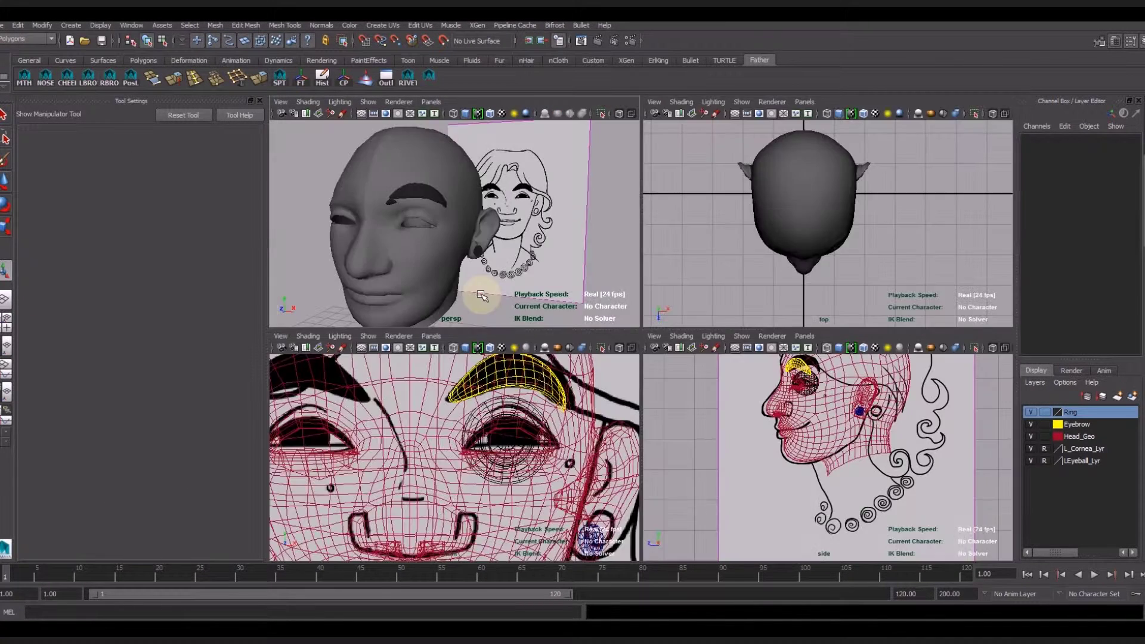
key("space")
left_click(680, 334)
left_click(838, 305)
mouse_move(787, 392)
right_mouse_down("alt")
mouse_move(795, 442)
mouse_move(763, 459)
right_mouse_up("alt")
left_click_drag(763, 459, 650, 455, "alt")
right_click_drag(650, 455, 733, 486, "alt")
mouse_move(734, 486)
left_mouse_down("alt")
mouse_move(549, 453)
mouse_move(685, 453)
mouse_move(650, 409)
mouse_move(587, 274)
left_mouse_up("alt")
Select the head, enable soft-select moving, and enter vertex mode under the chin.
scroll(586, 274, "up", 3)
scroll(728, 340, "up", 3)
left_click(678, 324)
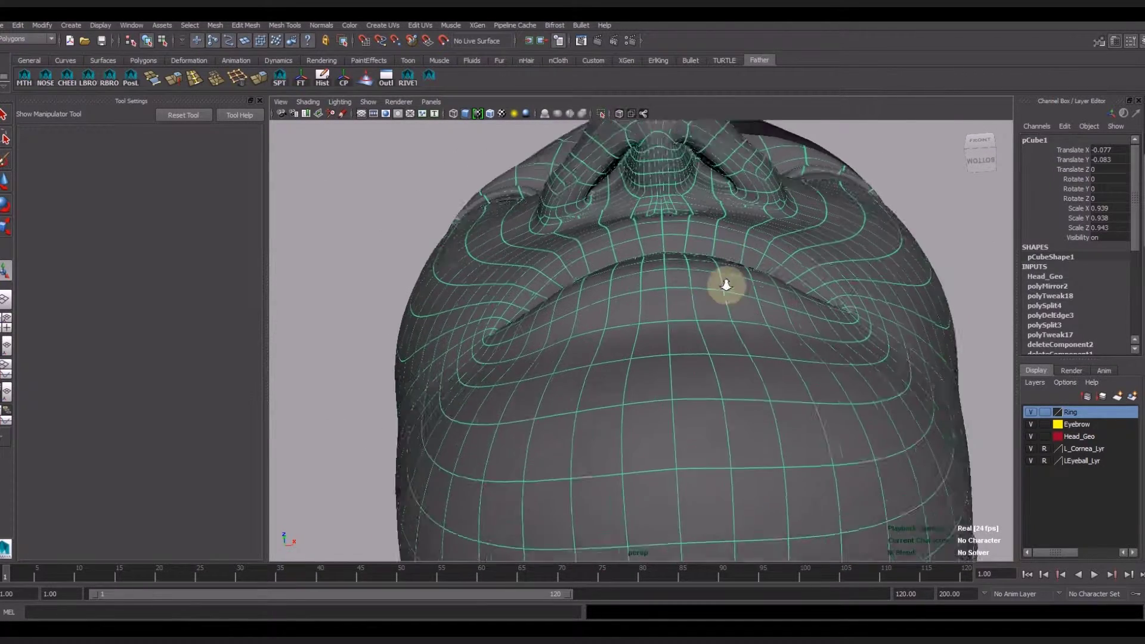
scroll(726, 287, "up", 2)
left_click_drag(697, 287, 695, 286, "alt")
left_click(3, 182)
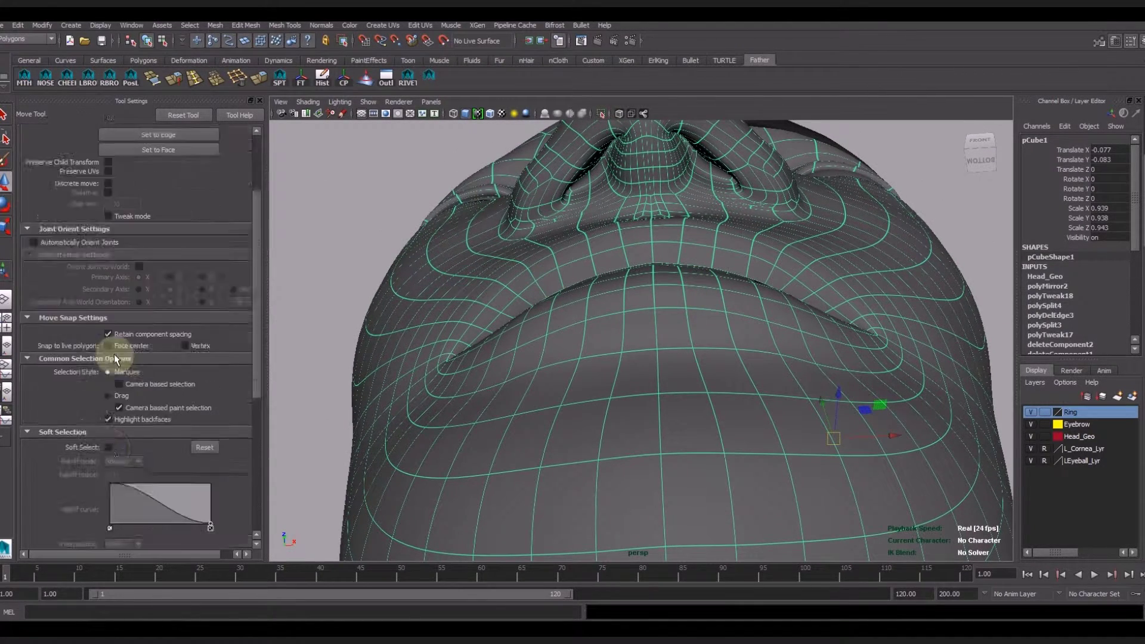
scroll(563, 179, "up", 3)
right_click_drag(665, 230, 666, 190)
Select the centre lower-lip vertex and inspect the chin underside from several angles.
left_click(666, 190)
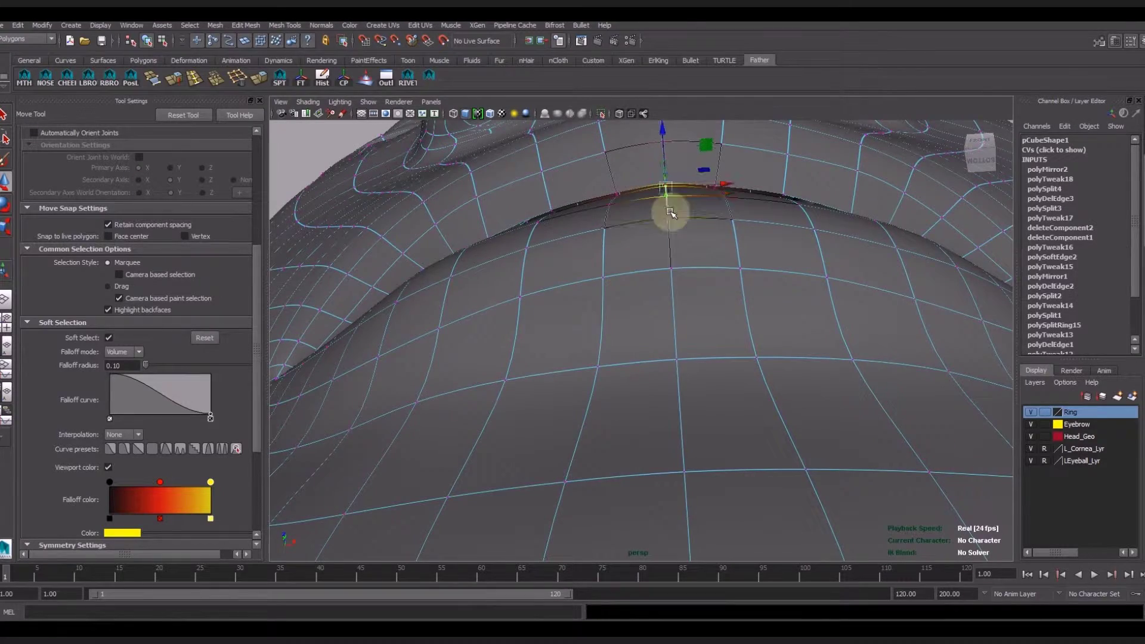
scroll(686, 262, "down", 3)
left_click_drag(681, 393, 742, 440, "alt")
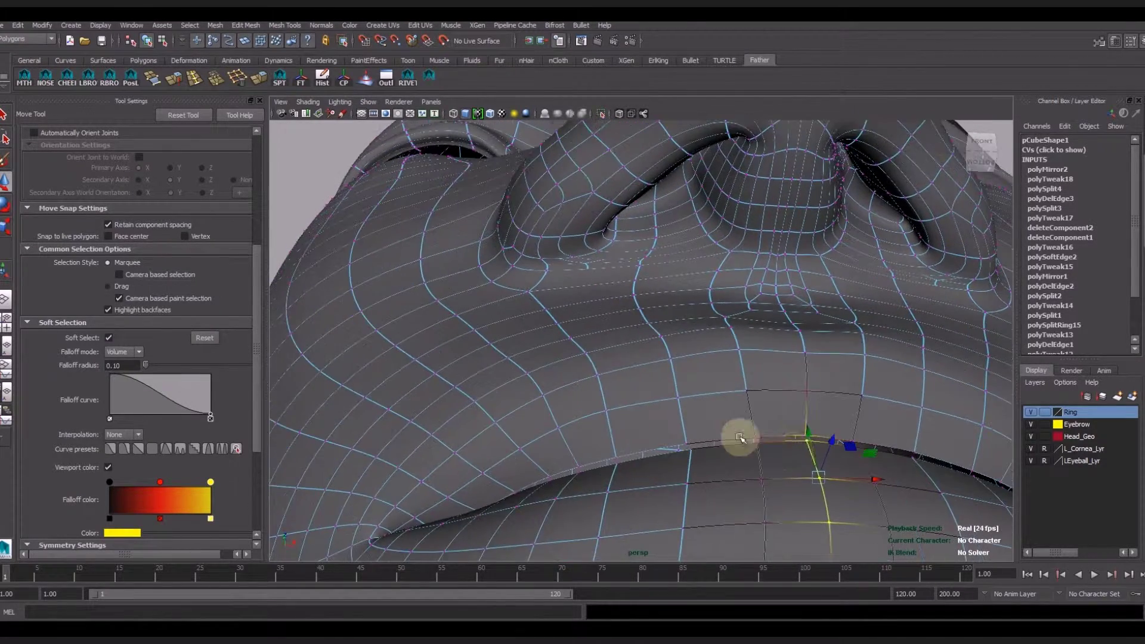
mouse_move(813, 477)
left_mouse_down("alt")
mouse_move(698, 182)
mouse_move(758, 299)
mouse_move(759, 256)
mouse_move(293, 385)
left_mouse_up("alt")
mouse_move(393, 371)
left_mouse_down("alt")
mouse_move(608, 340)
mouse_move(624, 310)
mouse_move(685, 350)
mouse_move(680, 370)
left_mouse_up("alt")
mouse_move(688, 294)
left_mouse_down("alt")
mouse_move(706, 309)
mouse_move(636, 202)
left_mouse_up("alt")
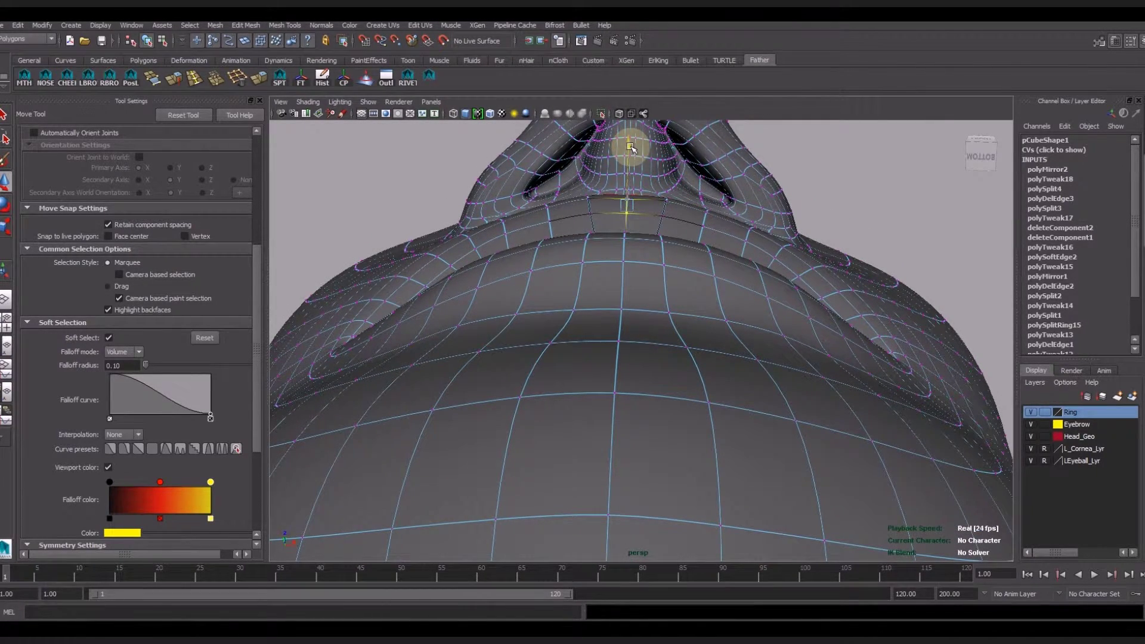
scroll(659, 322, "down", 5)
Clear the selection and reframe the whole symmetrical head from the front.
left_click(747, 391)
mouse_move(747, 392)
left_mouse_down("alt")
mouse_move(660, 365)
mouse_move(675, 447)
mouse_move(686, 422)
mouse_move(762, 481)
mouse_move(661, 420)
left_mouse_up("alt")
scroll(663, 367, "up", 3)
scroll(670, 456, "up", 3)
left_click(670, 455)
left_click(652, 440)
scroll(800, 460, "down", 5)
left_click(800, 460)
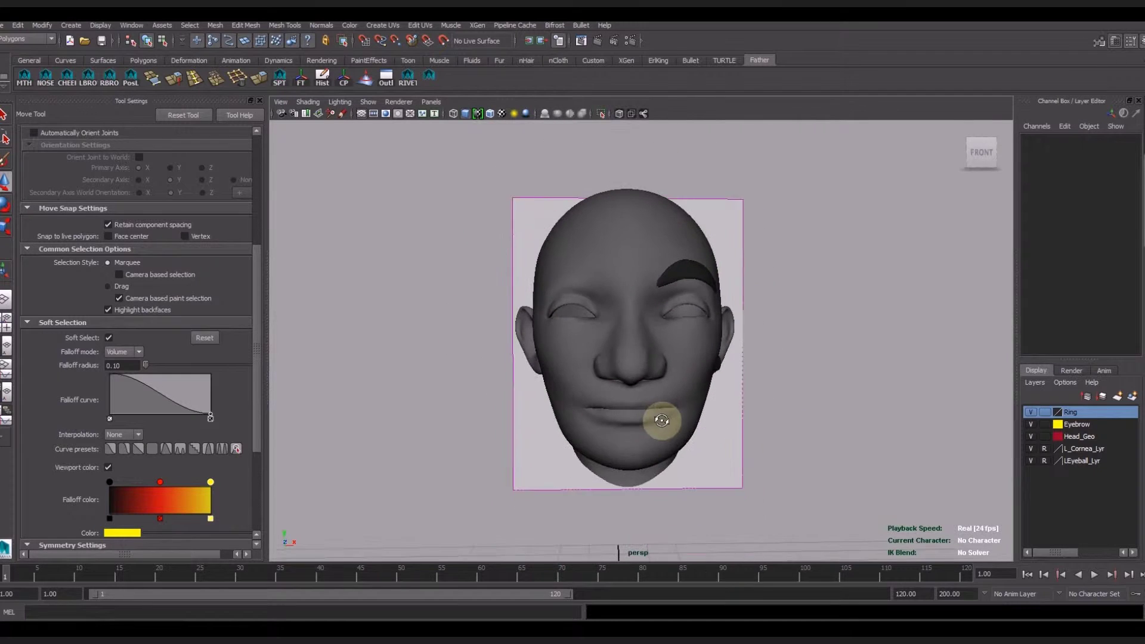
Freeze the earring's transforms and delete its history with the FT shelf button.
left_click_drag(775, 463, 767, 379, "alt")
left_click(766, 369)
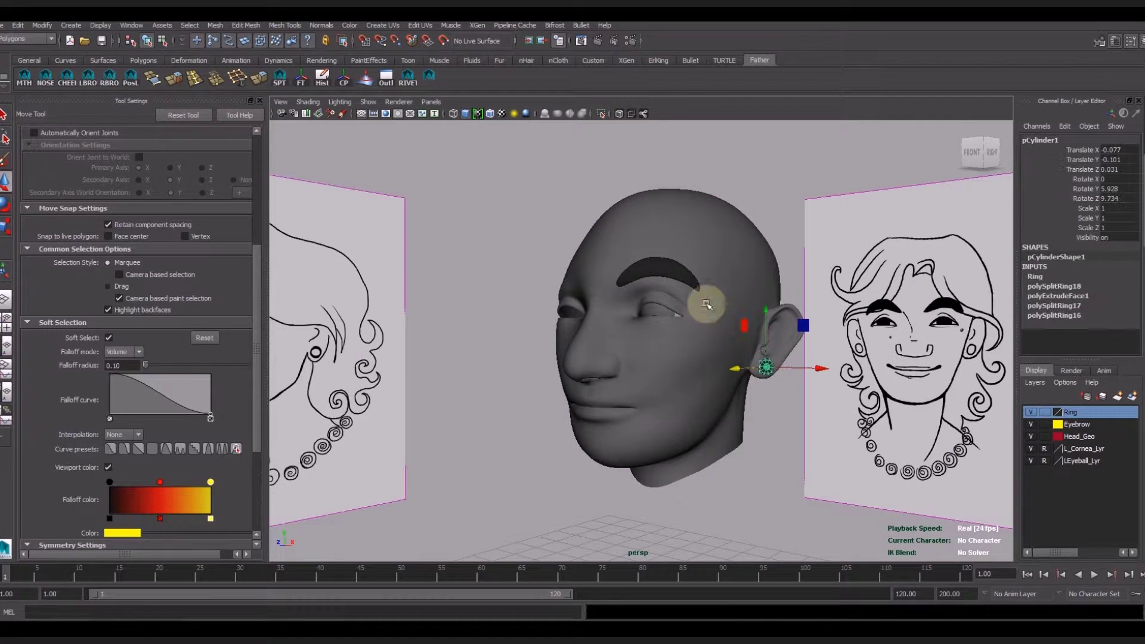
left_click(304, 83)
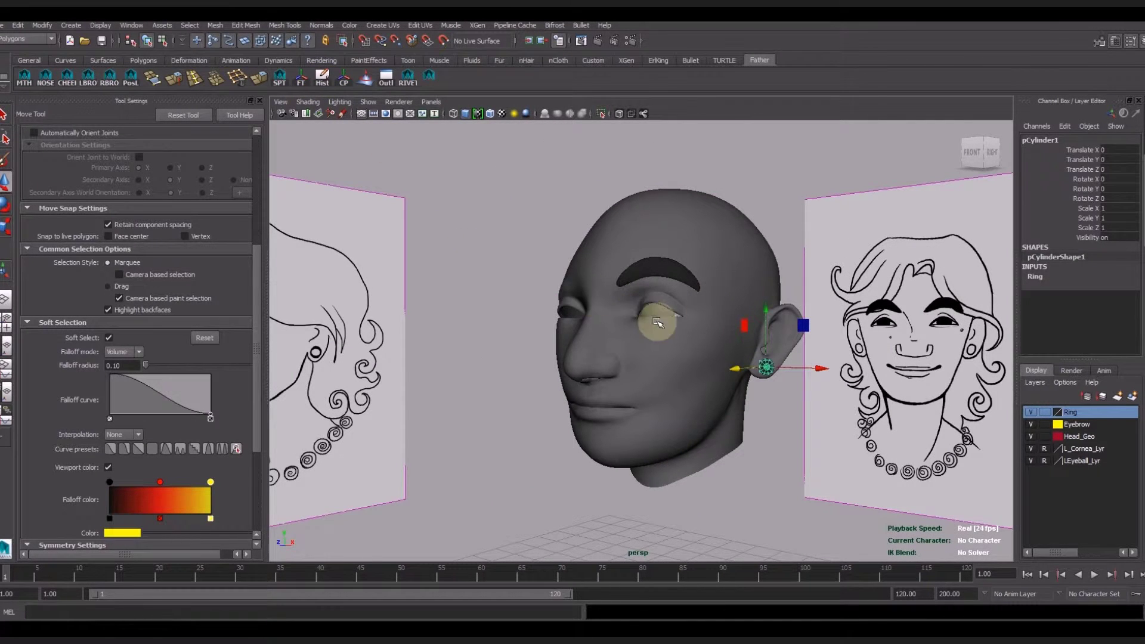
left_click(1115, 209)
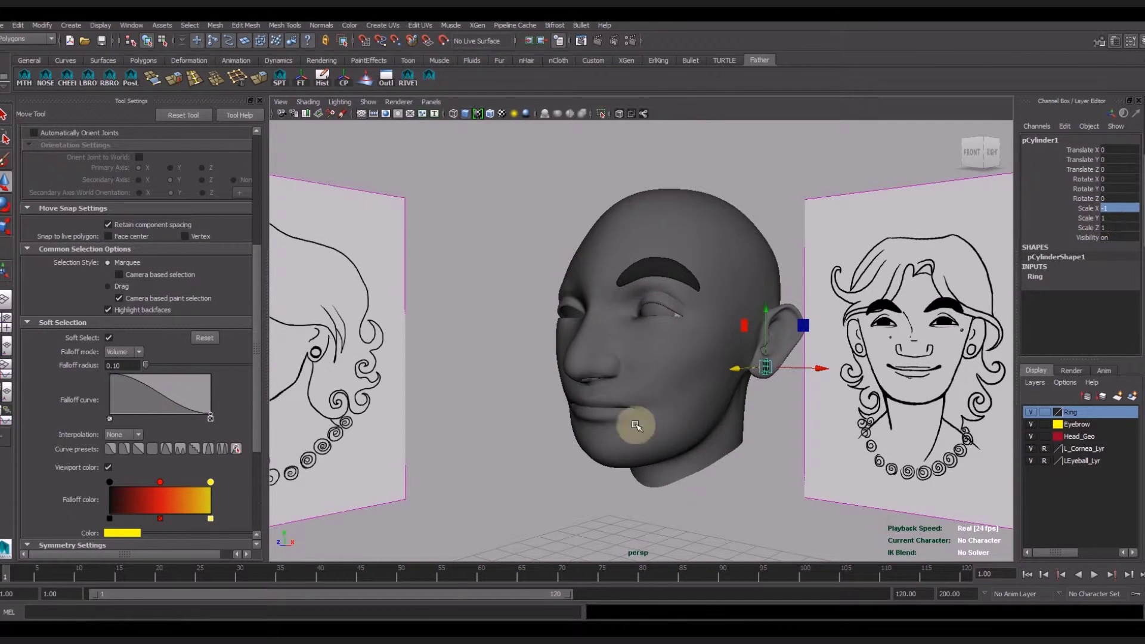
scroll(636, 426, "up", 5)
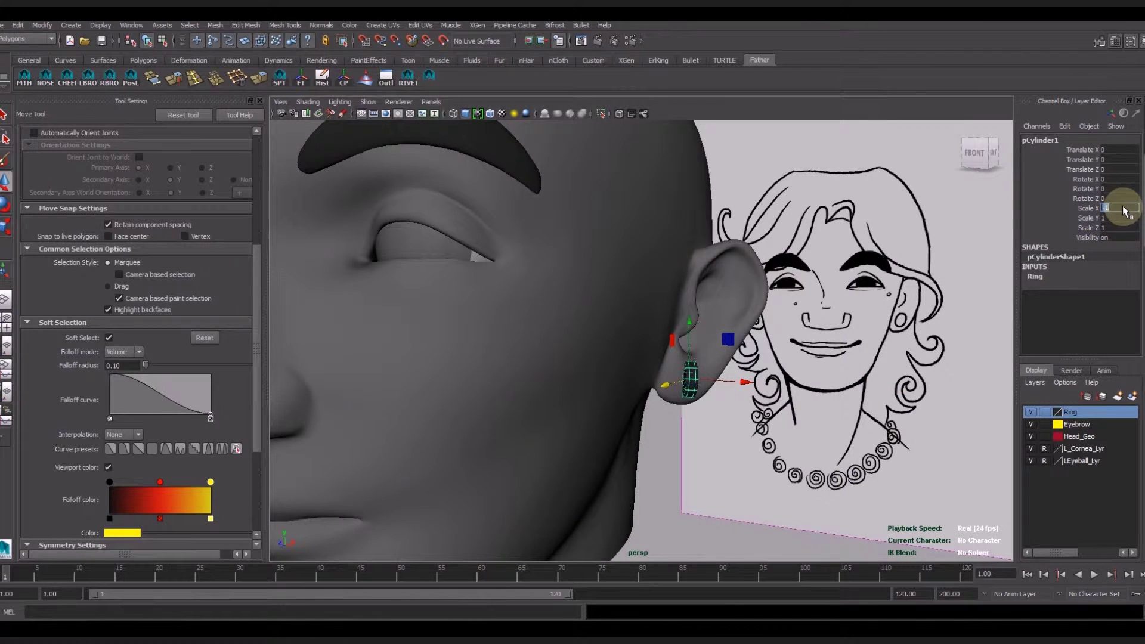
left_click(750, 541)
Create a display layer from the earring, then delete the unwanted layer1.
left_click(709, 399)
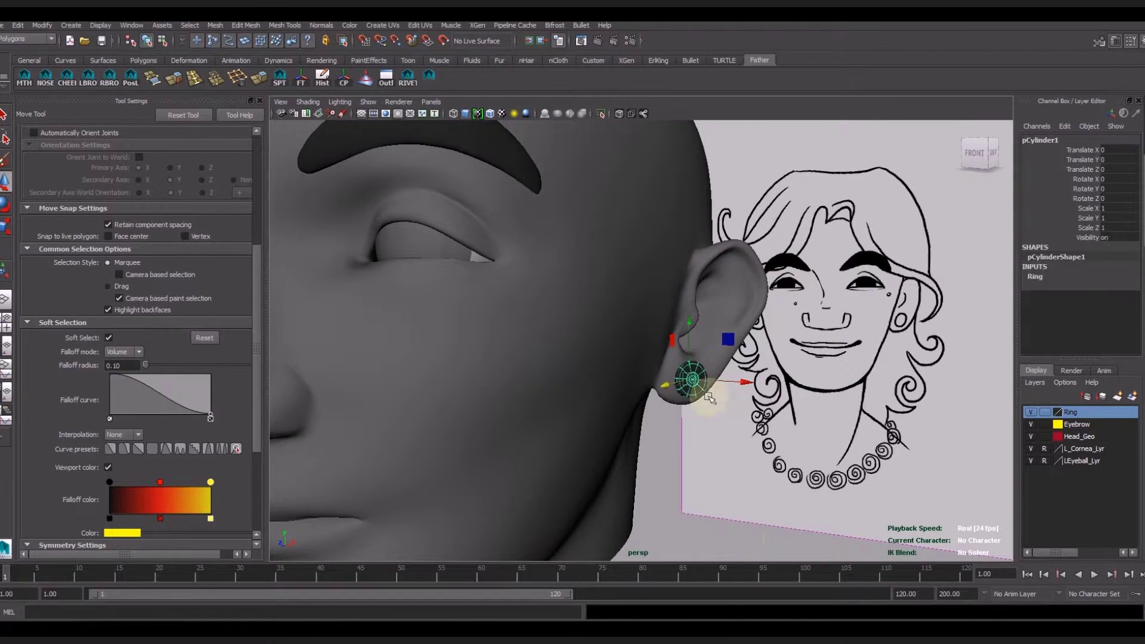
left_click(1135, 397)
left_click(1086, 414)
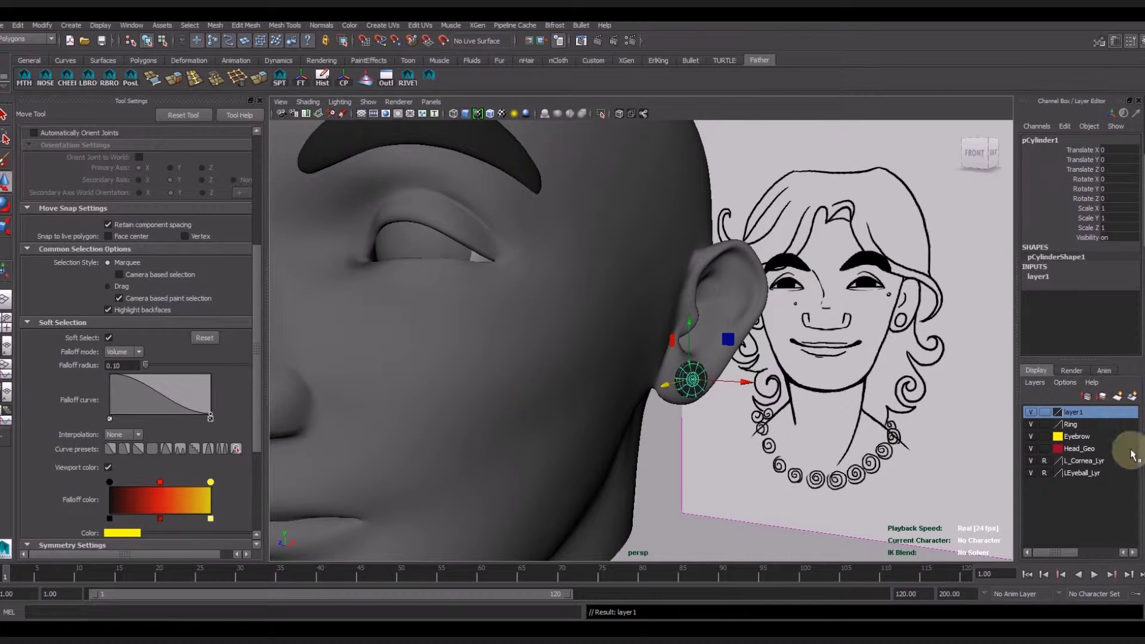
right_click(1097, 411)
left_click(1086, 507)
left_click(761, 450)
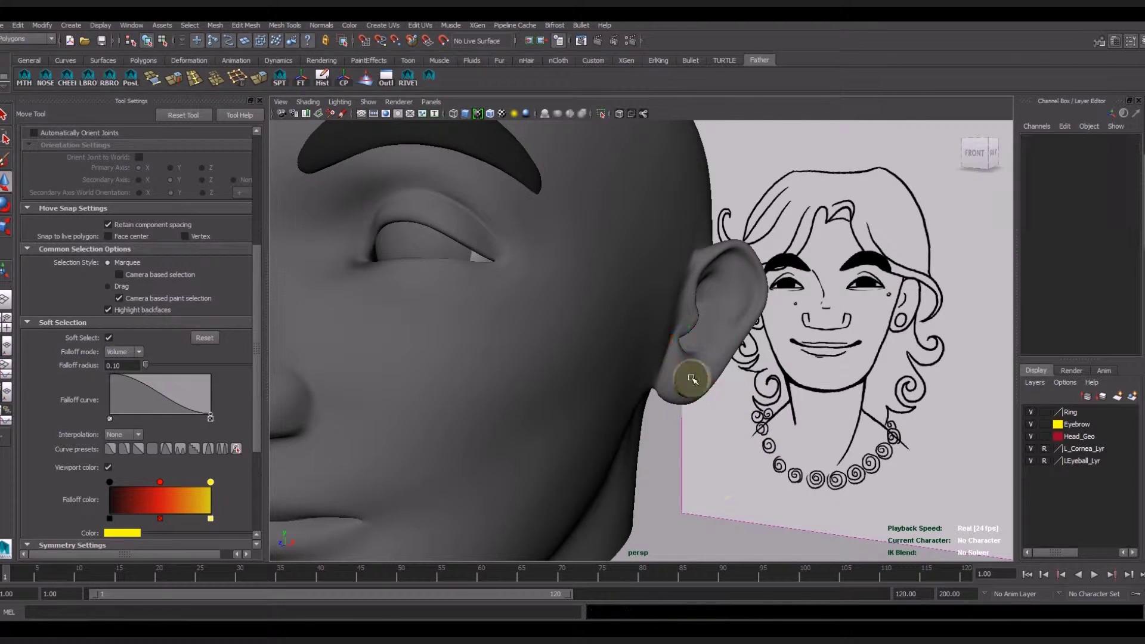
Duplicate the earring and group the copy.
left_click(692, 378)
left_click_drag(692, 379, 676, 439, "alt")
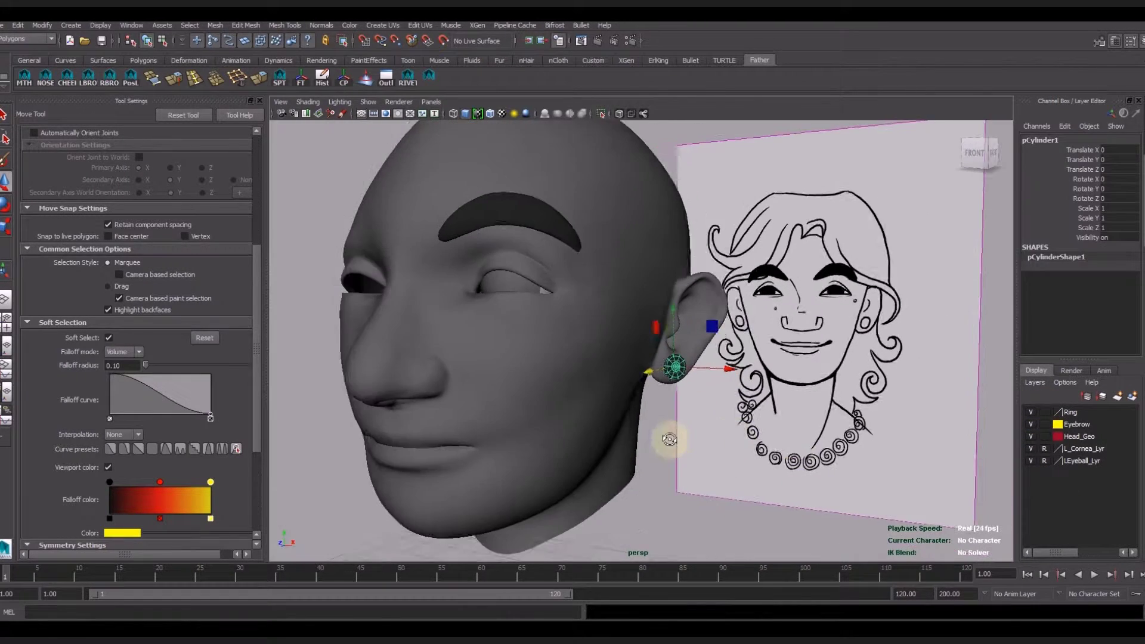
left_click(18, 25)
left_click(55, 291)
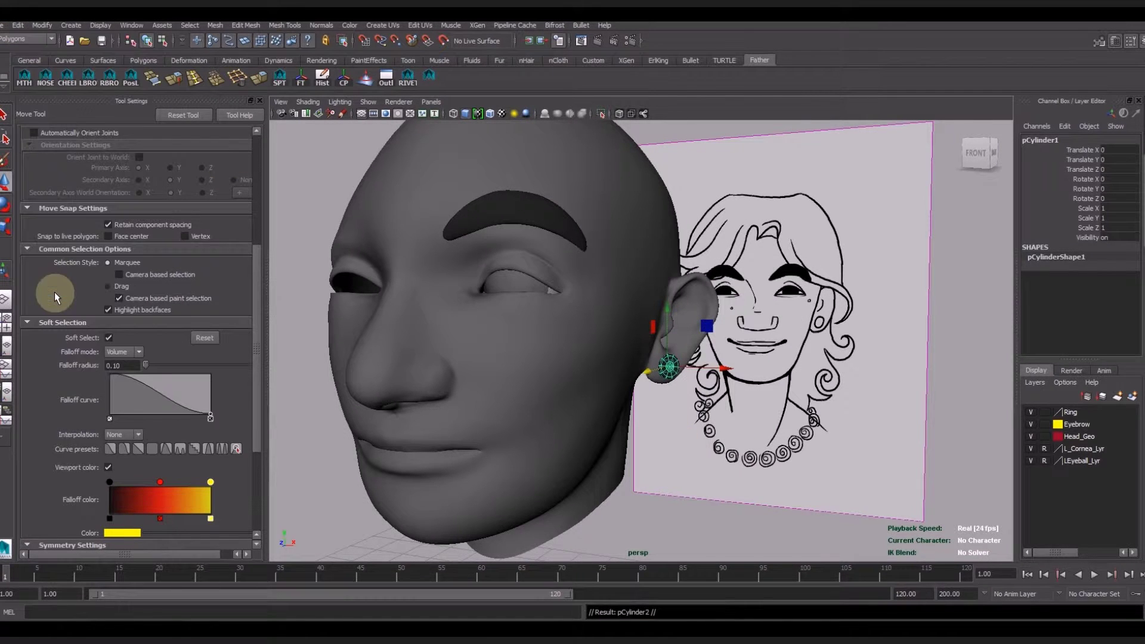
left_click(17, 25)
left_click(64, 344)
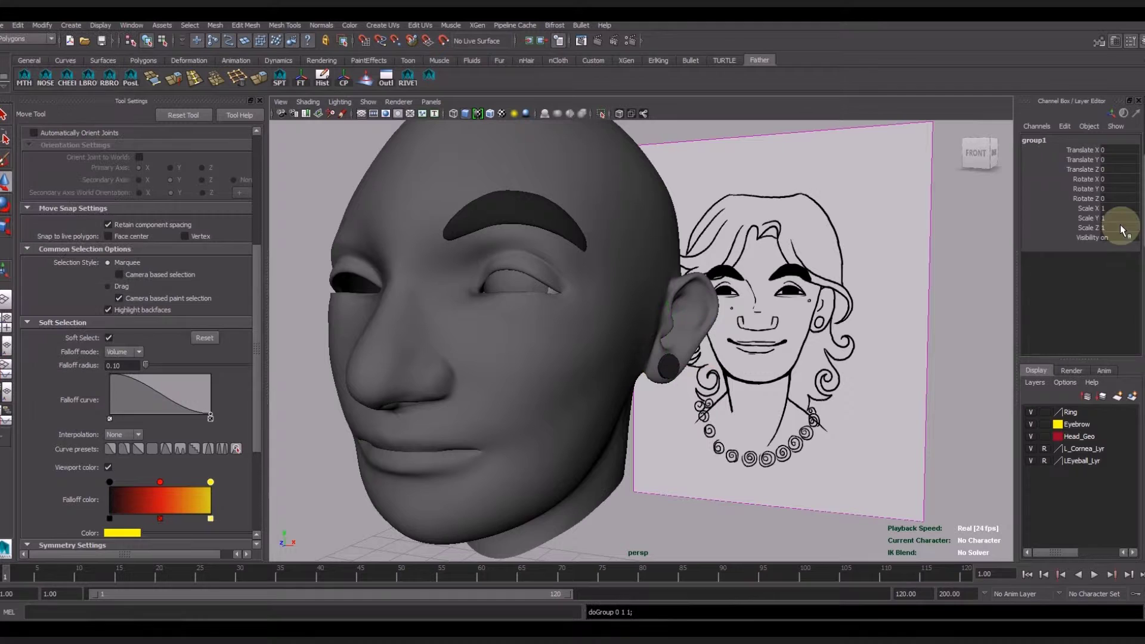
mouse_move(557, 435)
left_mouse_down("alt")
mouse_move(617, 405)
mouse_move(511, 426)
left_mouse_up("alt")
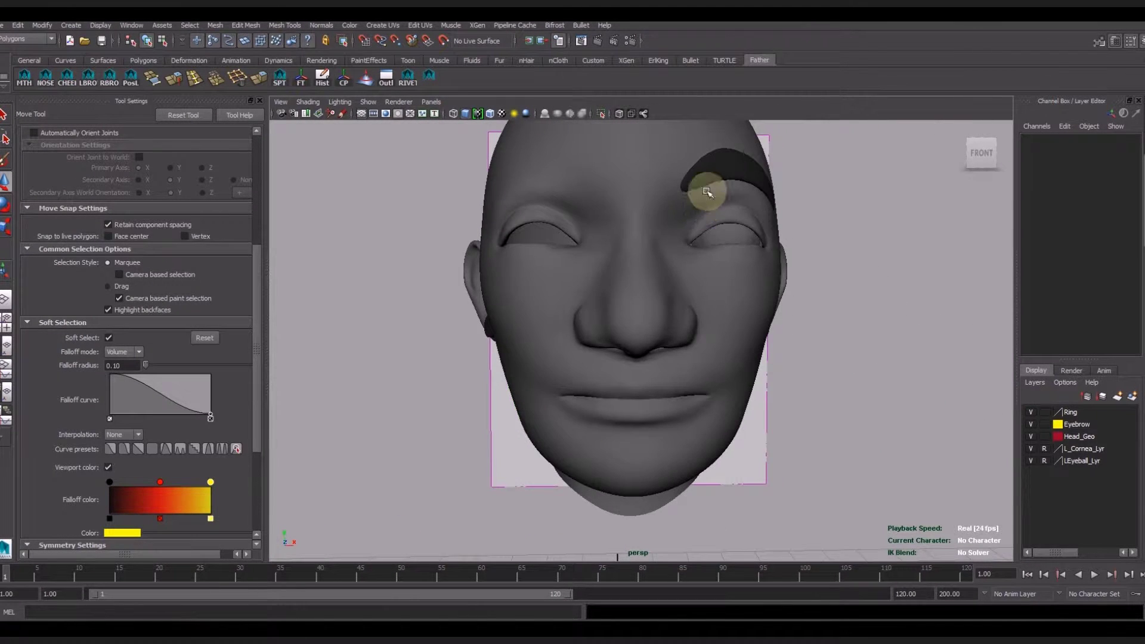
Duplicate and group the eyebrow, then set the group's Scale X to -1.
left_click(735, 199)
left_click(4, 25)
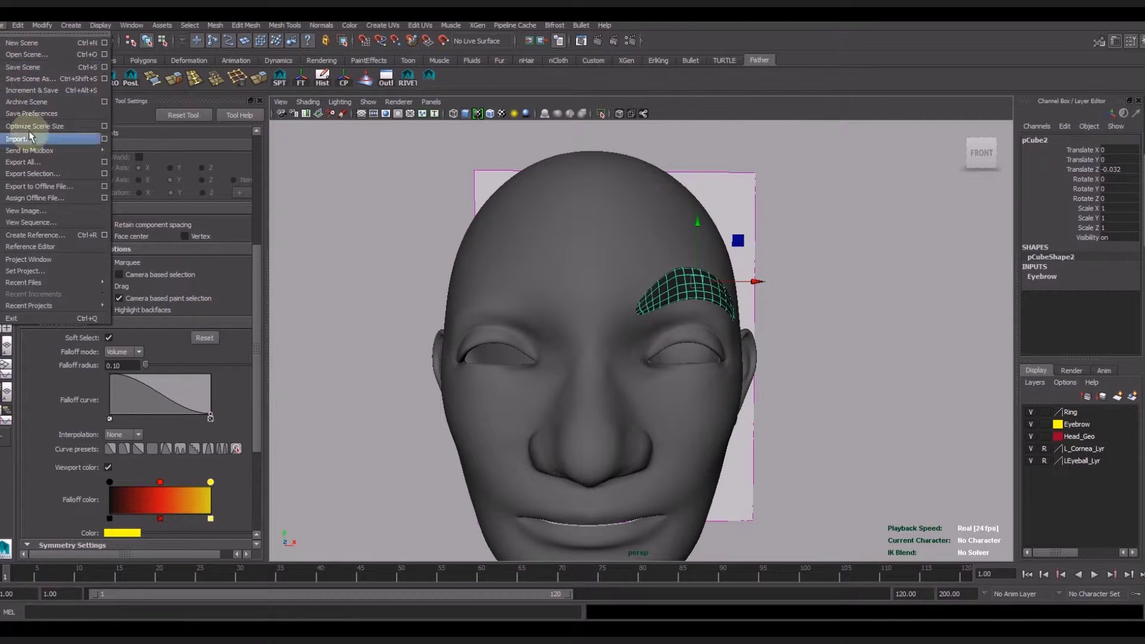
left_click(37, 292)
left_click(18, 25)
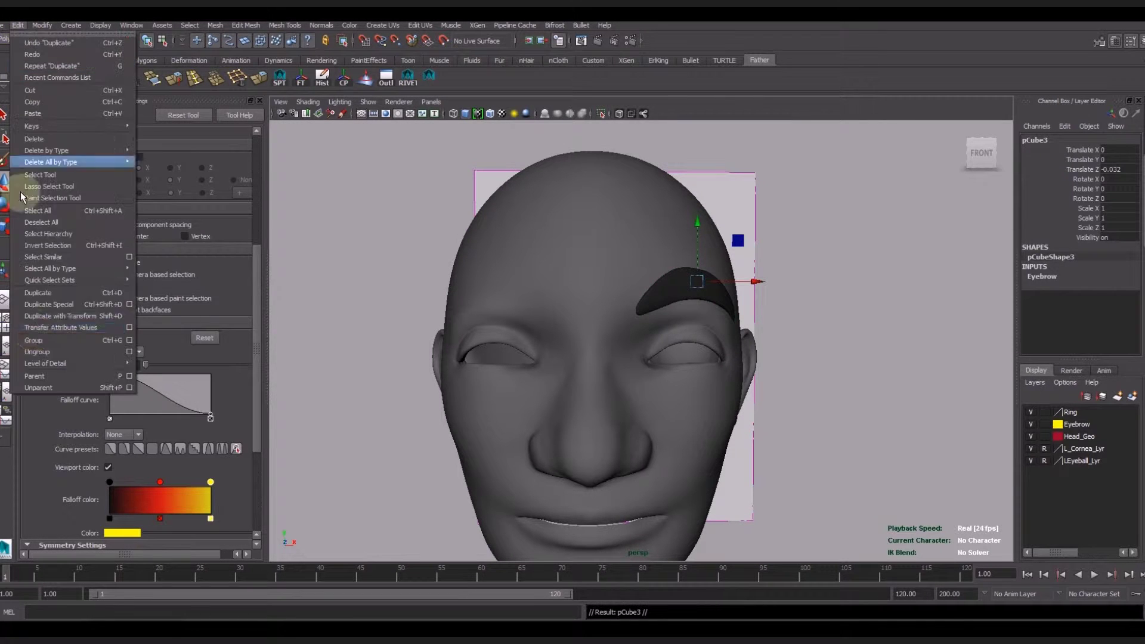
left_click(34, 340)
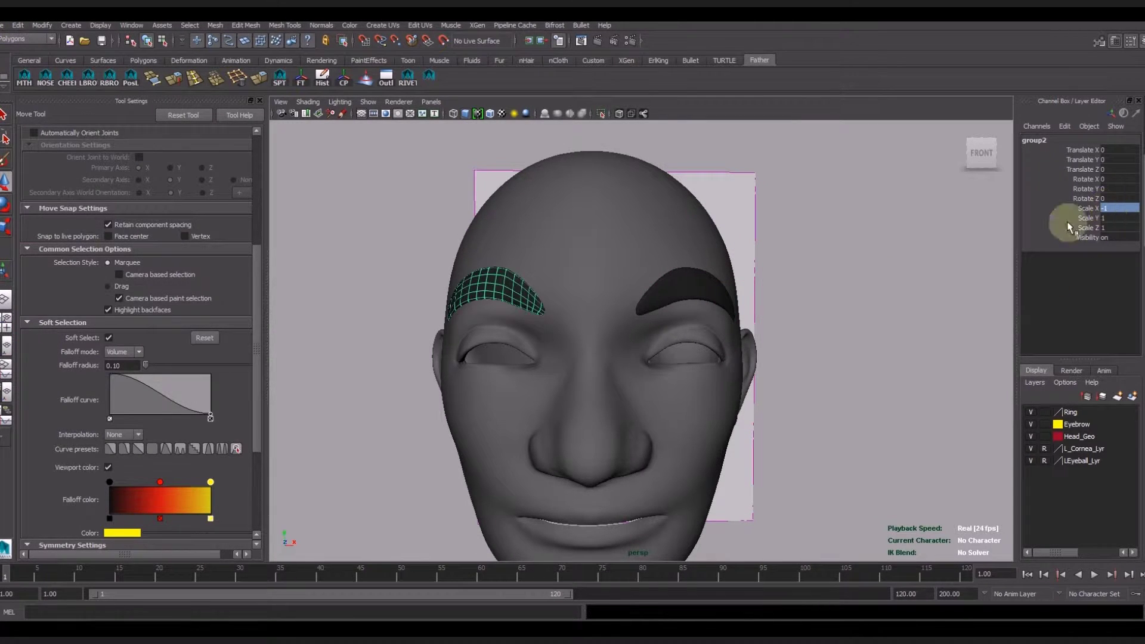
left_click(695, 287)
Check the mirrored eyebrow copy from above, then return to a front view.
mouse_move(418, 195)
left_mouse_down("alt")
mouse_move(713, 386)
mouse_move(407, 115)
left_mouse_up("alt")
left_click(302, 78)
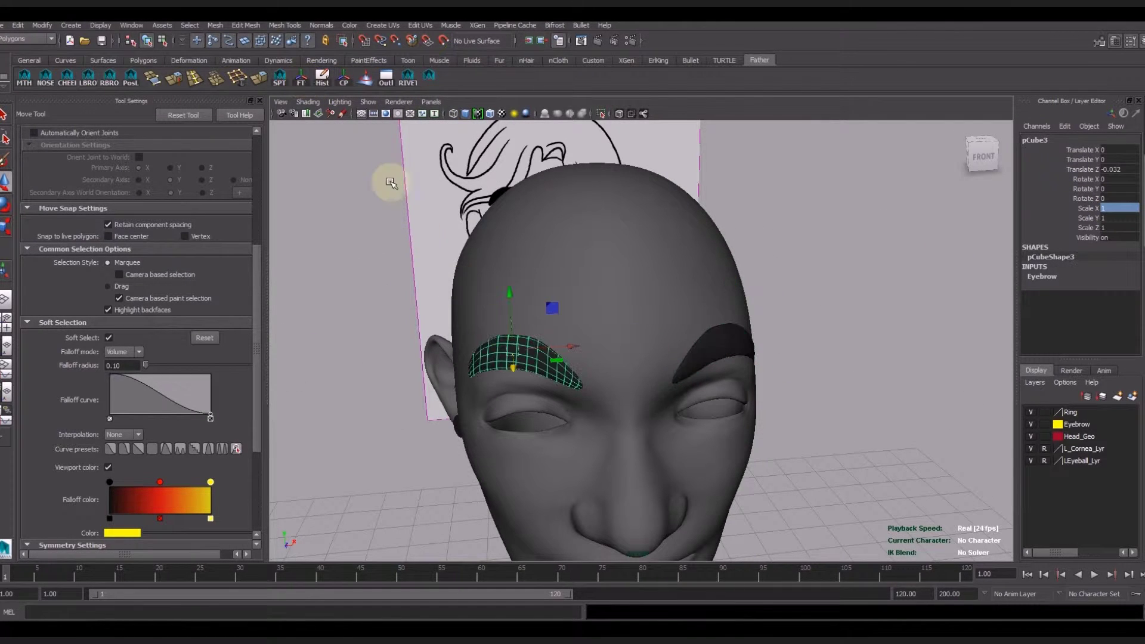
left_click(358, 251)
left_click_drag(358, 250, 908, 427, "alt")
Select the head mesh close on the eyes and show its unsmoothed cage.
right_click_drag(907, 427, 744, 457, "alt")
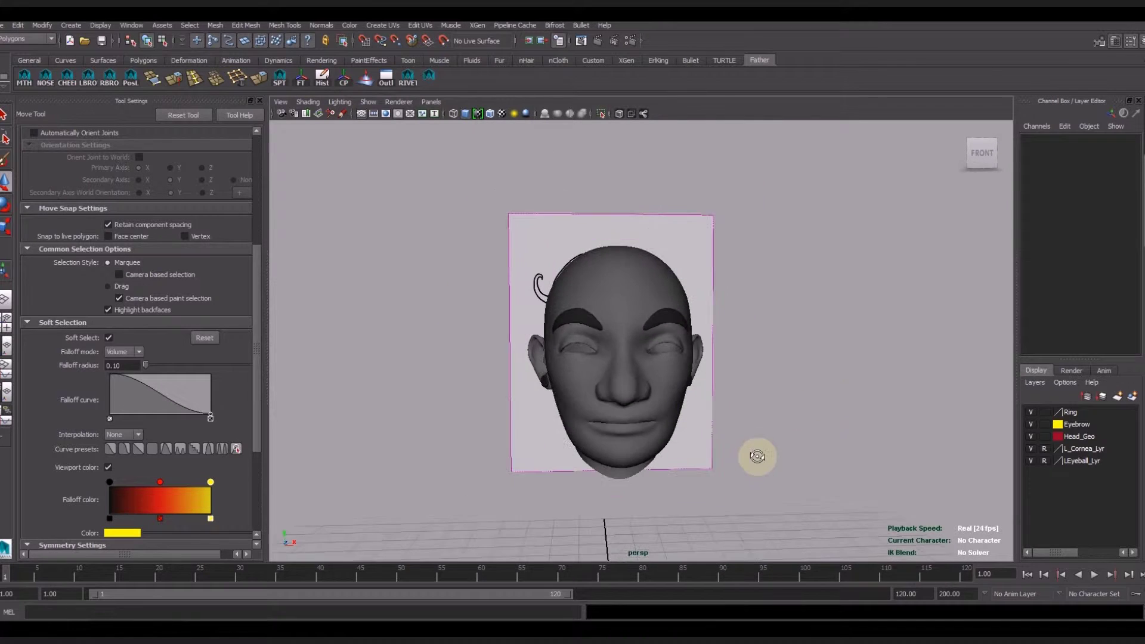
mouse_move(744, 457)
left_mouse_down("alt")
mouse_move(716, 455)
mouse_move(752, 455)
mouse_move(637, 296)
left_mouse_up("alt")
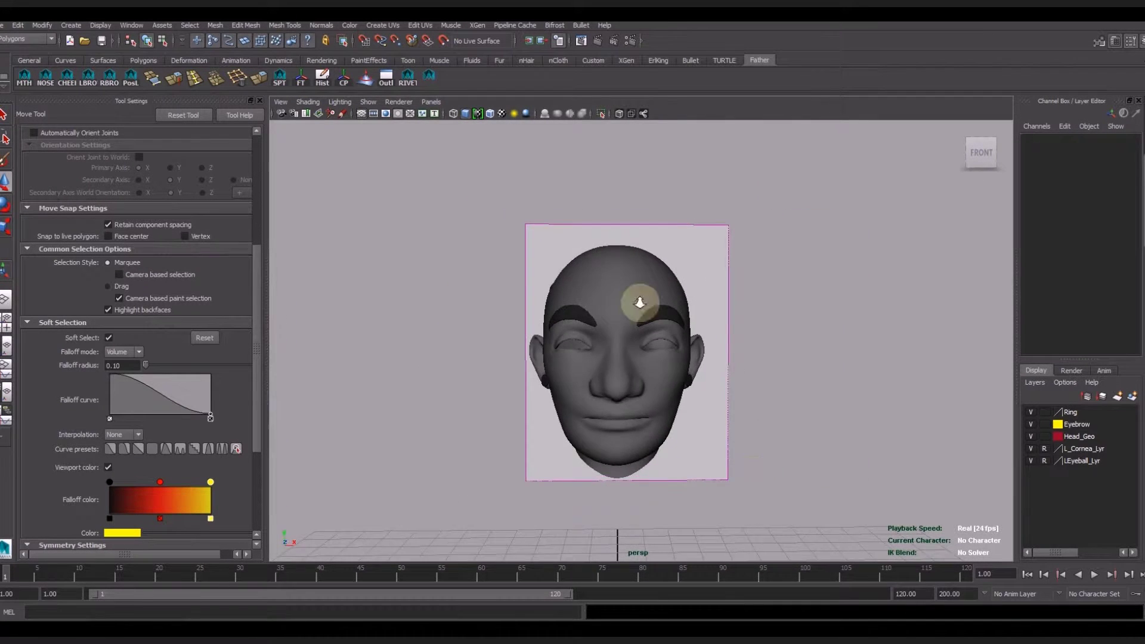
right_click_drag(636, 296, 752, 451, "alt")
left_click_drag(843, 487, 685, 440, "alt")
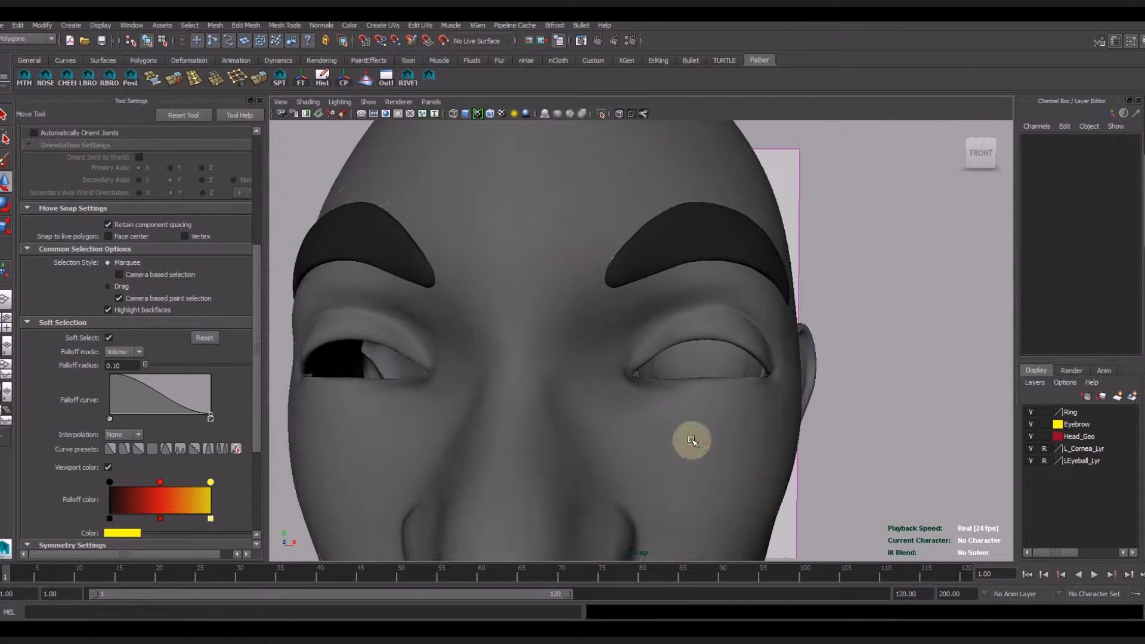
left_click(686, 389)
mouse_move(685, 388)
right_mouse_down("alt")
mouse_move(748, 432)
mouse_move(582, 378)
right_mouse_up("alt")
key("1")
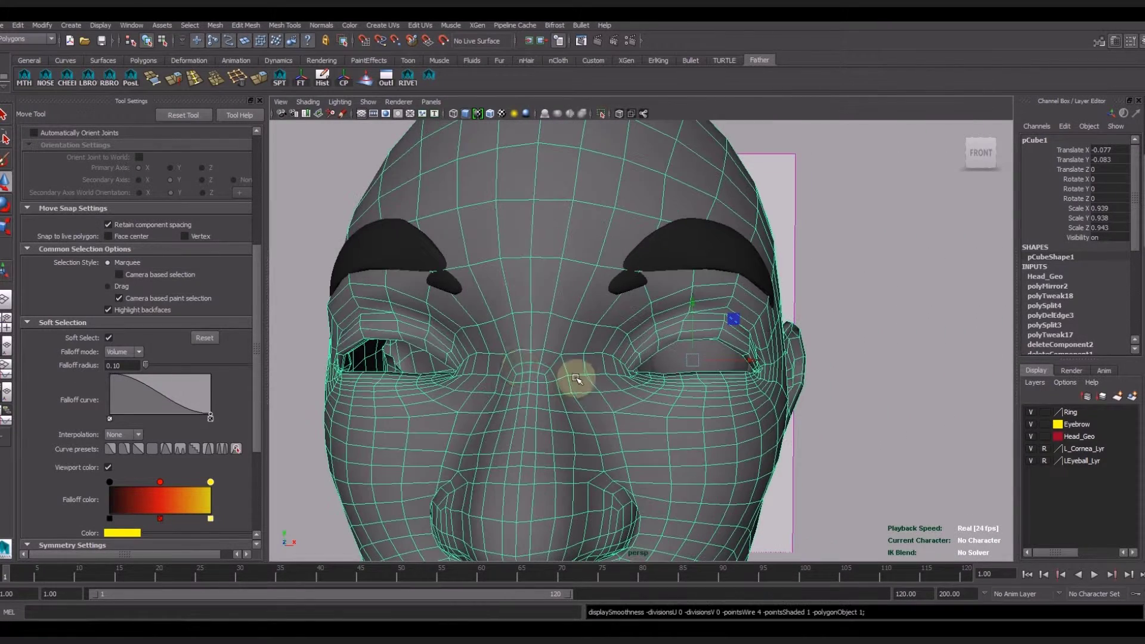
left_click(260, 103)
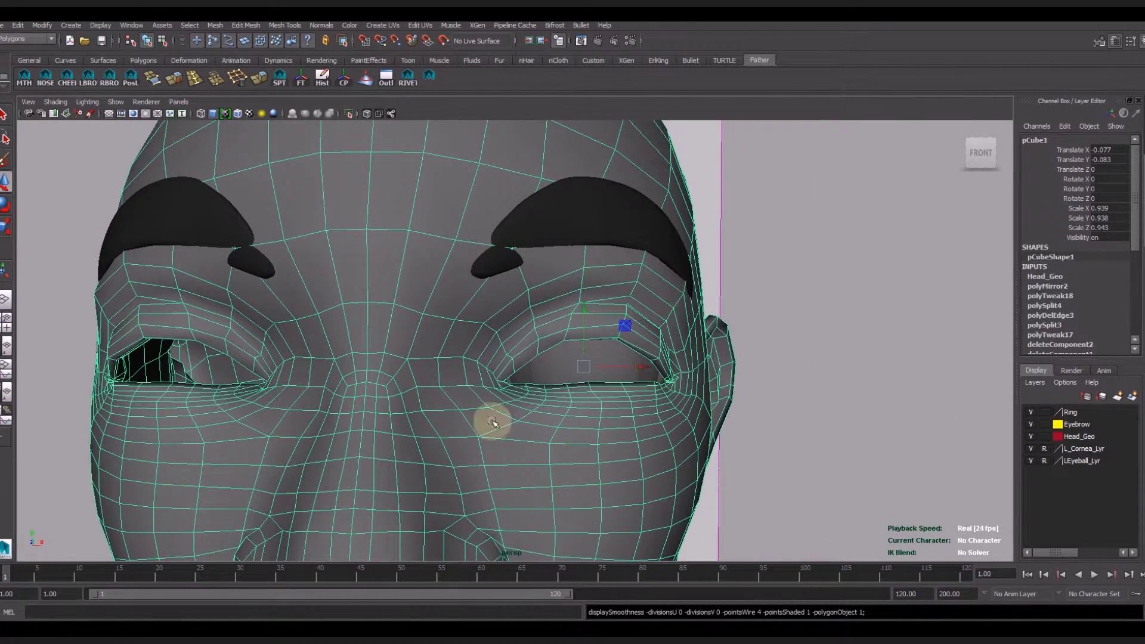
In vertex mode, select the lower eyelid and eye-corner vertices.
right_click_drag(492, 421, 453, 376)
scroll(654, 470, "up", 5)
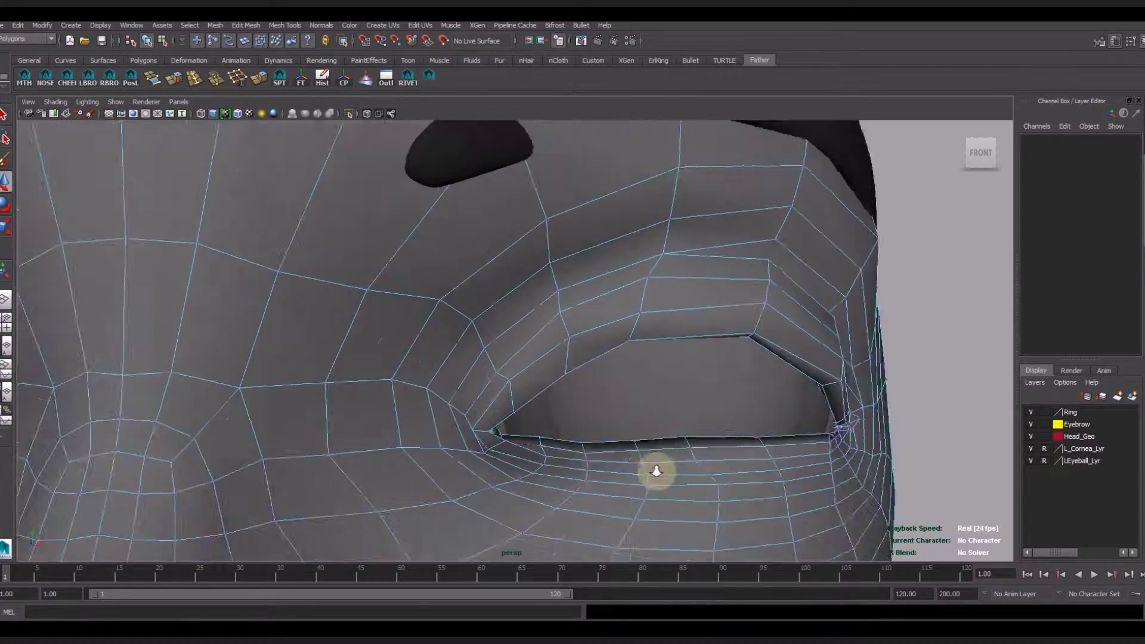
scroll(565, 372, "up", 3)
left_click_drag(556, 348, 590, 397)
mouse_move(590, 397)
left_mouse_down("alt")
mouse_move(512, 391)
mouse_move(401, 340)
mouse_move(401, 370)
left_mouse_up("alt")
scroll(417, 394, "down", 8)
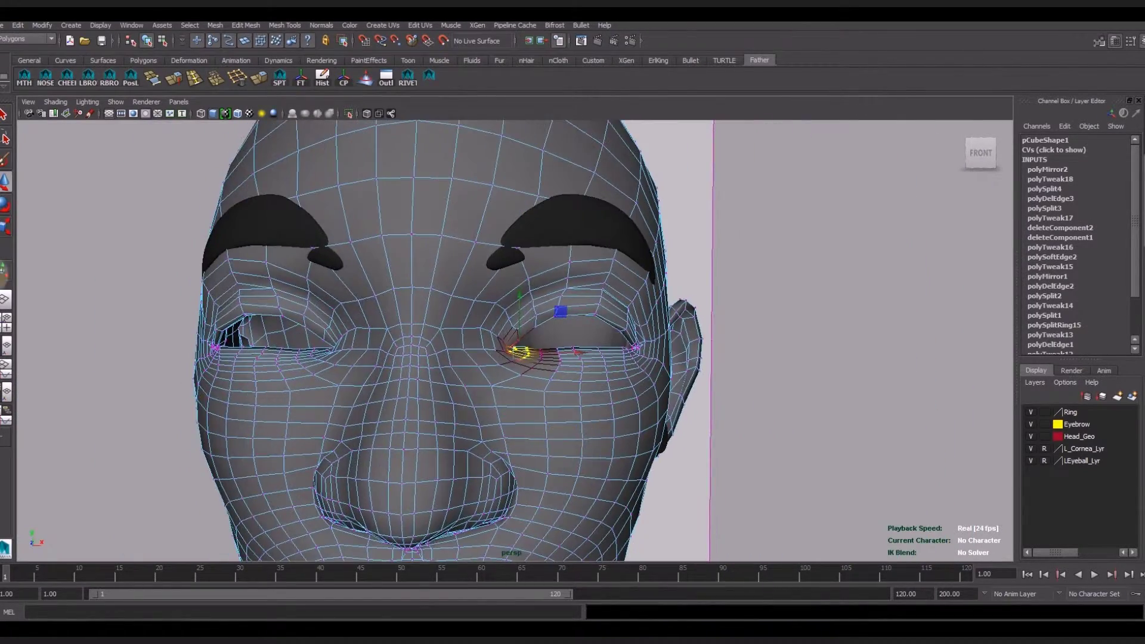
Enable World X symmetry in the Move Tool settings.
double_click(5, 180)
scroll(109, 344, "down", 3)
left_click(121, 415)
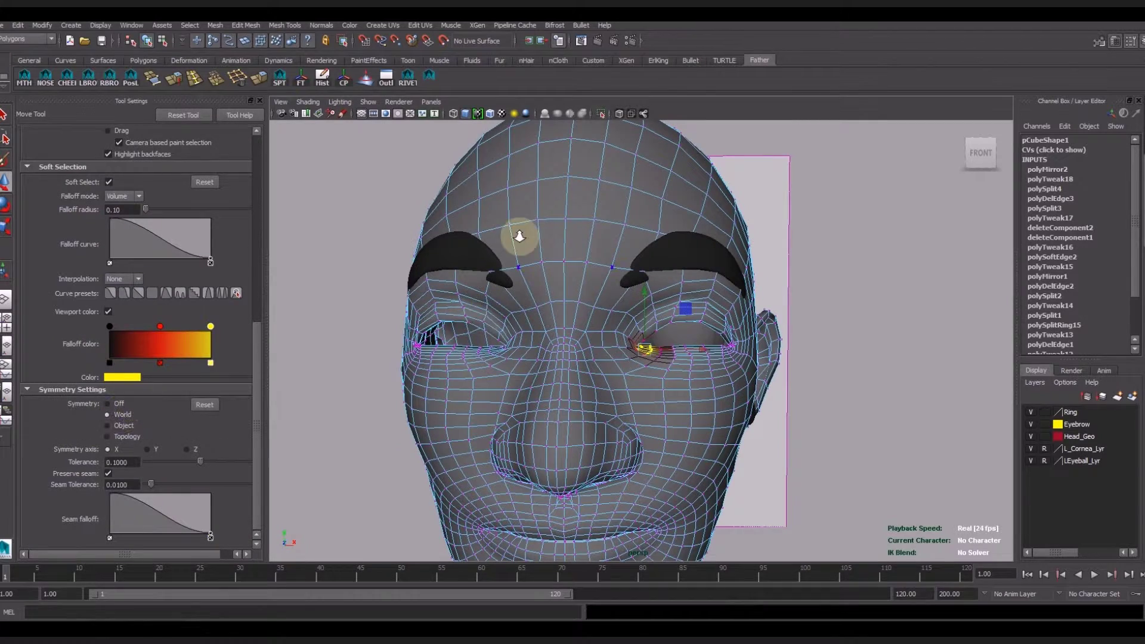
scroll(635, 354, "up", 6)
scroll(647, 390, "down", 6)
scroll(606, 379, "up", 6)
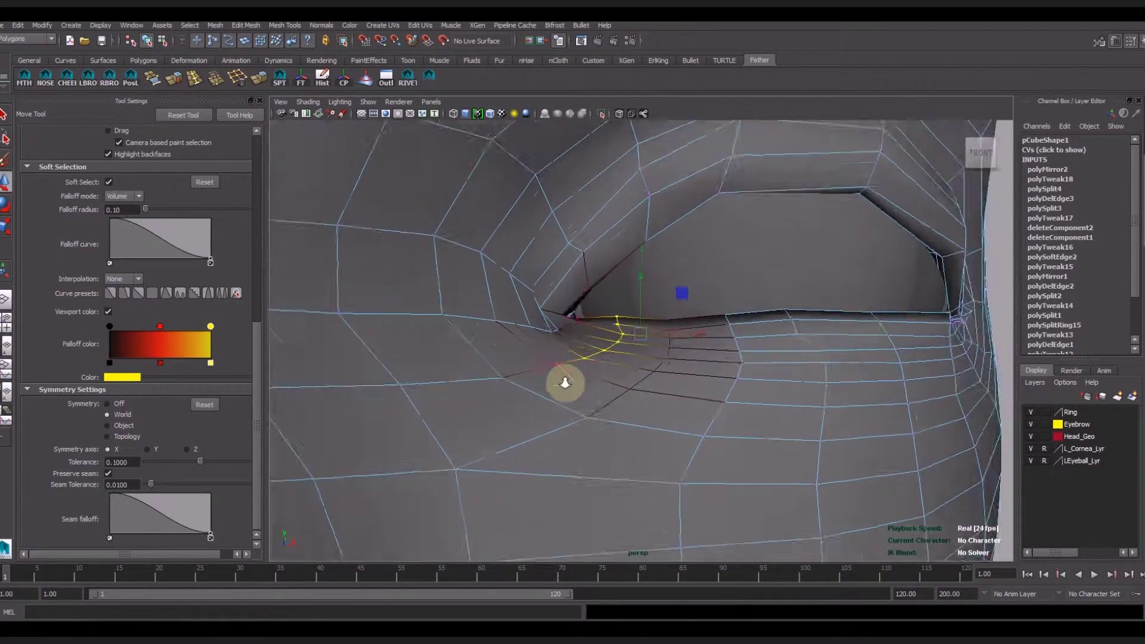
scroll(560, 383, "up", 3)
Move the eyelid vertices on both eyes, checking them from side and front.
left_click_drag(889, 476, 679, 447, "alt")
scroll(678, 447, "down", 5)
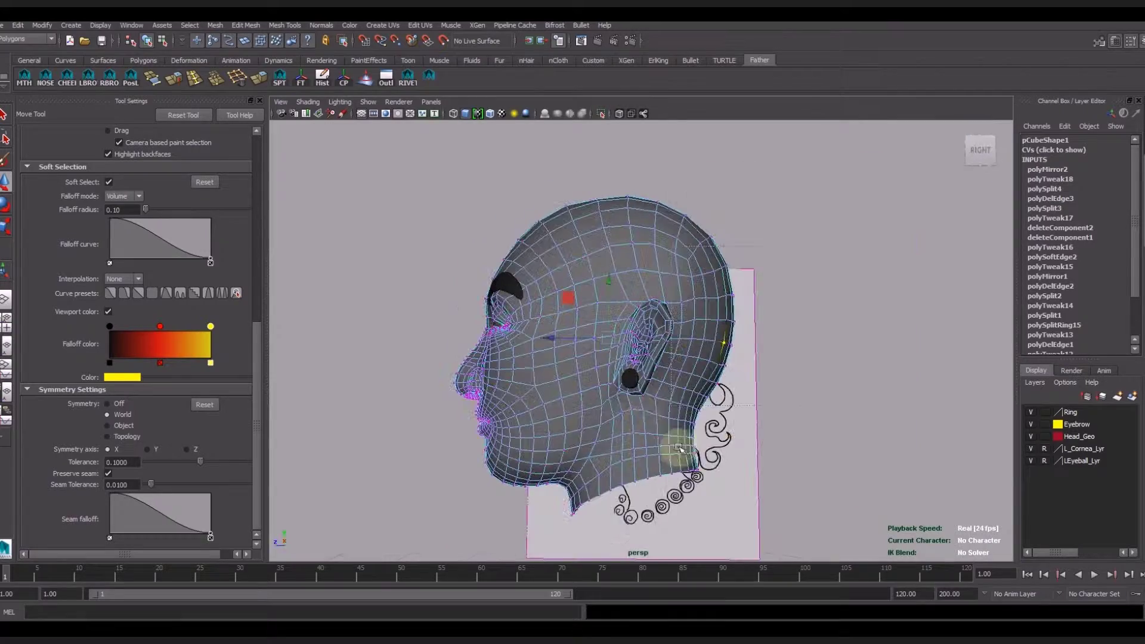
left_click_drag(521, 452, 652, 243, "alt")
scroll(767, 388, "up", 6)
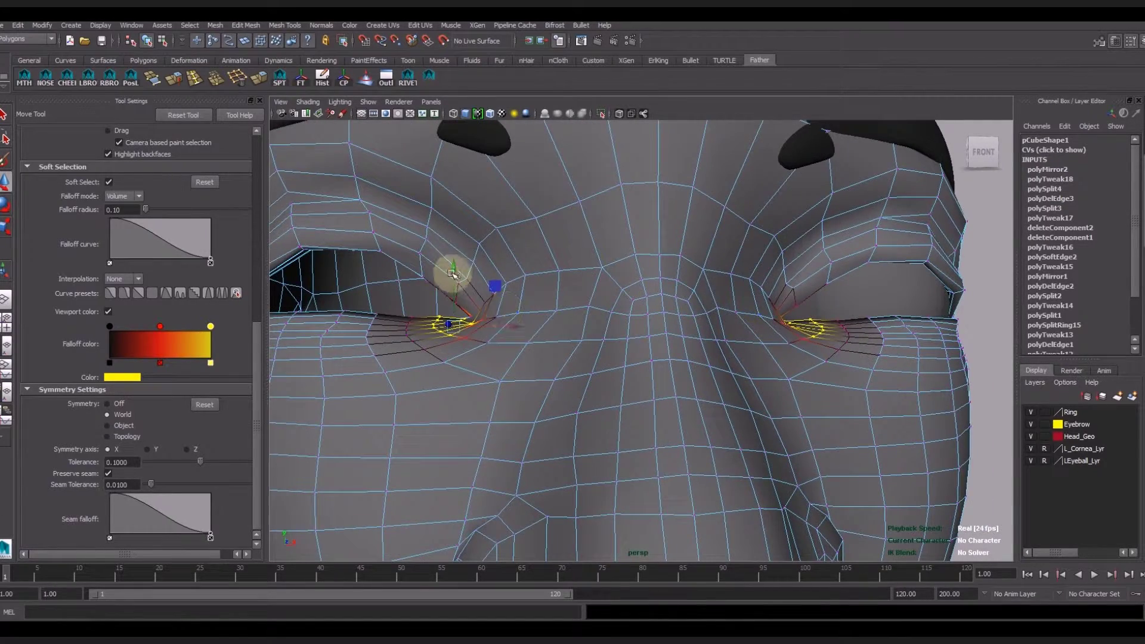
scroll(588, 366, "down", 5)
mouse_move(589, 366)
left_mouse_down("alt")
mouse_move(417, 238)
mouse_move(606, 463)
left_mouse_up("alt")
scroll(748, 316, "up", 6)
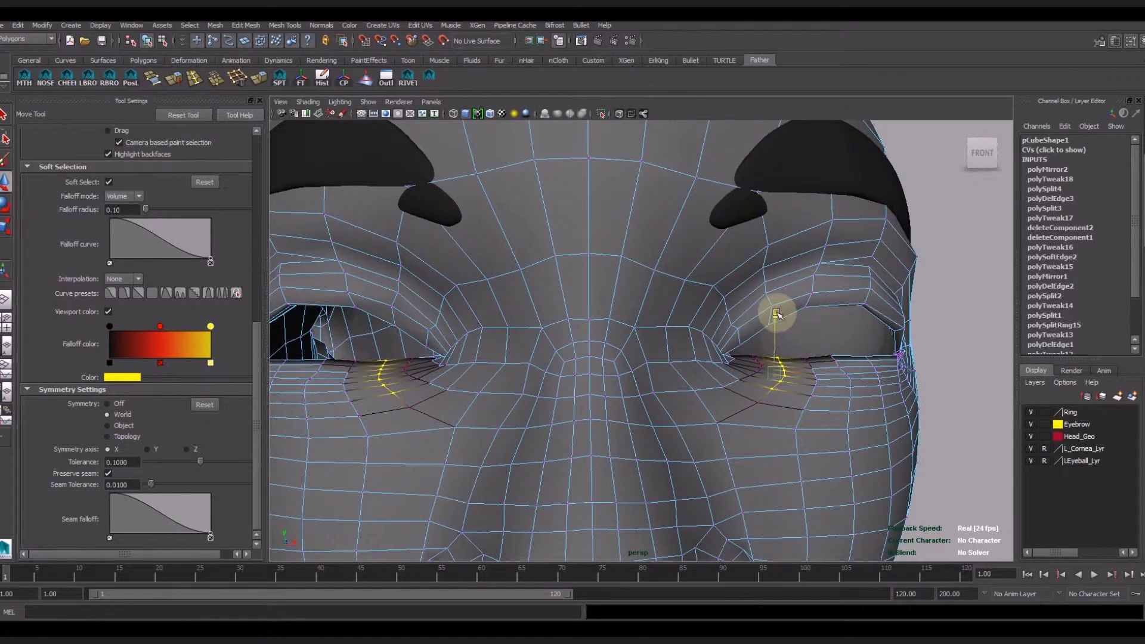
scroll(810, 363, "down", 3)
mouse_move(797, 409)
left_mouse_down("alt")
mouse_move(670, 463)
mouse_move(515, 491)
left_mouse_up("alt")
scroll(514, 492, "up", 3)
scroll(791, 330, "down", 4)
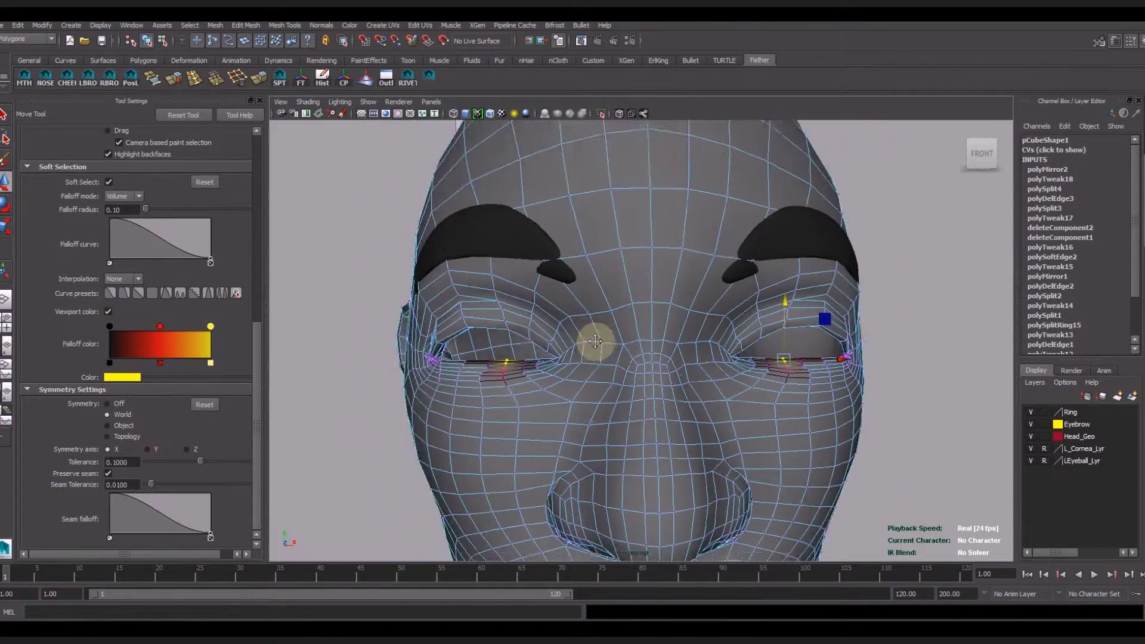
Return to object mode, deselect the head, and review the eye from three-quarter view.
right_click_drag(632, 325, 662, 296)
left_click(702, 391)
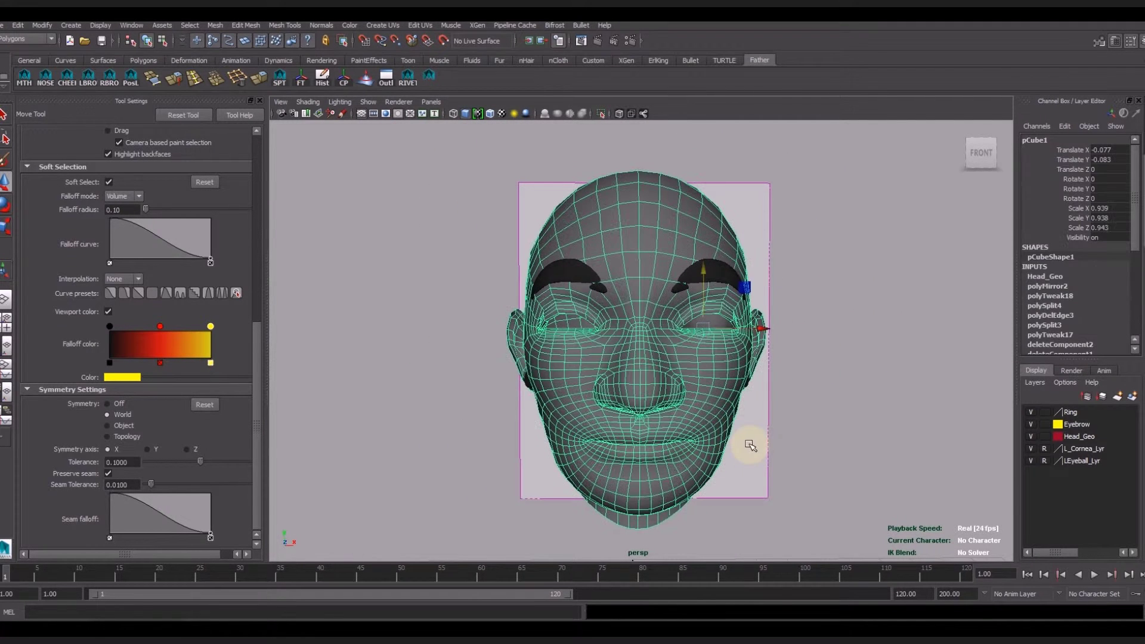
left_click(817, 358)
scroll(749, 396, "up", 3)
mouse_move(750, 396)
left_mouse_down("alt")
mouse_move(575, 410)
mouse_move(650, 410)
left_mouse_up("alt")
scroll(767, 419, "down", 1)
scroll(865, 417, "down", 2)
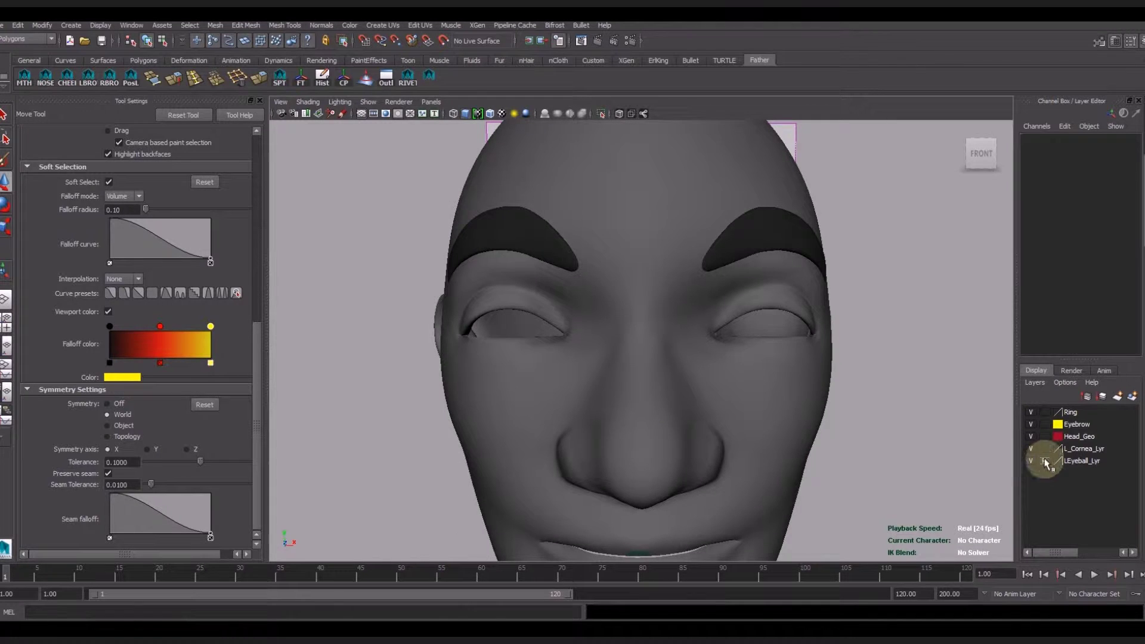
Make the eyeball layer selectable, freeze the cornea's transforms, and select L_Eyeball and L_Cornea.
left_click(769, 324)
left_click_drag(851, 389, 652, 332, "alt")
left_click(652, 332)
left_click(599, 324)
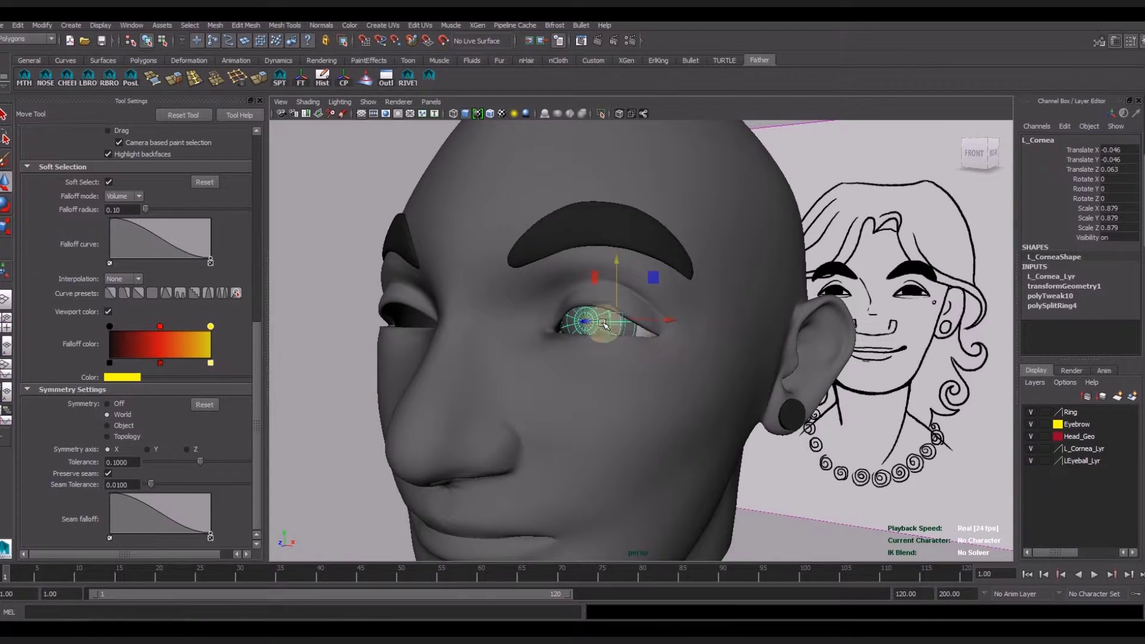
left_click(300, 84)
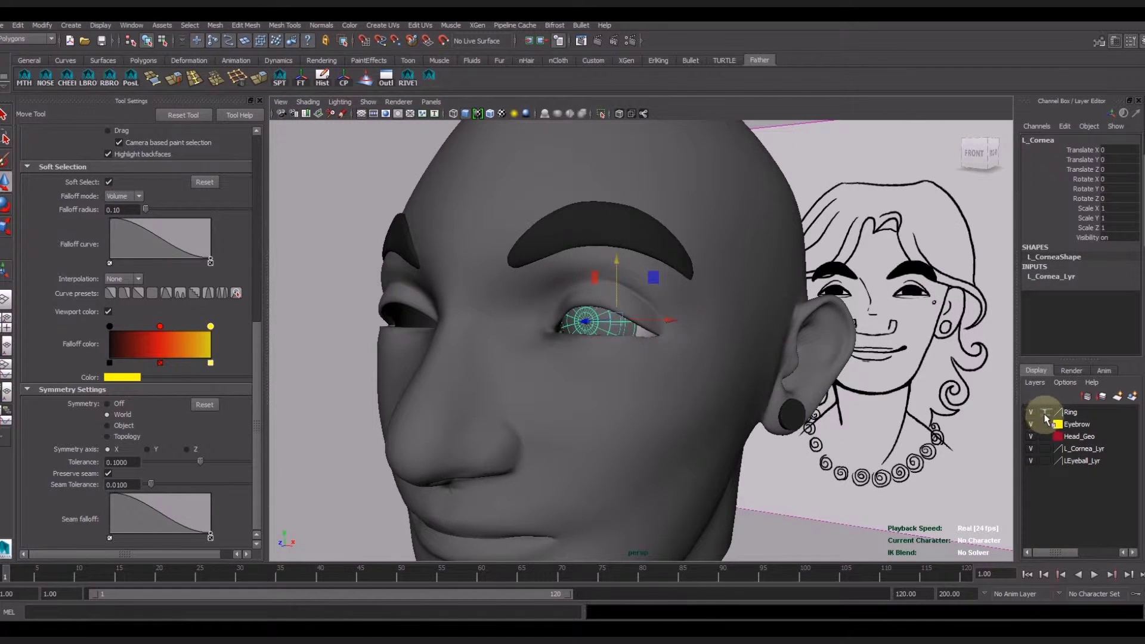
left_click(582, 333)
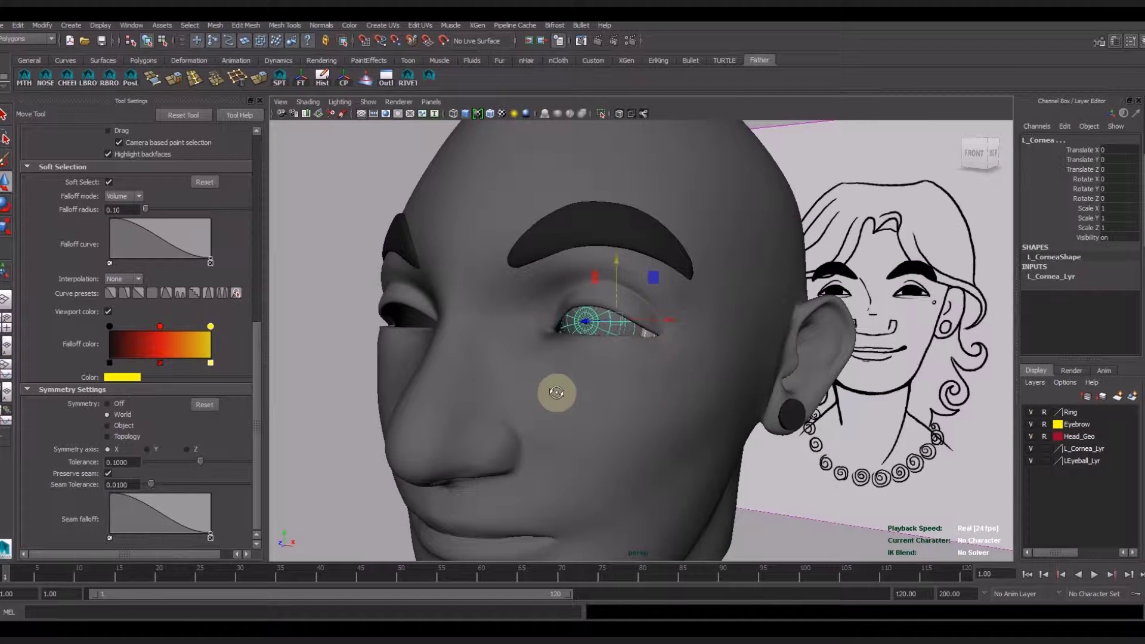
left_click_drag(557, 392, 583, 391, "alt")
Duplicate and group the eyeball and cornea, flipping the group to Scale X -1.
left_click(18, 25)
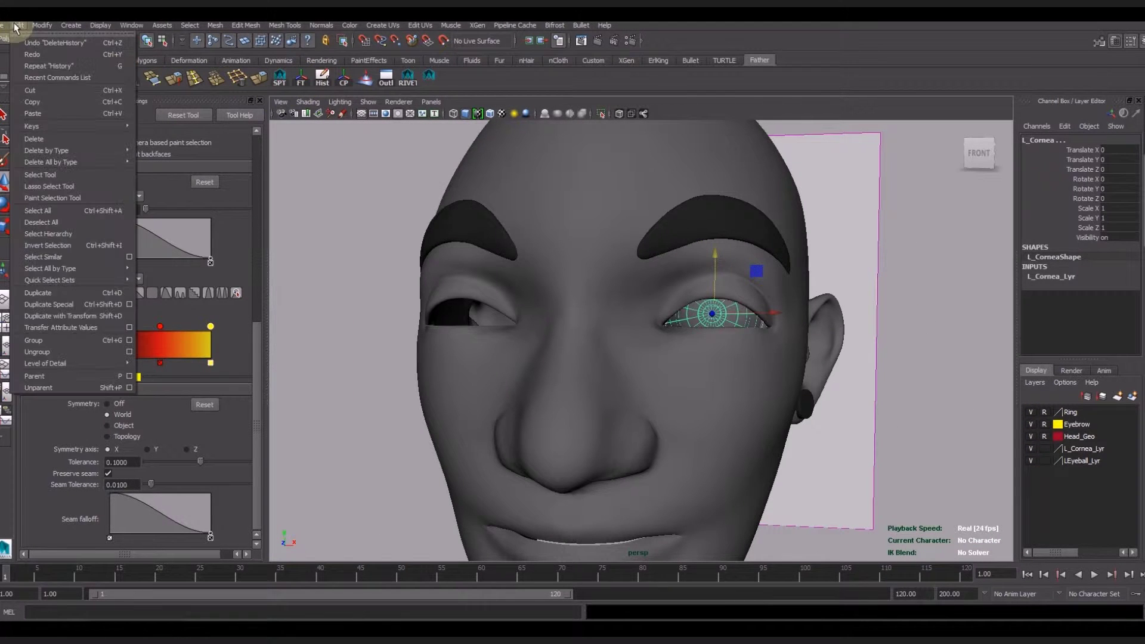
left_click(37, 293)
left_click(18, 25)
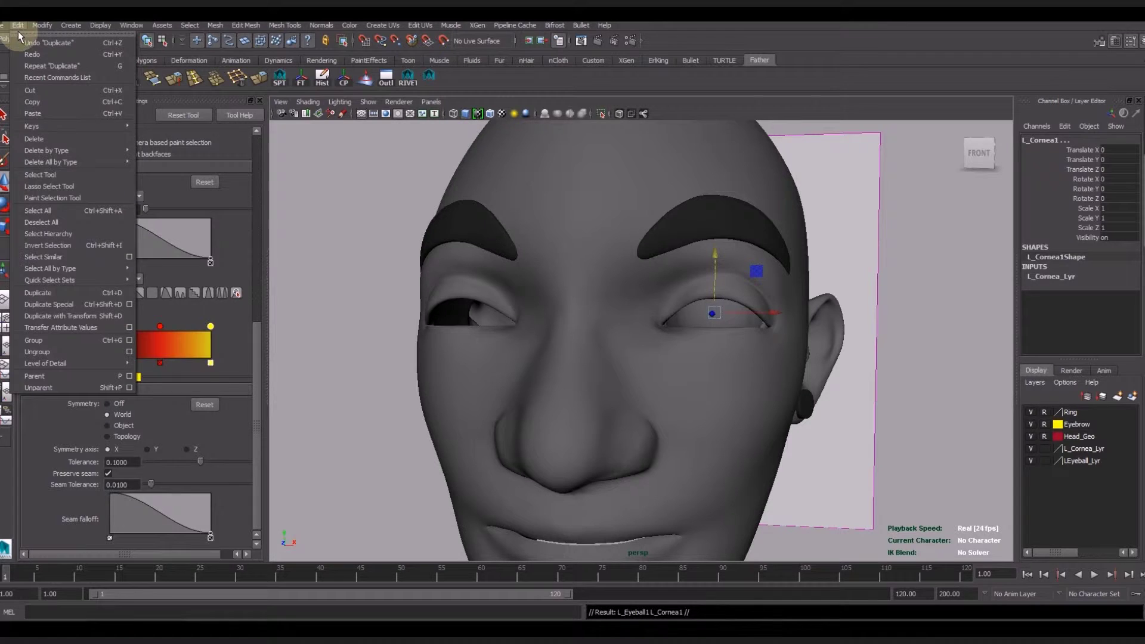
left_click(34, 340)
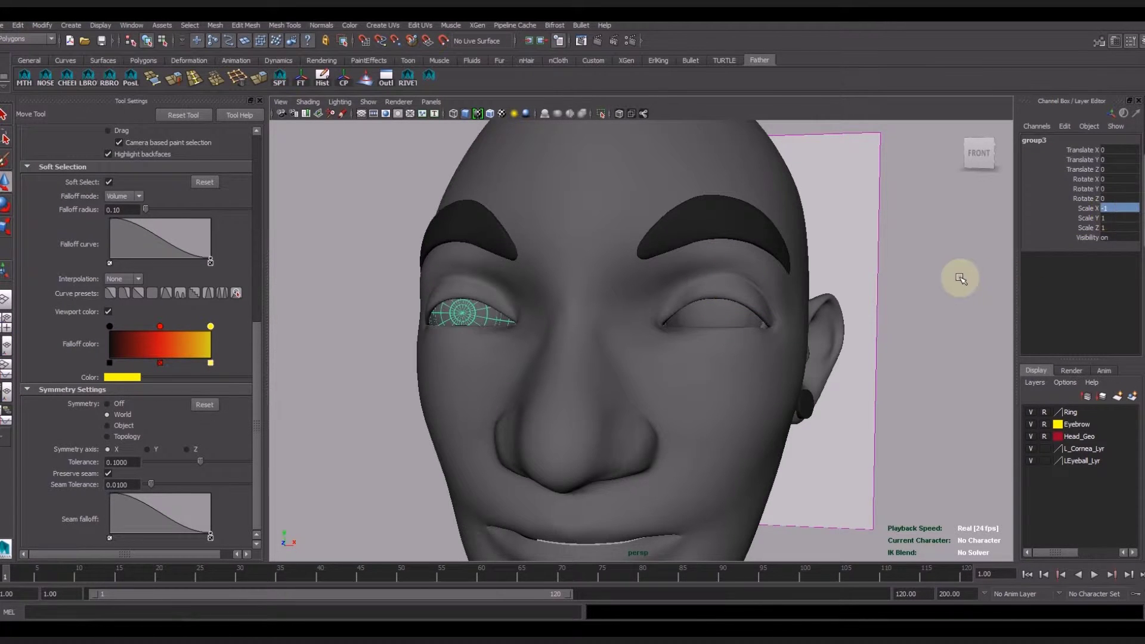
left_click(960, 279)
scroll(708, 415, "down", 4)
scroll(762, 440, "down", 2)
scroll(757, 445, "down", 1)
scroll(774, 446, "down", 1)
mouse_move(774, 446)
left_mouse_down("alt")
mouse_move(657, 445)
mouse_move(898, 449)
mouse_move(724, 437)
mouse_move(672, 449)
mouse_move(785, 450)
mouse_move(734, 442)
mouse_move(724, 455)
mouse_move(760, 412)
mouse_move(685, 215)
left_mouse_up("alt")
Set the eyeball layer unselectable and view the head from beneath the nose.
scroll(793, 432, "up", 2)
scroll(641, 206, "up", 3)
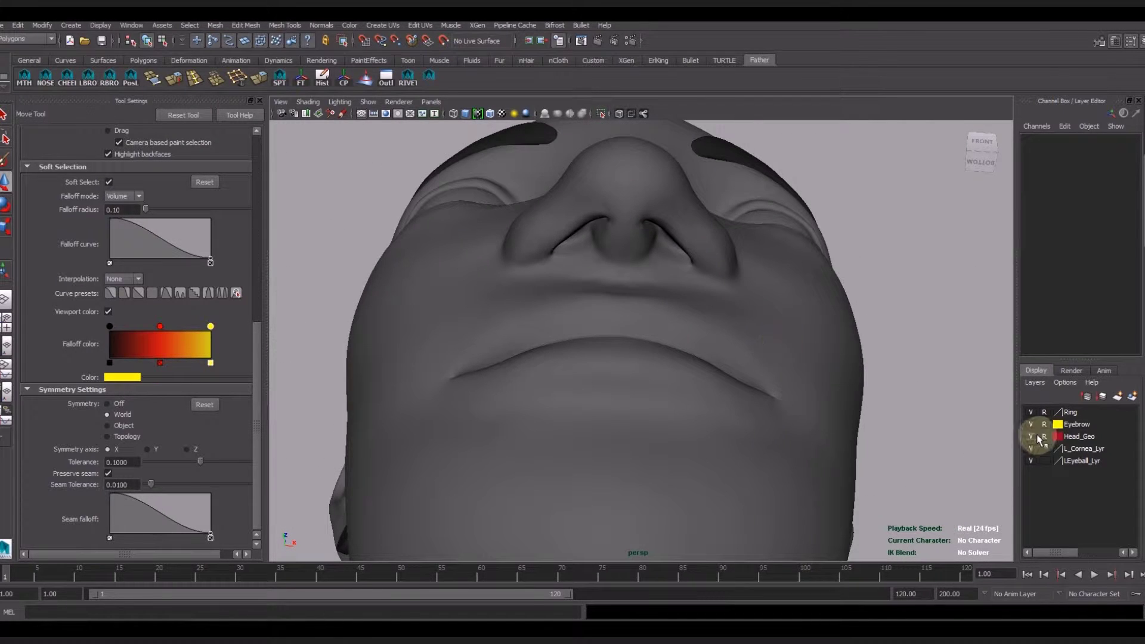
left_click(1046, 462)
left_click(670, 235)
left_click_drag(670, 235, 726, 319, "alt")
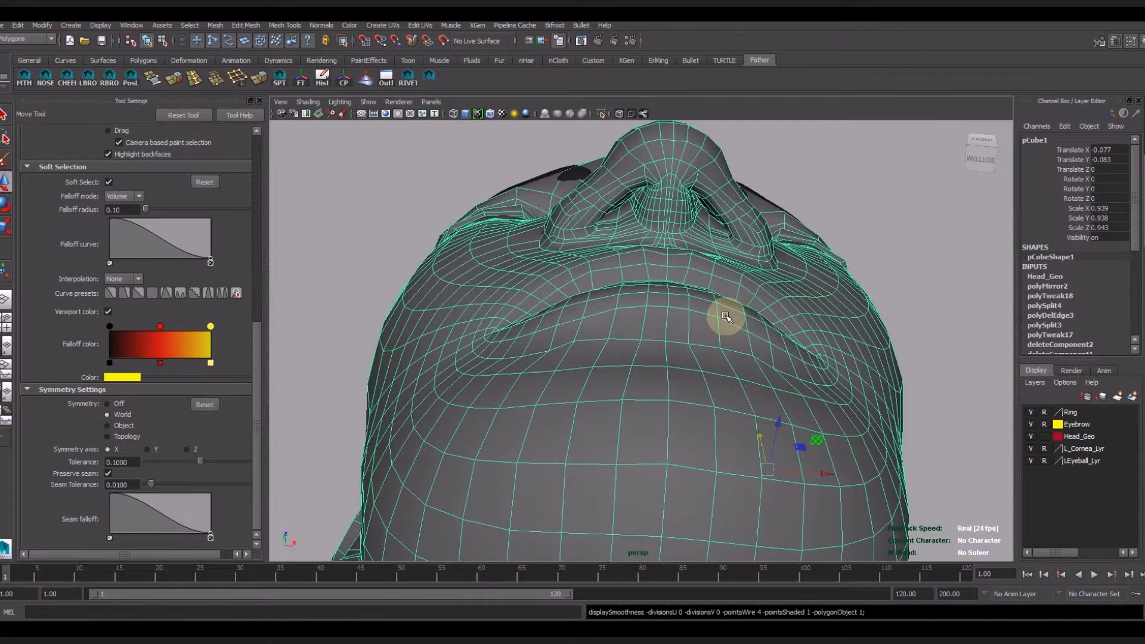
left_click_drag(755, 270, 665, 210, "alt")
scroll(640, 197, "up", 3)
scroll(633, 173, "up", 3)
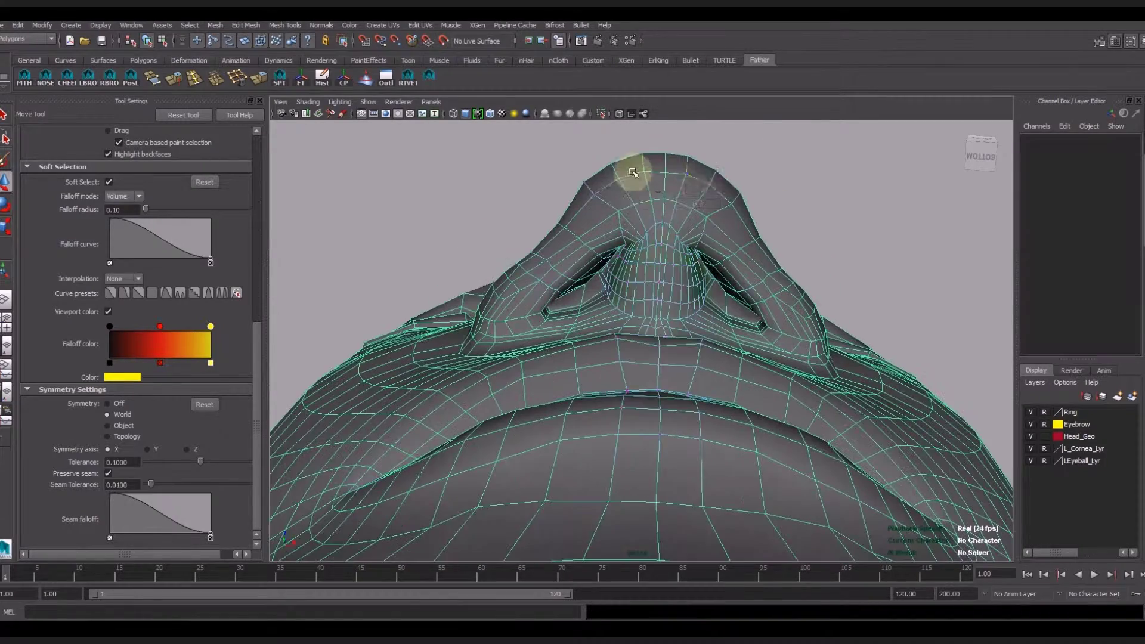
Select and reshape the vertices along the nose tip.
left_click_drag(626, 135, 708, 185)
middle_click_drag(703, 225, 690, 263, "alt")
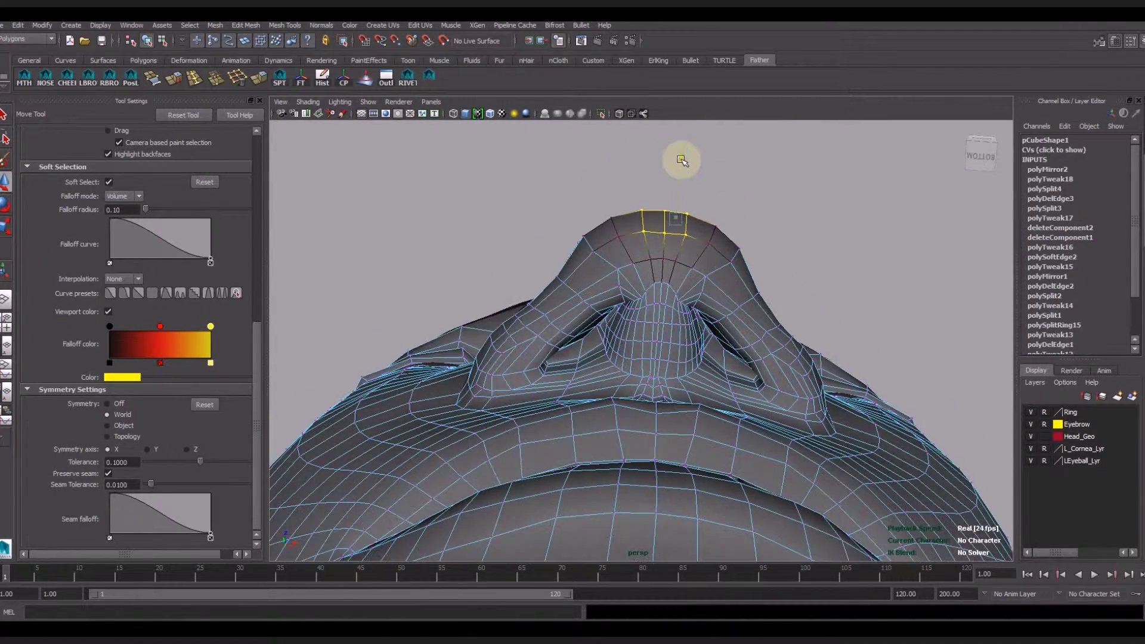
left_click(709, 224)
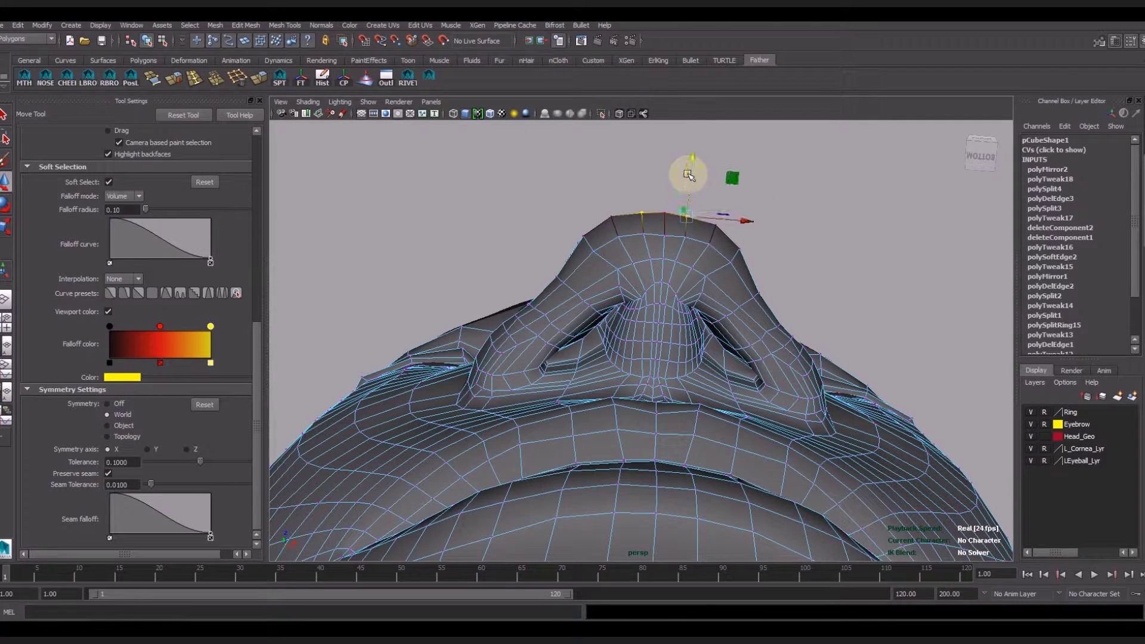
scroll(675, 371, "down", 5)
left_click(762, 250)
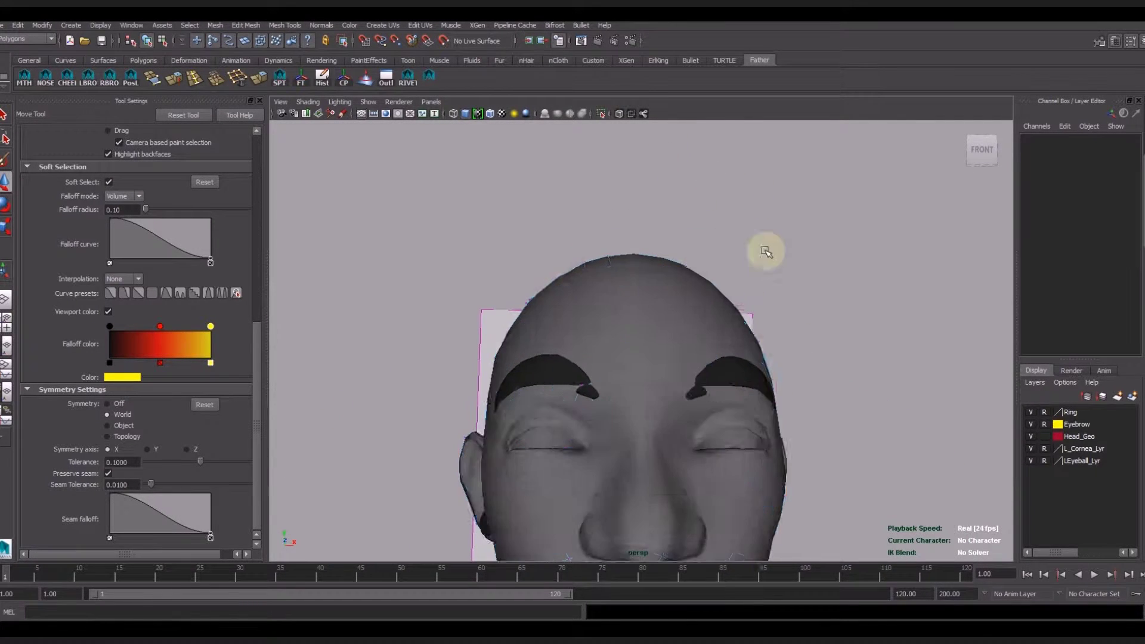
left_click_drag(761, 250, 742, 332, "alt")
scroll(659, 413, "up", 3)
Nudge the vertices beneath the nose tip and at the nose base, with Soft Select off.
left_click(660, 389)
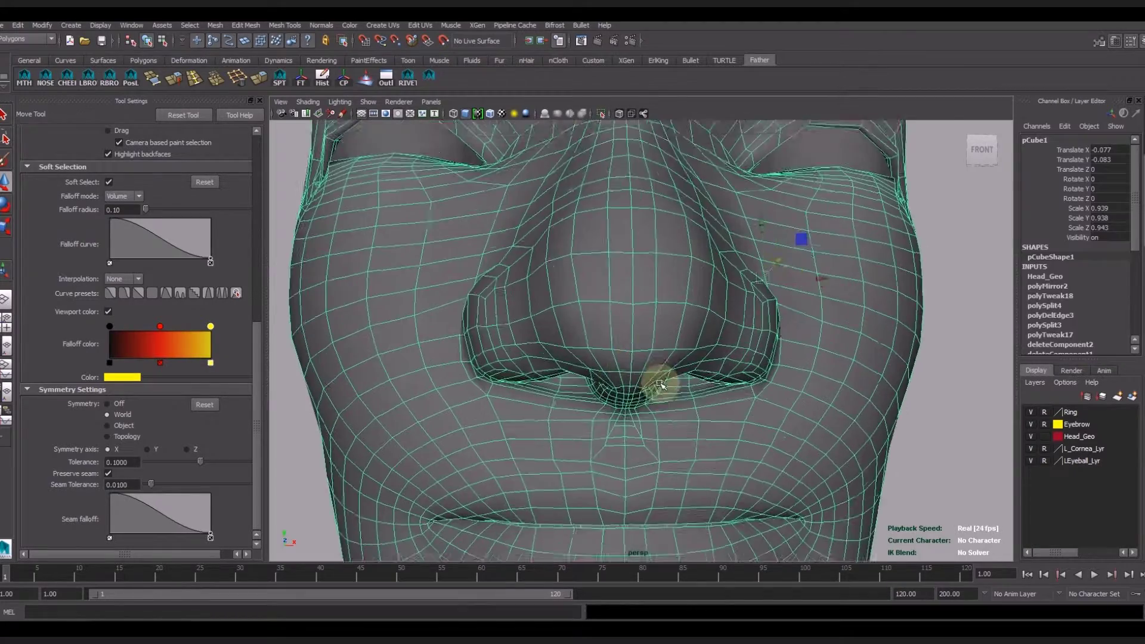
scroll(622, 327, "up", 3)
right_click(622, 327)
left_click(634, 377)
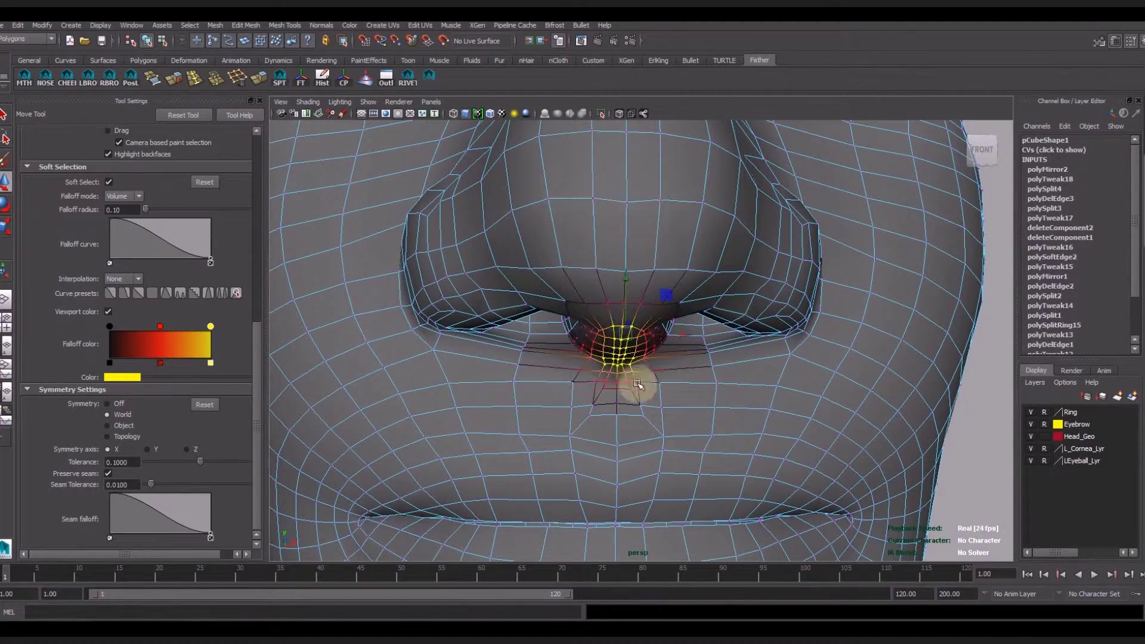
left_click_drag(639, 383, 817, 482, "alt")
mouse_move(521, 403)
left_mouse_down("alt")
mouse_move(601, 371)
mouse_move(614, 345)
left_mouse_up("alt")
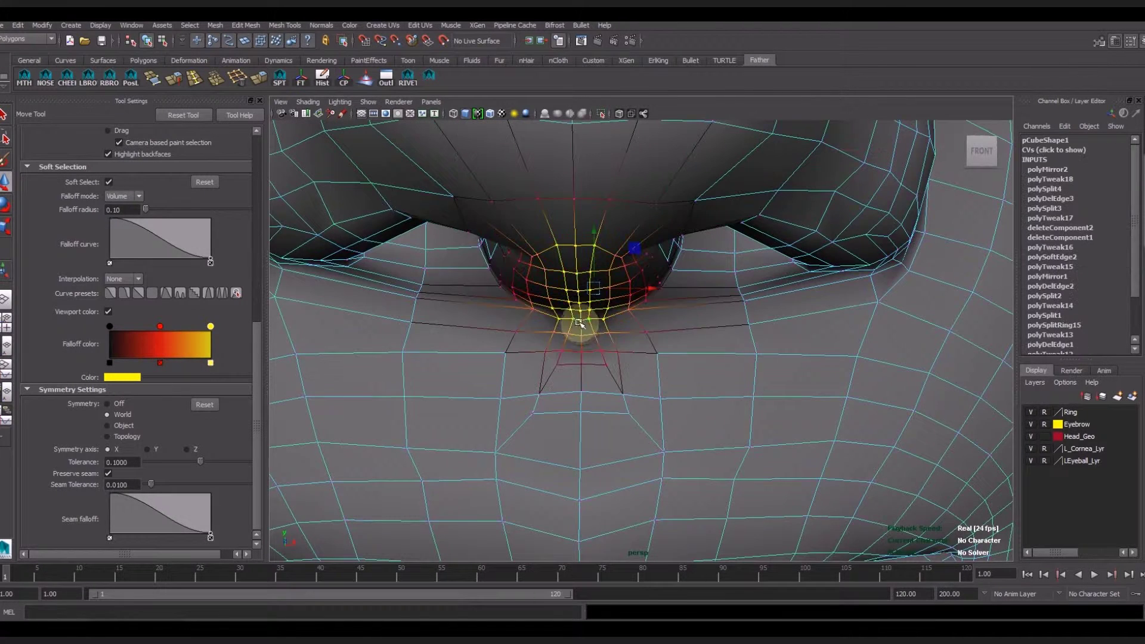
left_click(580, 324)
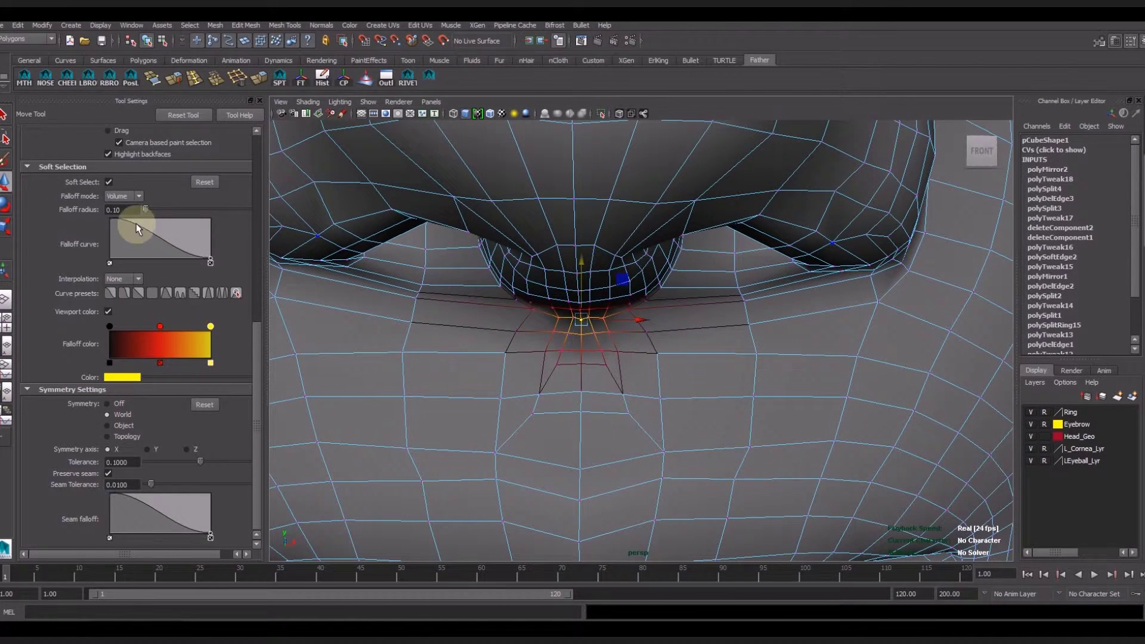
key("b")
scroll(594, 289, "up", 2)
scroll(588, 334, "up", 5)
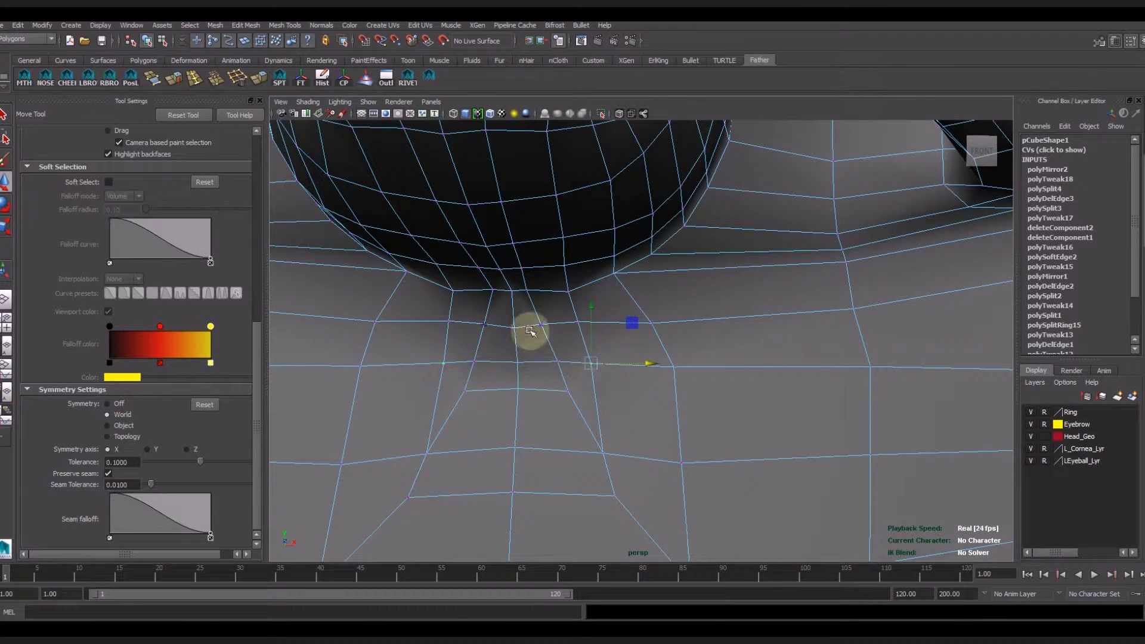
Return to object mode, deselect the head, and review the nose from the front.
left_click_drag(591, 291, 528, 304, "alt")
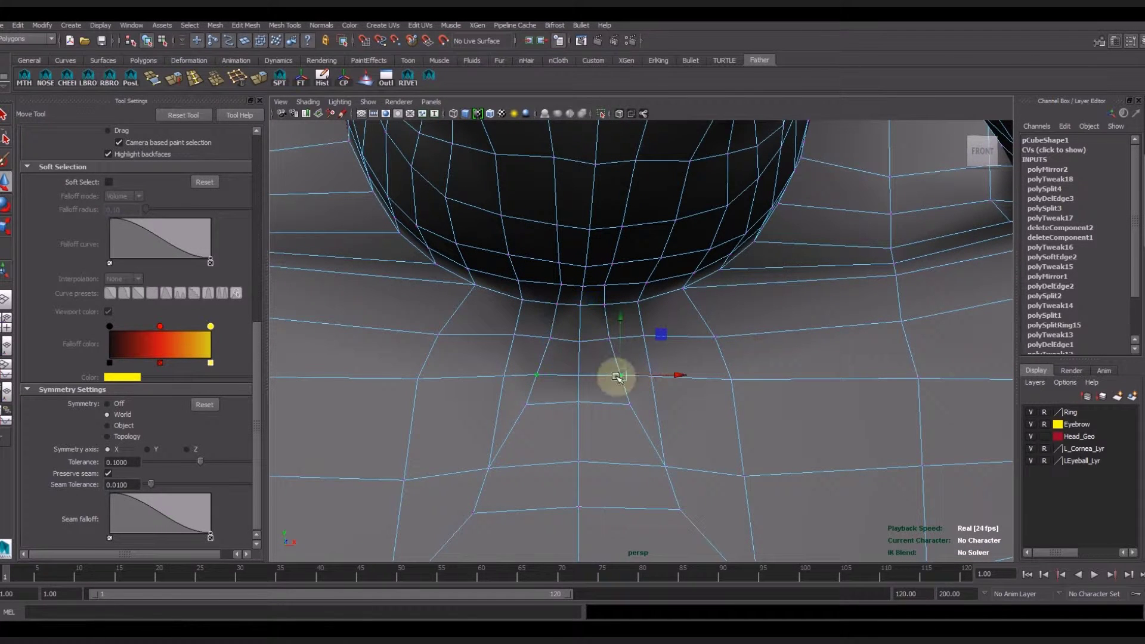
right_click_drag(618, 376, 602, 418)
left_click(762, 392)
left_click(797, 442)
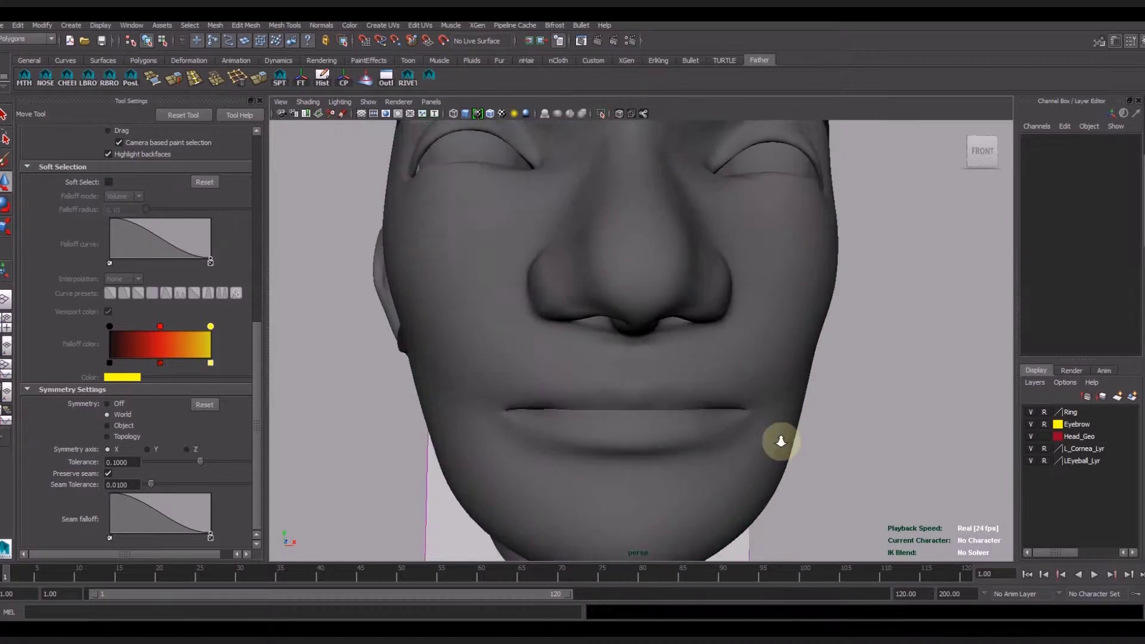
right_click_drag(781, 441, 627, 383, "alt")
left_click_drag(626, 382, 674, 417, "alt")
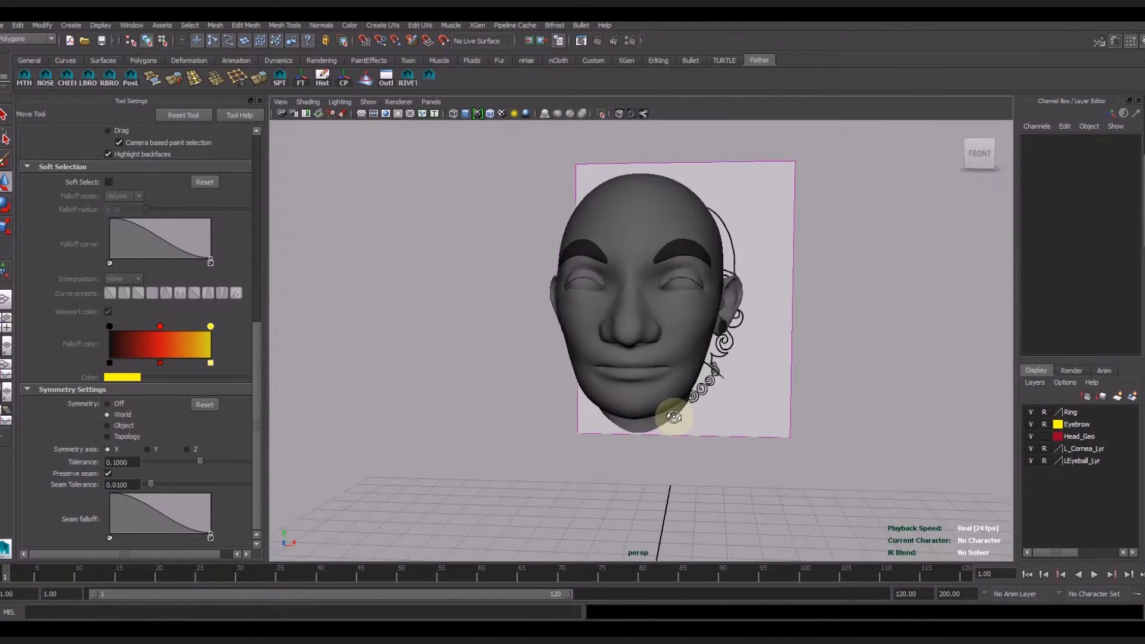
right_click_drag(674, 417, 813, 477, "alt")
Show the head's unsmoothed cage and select a vertex on the nose wing.
left_click_drag(813, 477, 695, 397, "alt")
left_click(780, 312)
right_click_drag(779, 312, 666, 320, "alt")
mouse_move(665, 320)
left_mouse_down("alt")
mouse_move(673, 299)
mouse_move(601, 289)
mouse_move(683, 344)
left_mouse_up("alt")
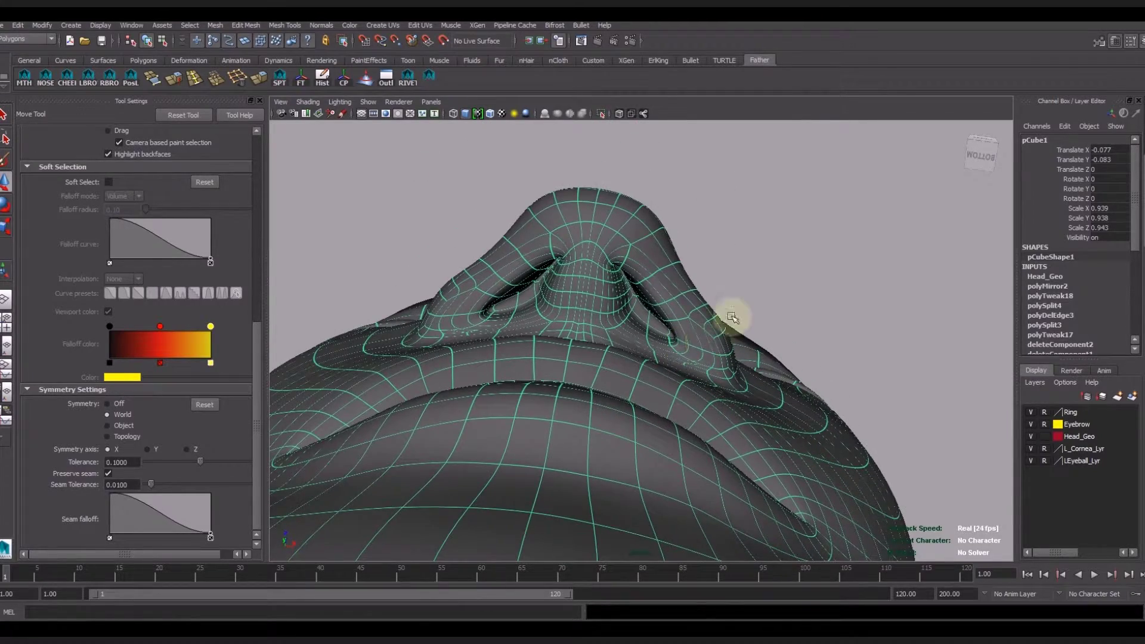
key("1")
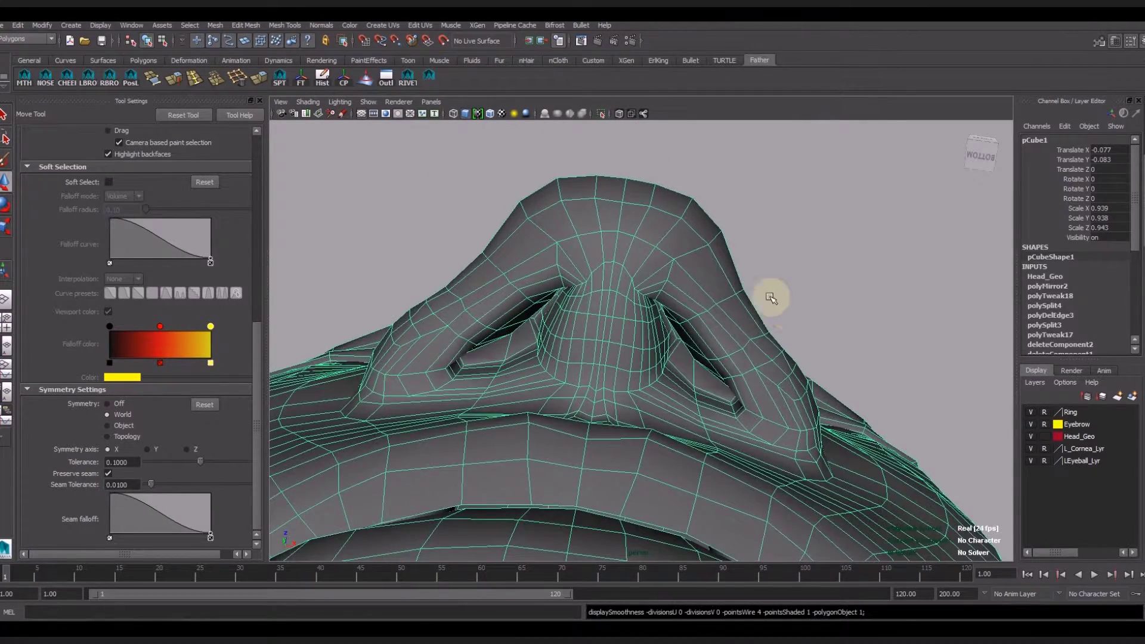
left_click_drag(761, 272, 759, 307, "alt")
left_click(760, 350)
mouse_move(759, 351)
left_mouse_down("alt")
mouse_move(757, 361)
mouse_move(748, 323)
left_mouse_up("alt")
With Soft Select on, push the nose wing side outward and down.
left_click(109, 182)
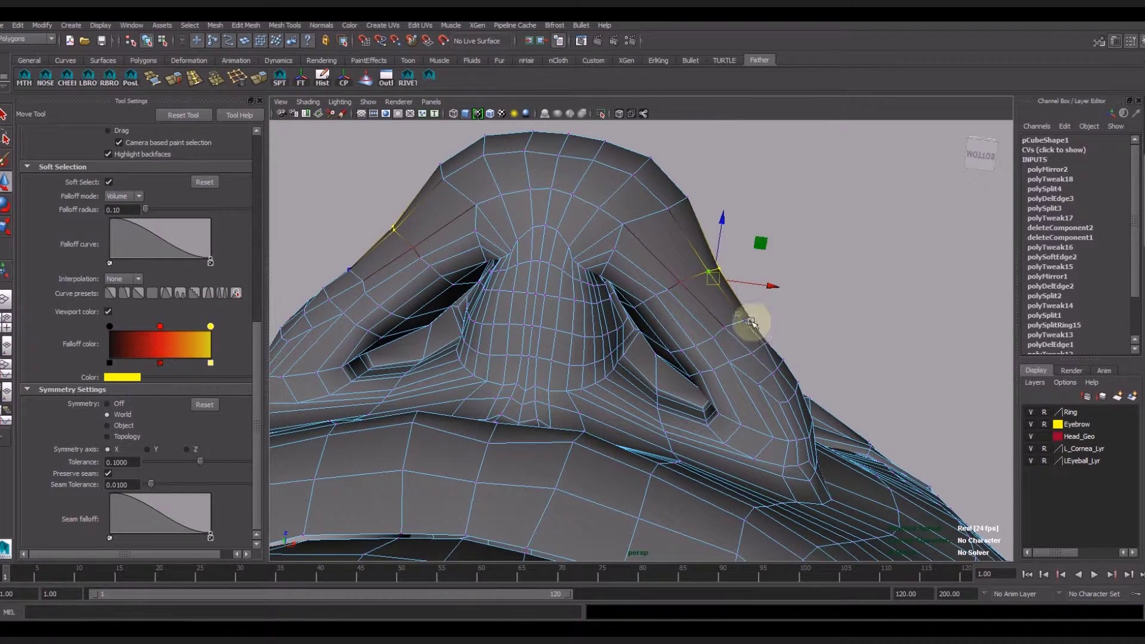
left_click_drag(749, 322, 784, 368)
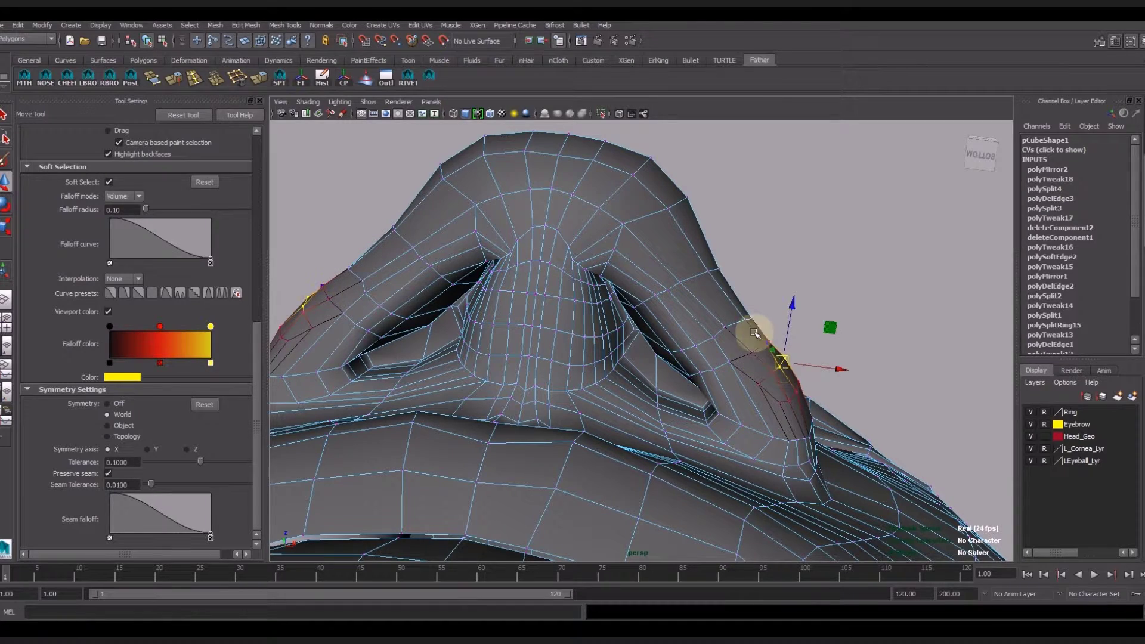
left_click(680, 209)
left_click(674, 204)
left_click(807, 234)
Adjust a nose-underside vertex, then delete the head mesh's construction history.
mouse_move(807, 235)
left_mouse_down("alt")
mouse_move(777, 422)
mouse_move(703, 491)
left_mouse_up("alt")
left_click(621, 307)
left_click_drag(606, 379, 688, 447, "alt")
mouse_move(716, 360)
left_mouse_down("alt")
mouse_move(751, 399)
mouse_move(706, 329)
mouse_move(775, 340)
mouse_move(690, 366)
left_mouse_up("alt")
right_click_drag(690, 366, 685, 461, "alt")
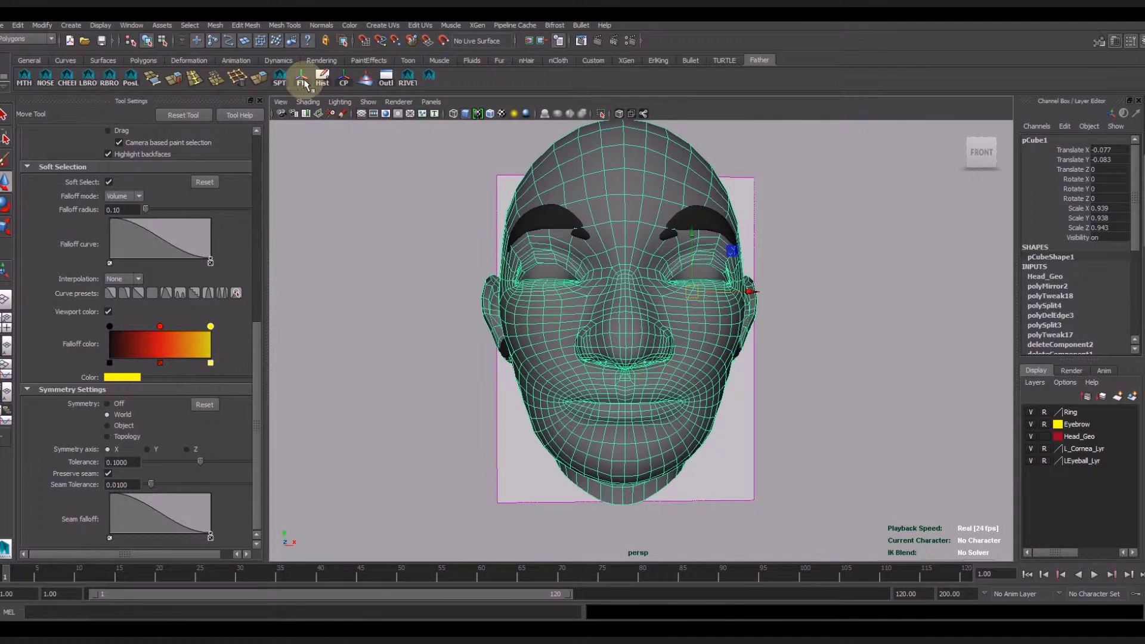
left_click(323, 88)
left_click(737, 365)
Frame the mouth and chin and select the head mesh.
left_click(800, 442)
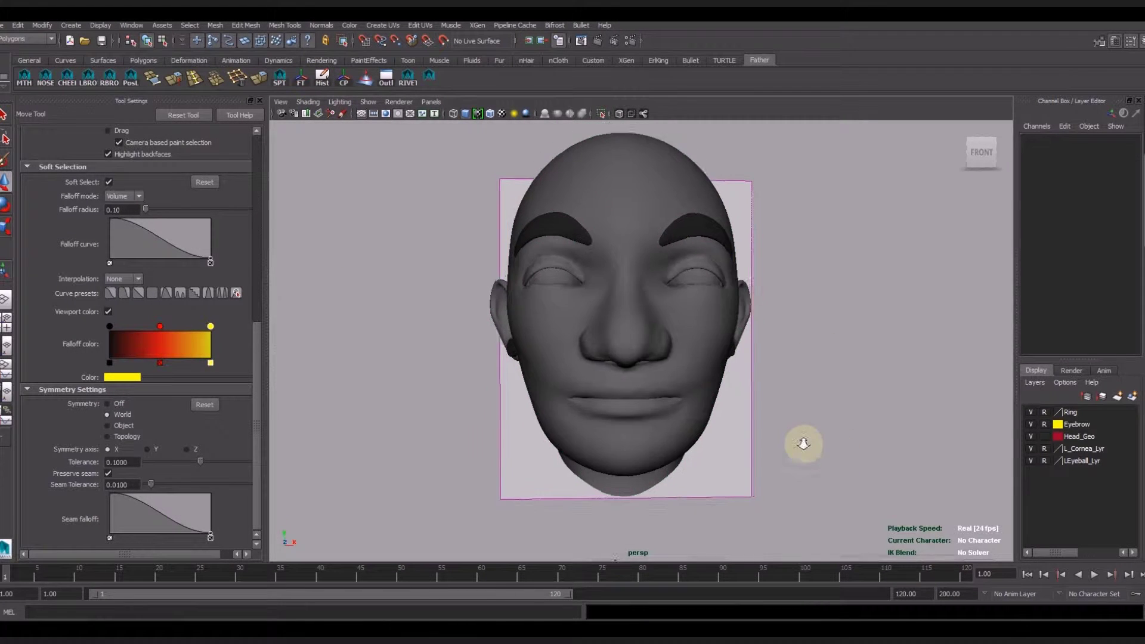
right_click_drag(800, 442, 694, 443, "alt")
mouse_move(694, 444)
left_mouse_down("alt")
mouse_move(608, 447)
mouse_move(703, 417)
mouse_move(794, 435)
mouse_move(742, 427)
mouse_move(690, 448)
mouse_move(618, 447)
left_mouse_up("alt")
mouse_move(618, 448)
right_mouse_down("alt")
mouse_move(626, 370)
mouse_move(670, 337)
mouse_move(620, 447)
right_mouse_up("alt")
left_click(621, 448)
mouse_move(621, 447)
left_mouse_down("alt")
mouse_move(690, 450)
mouse_move(685, 340)
left_mouse_up("alt")
In vertex mode, soft-move a vertex at the bottom of the chin.
right_click_drag(614, 388, 679, 359)
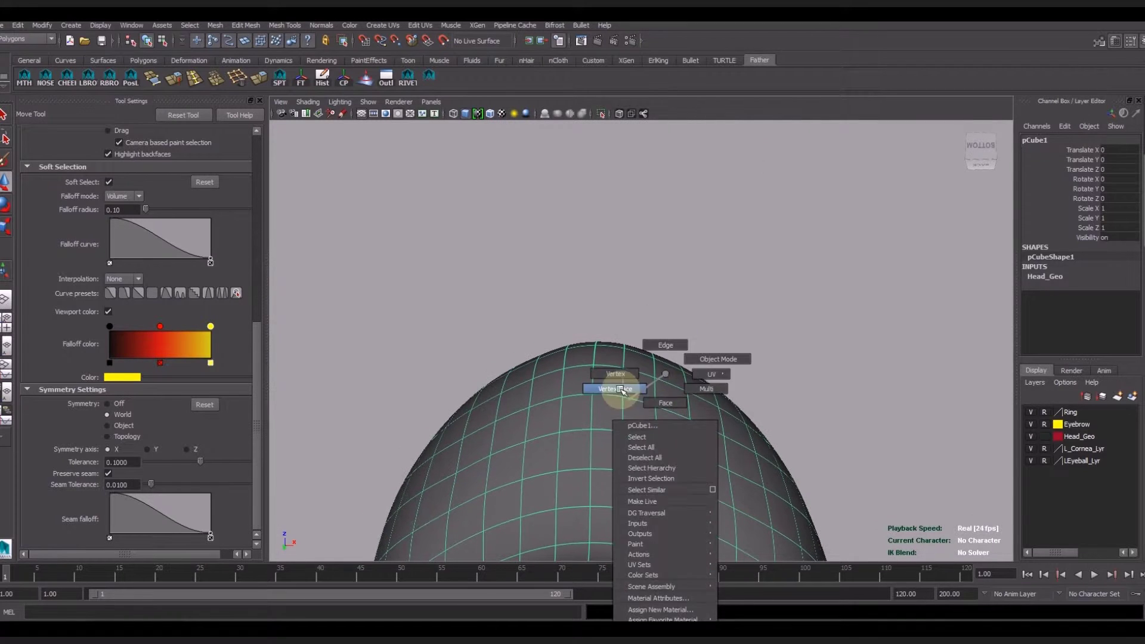
left_click(679, 359)
mouse_move(746, 458)
left_mouse_down("alt")
mouse_move(728, 503)
mouse_move(694, 456)
mouse_move(731, 332)
left_mouse_up("alt")
right_click_drag(731, 332, 686, 378, "alt")
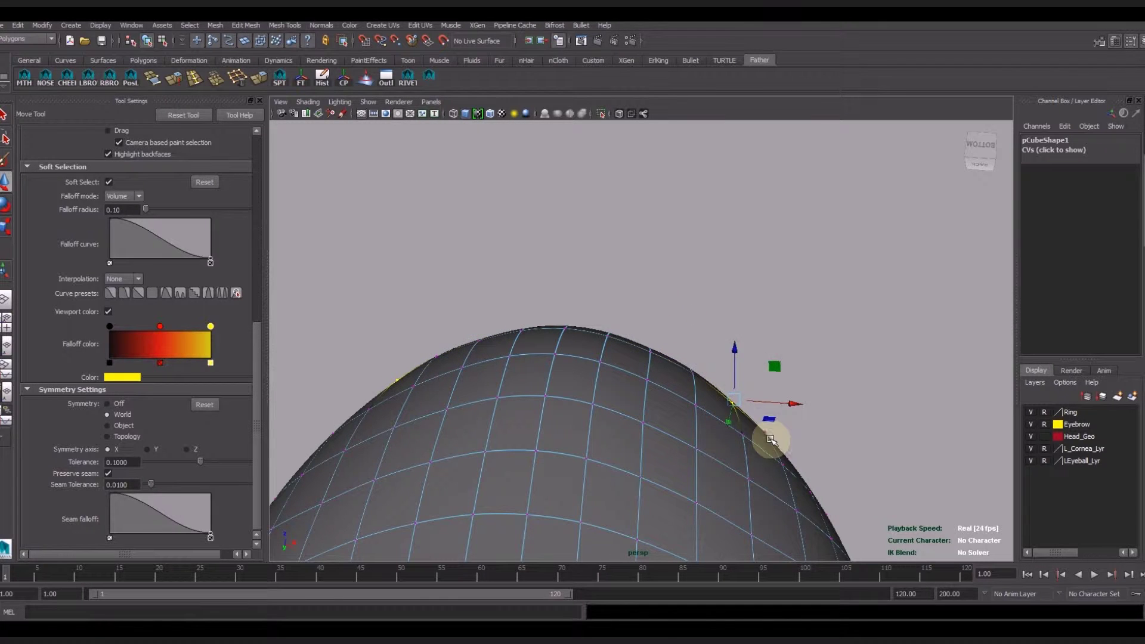
mouse_move(697, 315)
left_mouse_down("alt")
mouse_move(639, 424)
mouse_move(626, 531)
mouse_move(652, 366)
left_mouse_up("alt")
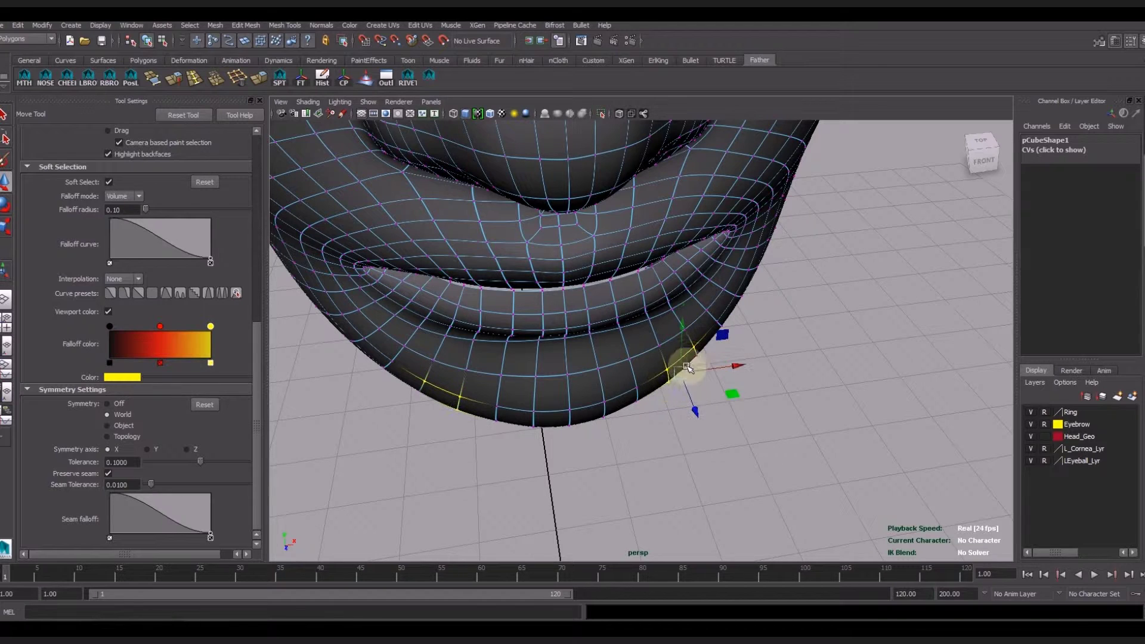
left_click_drag(666, 429, 589, 436, "alt")
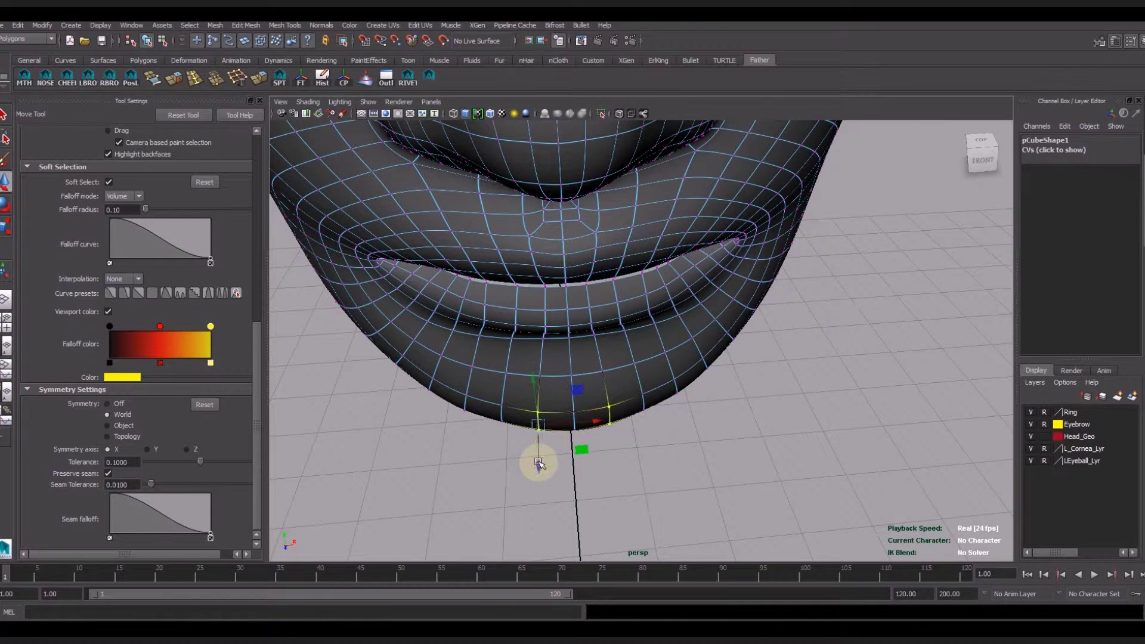
Reframe to a three-quarter view of the lips and chin and reselect the head.
left_click(538, 461)
right_click_drag(539, 461, 685, 401, "alt")
mouse_move(685, 402)
left_mouse_down("alt")
mouse_move(522, 435)
mouse_move(627, 466)
left_mouse_up("alt")
right_click_drag(626, 465, 652, 412, "alt")
left_click(652, 412)
left_click_drag(652, 412, 660, 463, "alt")
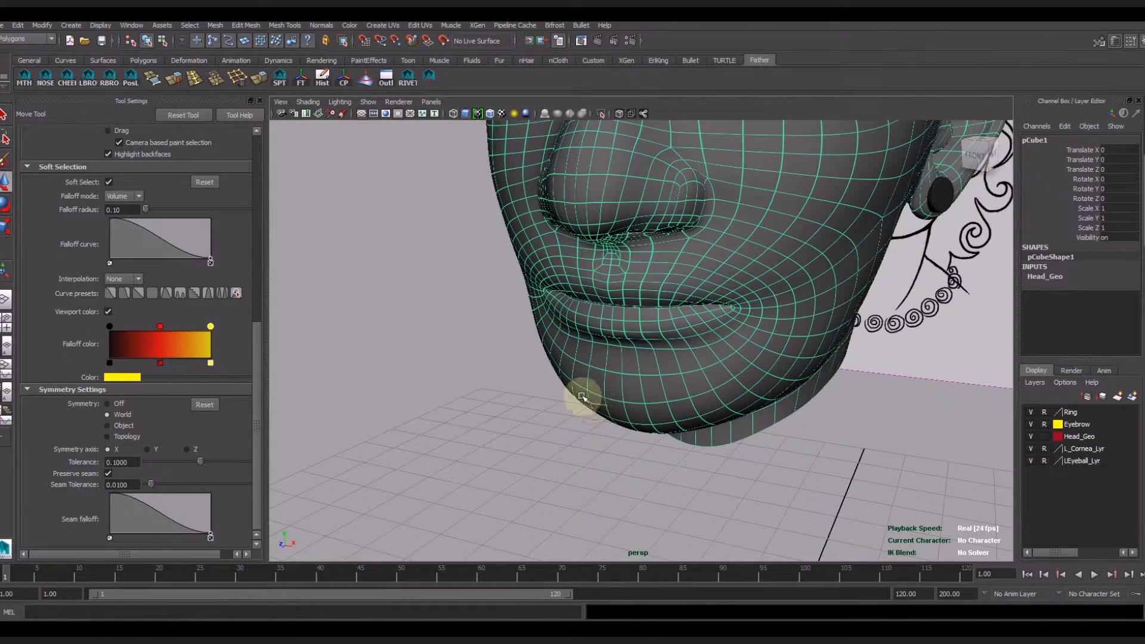
Refine the chin vertices from a near-front view, then return to object mode.
right_click_drag(583, 396, 564, 376)
mouse_move(616, 446)
left_mouse_down("alt")
mouse_move(562, 464)
mouse_move(574, 440)
mouse_move(639, 440)
mouse_move(544, 380)
left_mouse_up("alt")
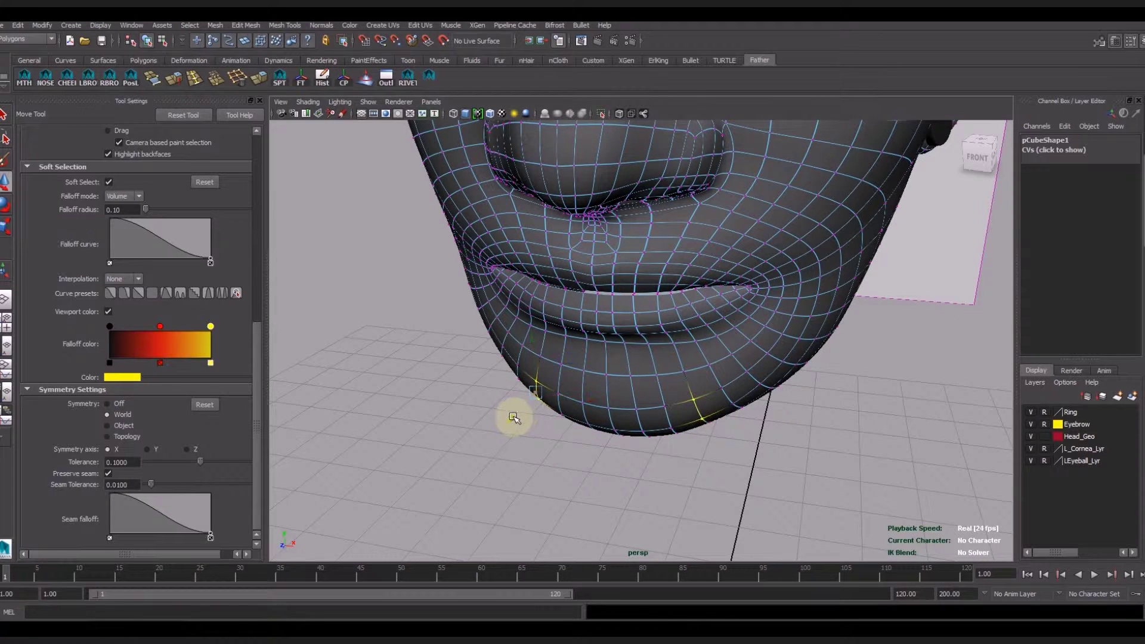
right_click(669, 340)
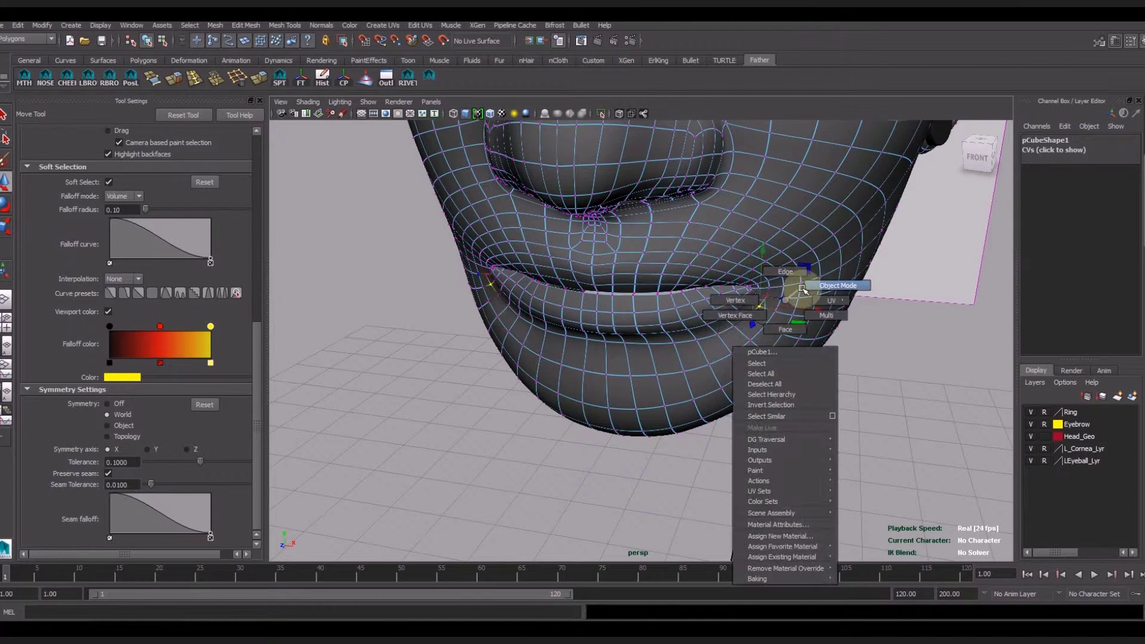
right_click_drag(761, 307, 776, 334)
Insert a new edge loop around the lips.
key("a")
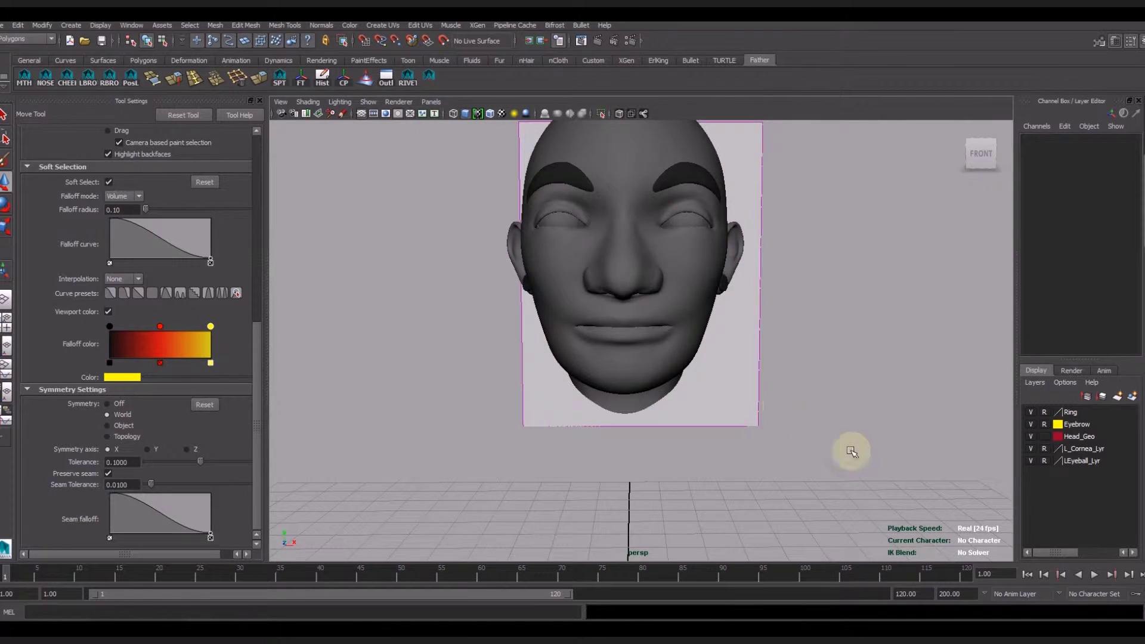
scroll(672, 314, "up", 5)
left_click(665, 314)
scroll(643, 278, "up", 3)
mouse_move(643, 278)
left_mouse_down("alt")
mouse_move(593, 335)
mouse_move(660, 328)
mouse_move(762, 342)
mouse_move(384, 142)
left_mouse_up("alt")
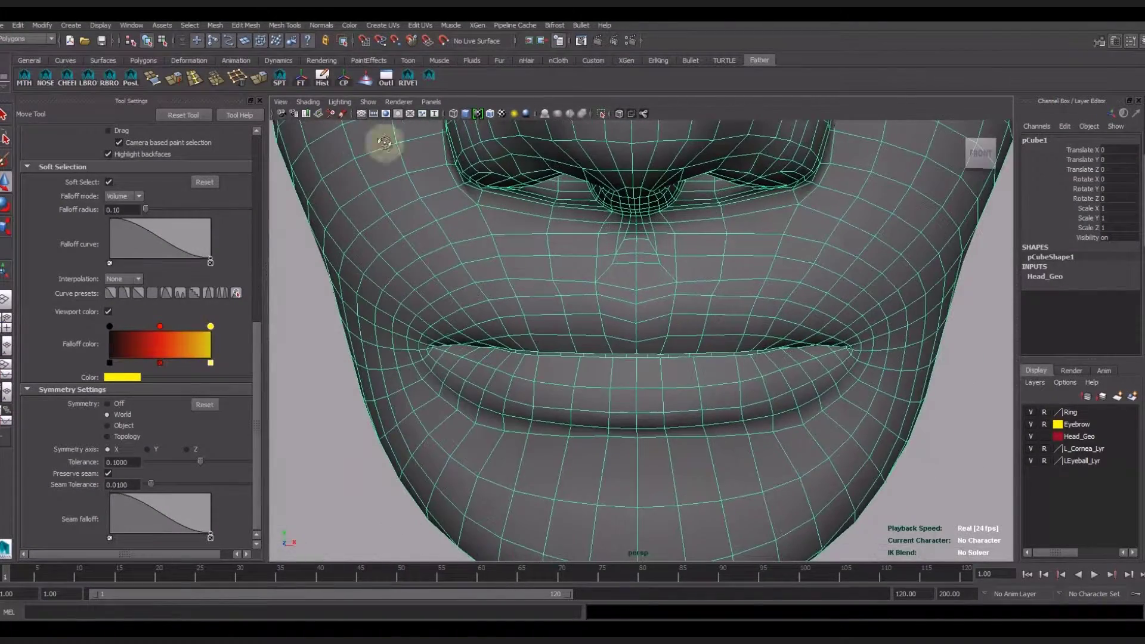
double_click(639, 298)
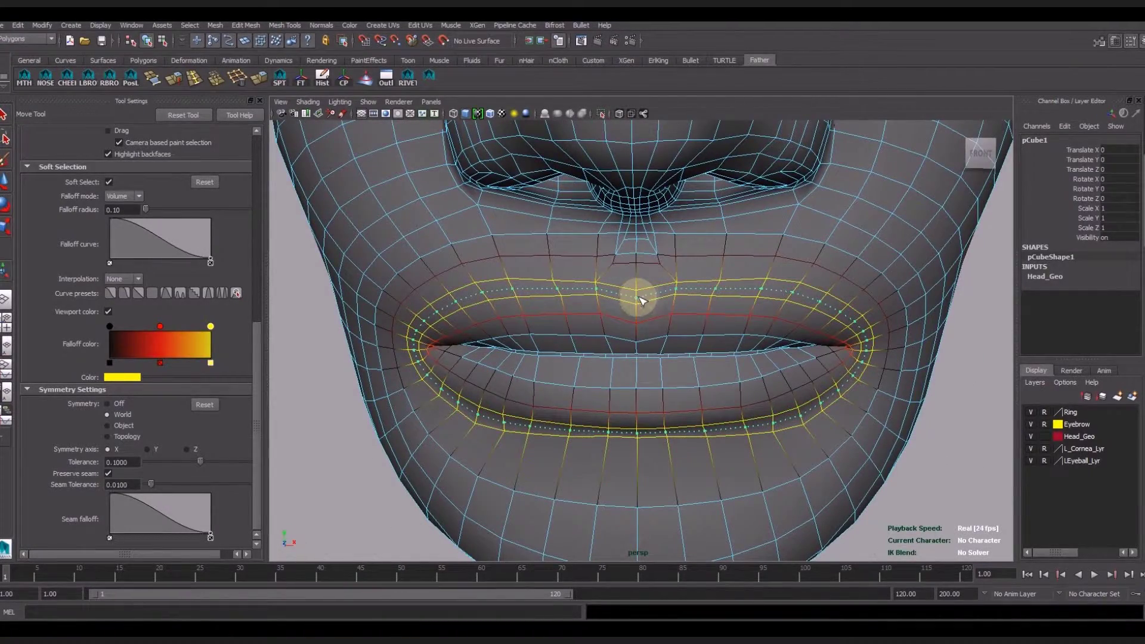
left_click(6, 179)
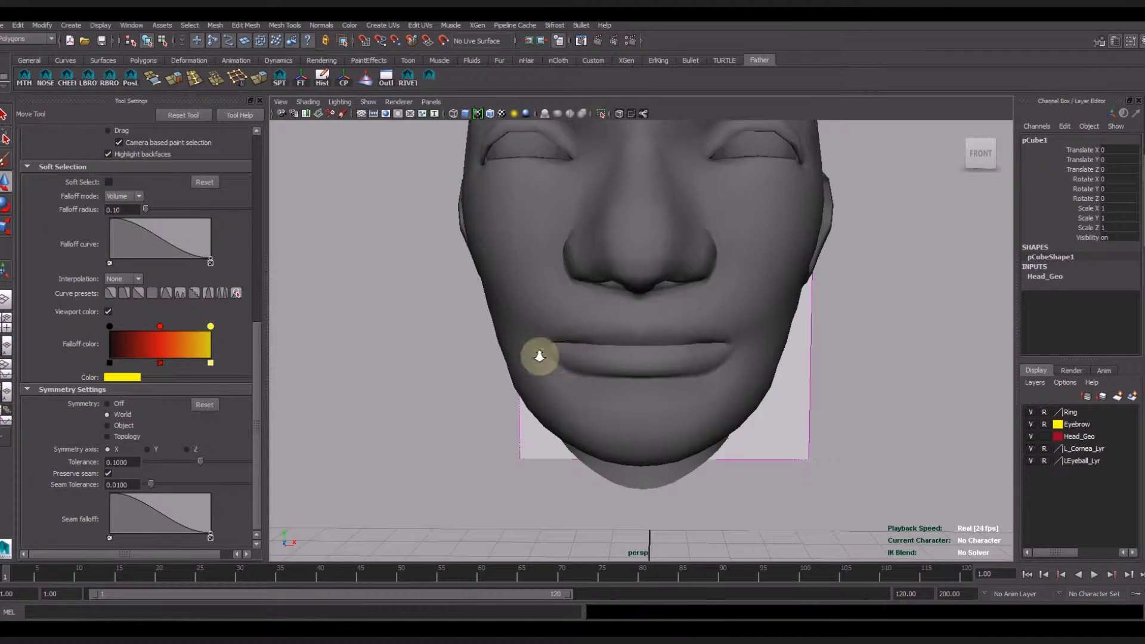
Pull a lower-lip vertex up and outward, then review the mouth from the front.
mouse_move(536, 358)
left_mouse_down("alt")
mouse_move(701, 463)
mouse_move(627, 463)
mouse_move(649, 380)
left_mouse_up("alt")
scroll(649, 380, "up", 5)
left_click_drag(763, 453, 741, 404, "alt")
left_click(754, 416)
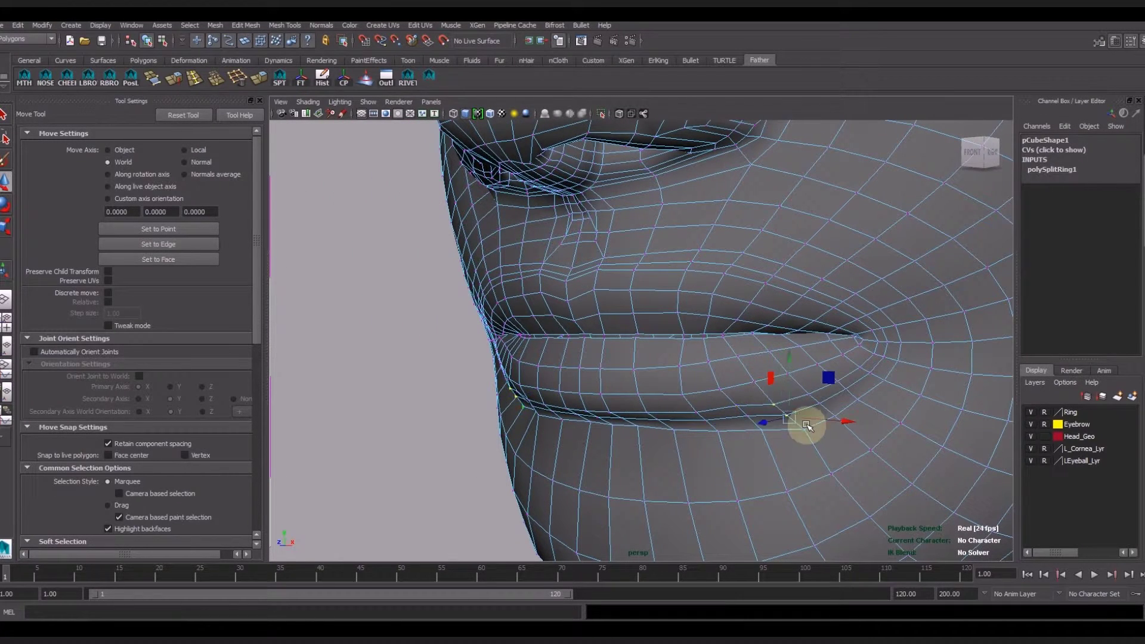
left_click_drag(817, 400, 896, 403)
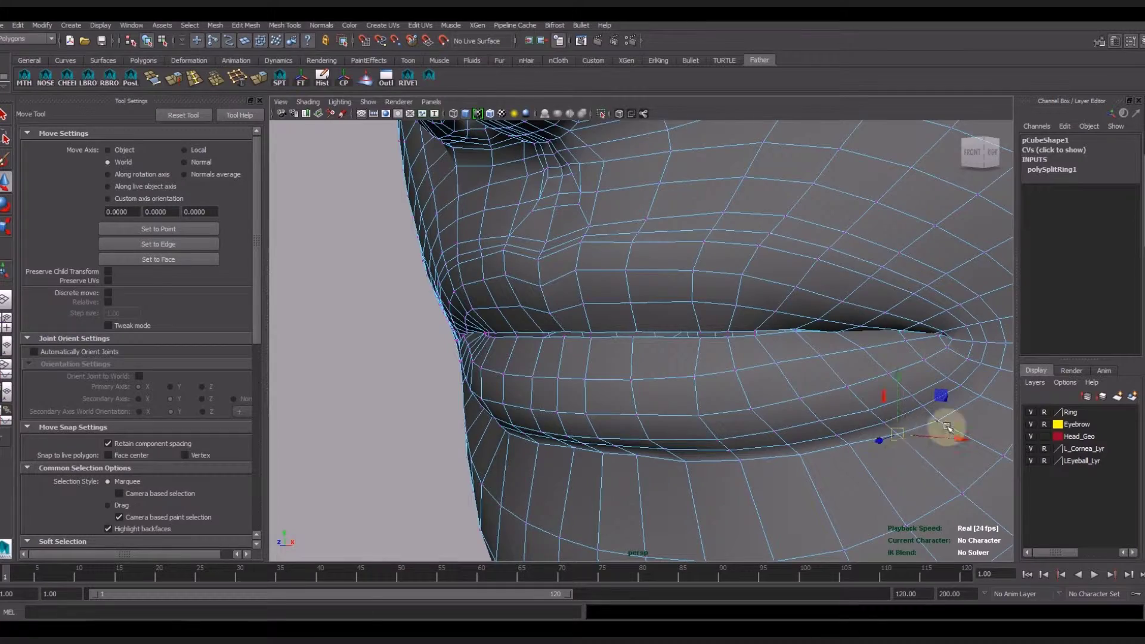
left_click_drag(947, 427, 831, 460, "alt")
scroll(621, 294, "up", 2)
scroll(635, 307, "up", 2)
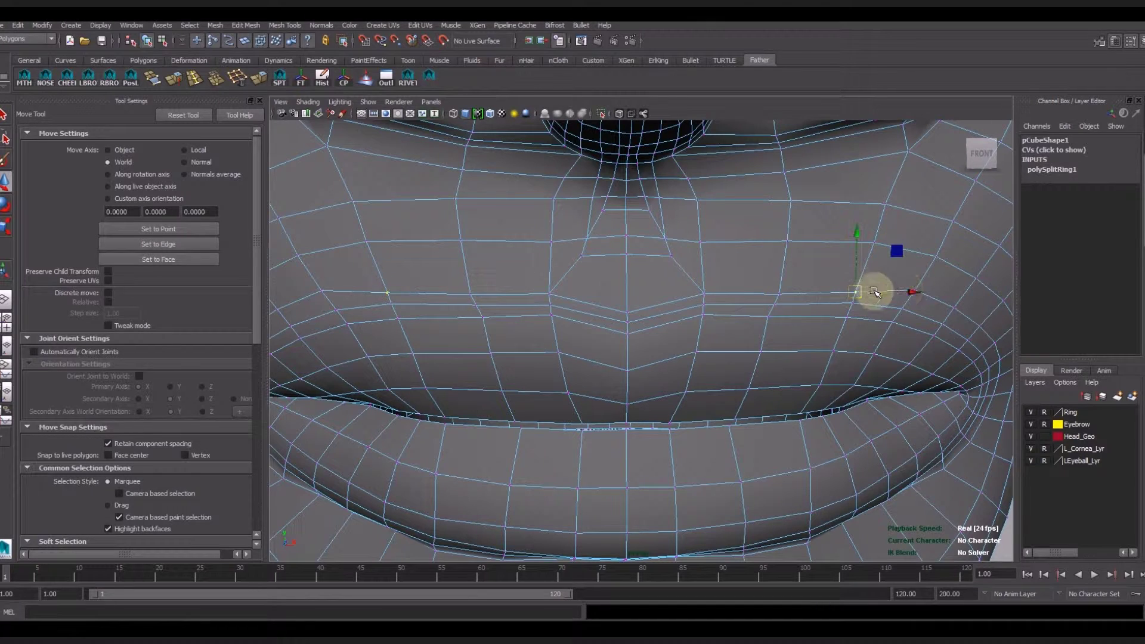
scroll(916, 293, "down", 3)
scroll(728, 439, "down", 5)
mouse_move(729, 439)
left_mouse_down("alt")
mouse_move(544, 429)
mouse_move(673, 435)
left_mouse_up("alt")
Delete the surplus edge loop above the upper lip.
left_click(608, 332)
scroll(609, 332, "up", 5)
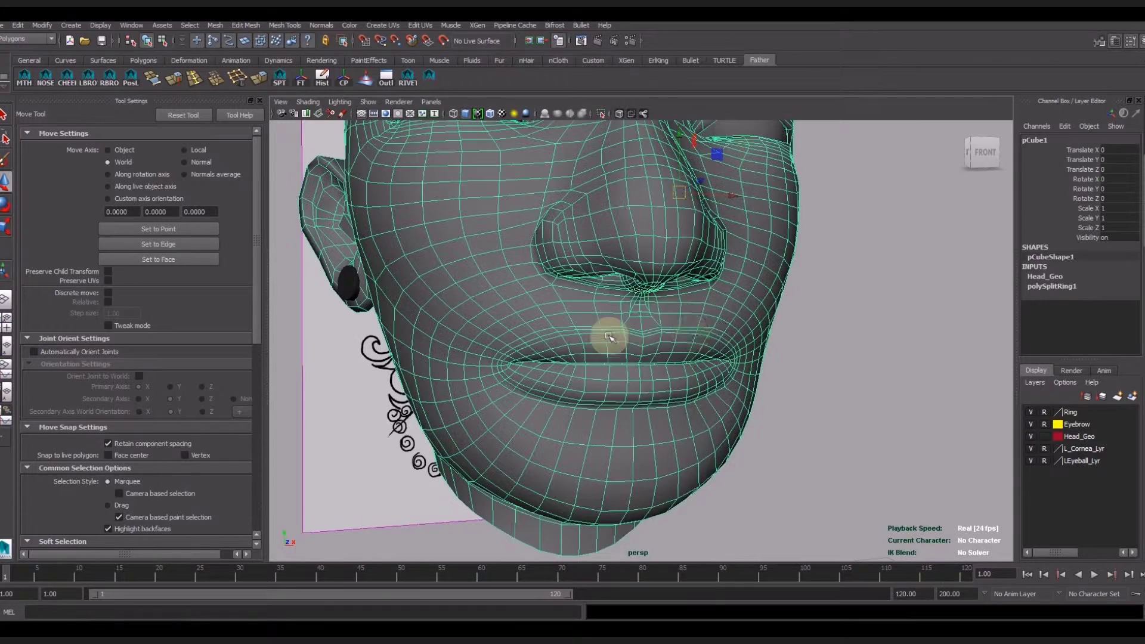
scroll(748, 408, "up", 2)
right_click_drag(670, 374, 667, 353)
double_click(704, 319)
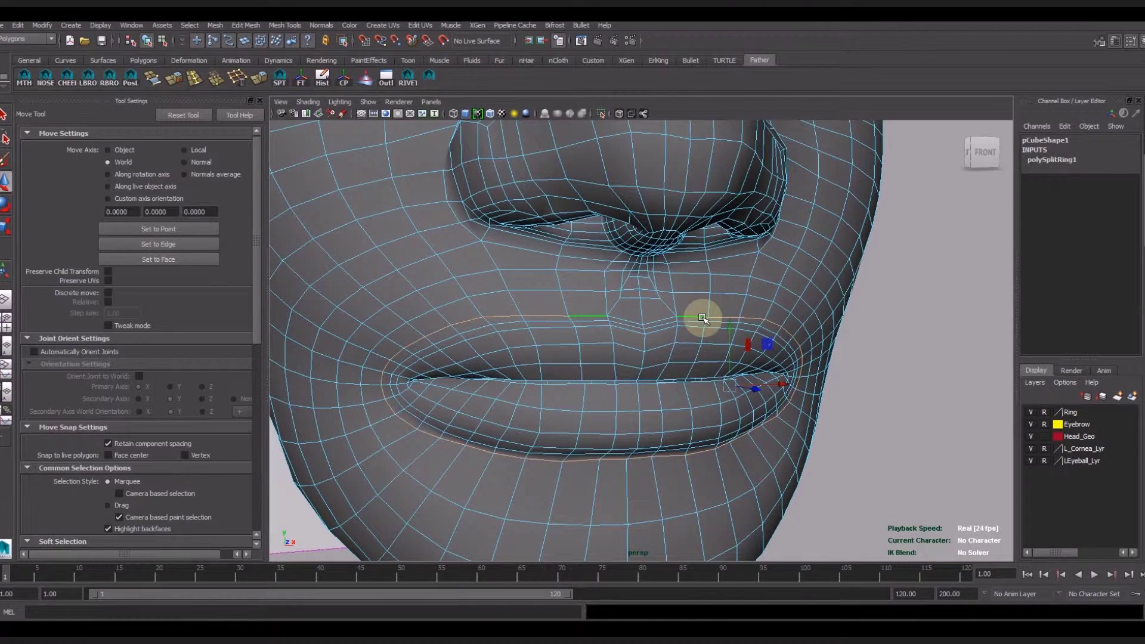
left_click(721, 317)
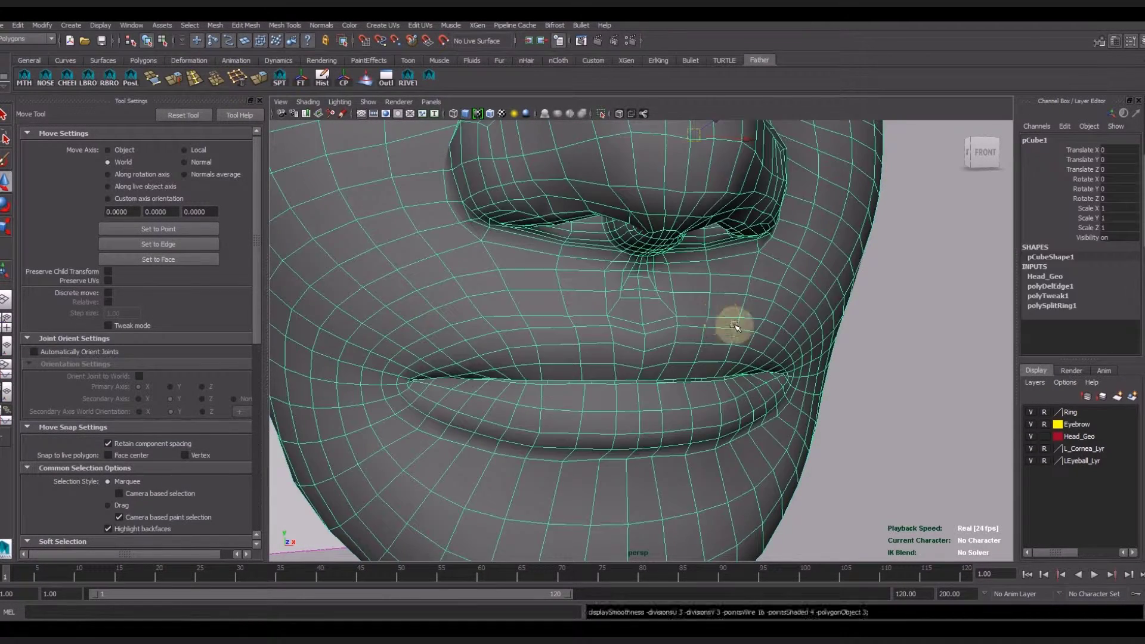
scroll(597, 358, "down", 5)
Adjust two vertices below the lower lip, checking the chin from several angles.
left_click(498, 411)
mouse_move(499, 411)
left_mouse_down("alt")
mouse_move(621, 460)
mouse_move(624, 478)
mouse_move(766, 424)
mouse_move(719, 351)
mouse_move(755, 439)
left_mouse_up("alt")
scroll(657, 476, "down", 3)
scroll(766, 424, "up", 8)
left_click(766, 424)
right_click_drag(755, 440, 686, 417)
left_click(719, 421)
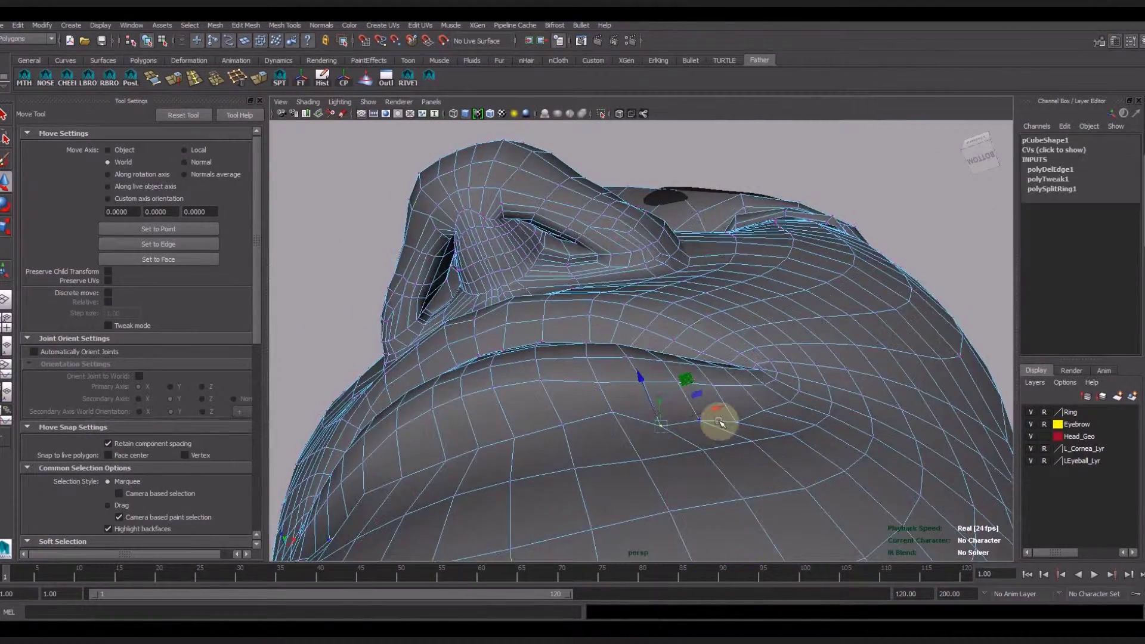
mouse_move(709, 429)
left_mouse_down("alt")
mouse_move(685, 378)
mouse_move(672, 435)
mouse_move(713, 423)
mouse_move(634, 392)
mouse_move(757, 352)
mouse_move(841, 407)
mouse_move(833, 397)
left_mouse_up("alt")
left_click(833, 401)
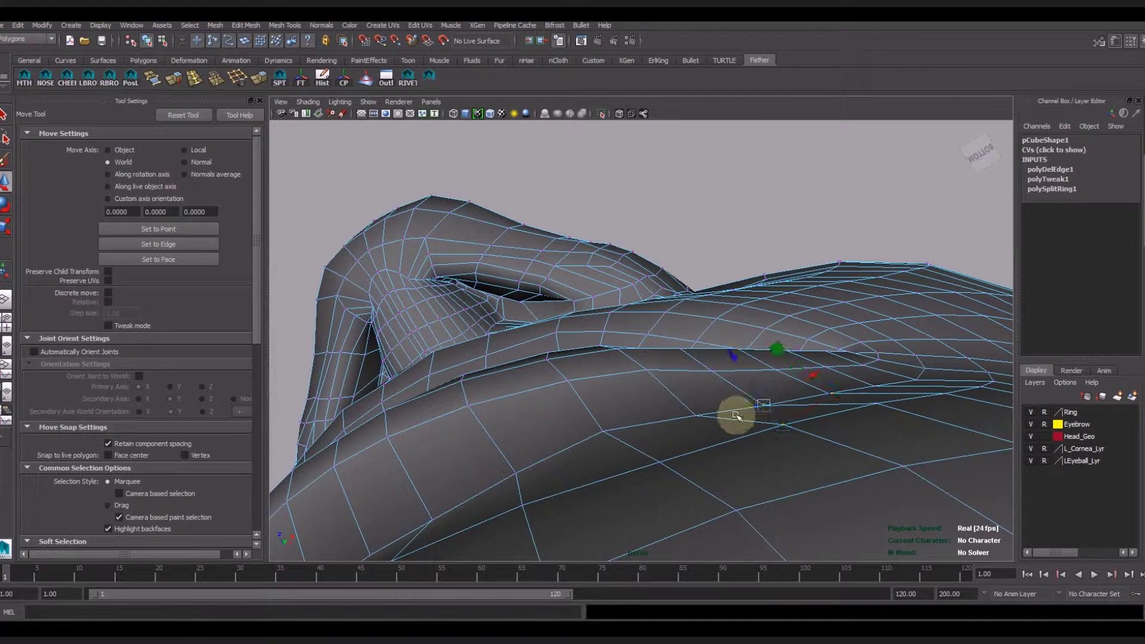
mouse_move(728, 468)
left_mouse_down("alt")
mouse_move(749, 450)
mouse_move(706, 446)
left_mouse_up("alt")
Adjust a vertex at the lip corner, viewing it from the side.
mouse_move(674, 410)
left_mouse_down("alt")
mouse_move(749, 440)
mouse_move(736, 501)
mouse_move(772, 522)
mouse_move(578, 374)
left_mouse_up("alt")
right_click_drag(577, 374, 578, 433)
key("f")
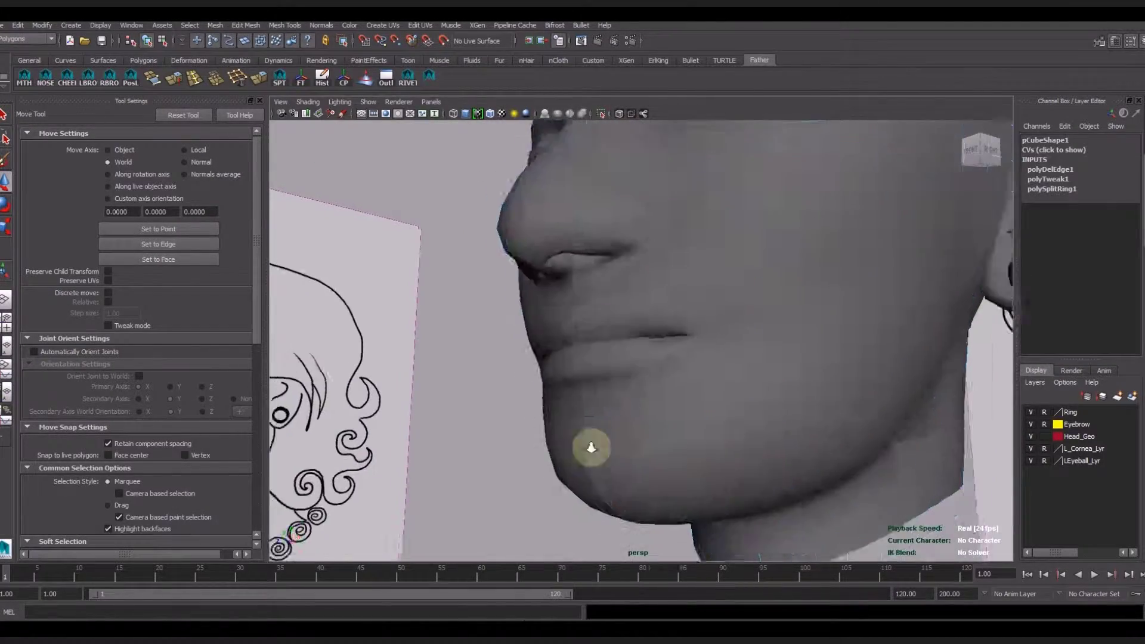
scroll(636, 367, "up", 5)
scroll(635, 367, "up", 5)
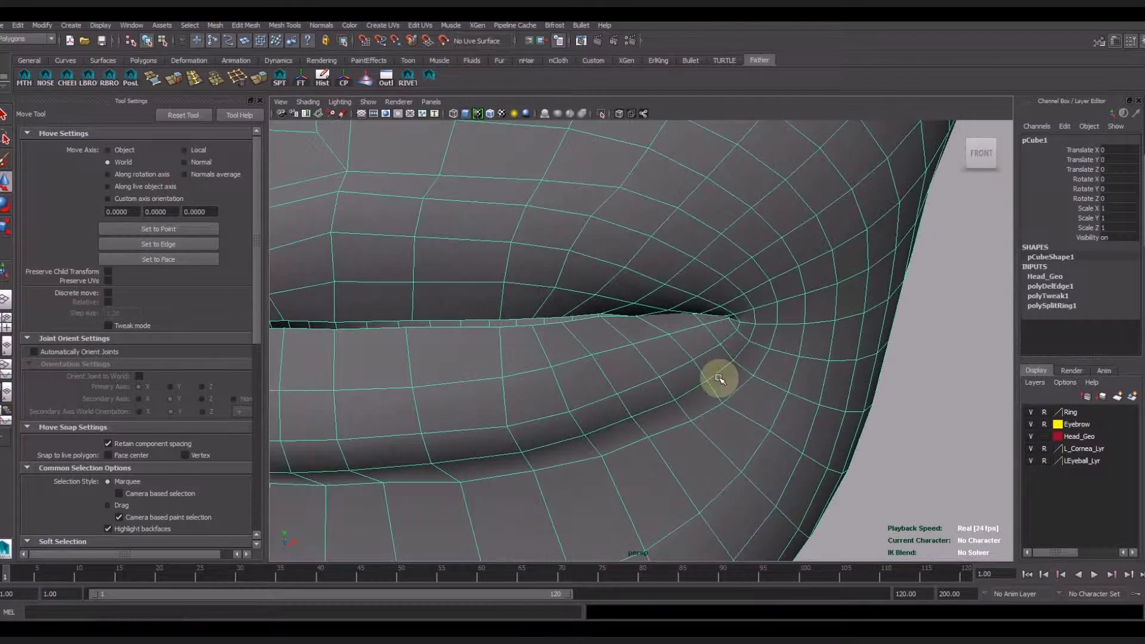
key("F8")
left_click(685, 366)
mouse_move(686, 366)
left_mouse_down("alt")
mouse_move(742, 401)
mouse_move(673, 358)
mouse_move(656, 389)
left_mouse_up("alt")
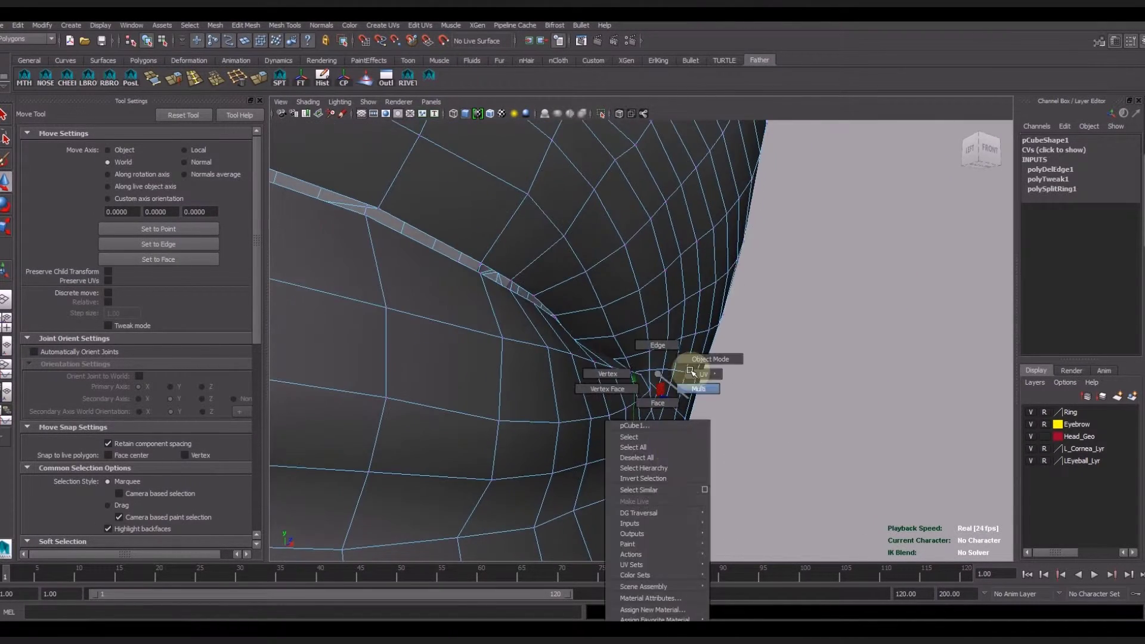
right_click_drag(665, 378, 638, 370)
scroll(524, 473, "down", 5)
left_click(524, 473)
Smooth the mouth-corner surface with the Sculpt Geometry Tool and reselect the head.
key("y")
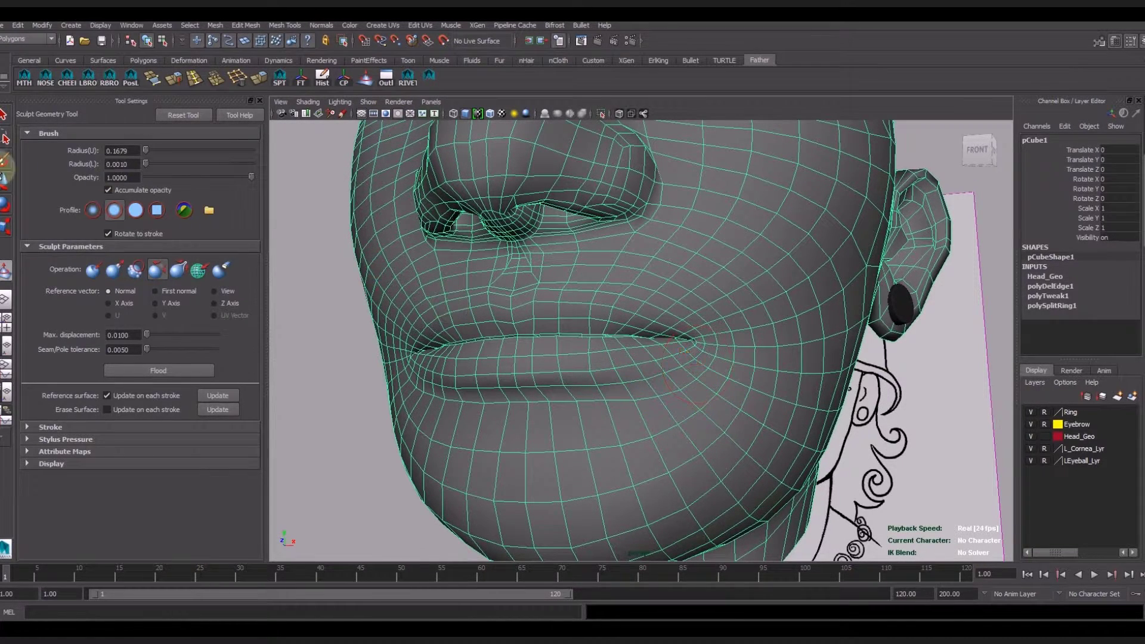
key("w")
right_click_drag(678, 256, 656, 287)
scroll(512, 366, "down", 5)
left_click_drag(512, 366, 696, 399, "alt")
left_click(696, 399)
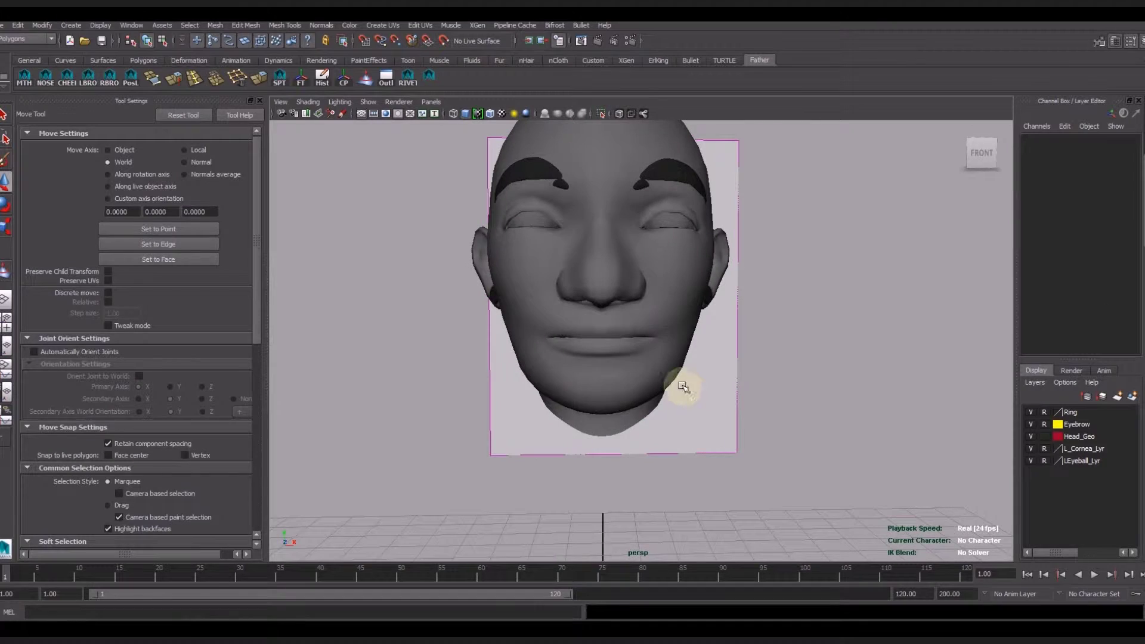
left_click(608, 338)
Delete one half of the head's vertices using the Top view marquee.
key("space")
right_click_drag(426, 244, 417, 211)
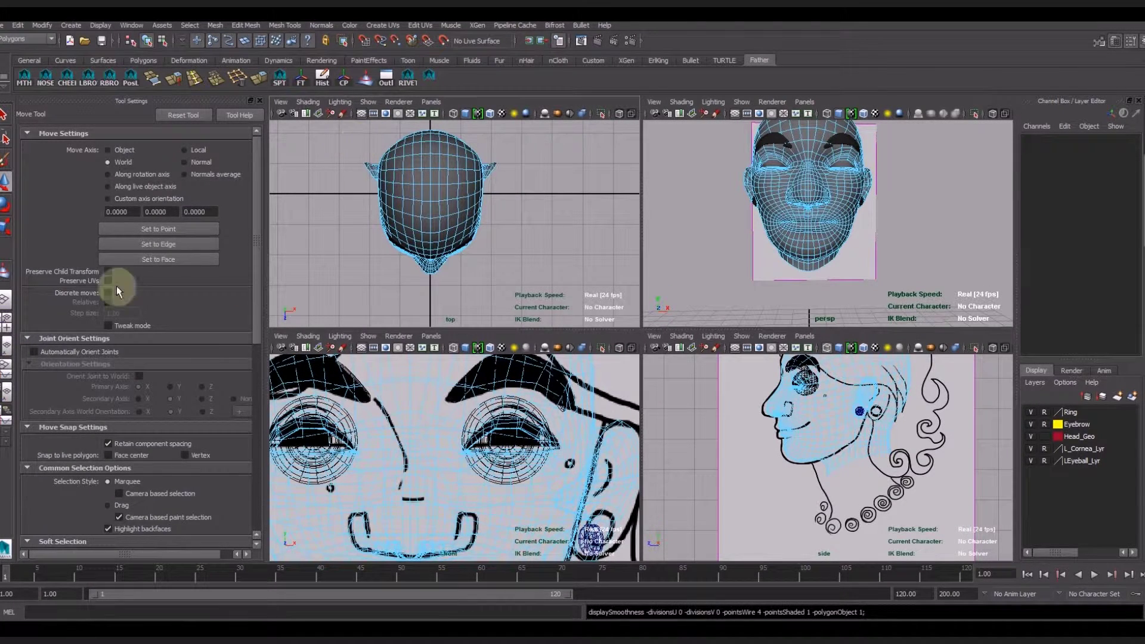
scroll(116, 290, "down", 7)
mouse_move(348, 126)
left_mouse_down()
mouse_move(396, 269)
mouse_move(430, 320)
left_mouse_up()
scroll(817, 226, "up", 5)
mouse_move(835, 251)
left_mouse_down("alt")
mouse_move(876, 284)
mouse_move(882, 251)
mouse_move(945, 239)
mouse_move(847, 233)
left_mouse_up("alt")
scroll(876, 284, "down", 5)
scroll(875, 284, "down", 3)
key("Delete")
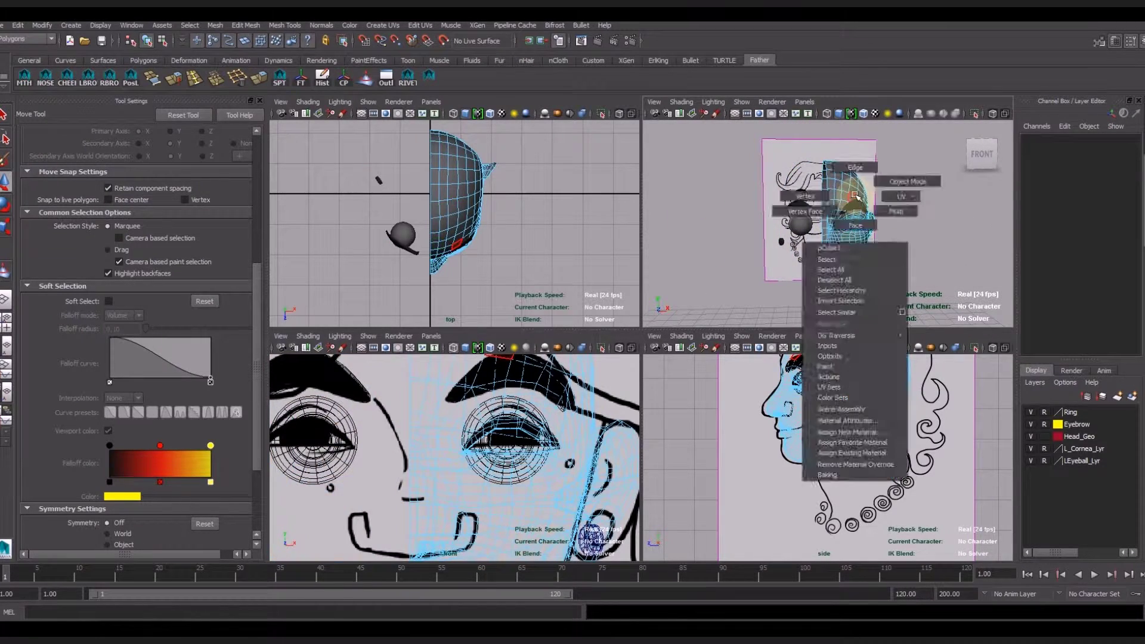
Mirror the remaining half into a full head and preview it smoothed.
right_click_drag(847, 232, 847, 186)
left_click(280, 78)
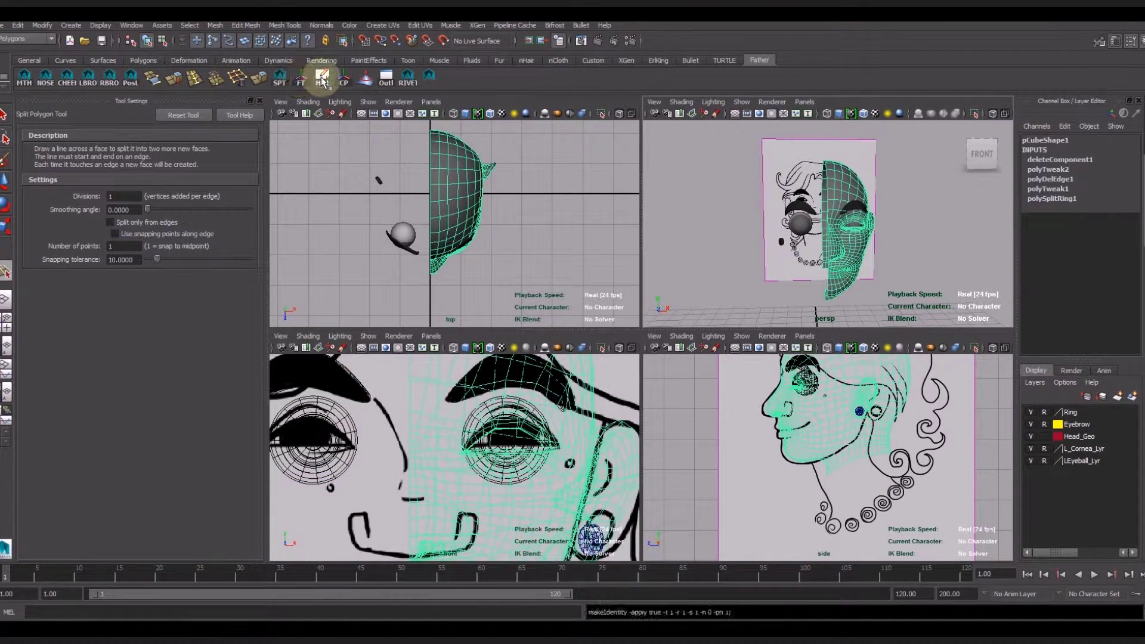
left_click(215, 25)
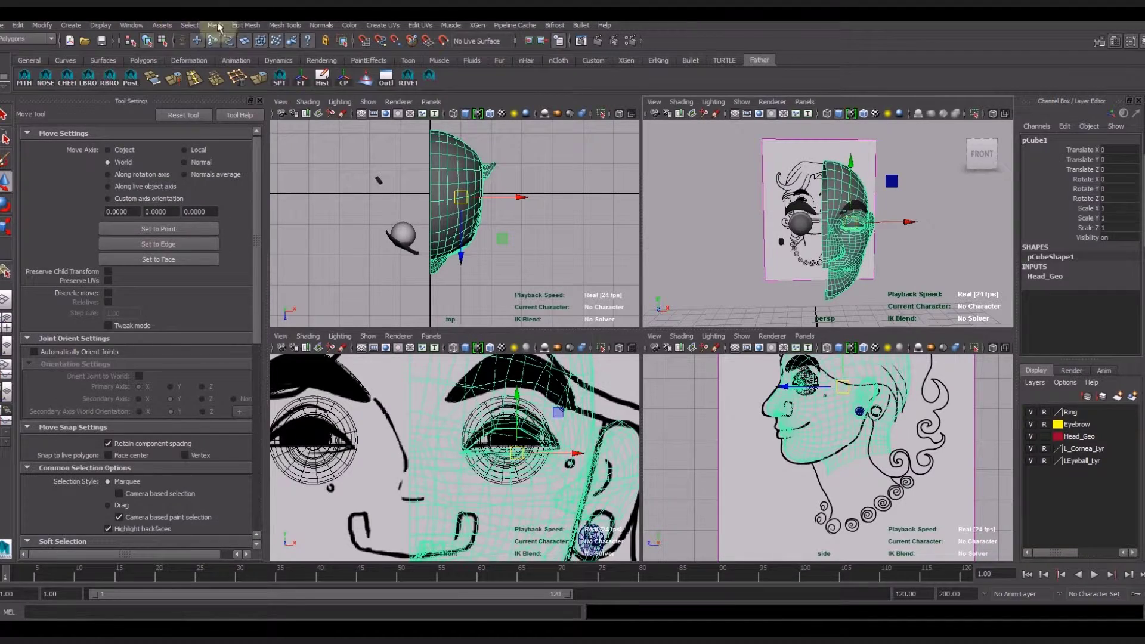
left_click(230, 187)
right_click_drag(1003, 175, 1005, 277, "alt")
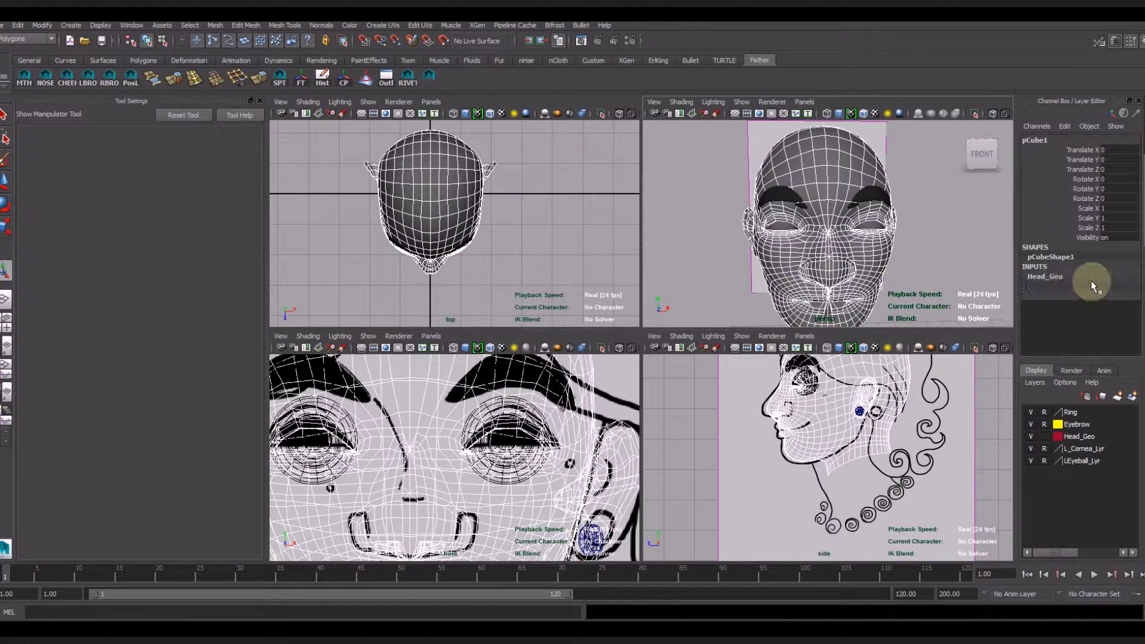
left_click_drag(834, 256, 859, 262, "alt")
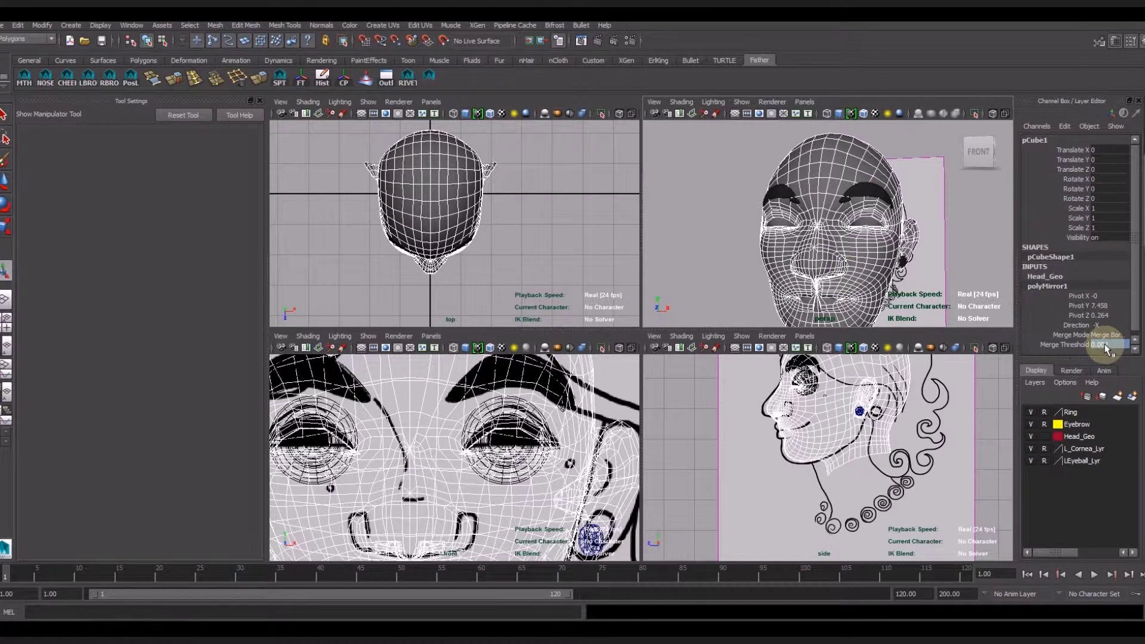
key("5")
key("3")
key("space")
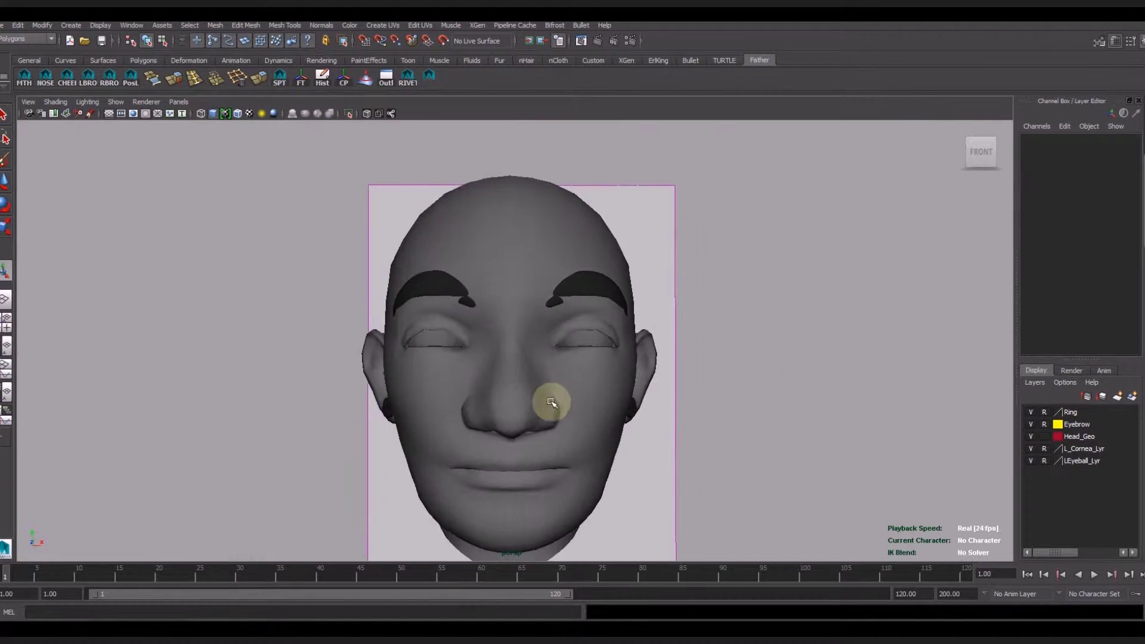
Deselect the head and orbit to show it between the side and front reference drawings.
left_click(721, 486)
mouse_move(665, 473)
left_mouse_down("alt")
mouse_move(529, 475)
mouse_move(608, 482)
mouse_move(583, 485)
mouse_move(606, 471)
mouse_move(656, 477)
left_mouse_up("alt")
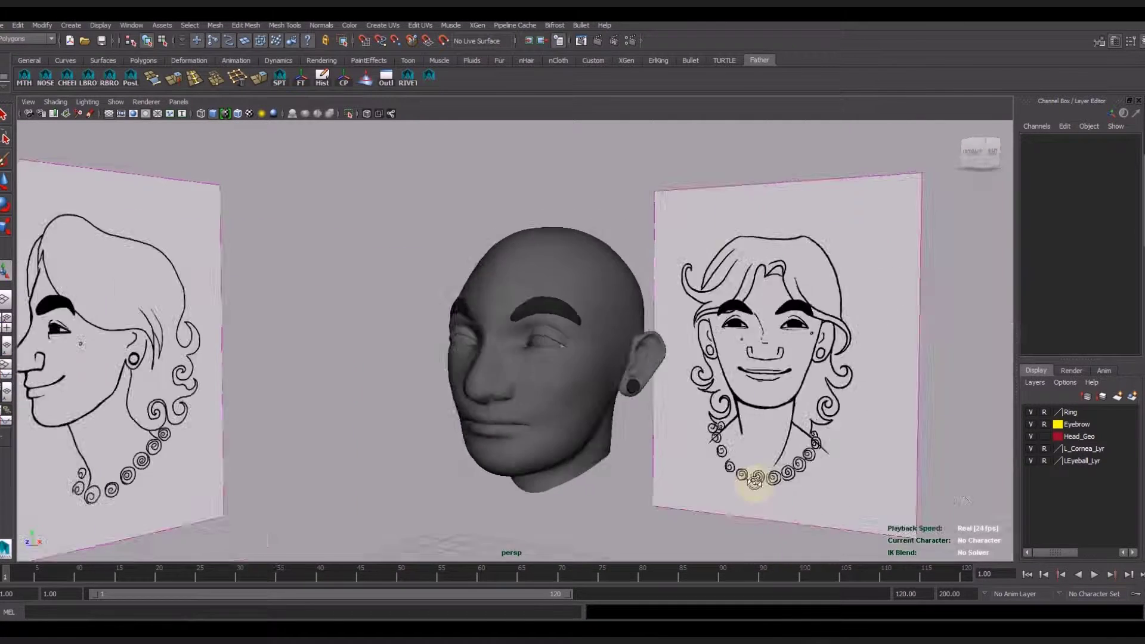